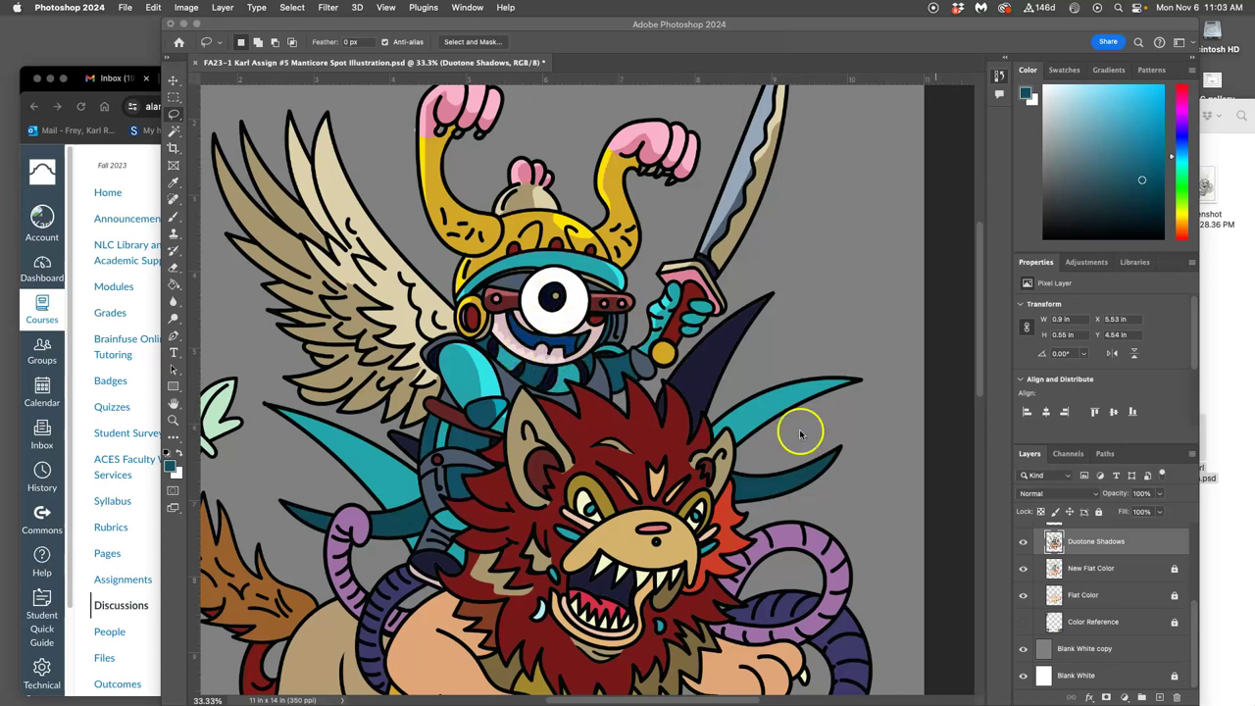
# Lasso the curved strip of the rider's lower face on the Duotone Shadows layer, clear it and deselect
pyautogui.click(1023, 541)
pyautogui.click(1023, 541)
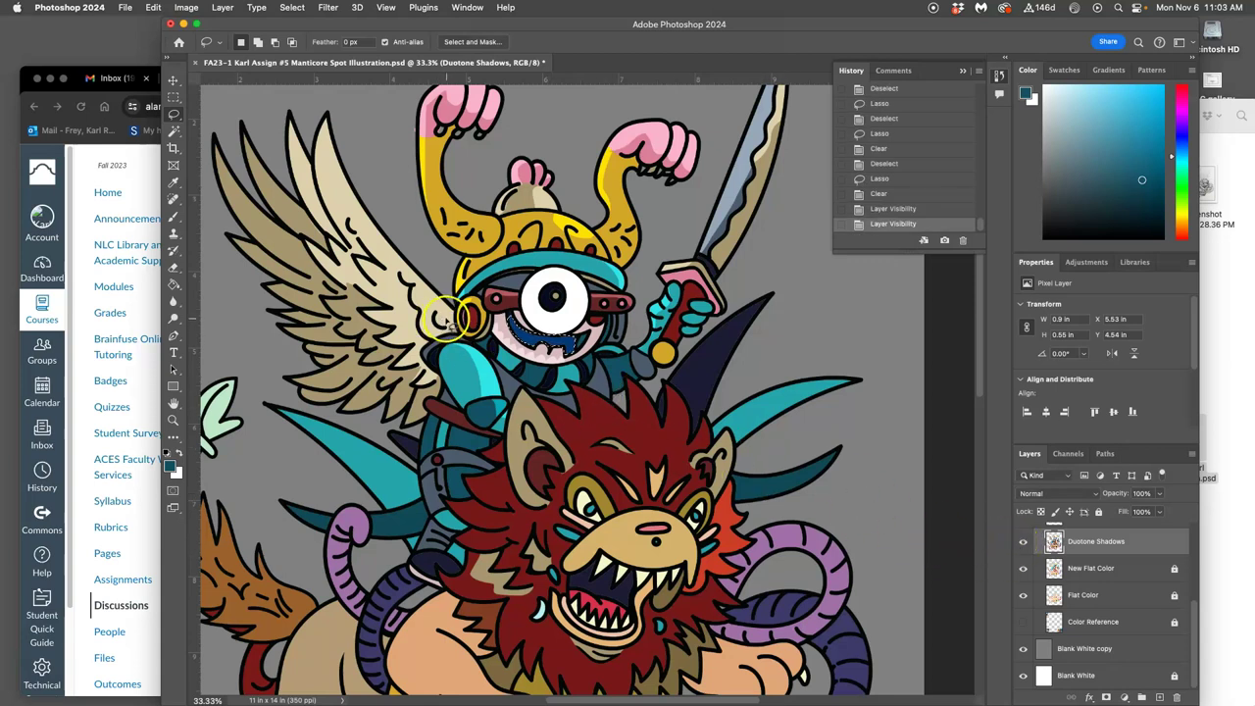
pyautogui.press('super+d')
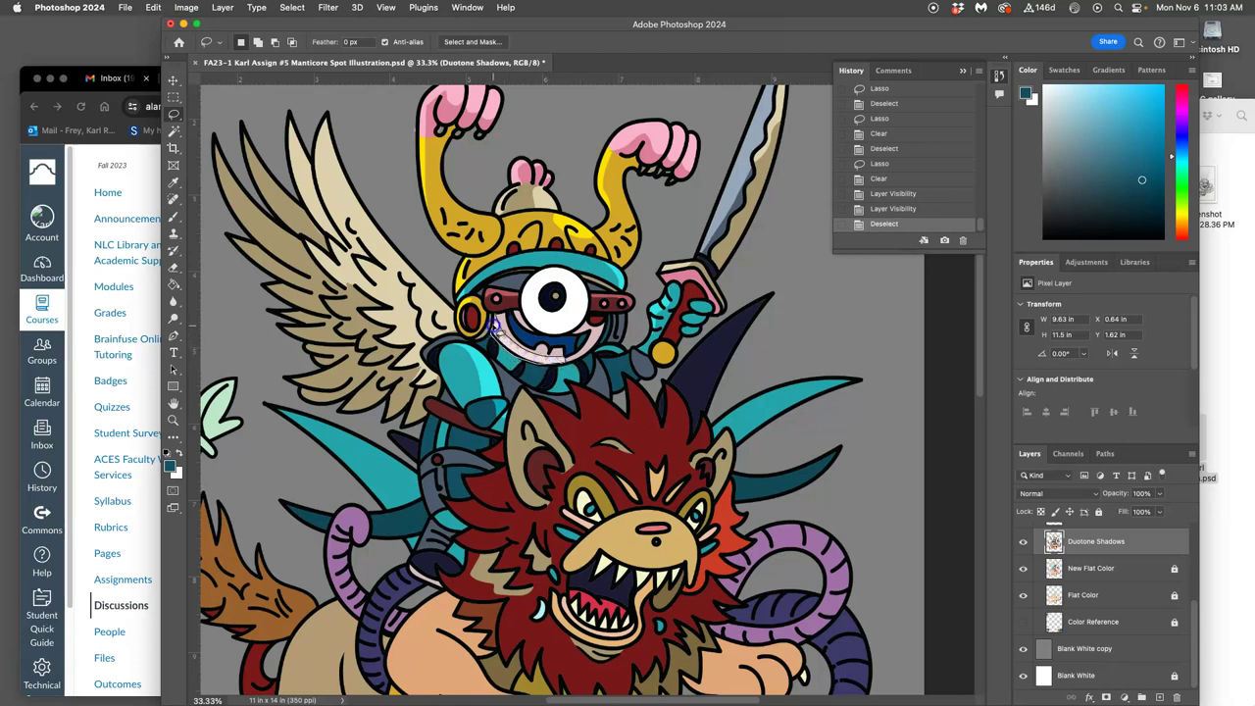
pyautogui.moveTo(495, 314); pyautogui.dragTo(494, 315)
pyautogui.press('Delete')
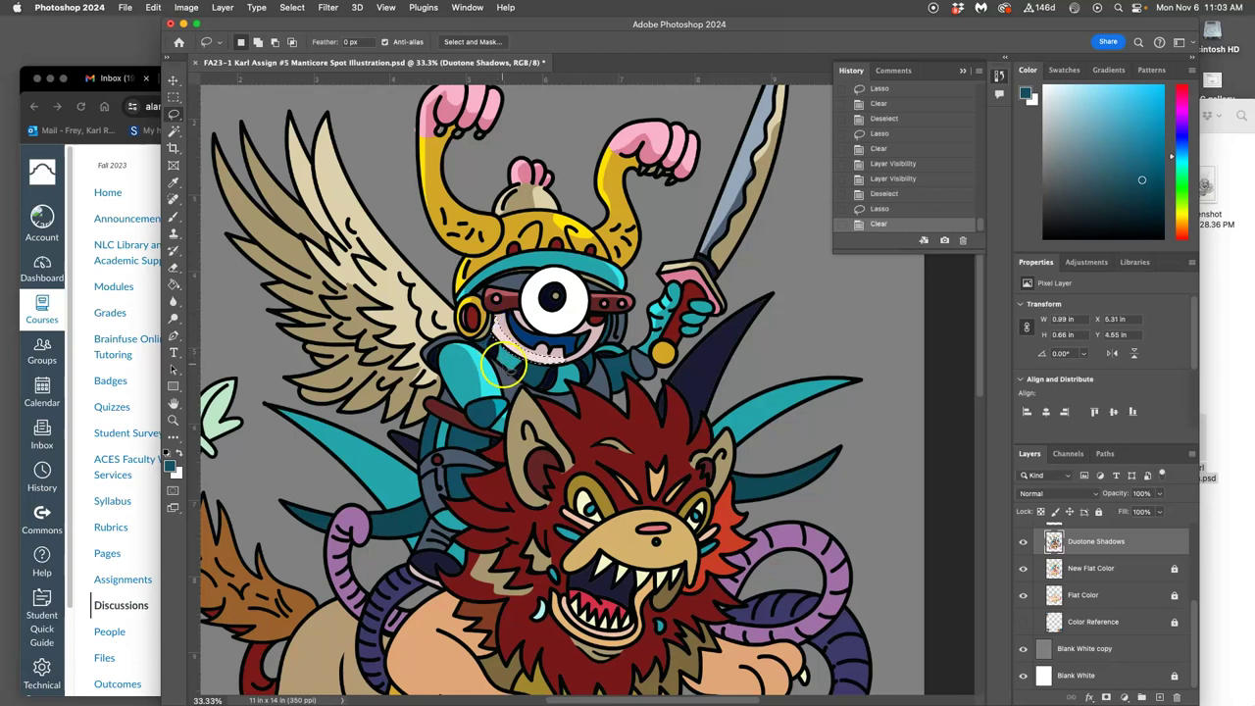
pyautogui.press('super+d')
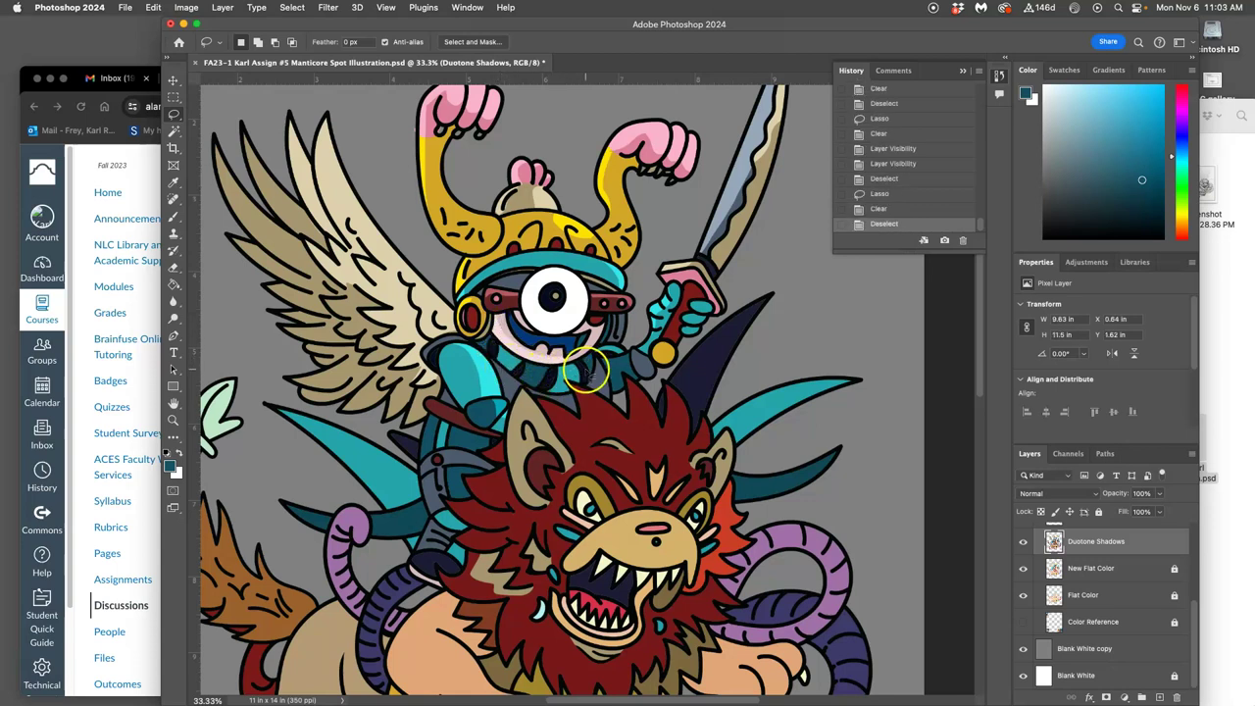
# Select the rider's lower-face skin on New Flat Color with Magic Wand, unlock that layer and copy the selection to a new layer
pyautogui.click(175, 216)
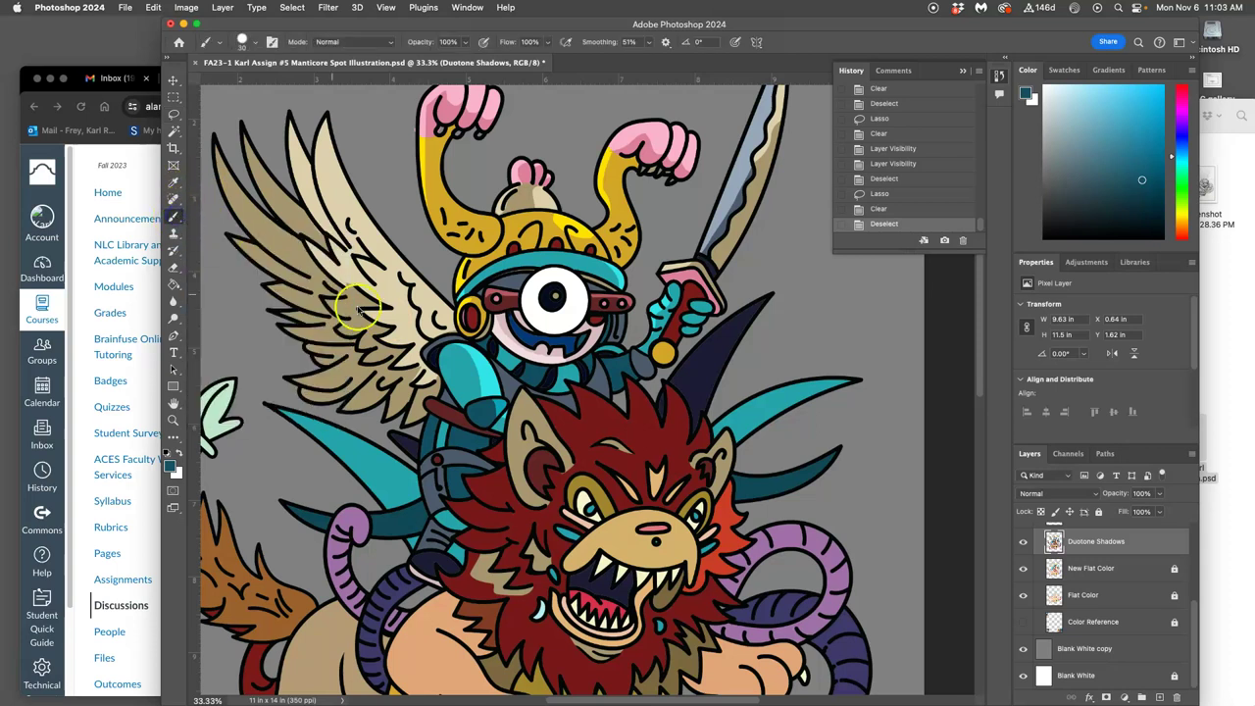
pyautogui.click(1079, 569)
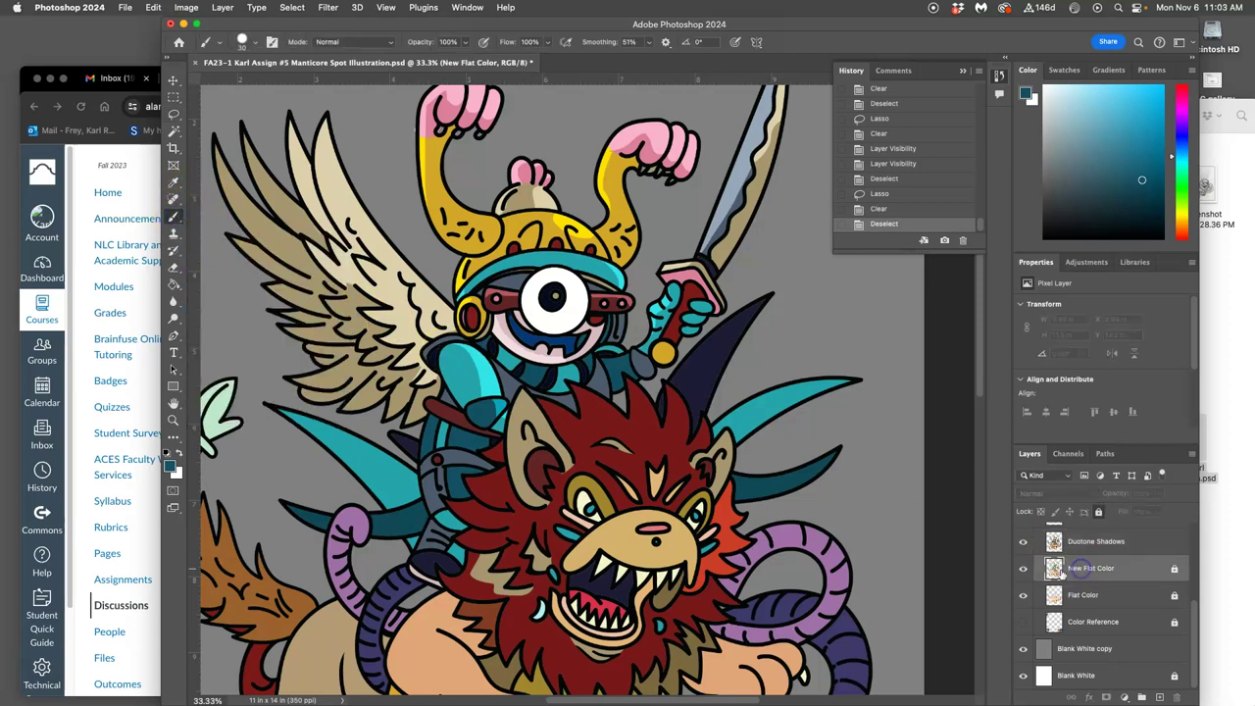
pyautogui.click(174, 130)
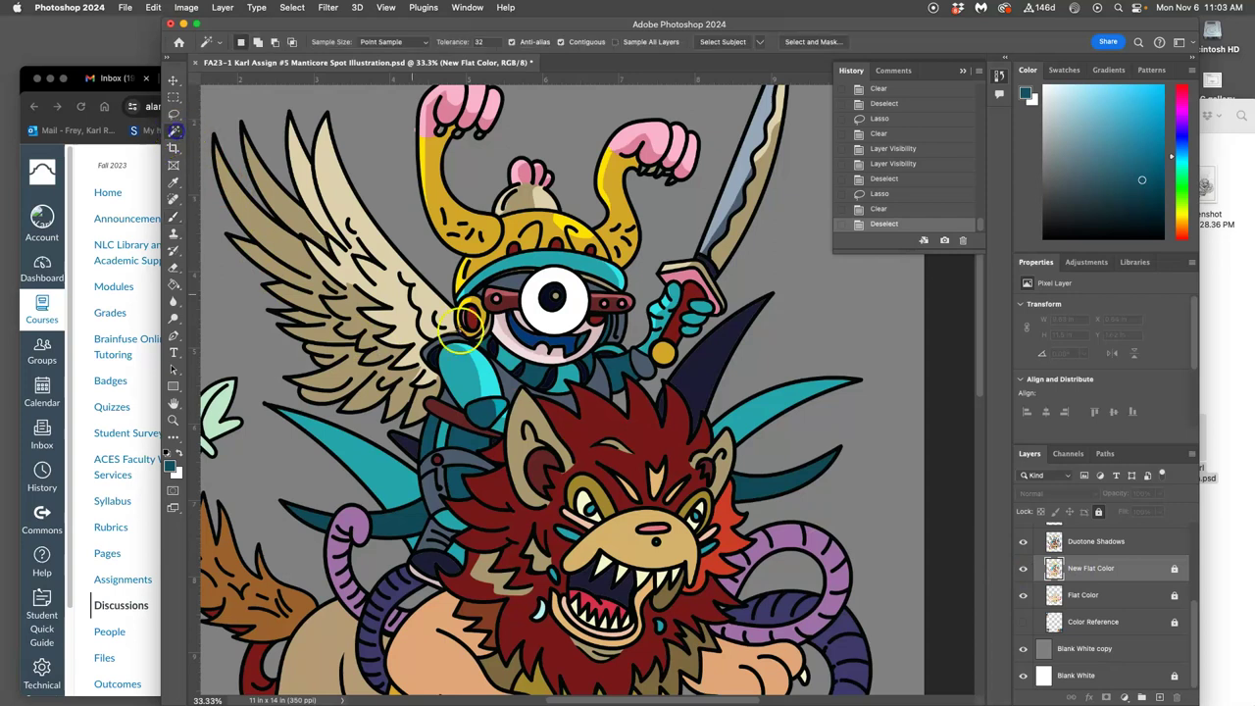
pyautogui.click(530, 361)
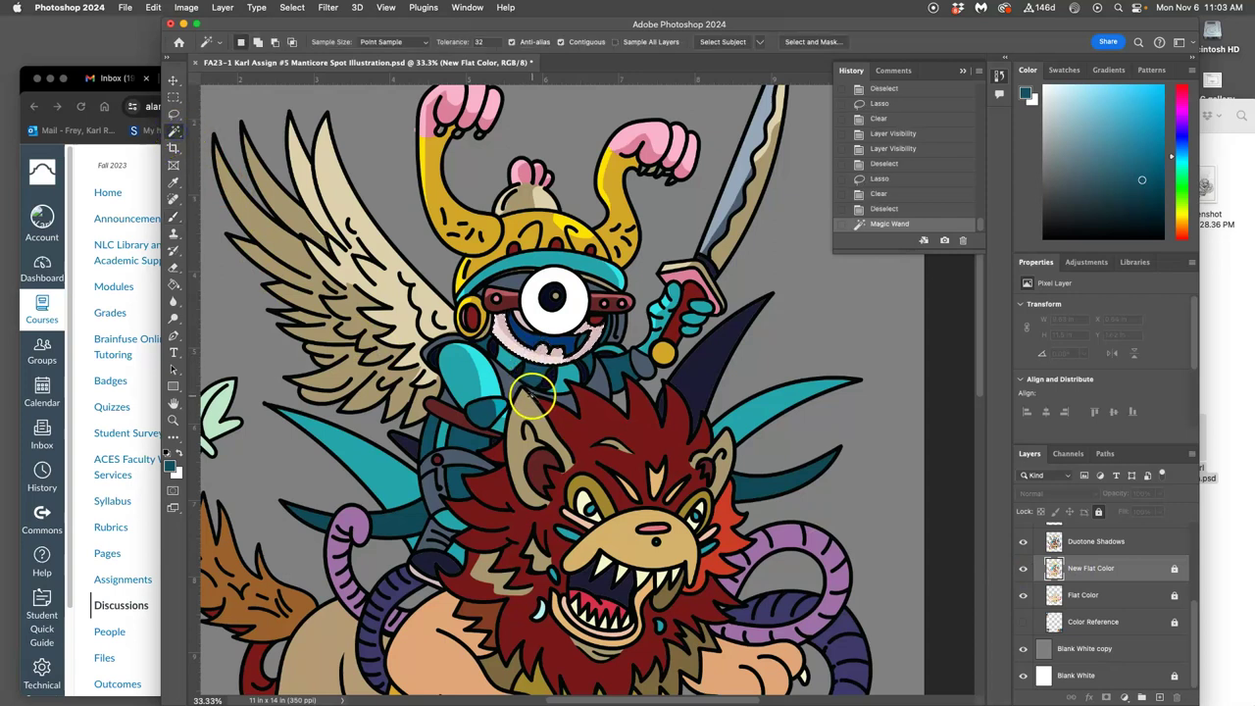
pyautogui.press('super+shift+j')
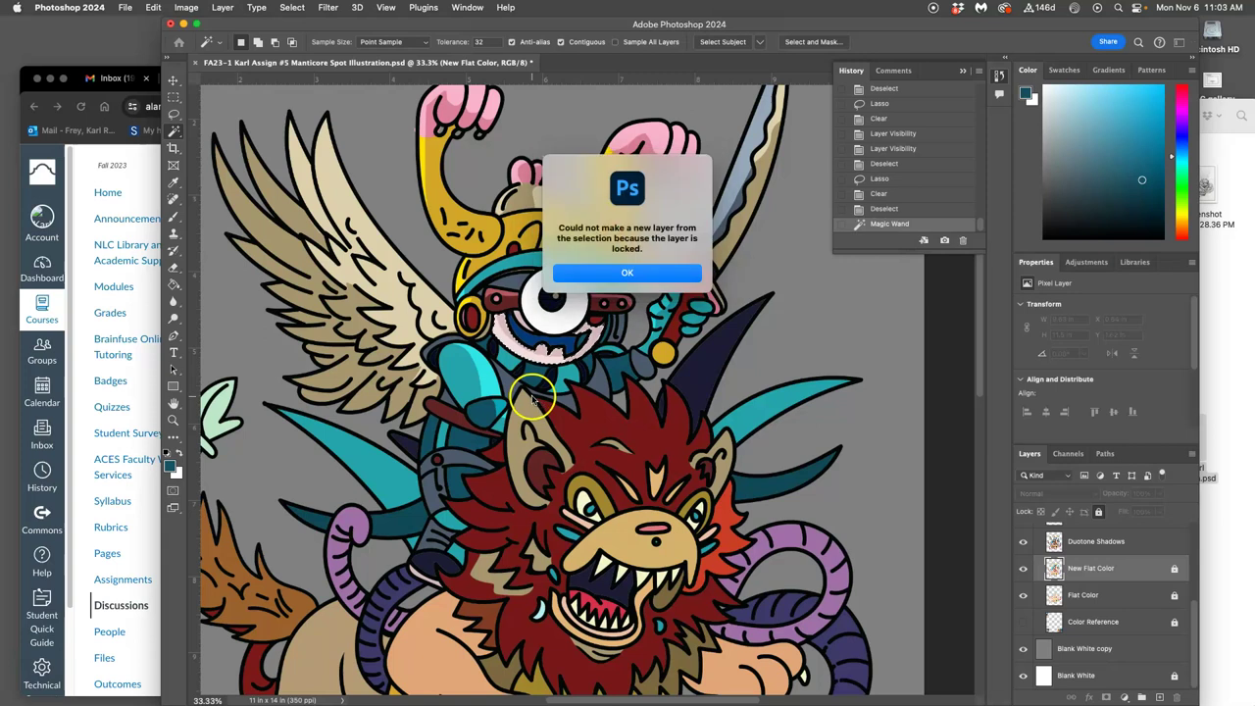
pyautogui.click(622, 270)
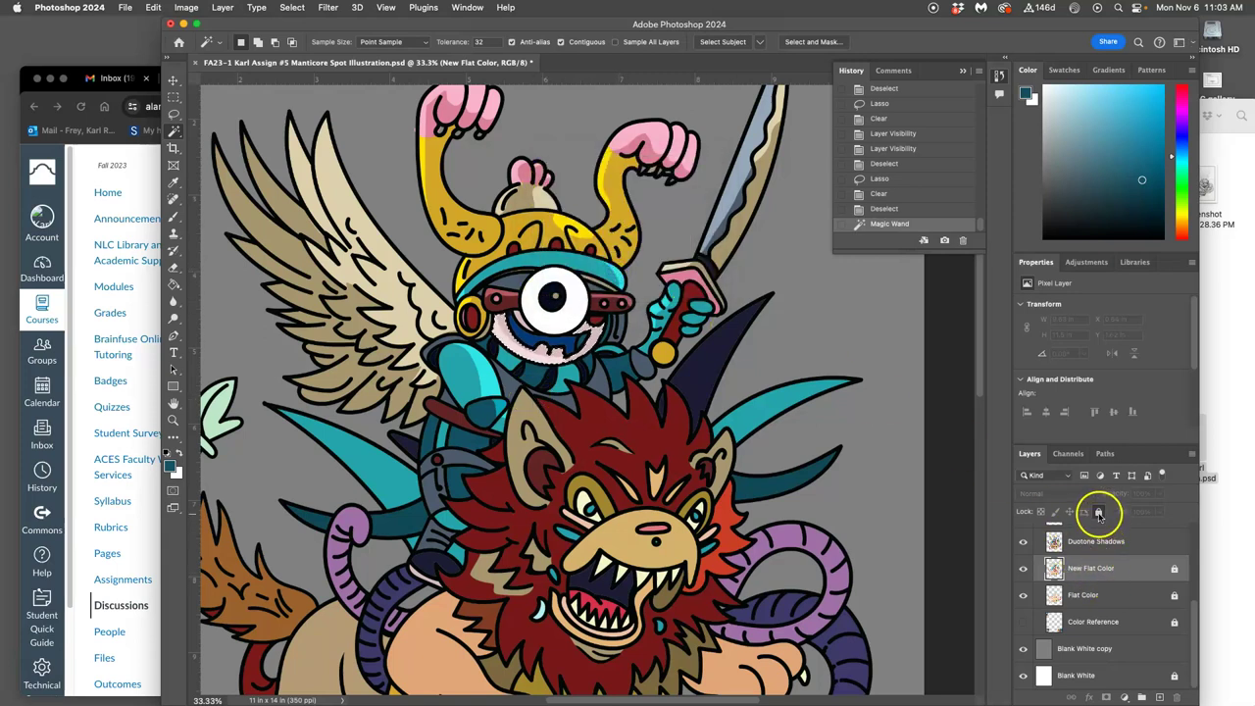
pyautogui.click(1098, 512)
pyautogui.press('super+j')
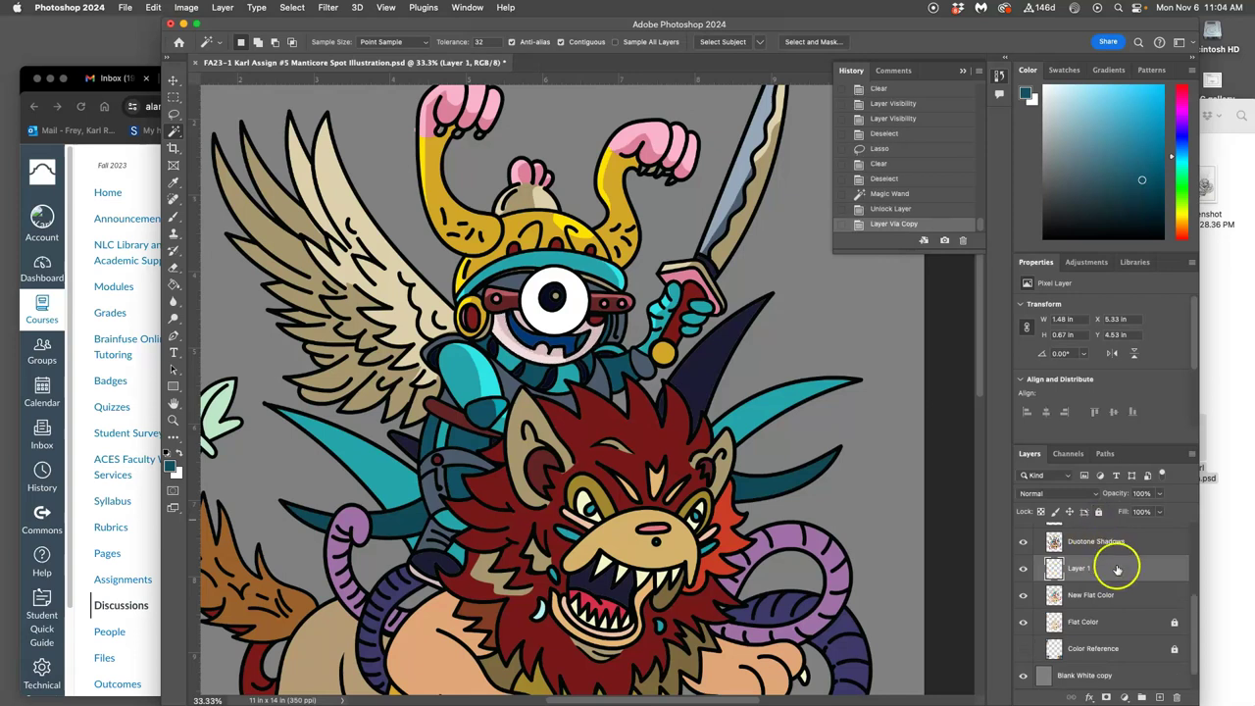
# Lock the New Flat Color layer again, move the copied face layer above Duotone Shadows and toggle its visibility to compare
pyautogui.click(1117, 594)
pyautogui.click(1100, 512)
pyautogui.moveTo(1099, 567); pyautogui.dragTo(1099, 543)
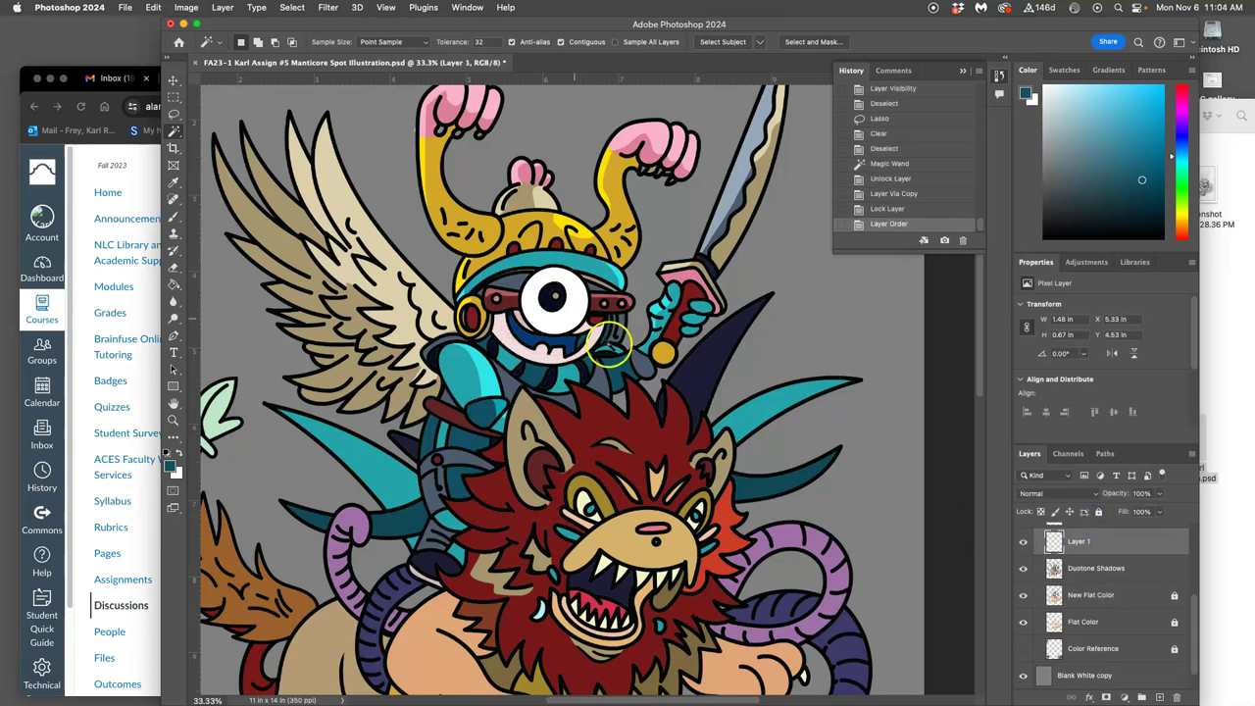
pyautogui.click(1024, 543)
pyautogui.click(1024, 542)
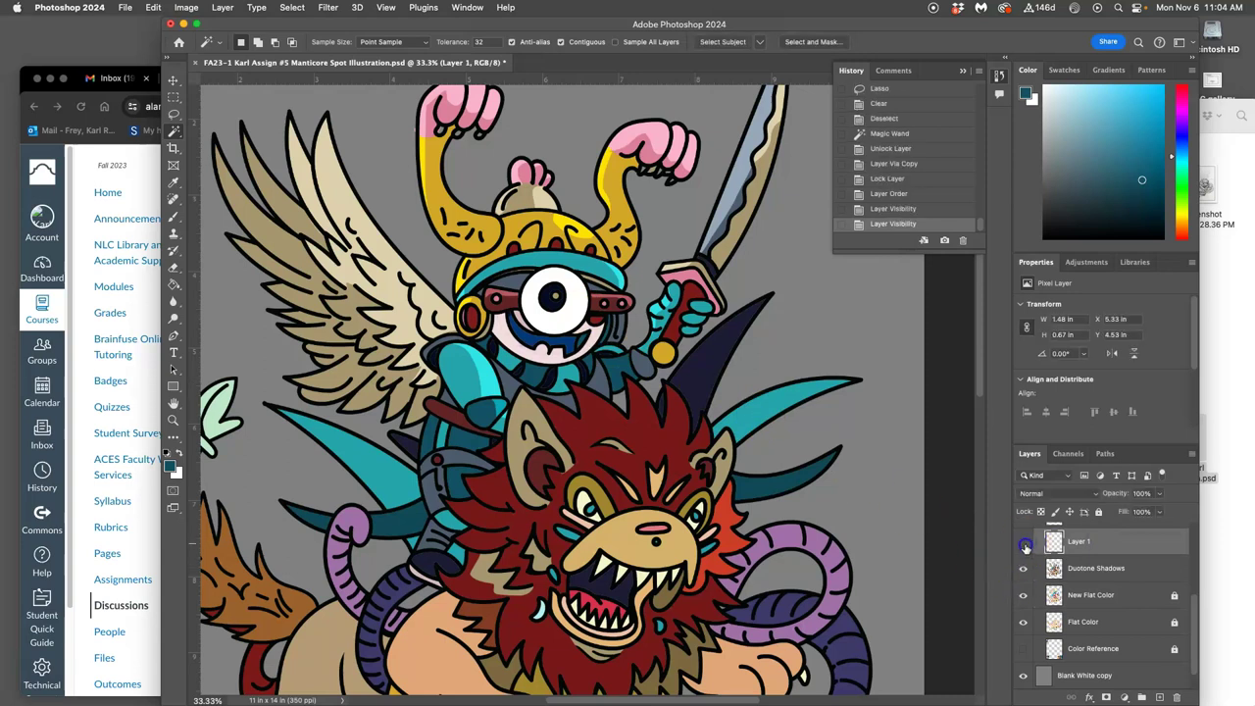
pyautogui.click(1024, 542)
pyautogui.click(1024, 542)
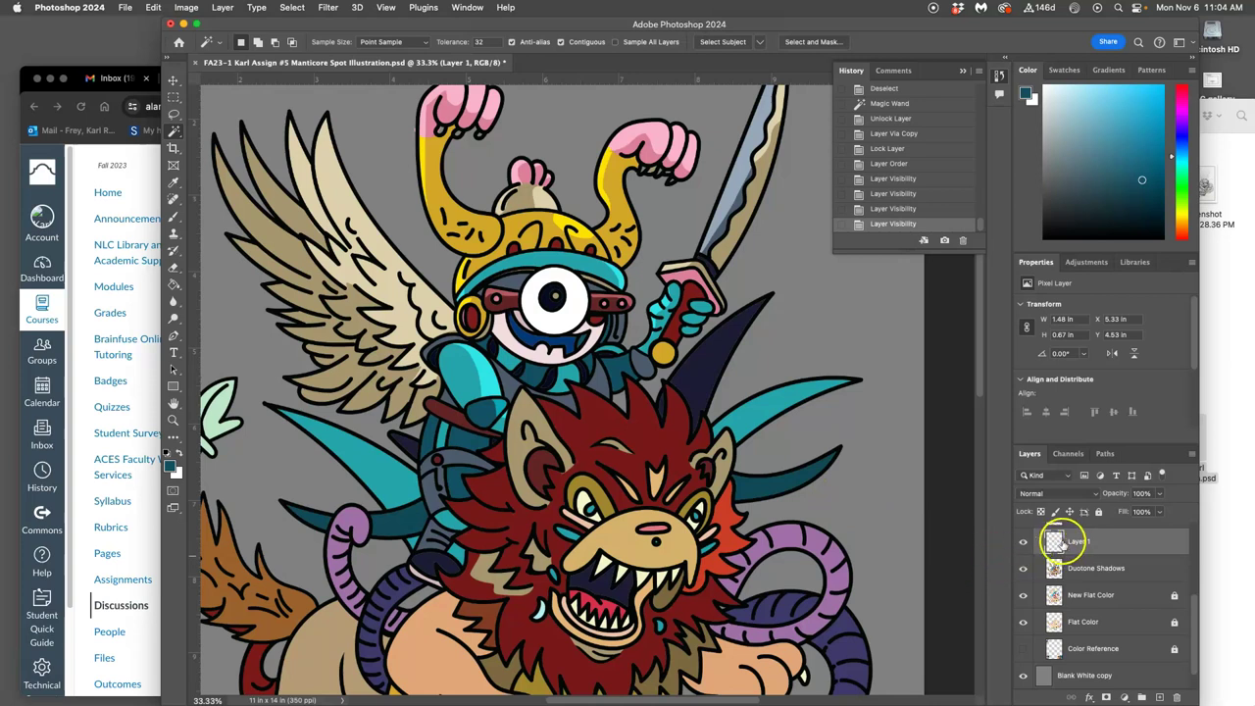
# Darken the copied face layer with a Levels adjustment, setting the midtone input to 0.36
pyautogui.click(187, 6)
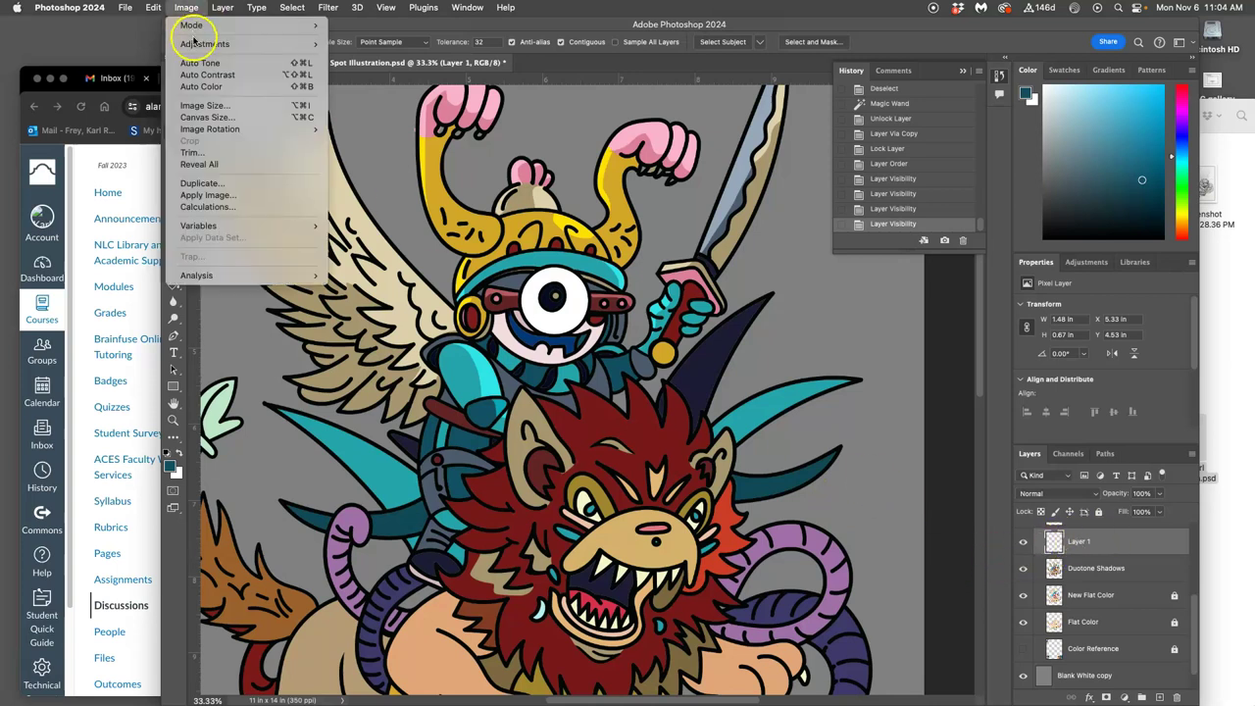
pyautogui.moveTo(205, 44)
pyautogui.click(351, 57)
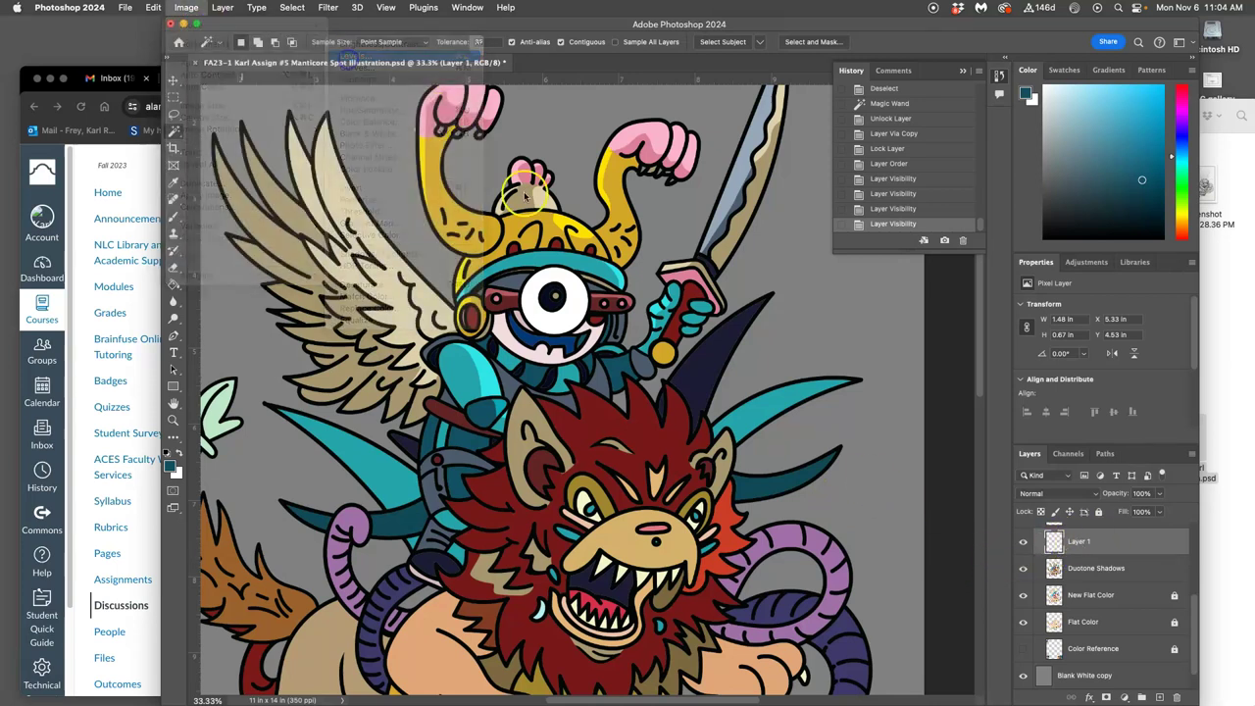
pyautogui.moveTo(886, 263); pyautogui.dragTo(928, 255)
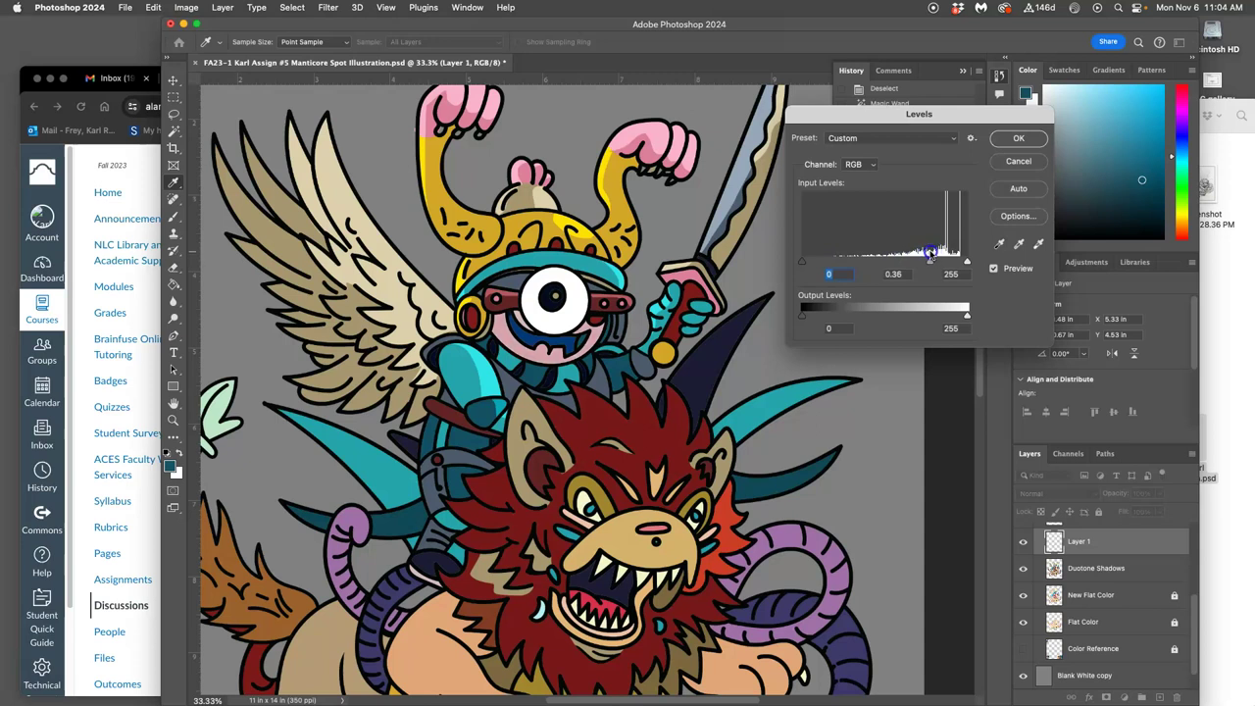
pyautogui.click(1018, 138)
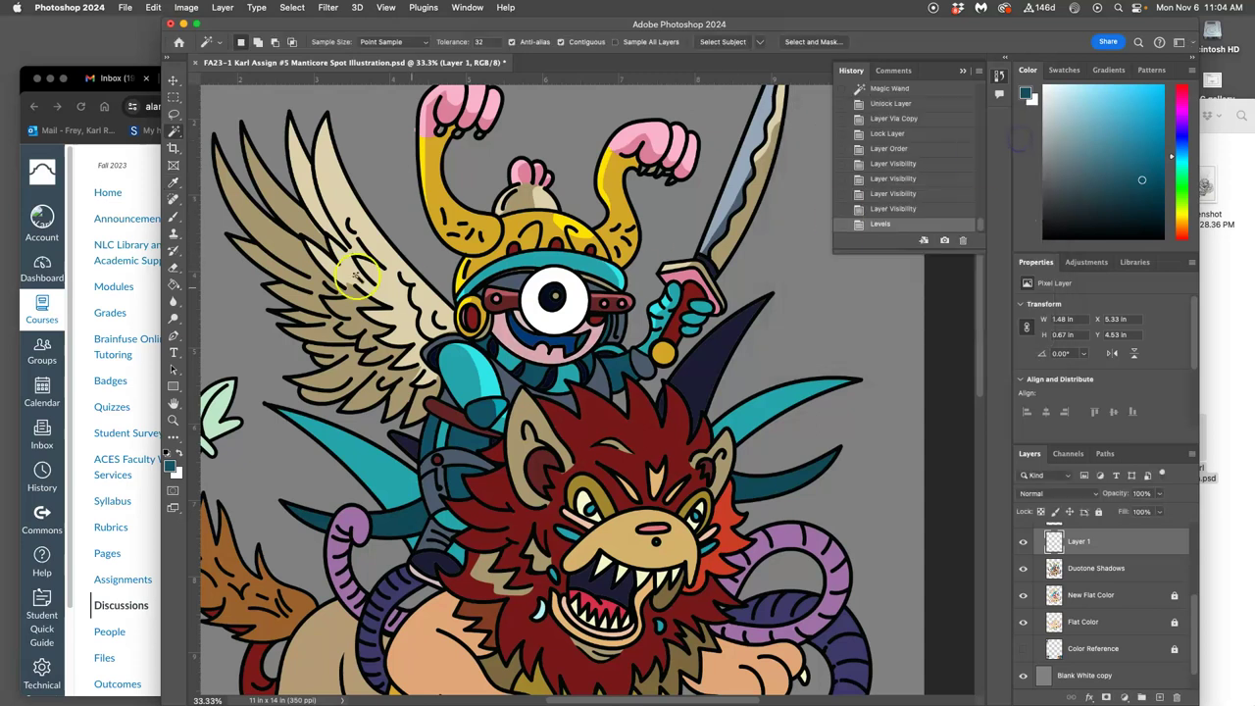
# Lasso the outer edge of the rider's right-hand cheek and chin on the darkened layer, clear it and deselect
pyautogui.click(174, 114)
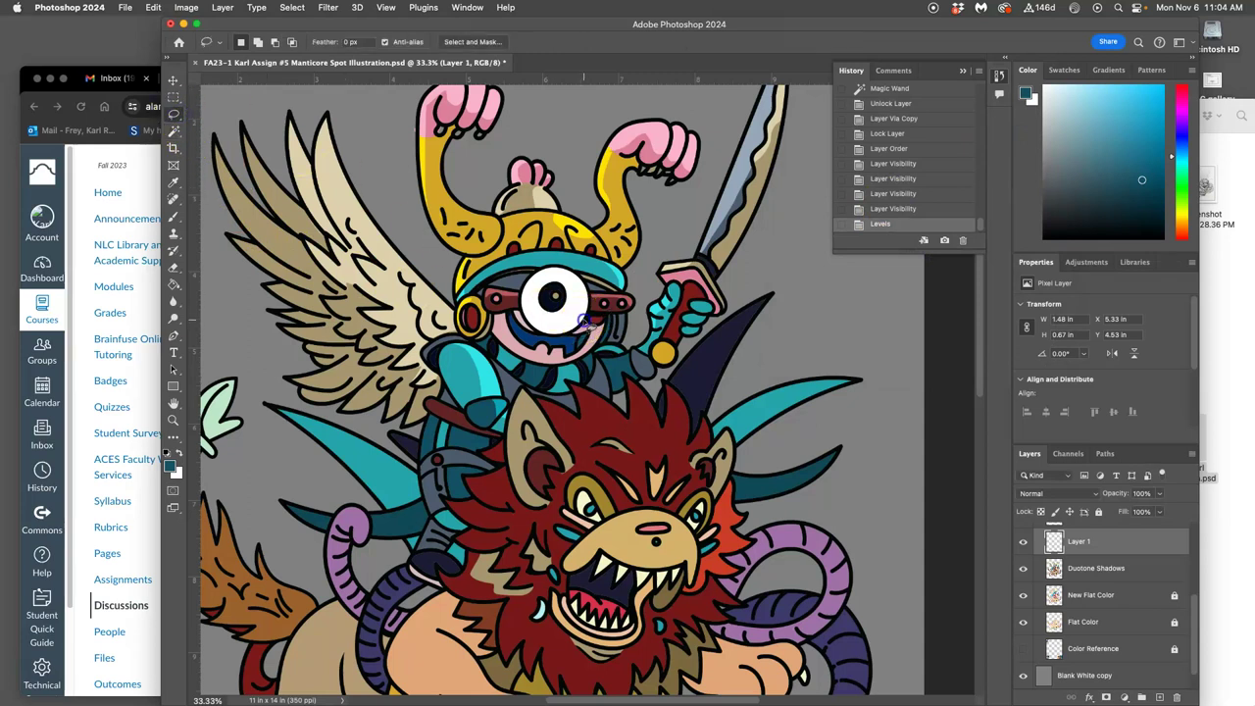
pyautogui.moveTo(585, 330); pyautogui.dragTo(602, 331)
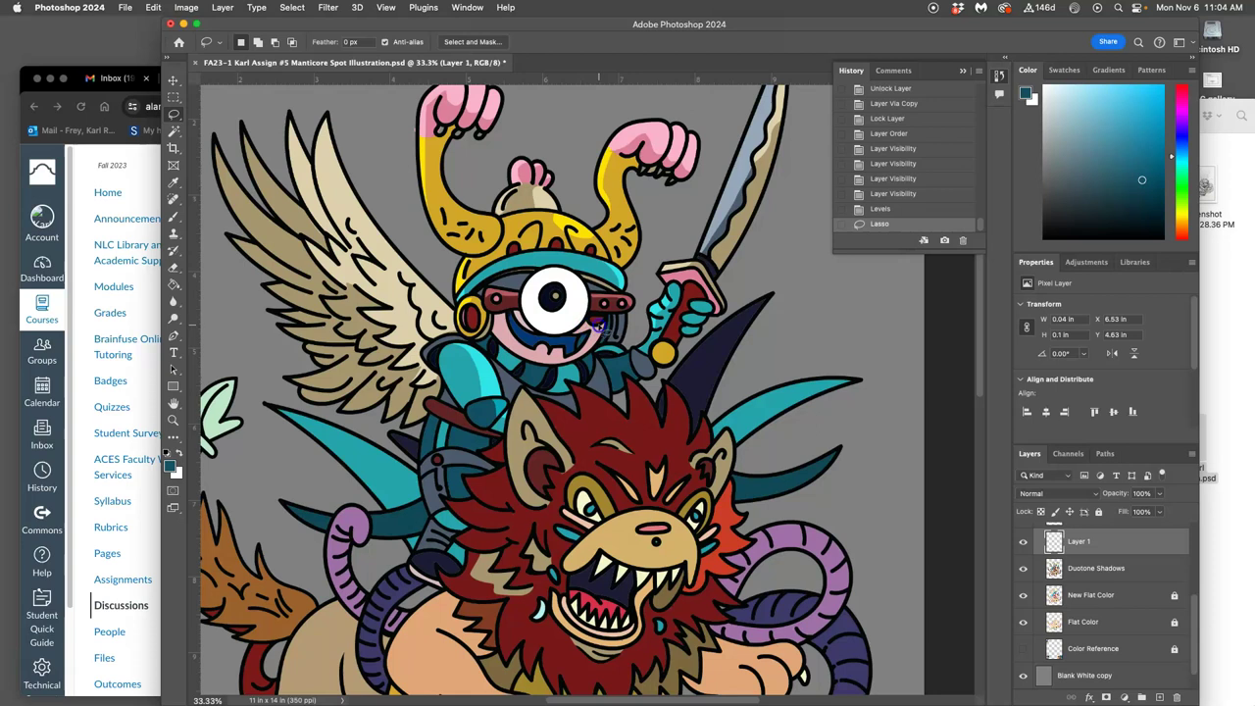
pyautogui.click(605, 334)
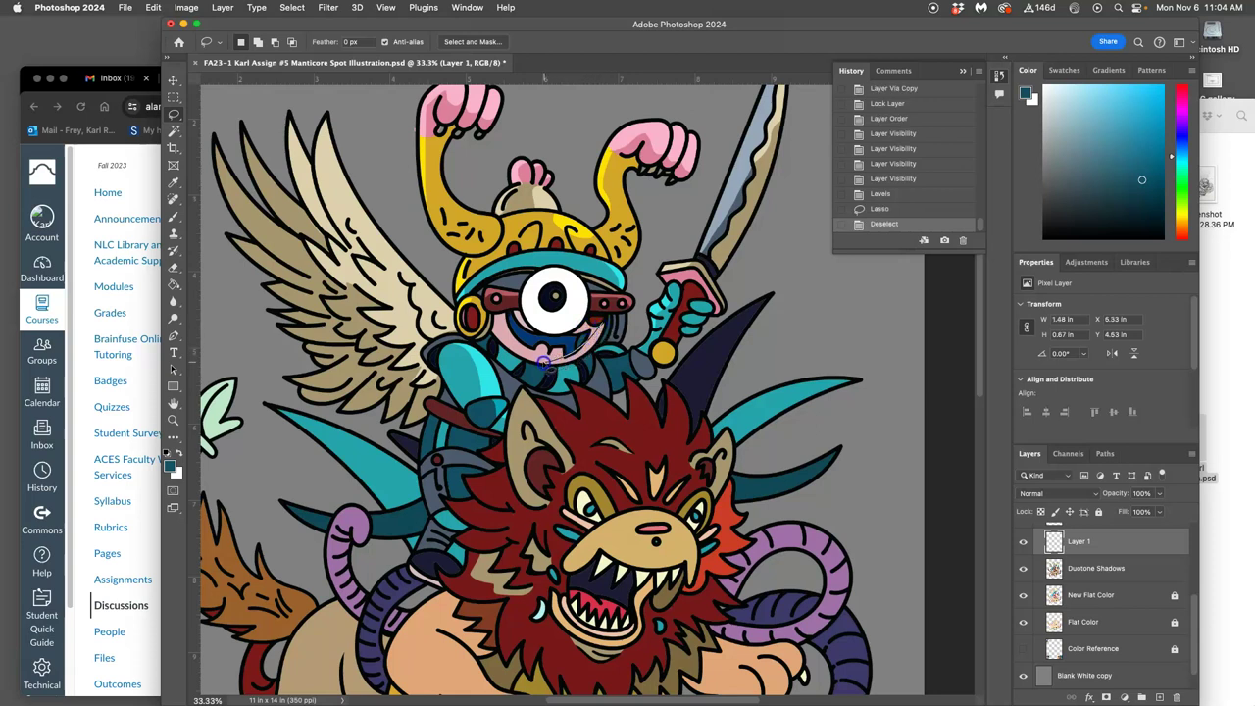
pyautogui.moveTo(595, 355); pyautogui.dragTo(616, 332)
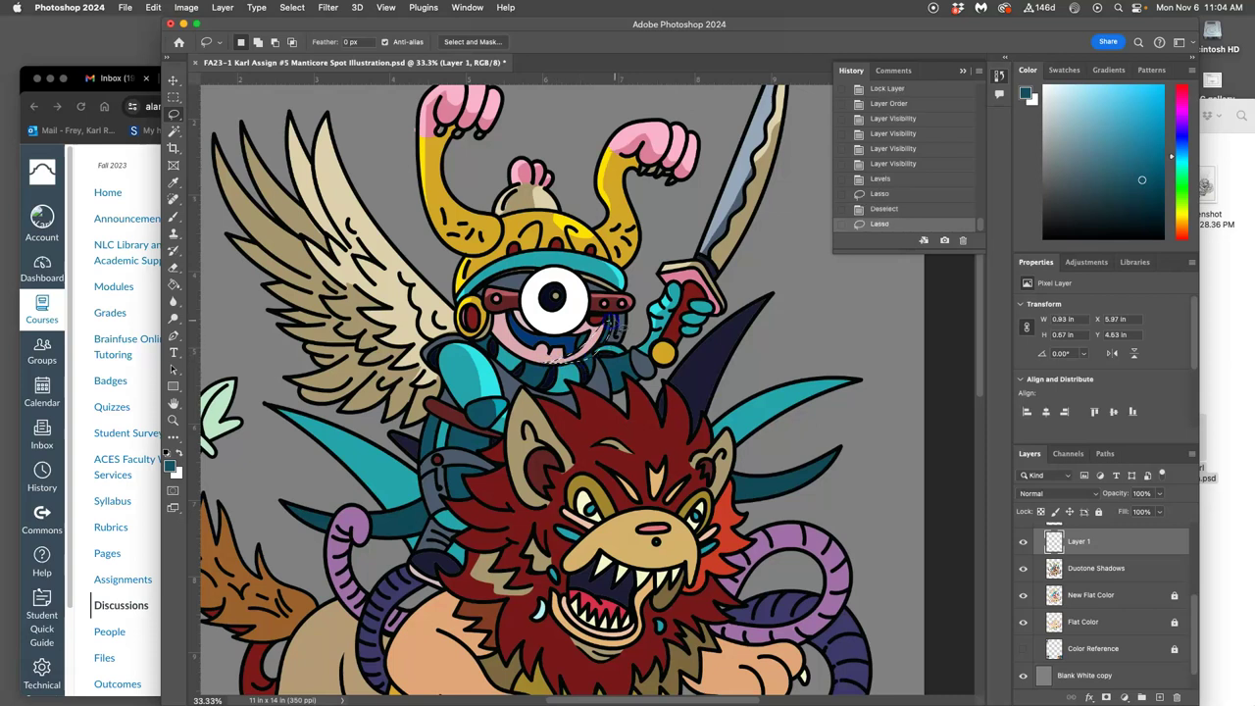
pyautogui.press('Delete')
pyautogui.click(589, 392)
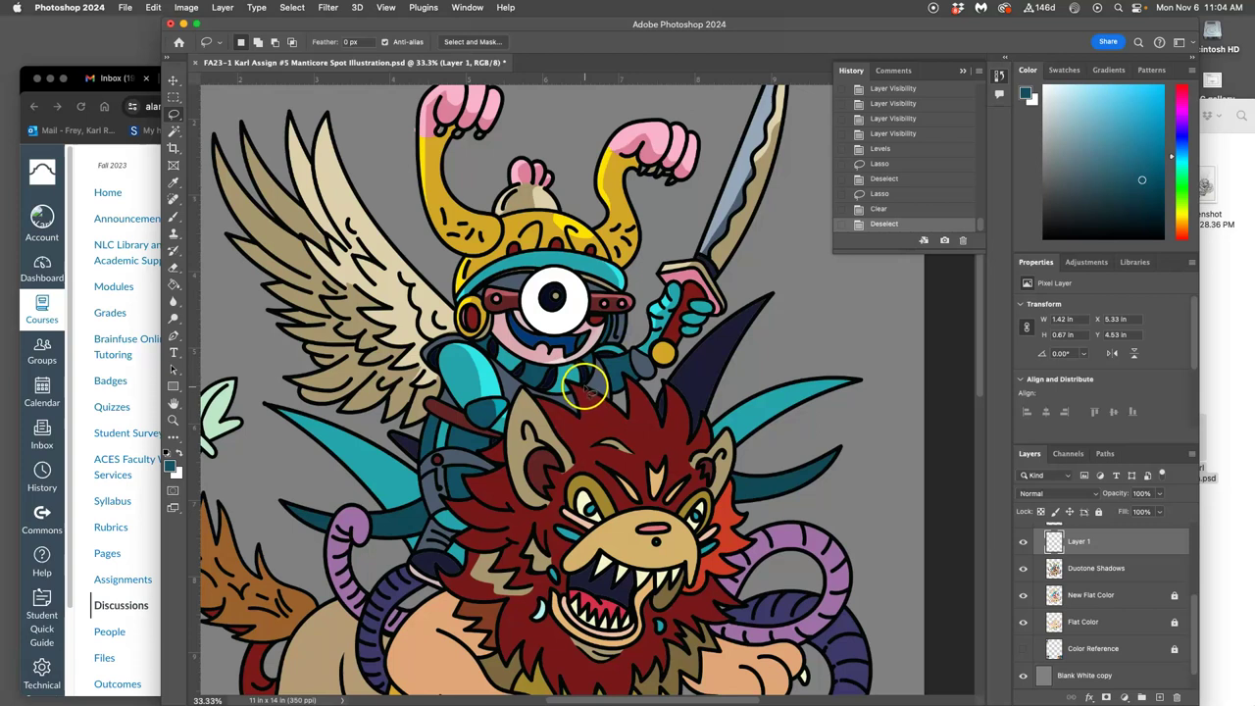
# Lasso a thin crescent along the underside of the rider's chin, clear it from the shadow layer and deselect
pyautogui.scroll(3, 586, 341)
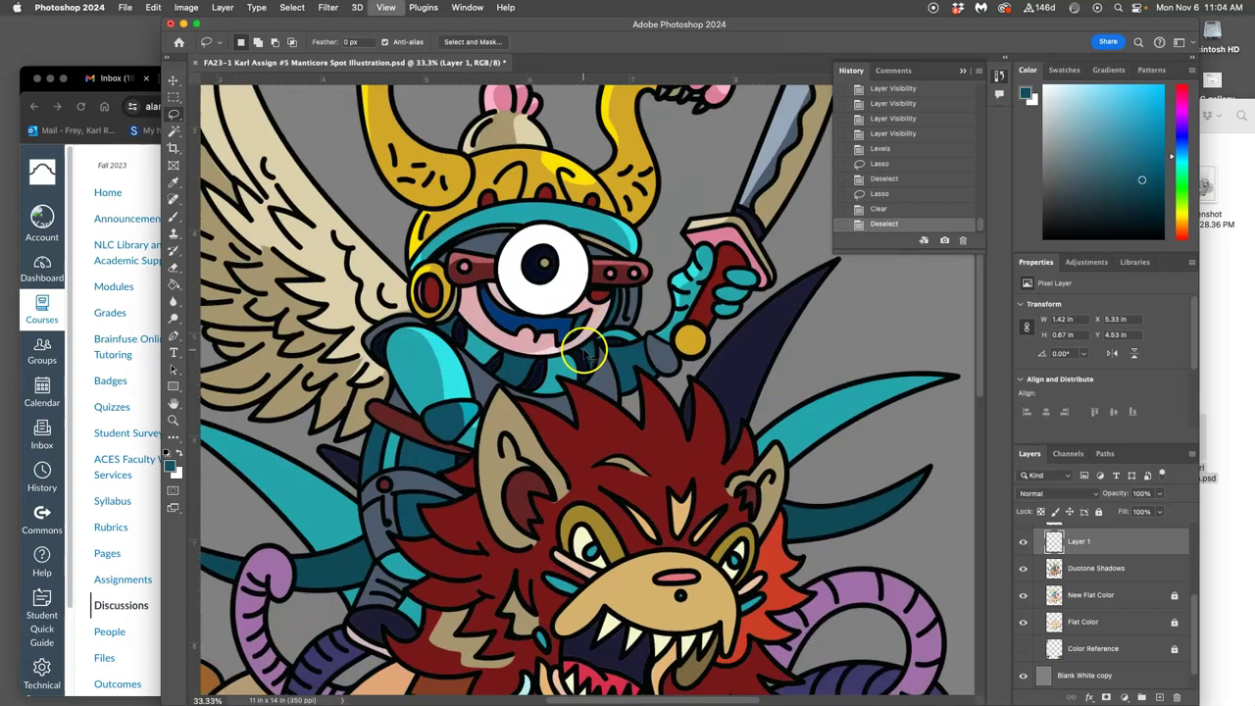
pyautogui.moveTo(551, 312); pyautogui.dragTo(632, 379)
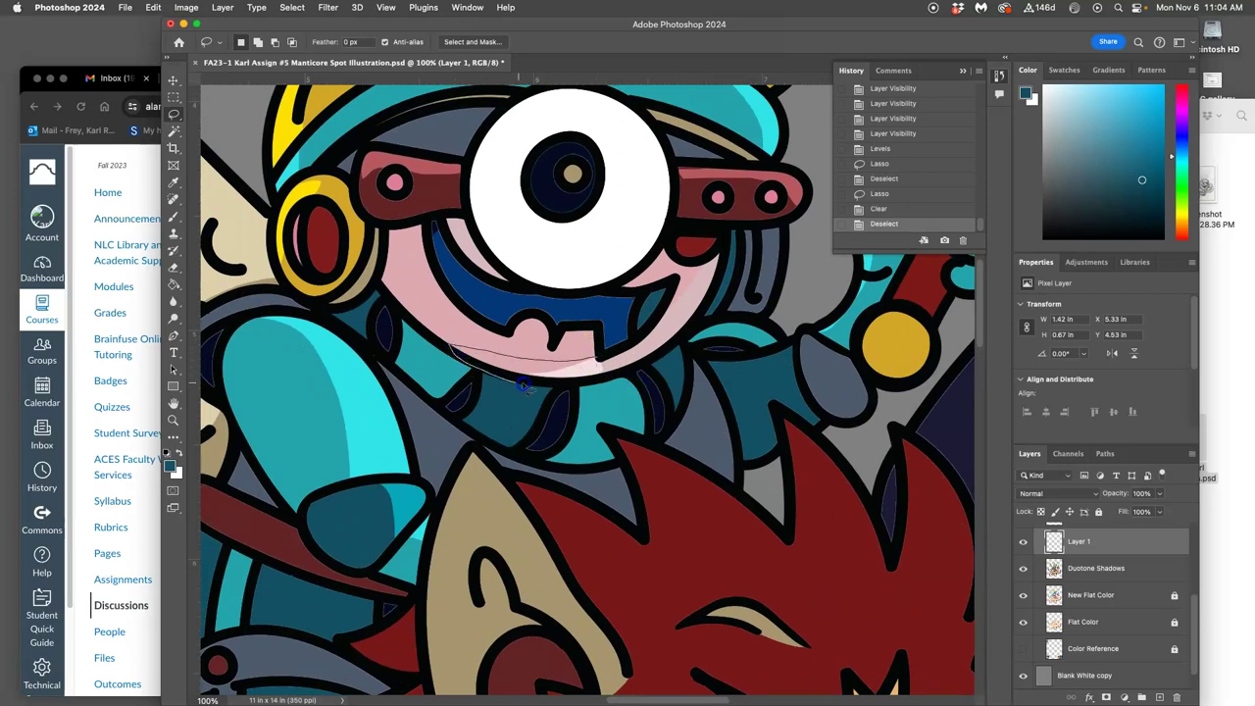
pyautogui.moveTo(614, 365); pyautogui.dragTo(610, 360)
pyautogui.press('Delete')
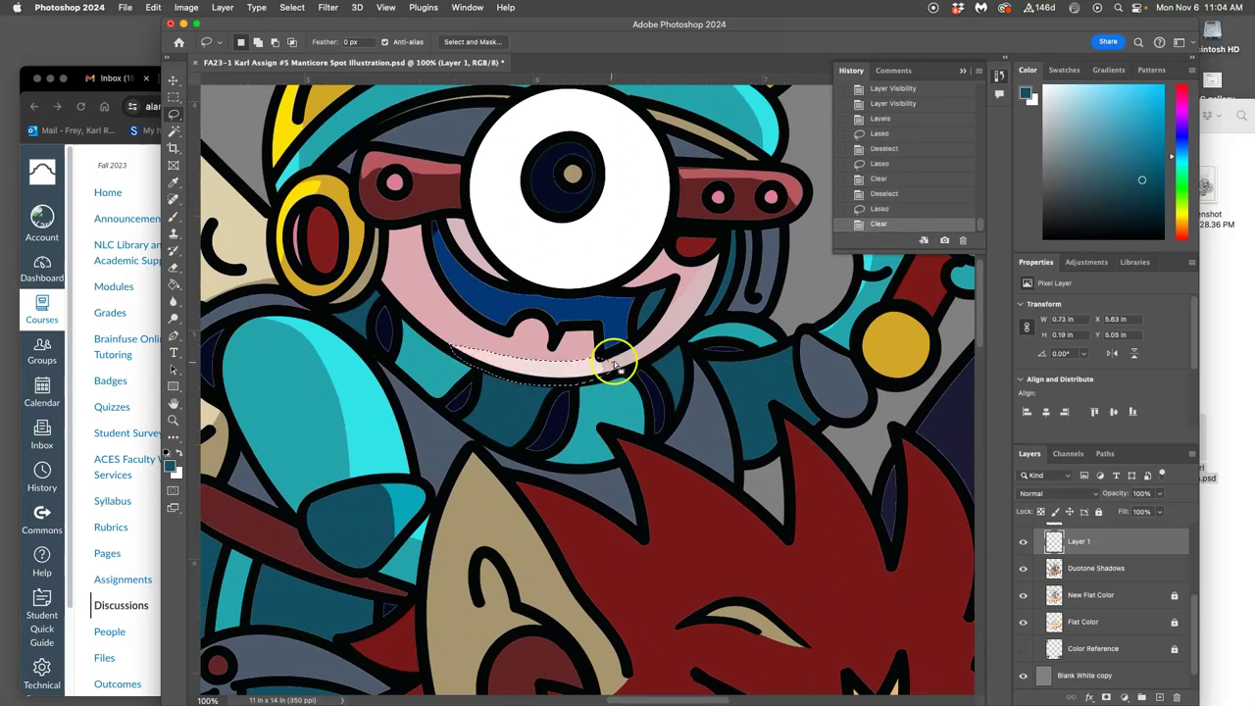
pyautogui.hotkey('ctrl', 'd')
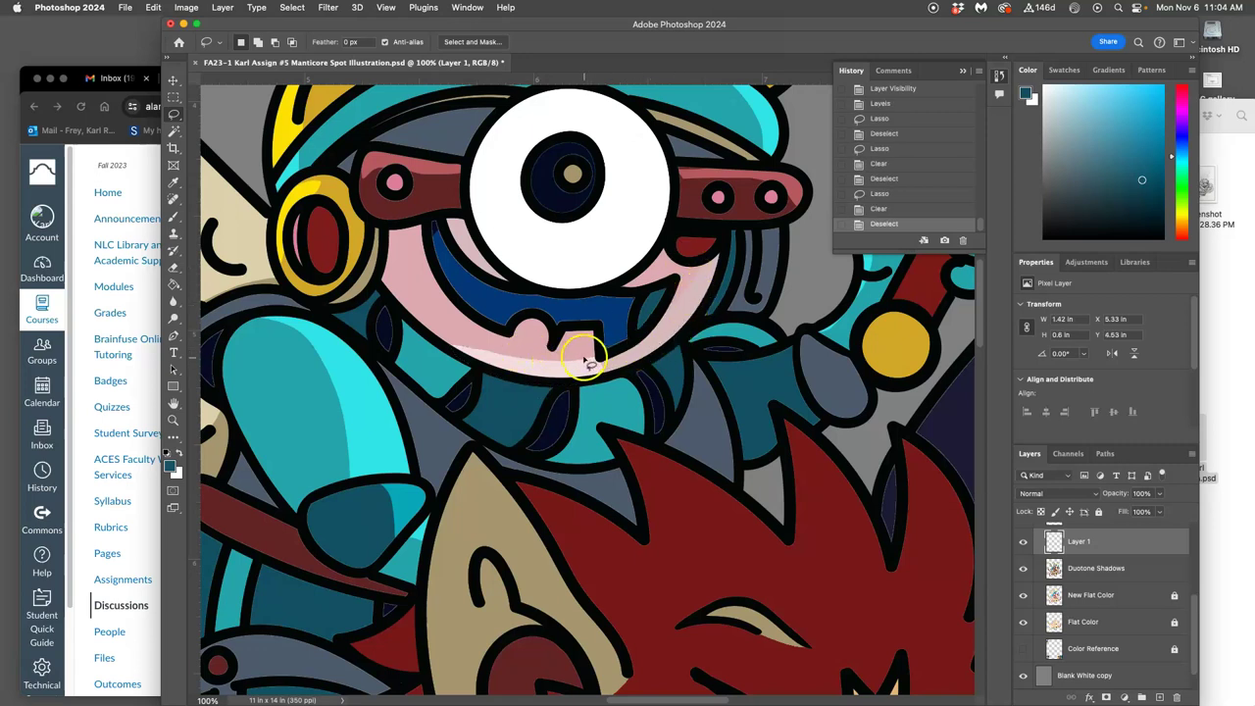
# Lasso the rider's left-hand cheek and fill it with the muted pink sampled from the opposite cheek using Paint Bucket, then deselect
pyautogui.press('super+minus')
pyautogui.press('super+minus')
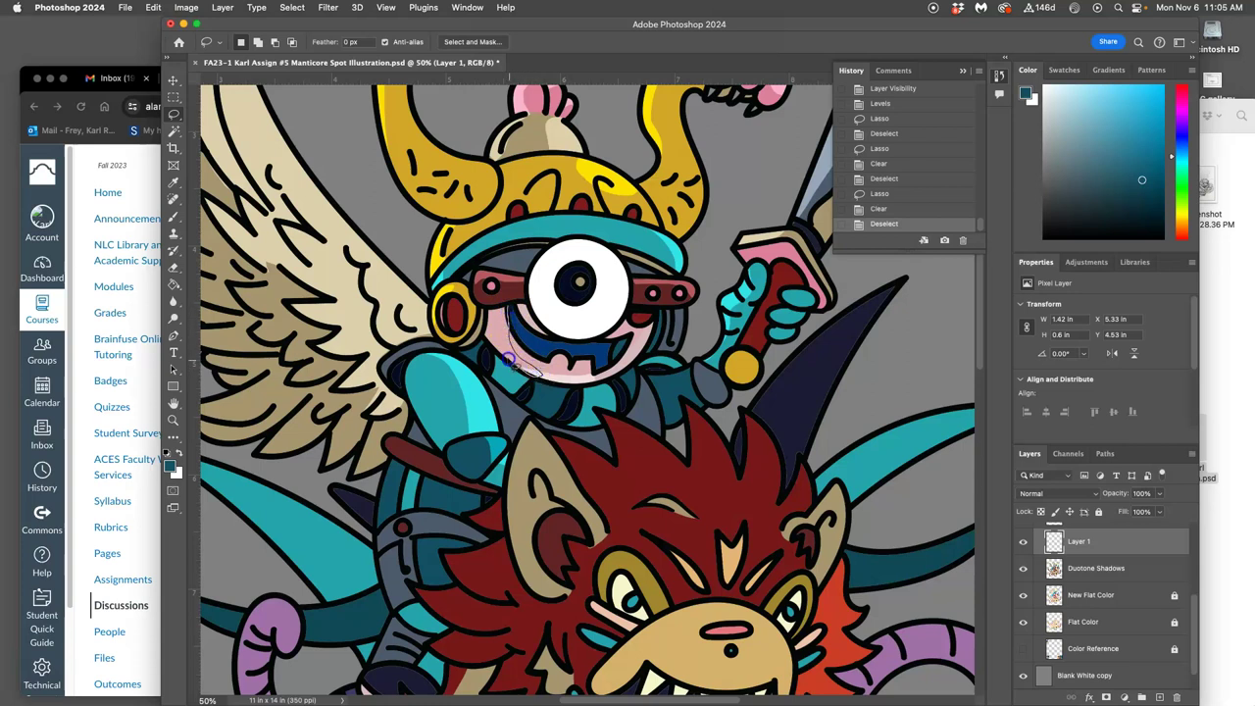
pyautogui.moveTo(514, 307); pyautogui.dragTo(526, 310)
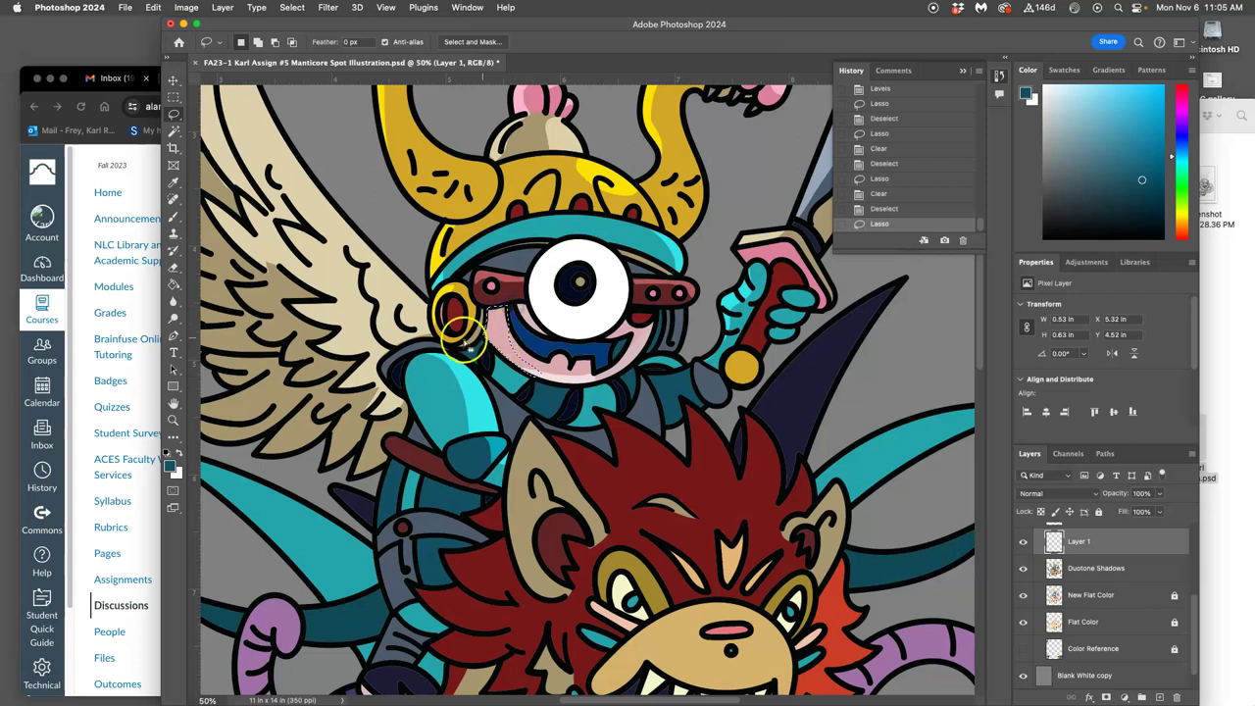
pyautogui.click(174, 285)
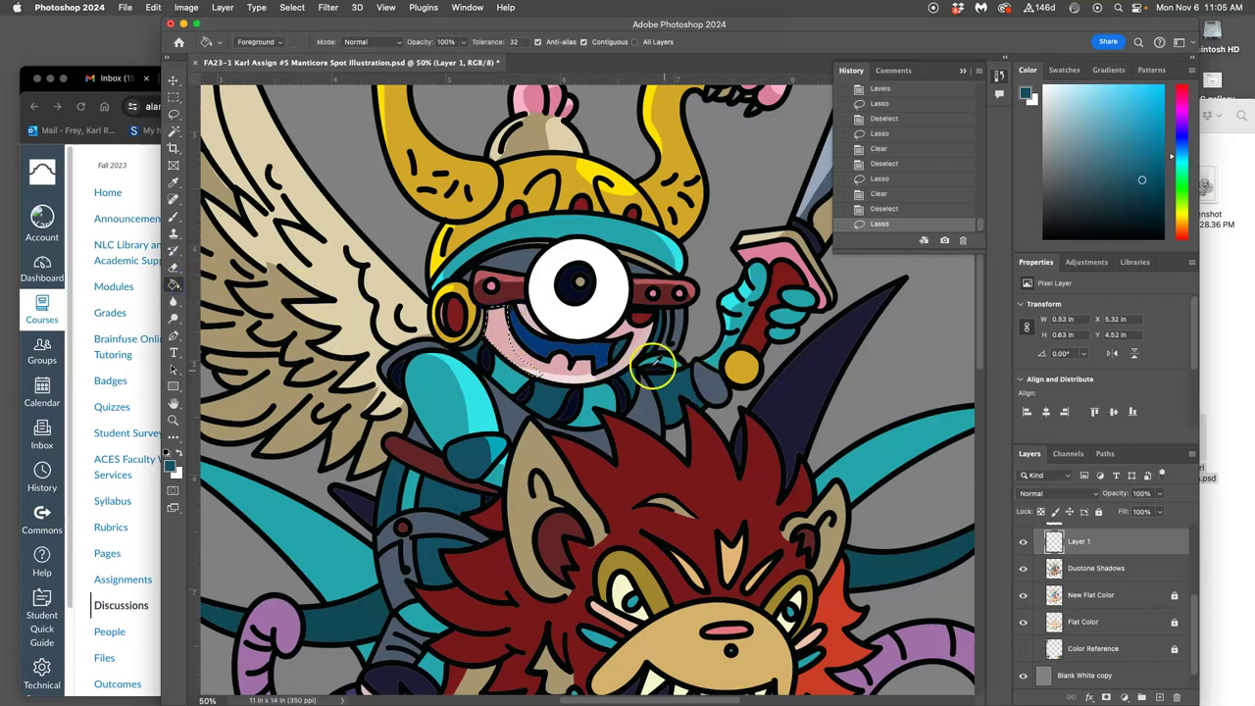
pyautogui.keyDown('alt'); pyautogui.click(636, 334); pyautogui.keyUp('alt')
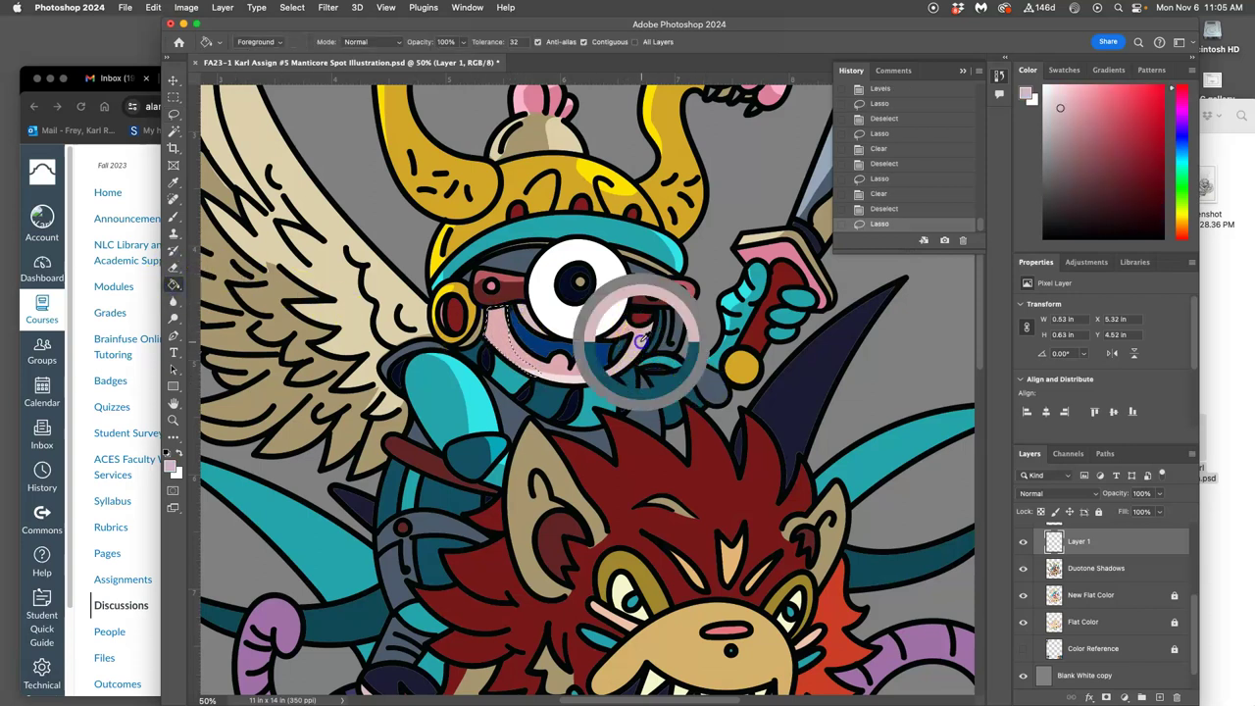
pyautogui.click(502, 338)
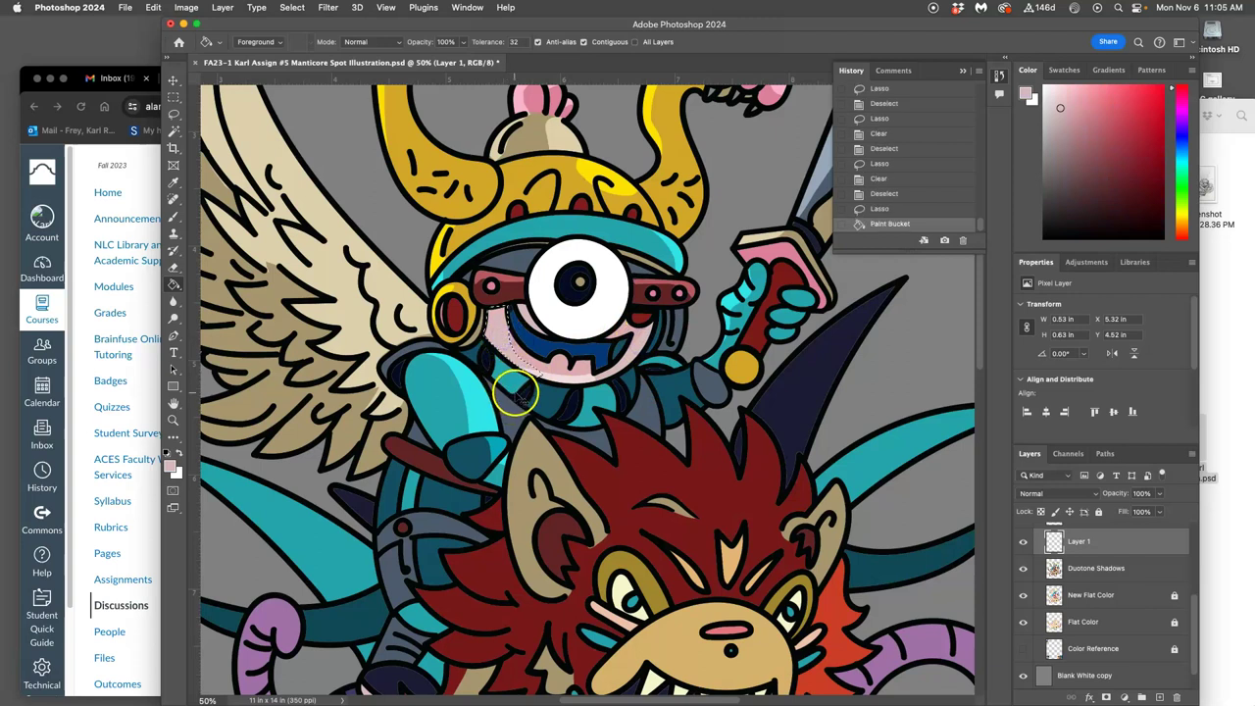
pyautogui.press('super+d')
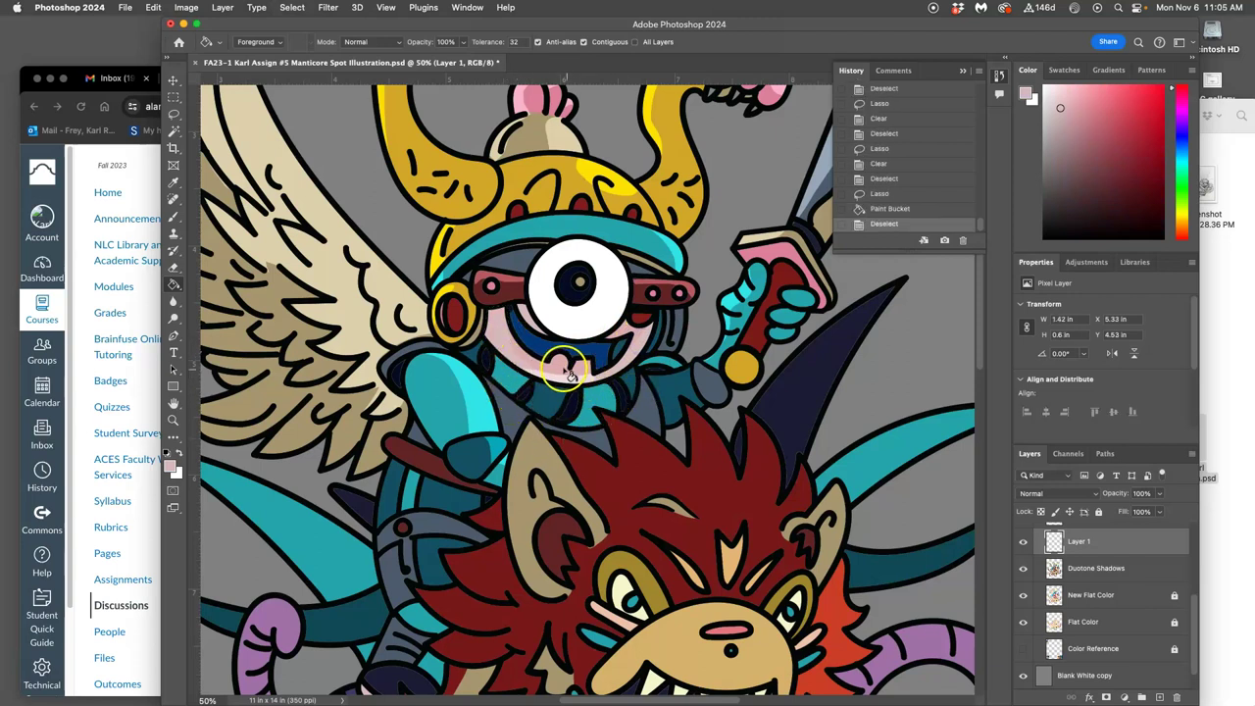
# Fill the patch beneath the rider's mouth with the muted pink using Paint Bucket, and undo the extra light-pink fill
pyautogui.click(561, 367)
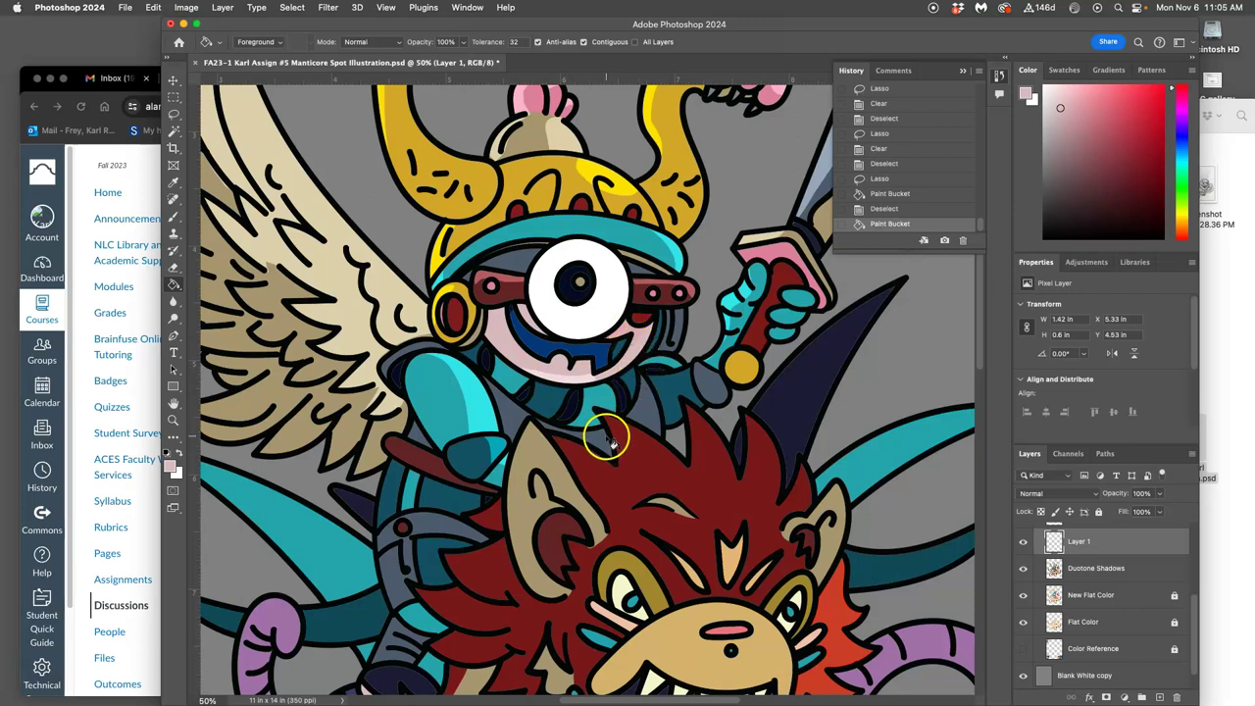
pyautogui.click(577, 369)
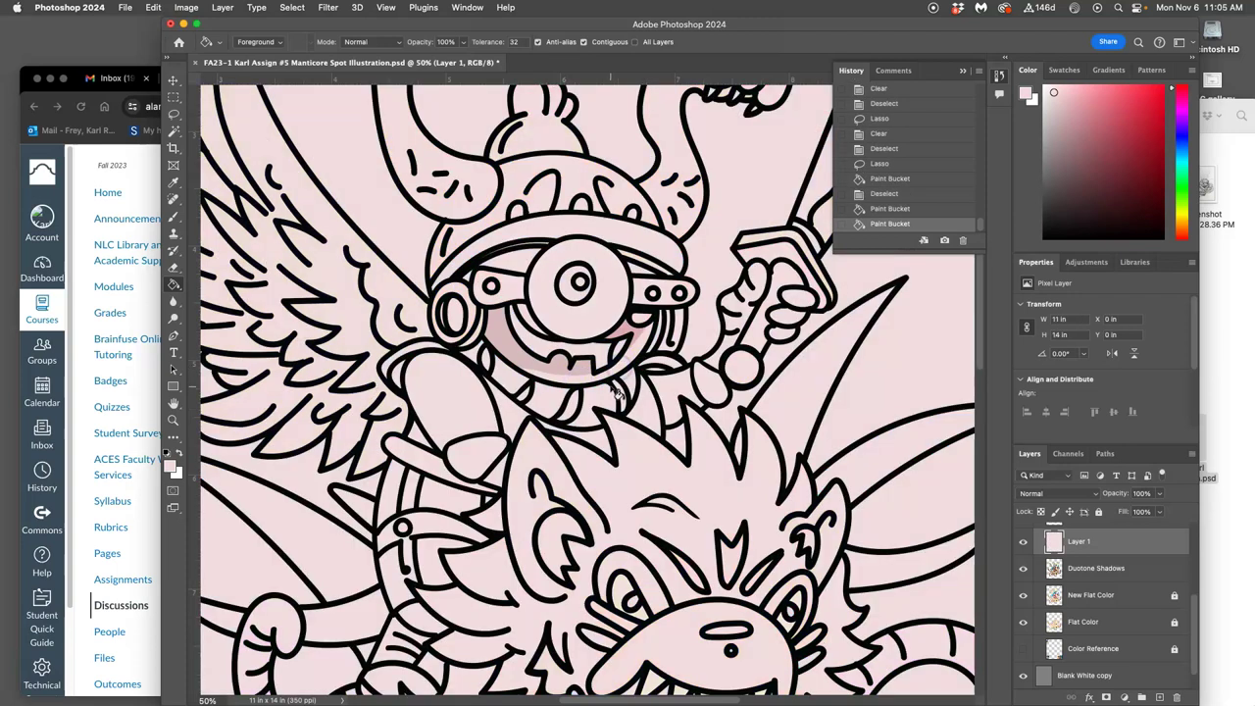
pyautogui.press('super+z')
# Lasso the upper edge of the dark navy spike behind the mane, clear it from the Duotone Shadows layer and deselect
pyautogui.scroll(-3, 642, 345)
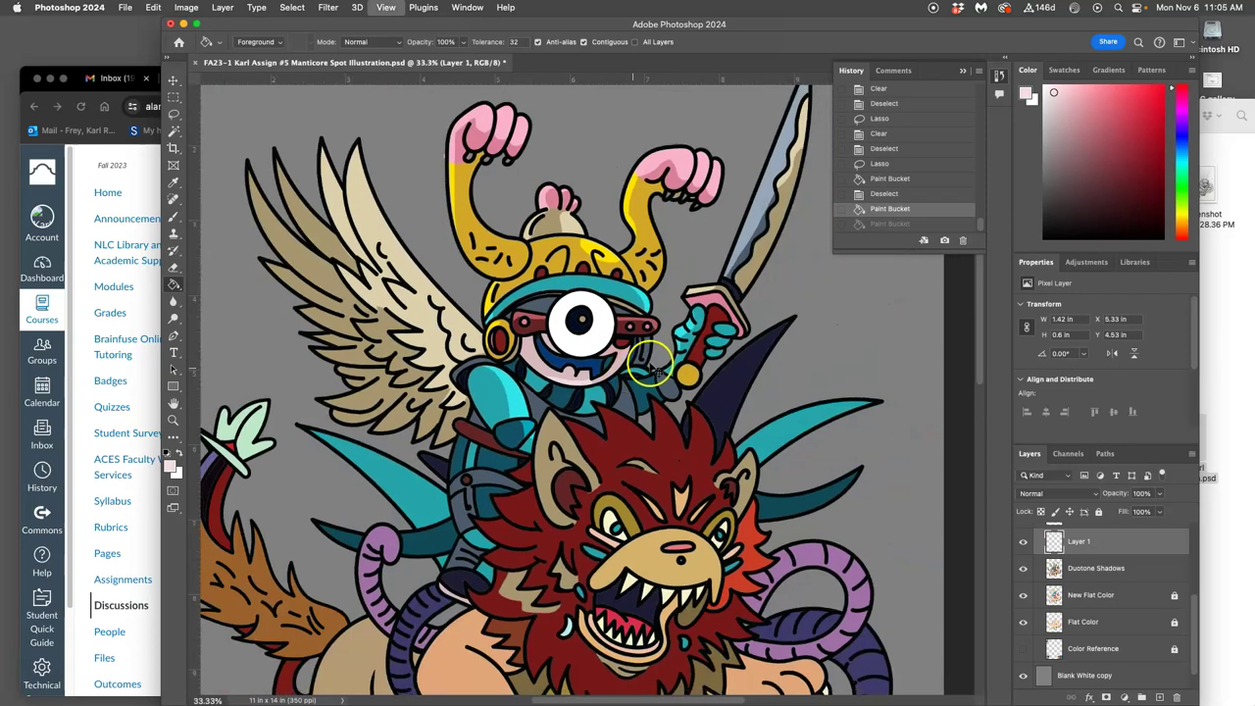
pyautogui.hscroll(-2, 643, 345)
pyautogui.scroll(2, 642, 346)
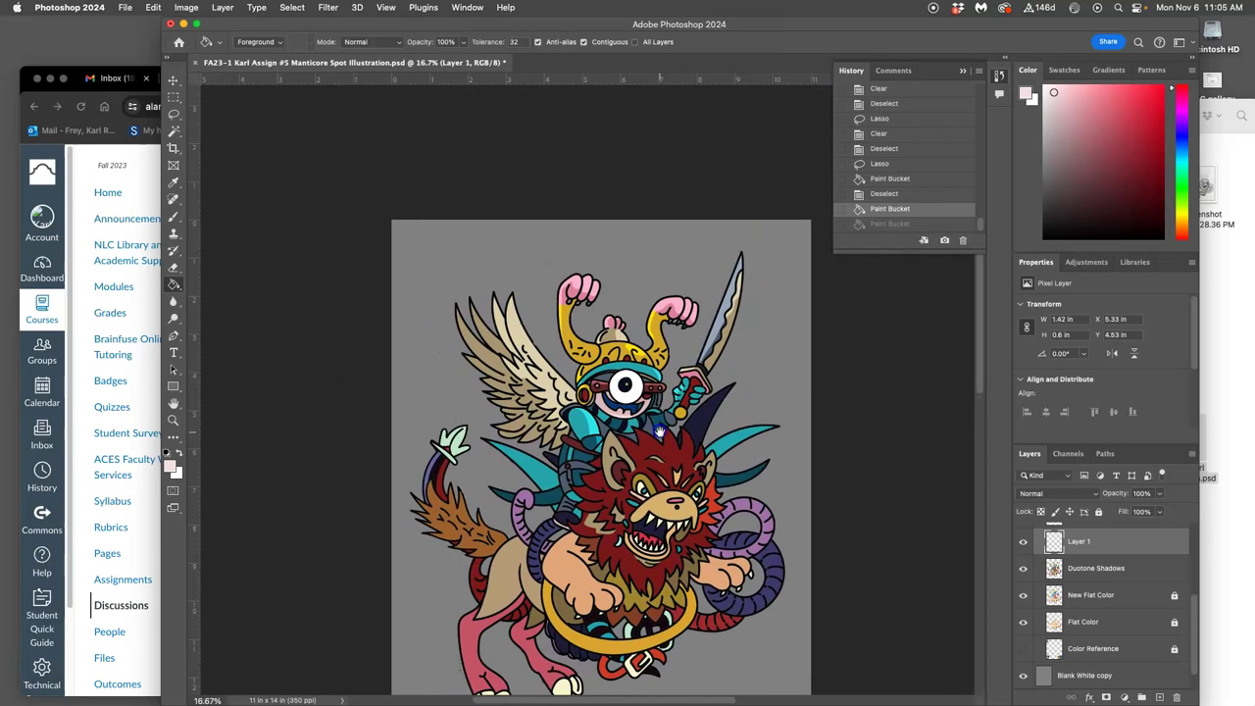
pyautogui.hscroll(4, 676, 497)
pyautogui.scroll(-2, 676, 498)
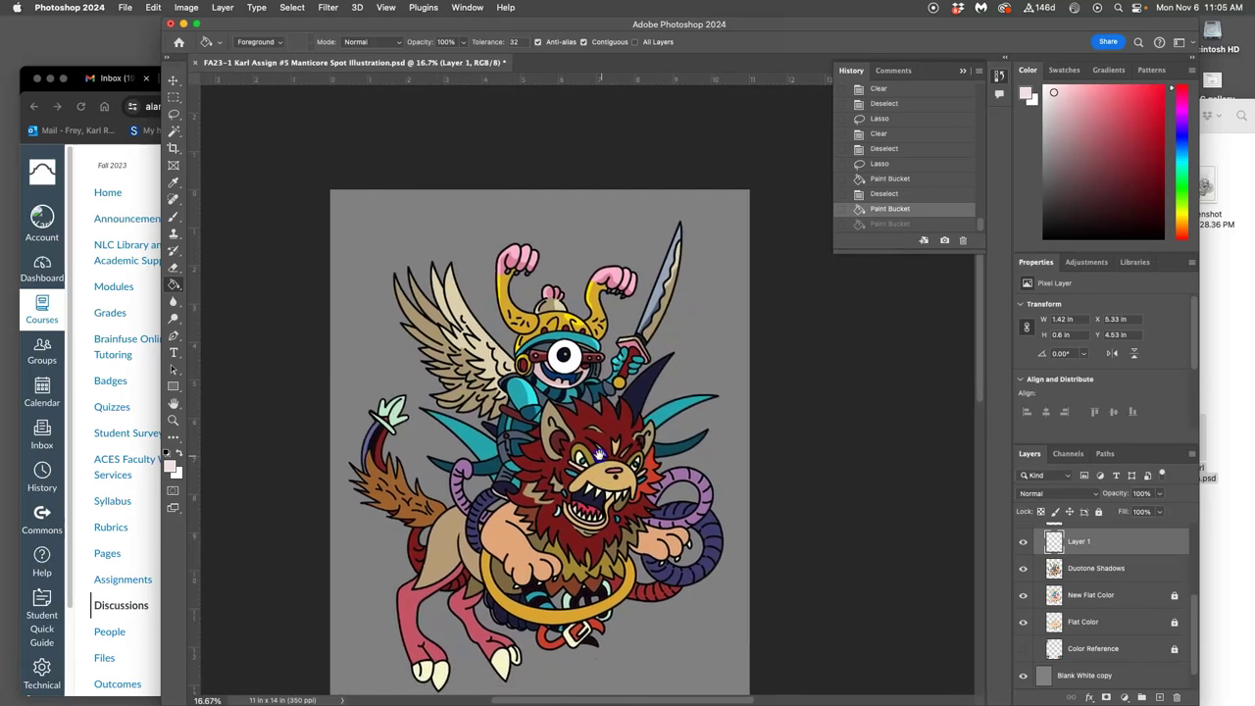
pyautogui.hscroll(1, 587, 453)
pyautogui.scroll(-1, 587, 452)
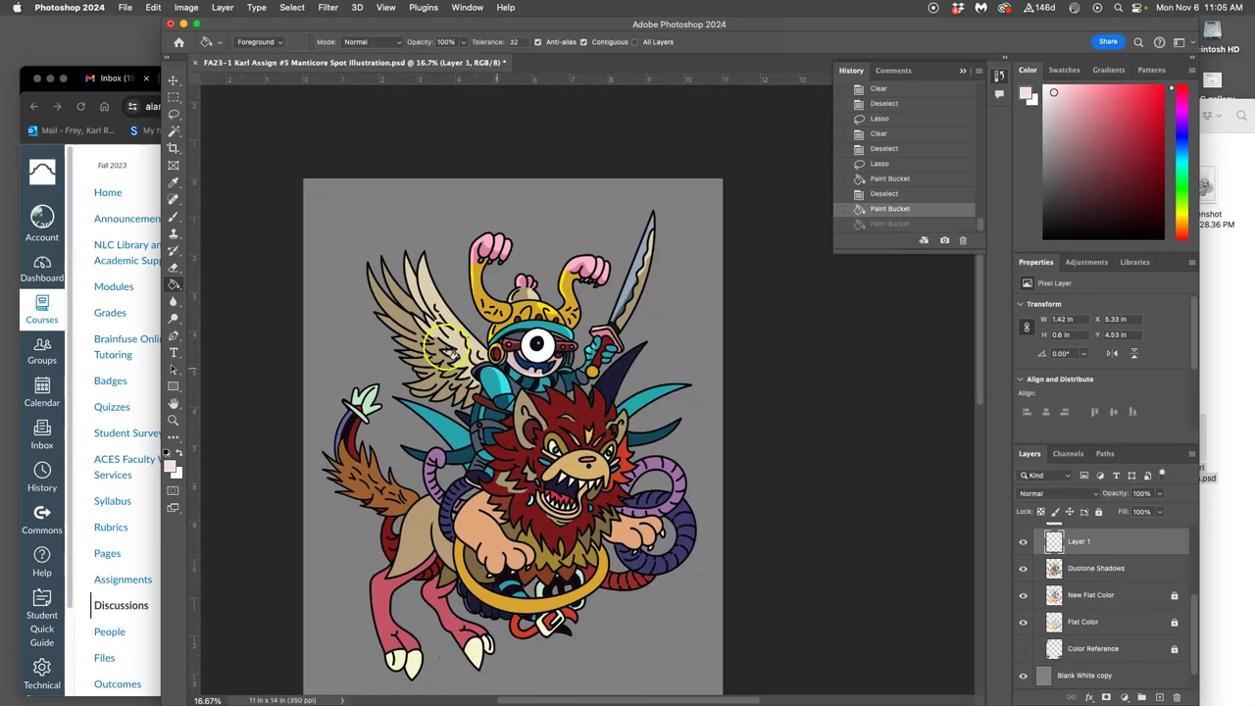
pyautogui.click(174, 115)
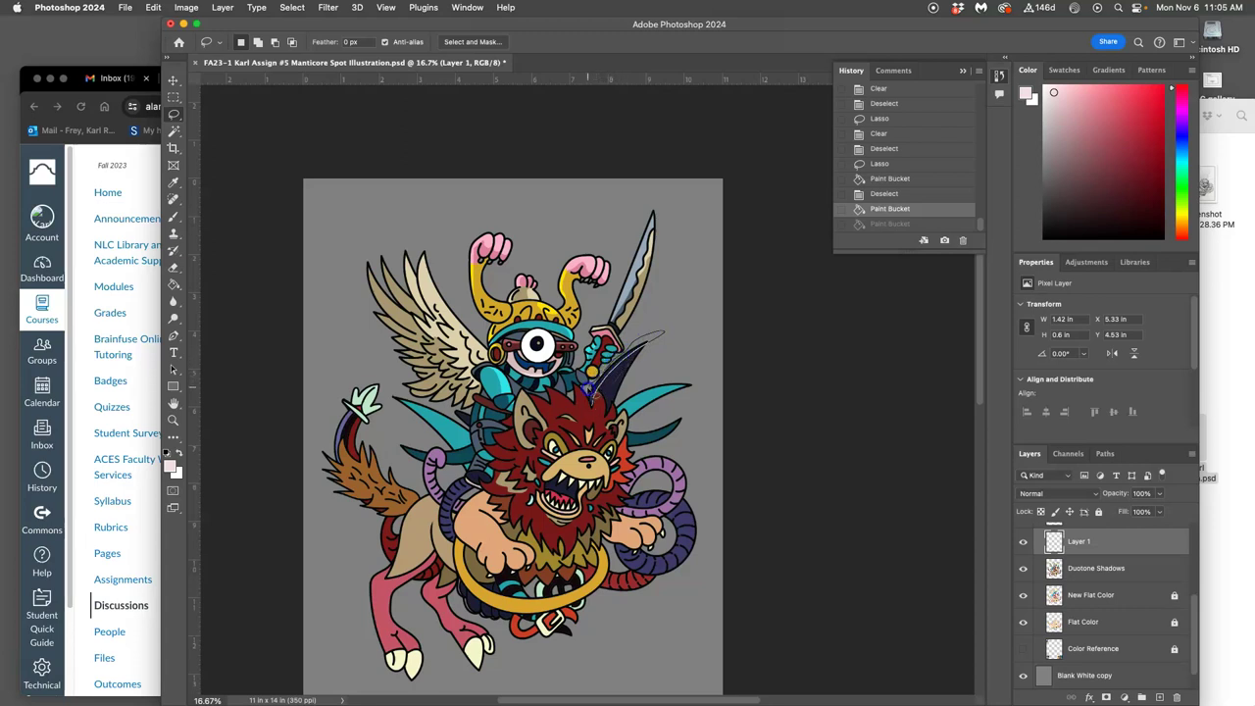
pyautogui.moveTo(589, 393); pyautogui.dragTo(594, 400)
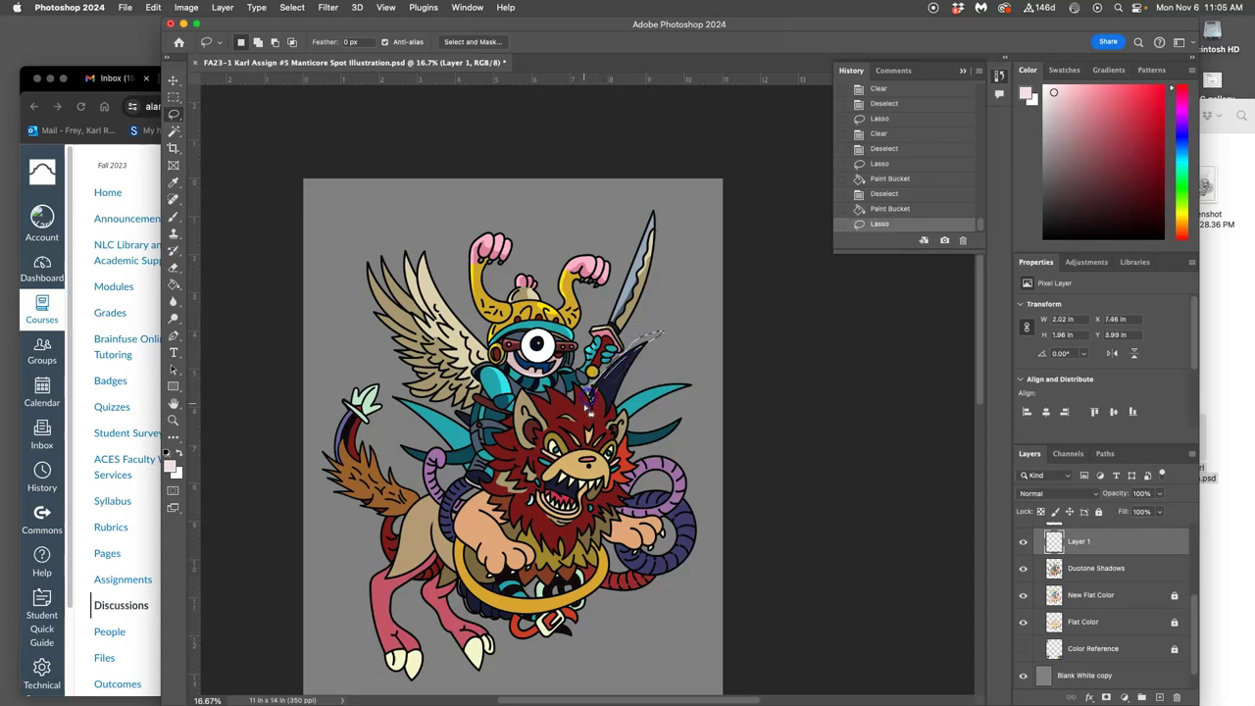
pyautogui.click(1042, 565)
pyautogui.press('Delete')
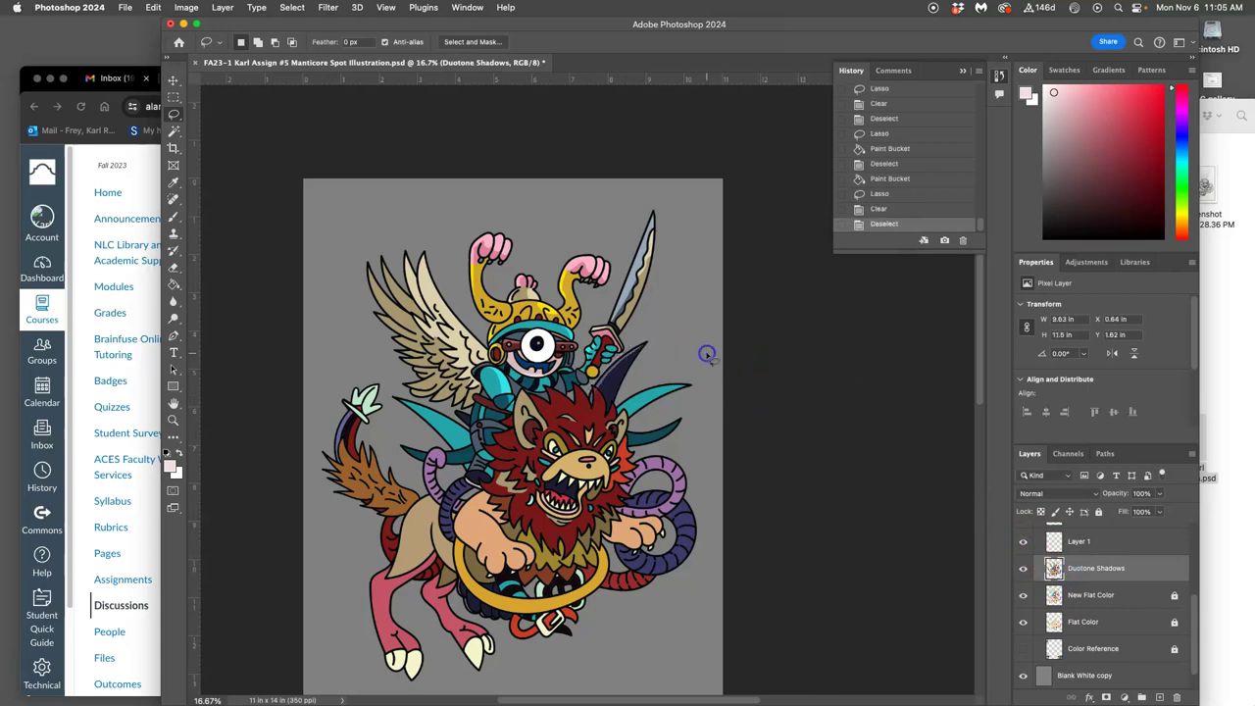
# Lasso the upper edge of the right-hand cyan spike, clear it from the Duotone Shadows layer and deselect
pyautogui.click(632, 370)
pyautogui.moveTo(617, 405); pyautogui.dragTo(622, 416)
pyautogui.press('Delete')
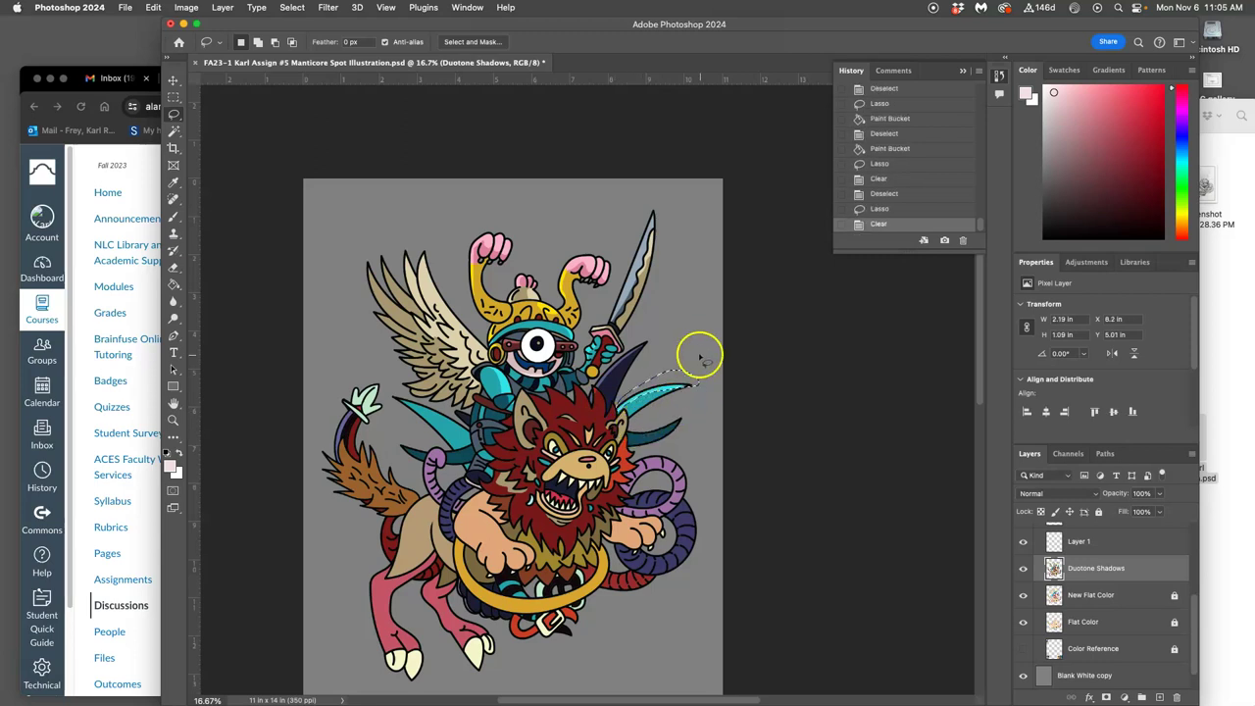
pyautogui.click(697, 352)
# Lasso a narrow strip down the rider's back armour below the shoulder, clear it from the shadow layer and deselect
pyautogui.scroll(-3, 628, 459)
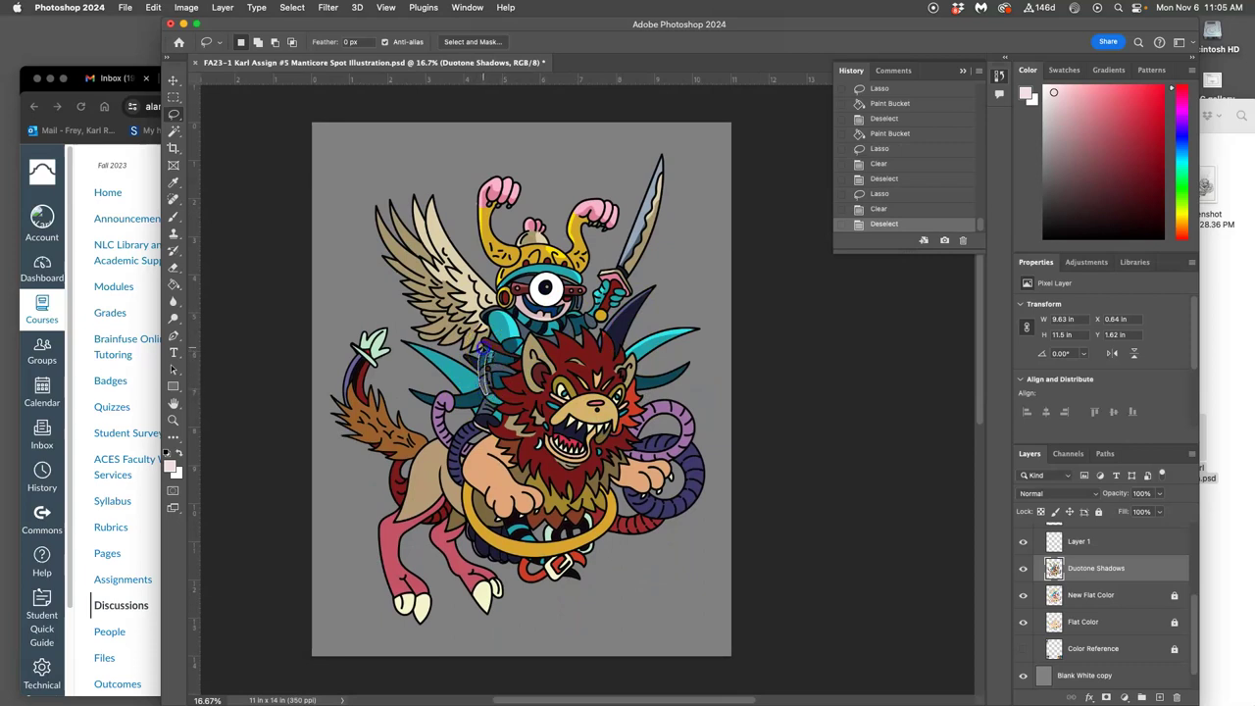
pyautogui.moveTo(485, 348); pyautogui.dragTo(487, 345)
pyautogui.press('Delete')
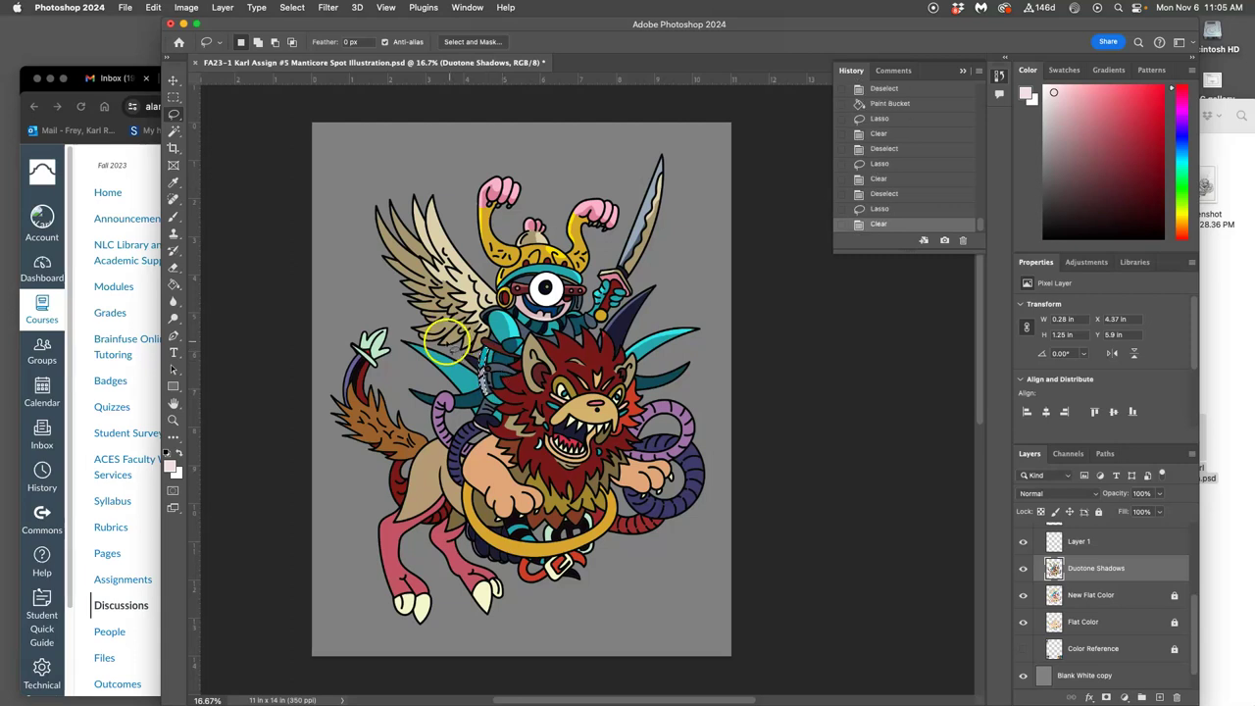
pyautogui.click(449, 439)
# Lasso the upper part of the left-hand cyan spike beneath the wing, clear it from the shadow layer and deselect
pyautogui.scroll(-4, 449, 439)
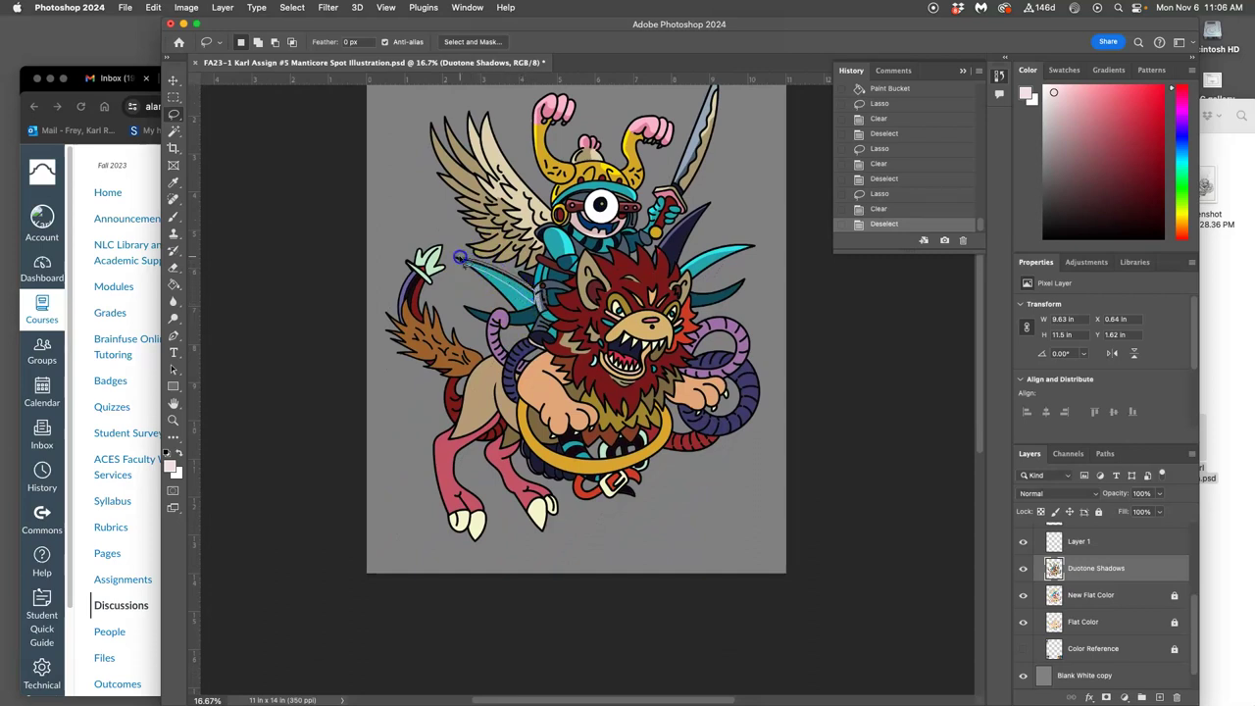
pyautogui.moveTo(460, 257); pyautogui.dragTo(461, 258)
pyautogui.press('Delete')
pyautogui.click(471, 234)
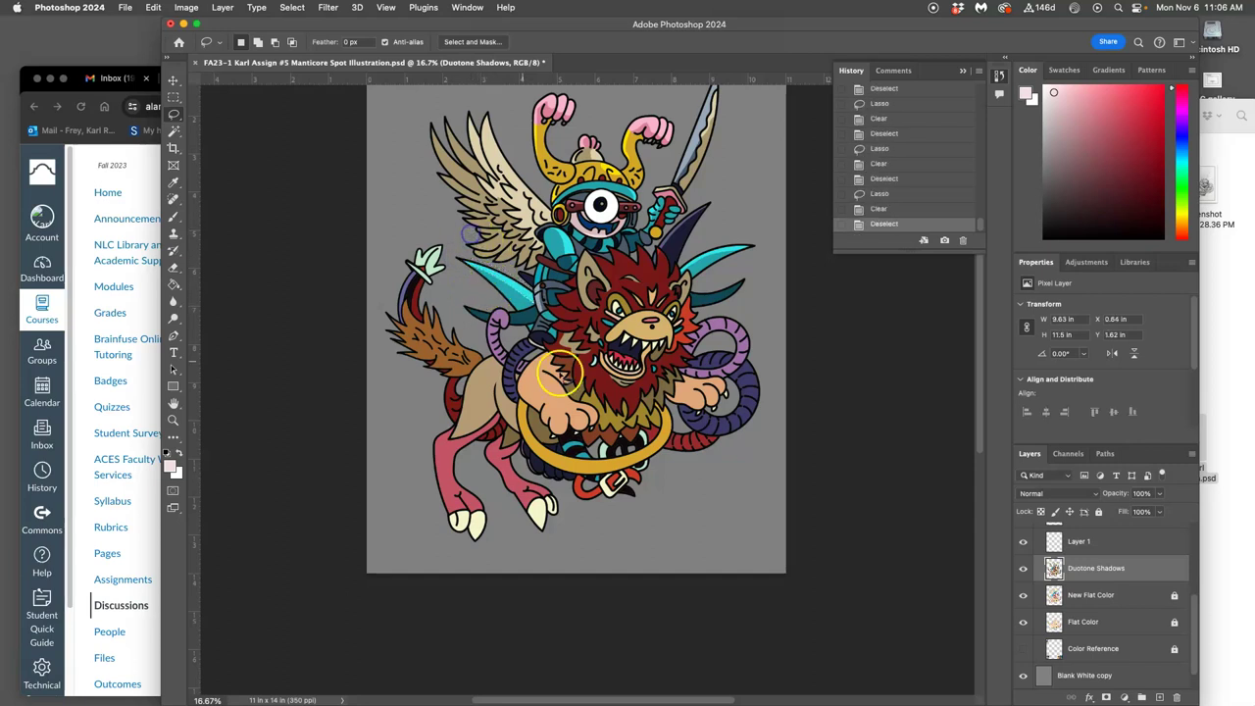
# Duplicate the New Flat Color layer and move the copy above the Duotone Shadows layer
pyautogui.scroll(3, 559, 373)
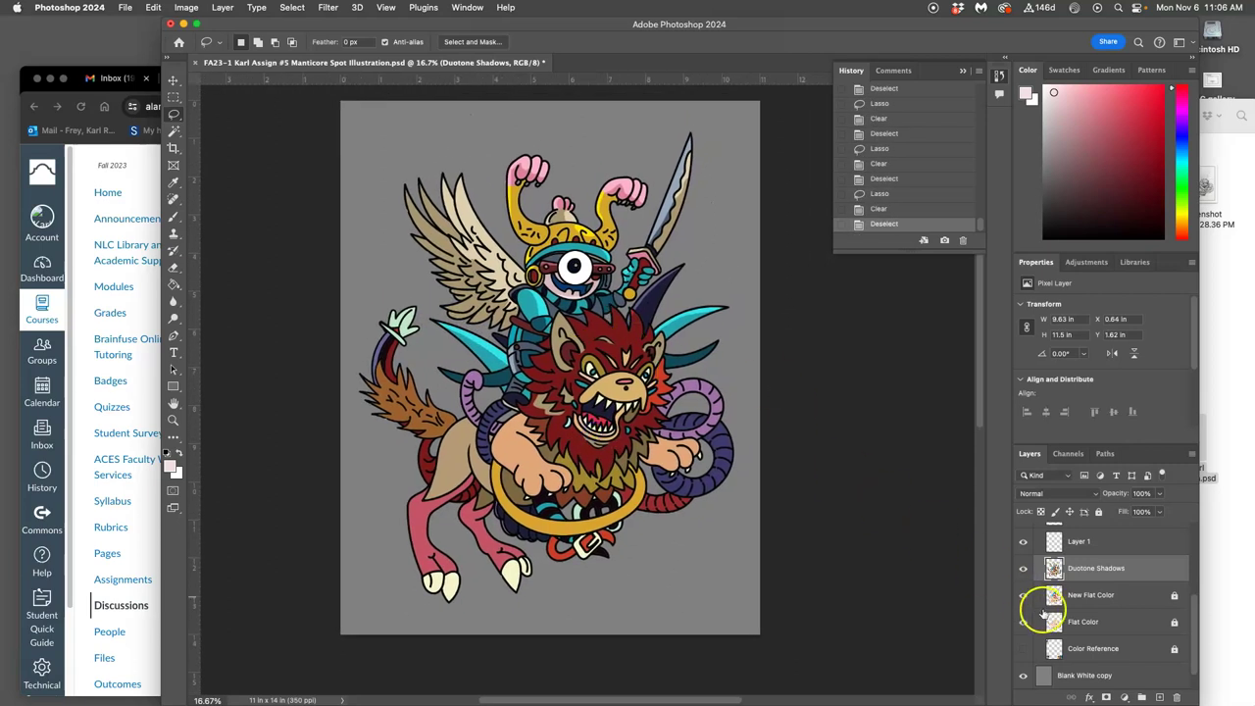
pyautogui.click(1091, 595)
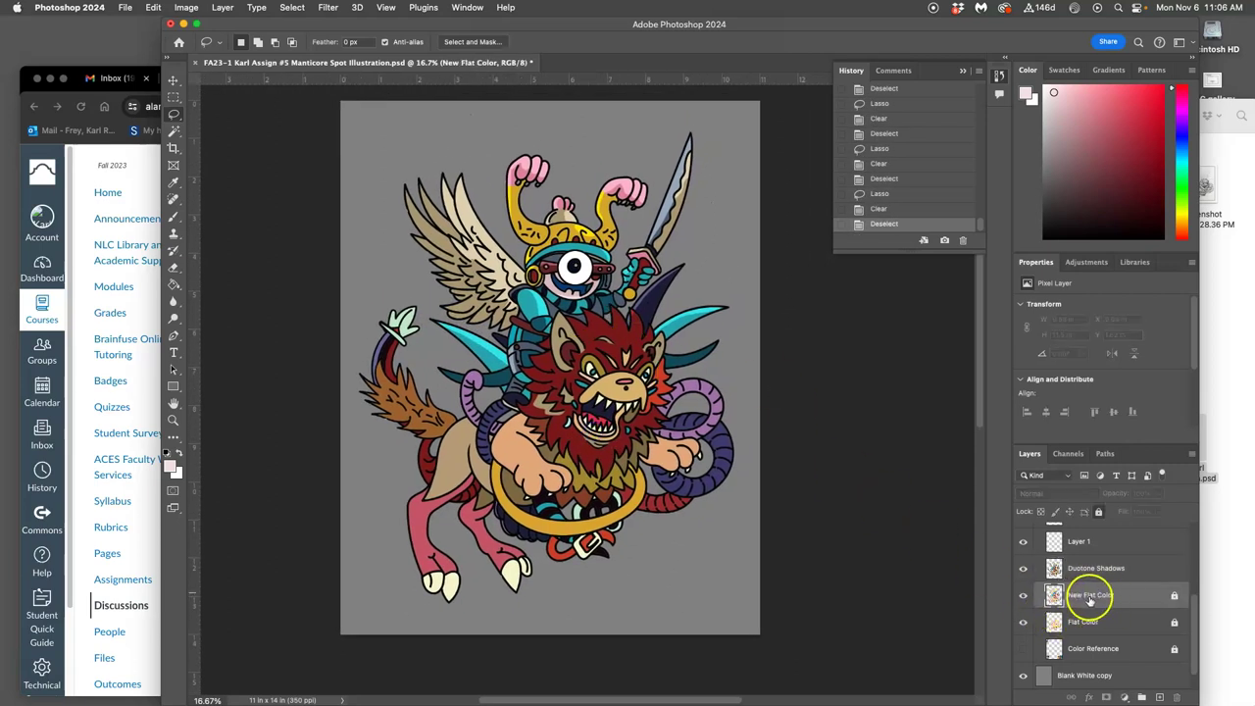
pyautogui.press('super+j')
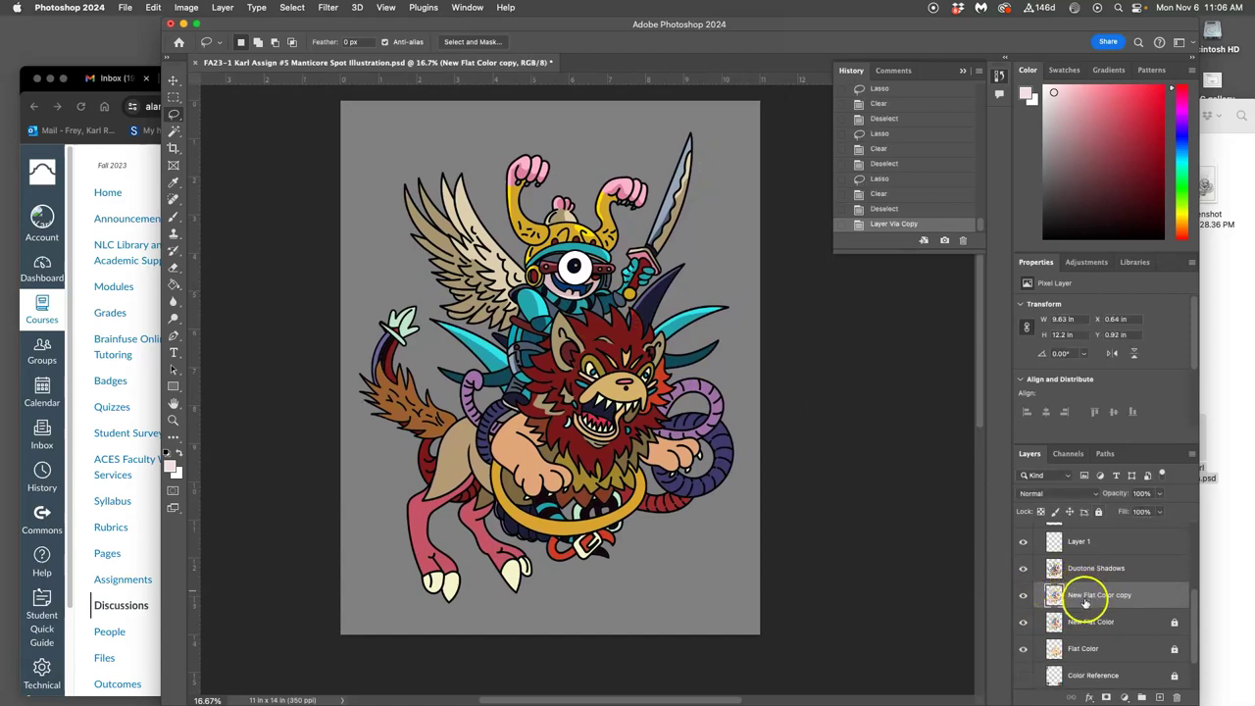
pyautogui.moveTo(1086, 603); pyautogui.dragTo(1083, 559)
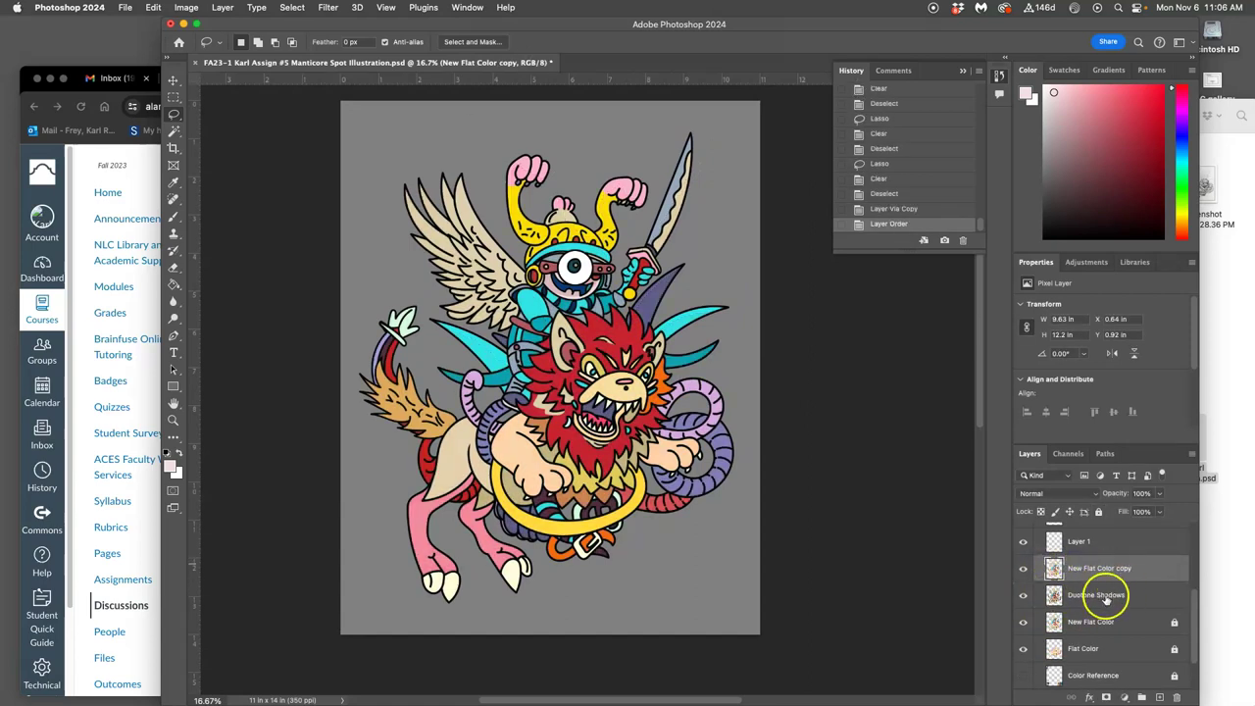
# Lighten the New Flat Color copy layer with a Levels adjustment, setting the midtone input to 1.99
pyautogui.click(187, 6)
pyautogui.moveTo(201, 45)
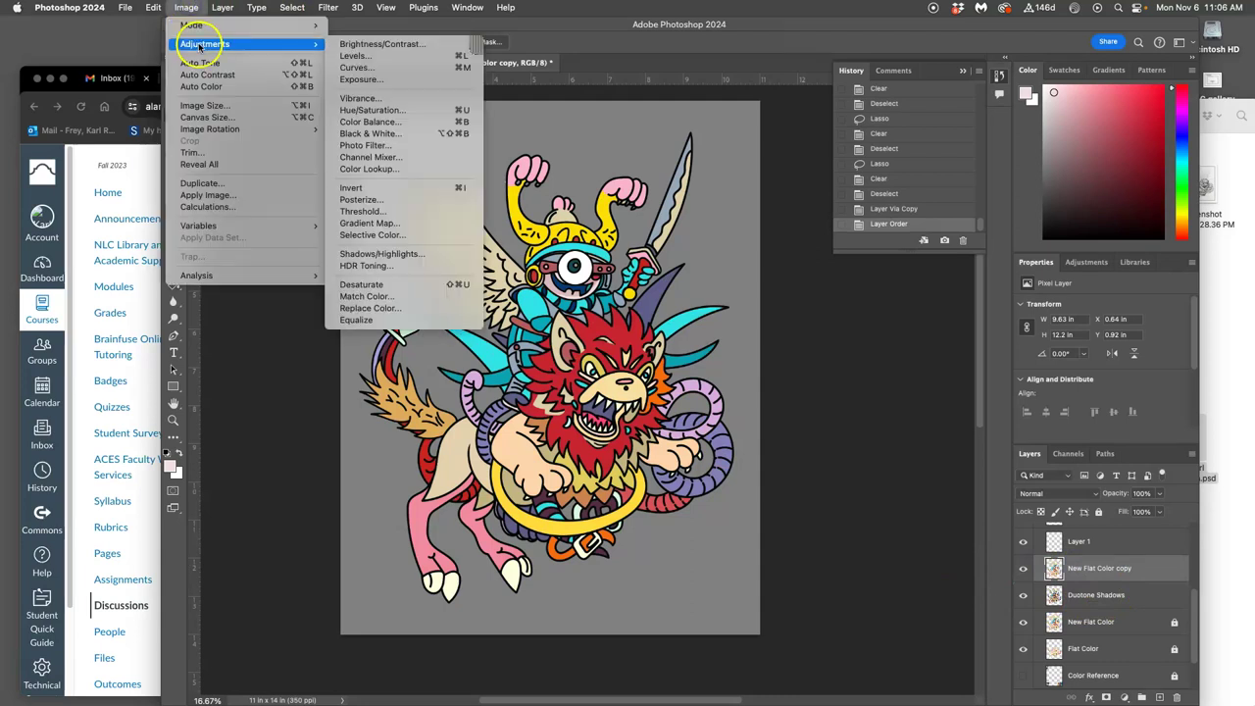
pyautogui.click(355, 56)
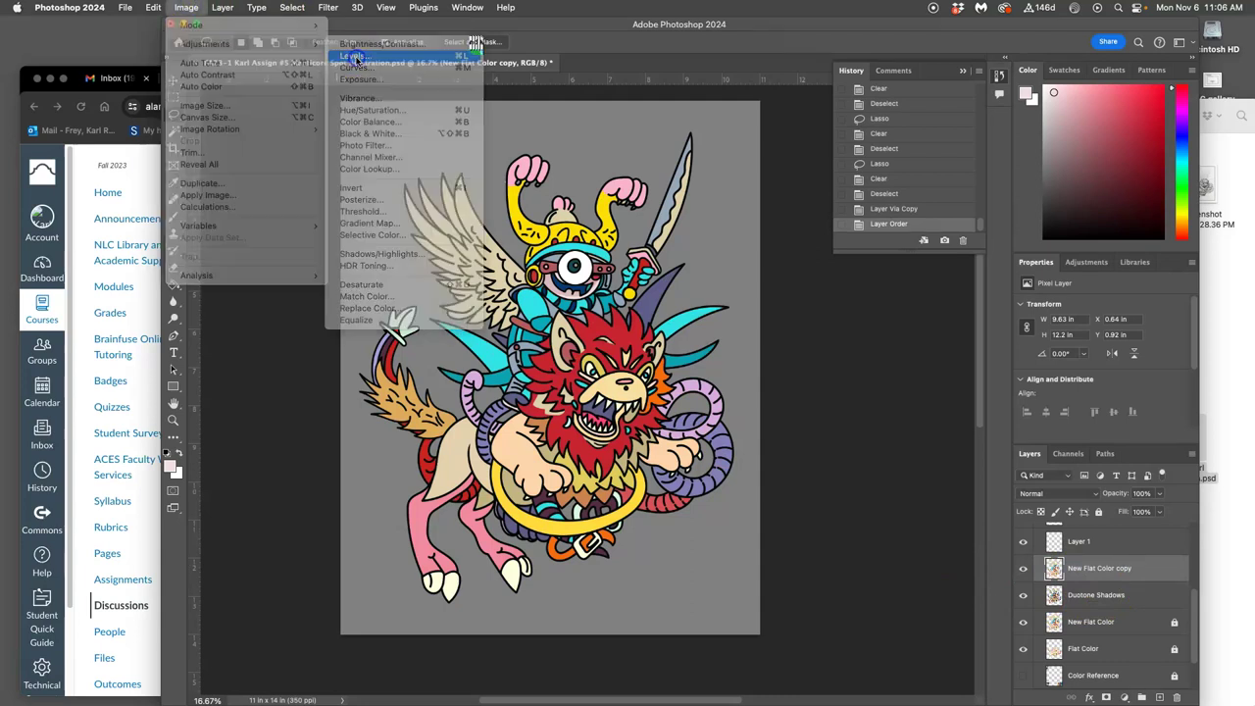
pyautogui.moveTo(888, 263); pyautogui.dragTo(844, 261)
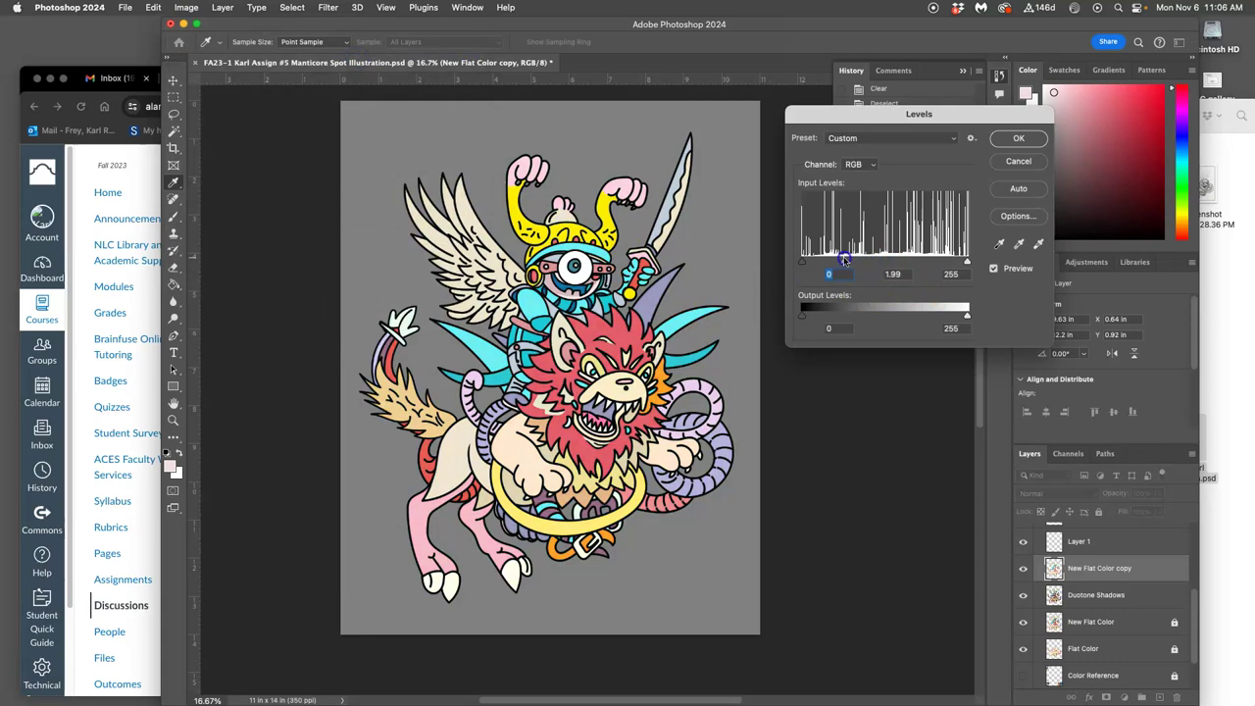
pyautogui.click(1019, 139)
# Reduce the lightened copy's saturation to -29 with a Hue/Saturation adjustment
pyautogui.click(189, 8)
pyautogui.moveTo(201, 44)
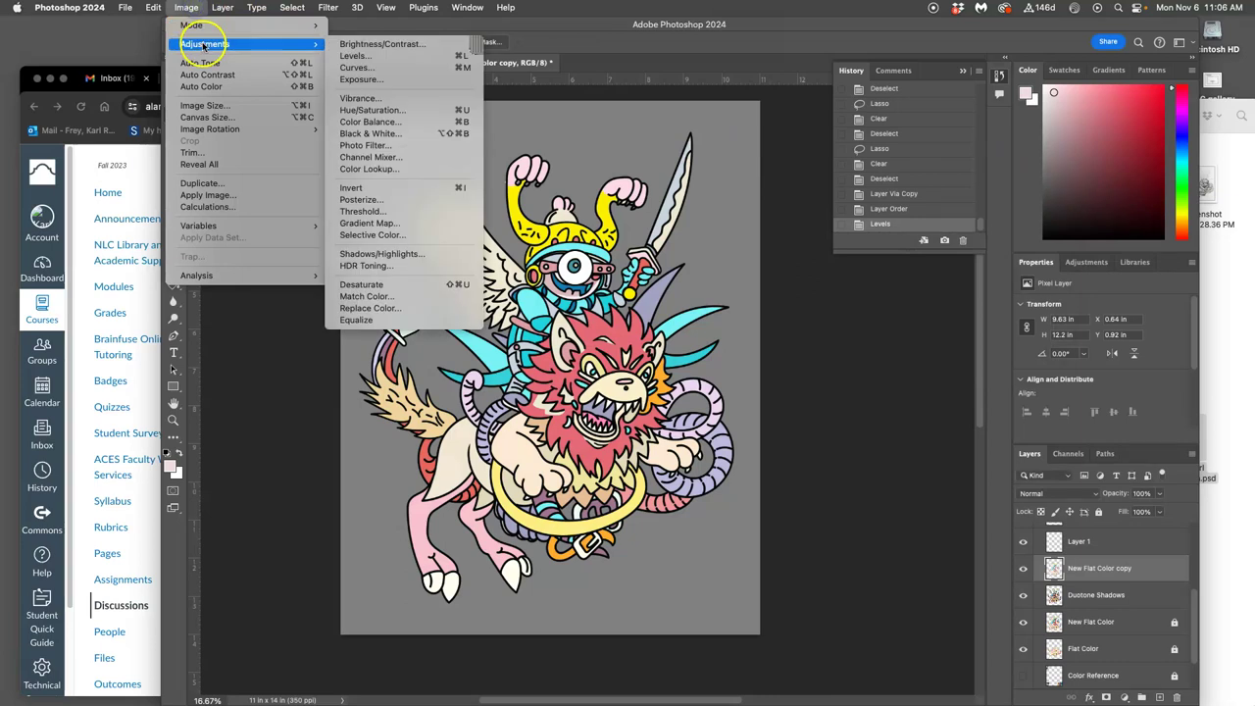
pyautogui.click(359, 111)
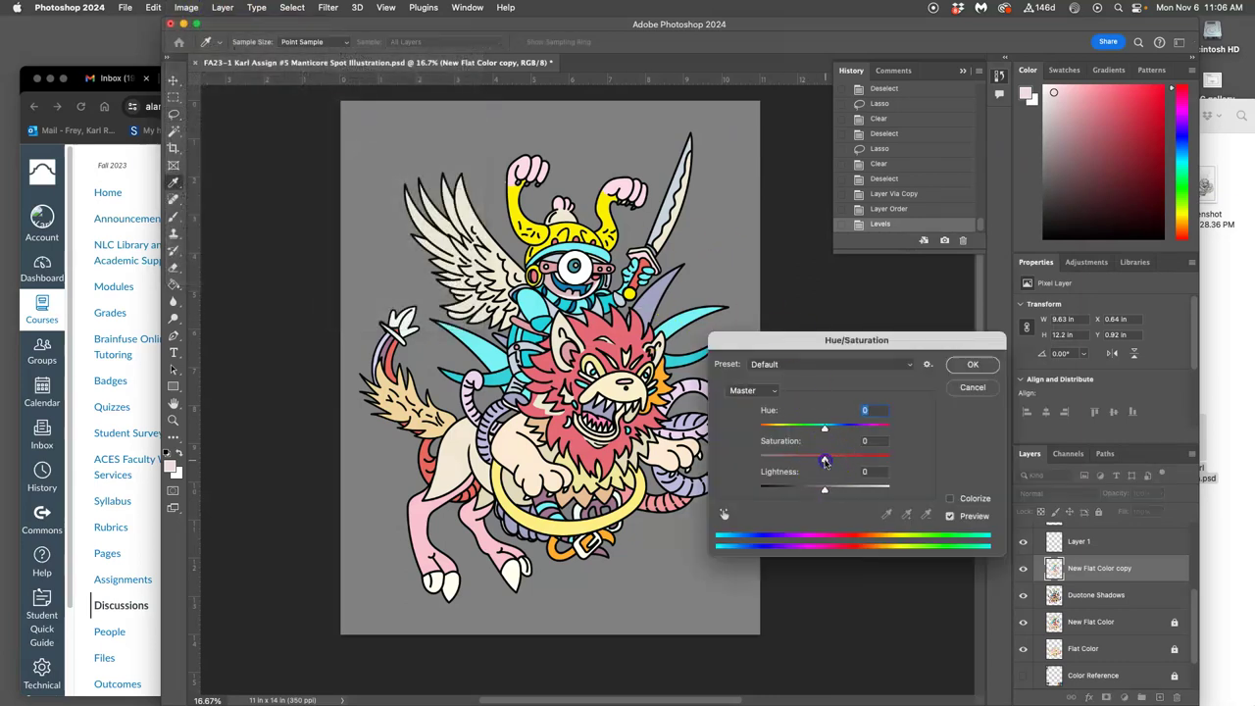
pyautogui.moveTo(817, 459); pyautogui.dragTo(807, 459)
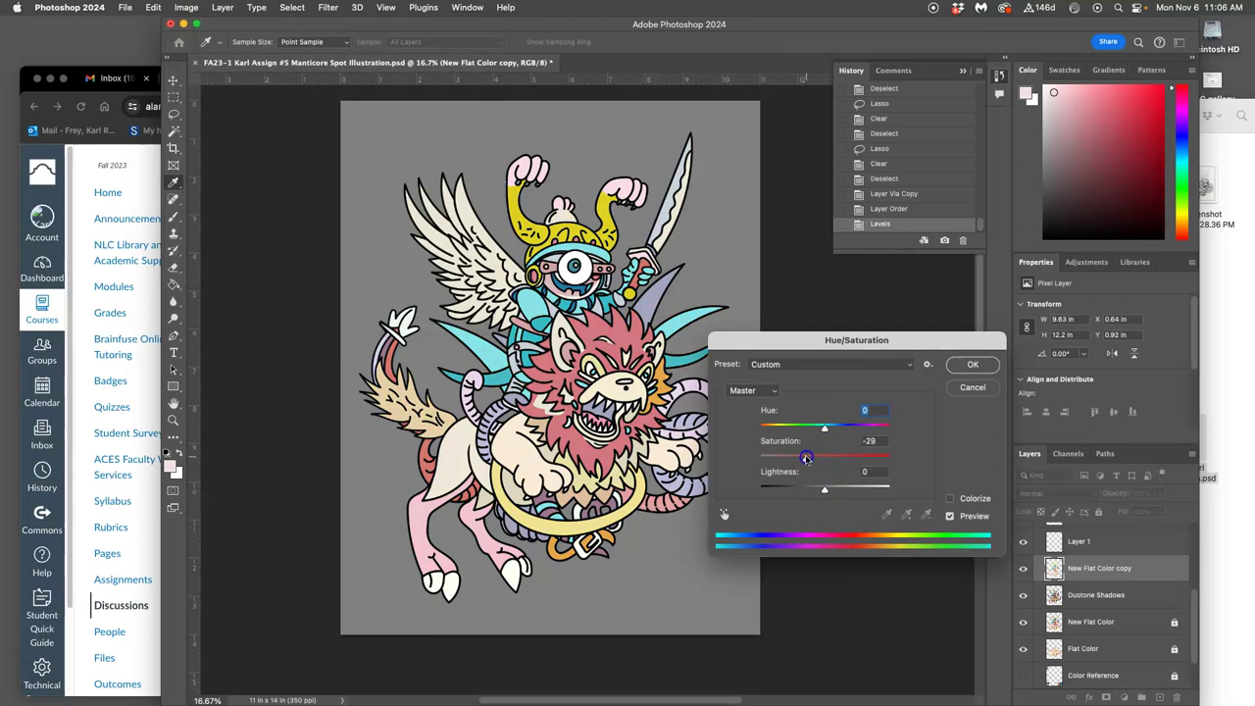
pyautogui.click(973, 364)
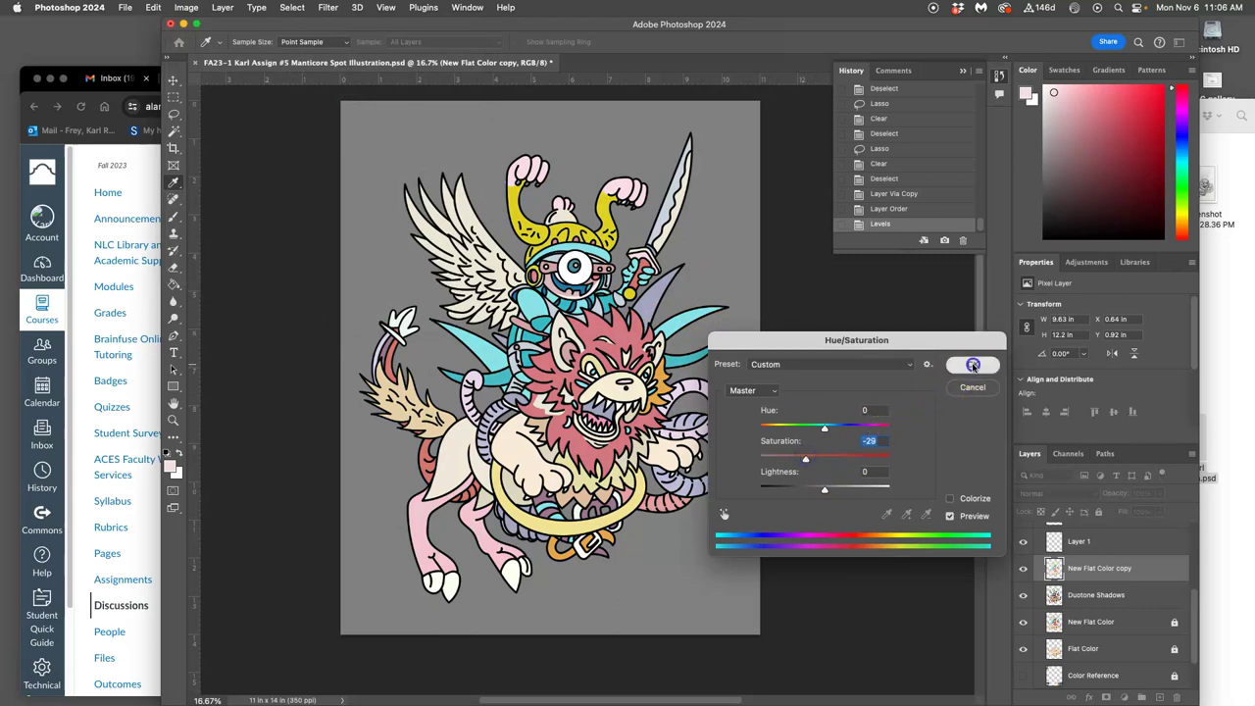
# Lasso the wing's outer and middle feathers on the New Flat Color copy, clearing each selection to leave light inner edges, and deselect
pyautogui.click(1025, 569)
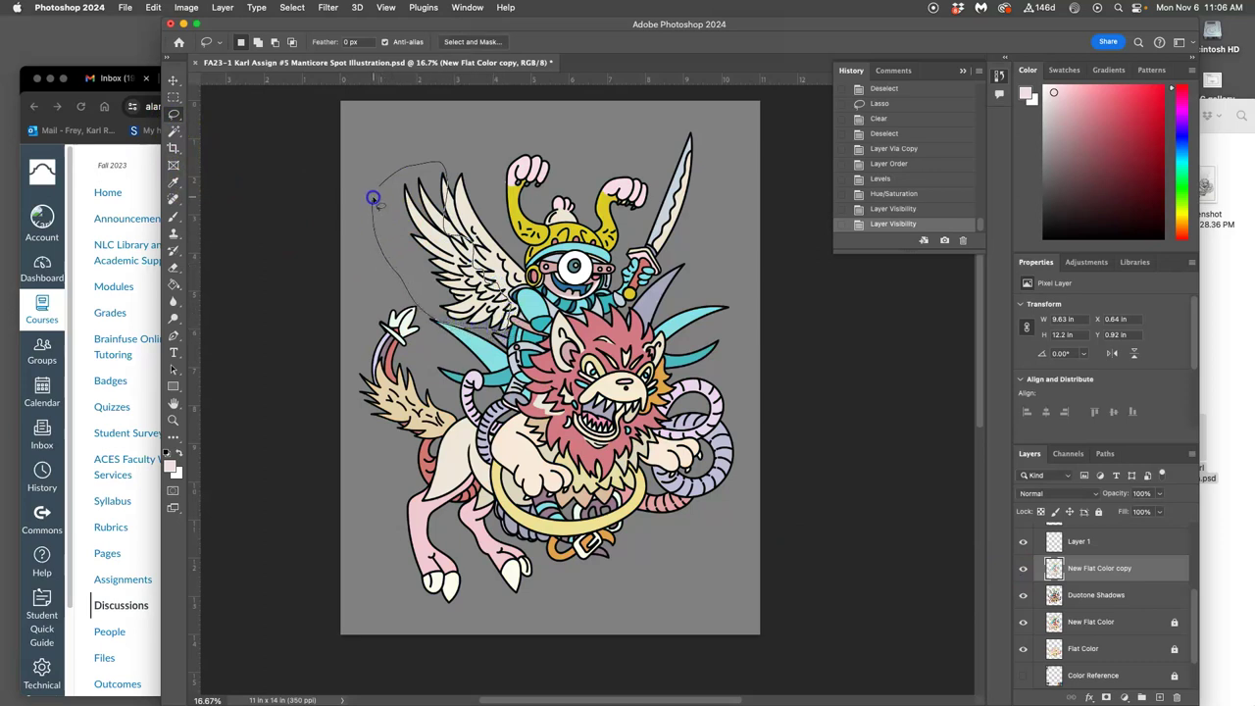
pyautogui.moveTo(373, 198); pyautogui.dragTo(384, 224)
pyautogui.press('Delete')
pyautogui.press('super+d')
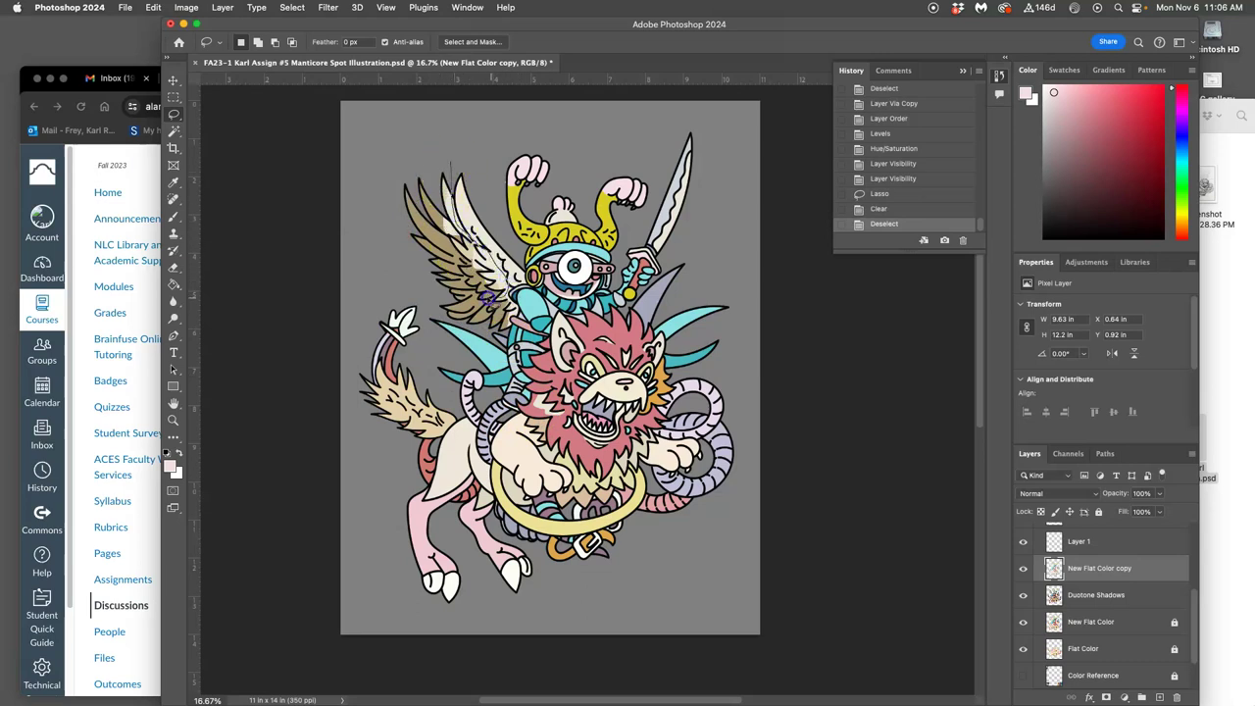
pyautogui.moveTo(488, 298)
pyautogui.mouseDown()
pyautogui.moveTo(427, 263)
pyautogui.moveTo(412, 214)
pyautogui.mouseUp()
pyautogui.press('Delete')
pyautogui.click(485, 111)
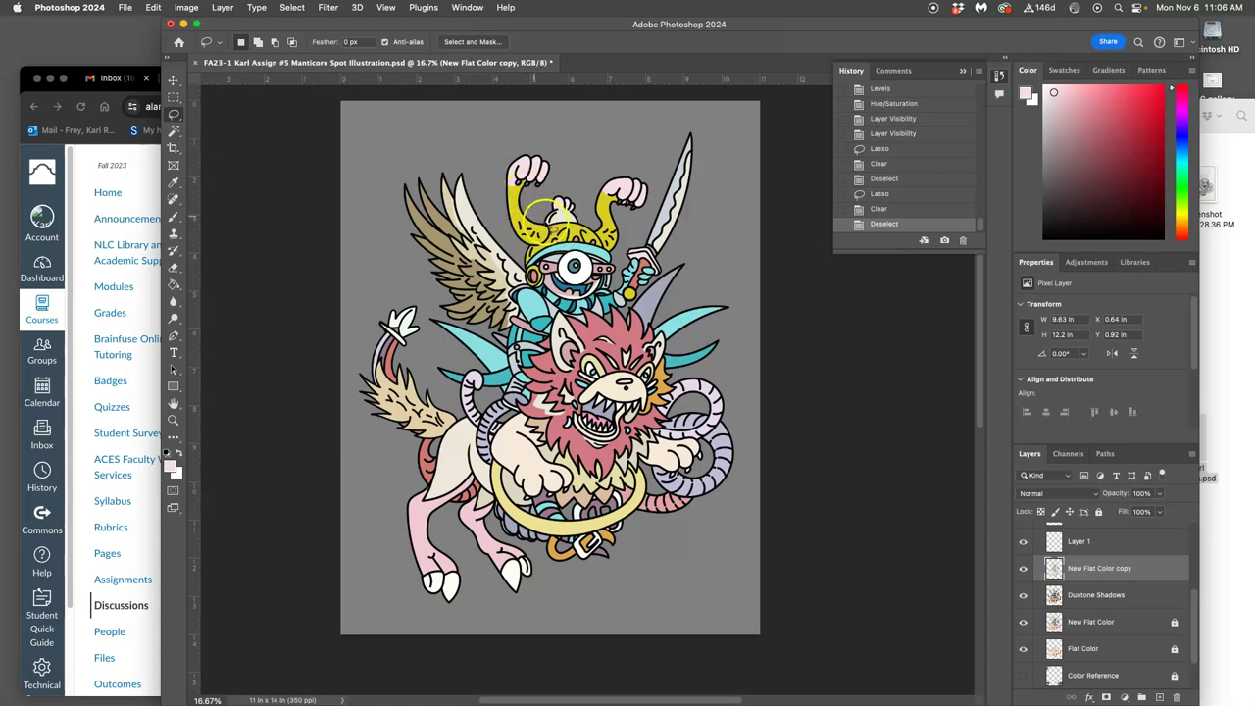
# Lasso the left-hand side of the rider's golden helmet, clear it from the lightened copy and deselect
pyautogui.moveTo(537, 253)
pyautogui.mouseDown()
pyautogui.moveTo(560, 229)
pyautogui.moveTo(526, 246)
pyautogui.mouseUp()
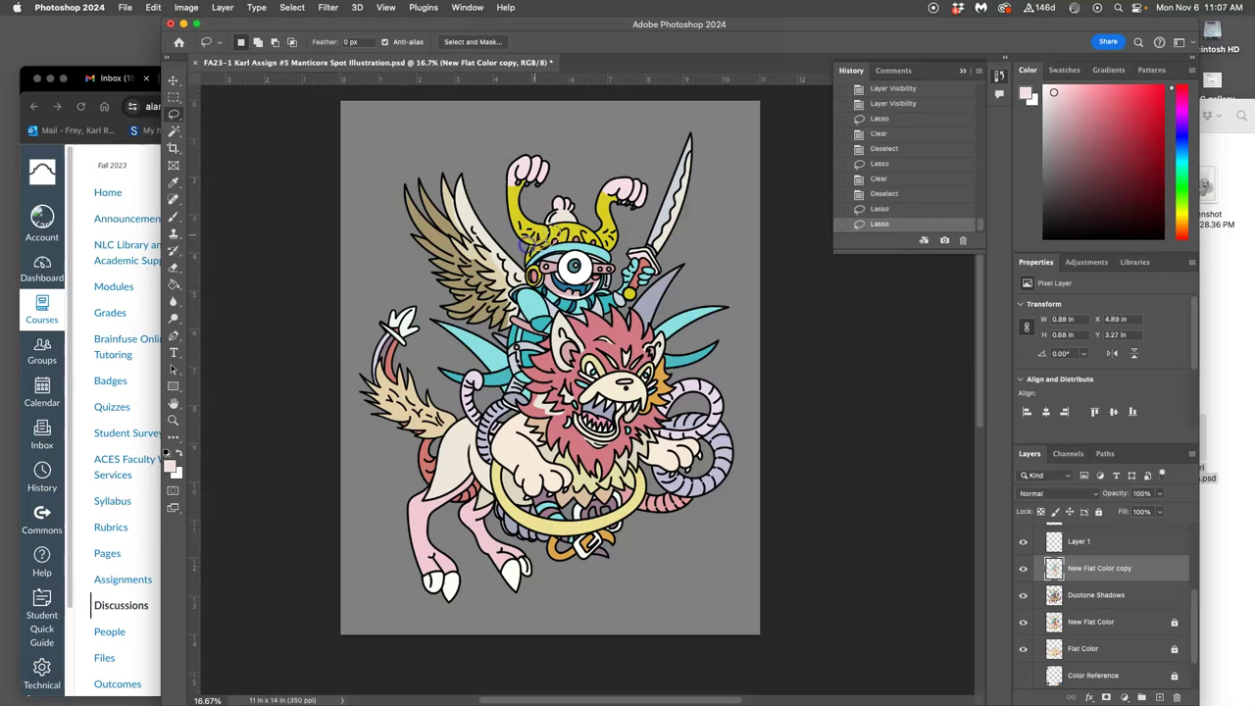
pyautogui.press('BackSpace')
pyautogui.press('super+d')
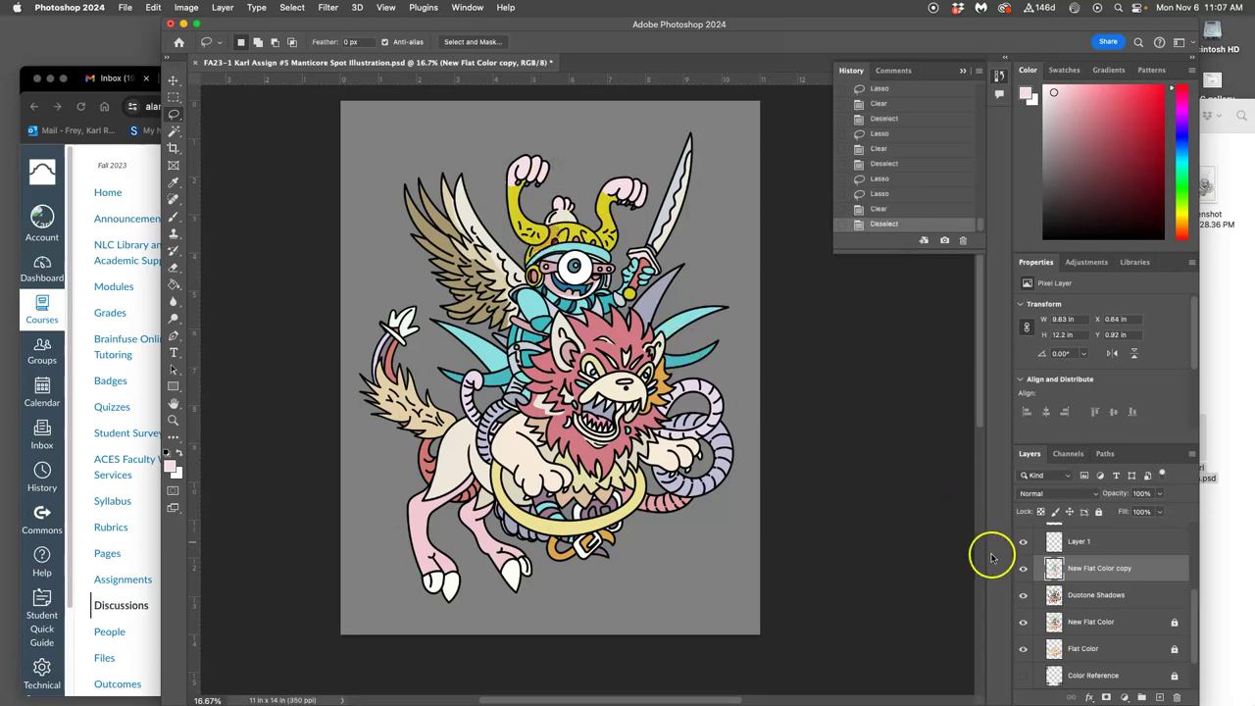
# Toggle the New Flat Color copy layer's visibility to compare the artwork with and without the highlights
pyautogui.click(1023, 569)
pyautogui.click(1023, 569)
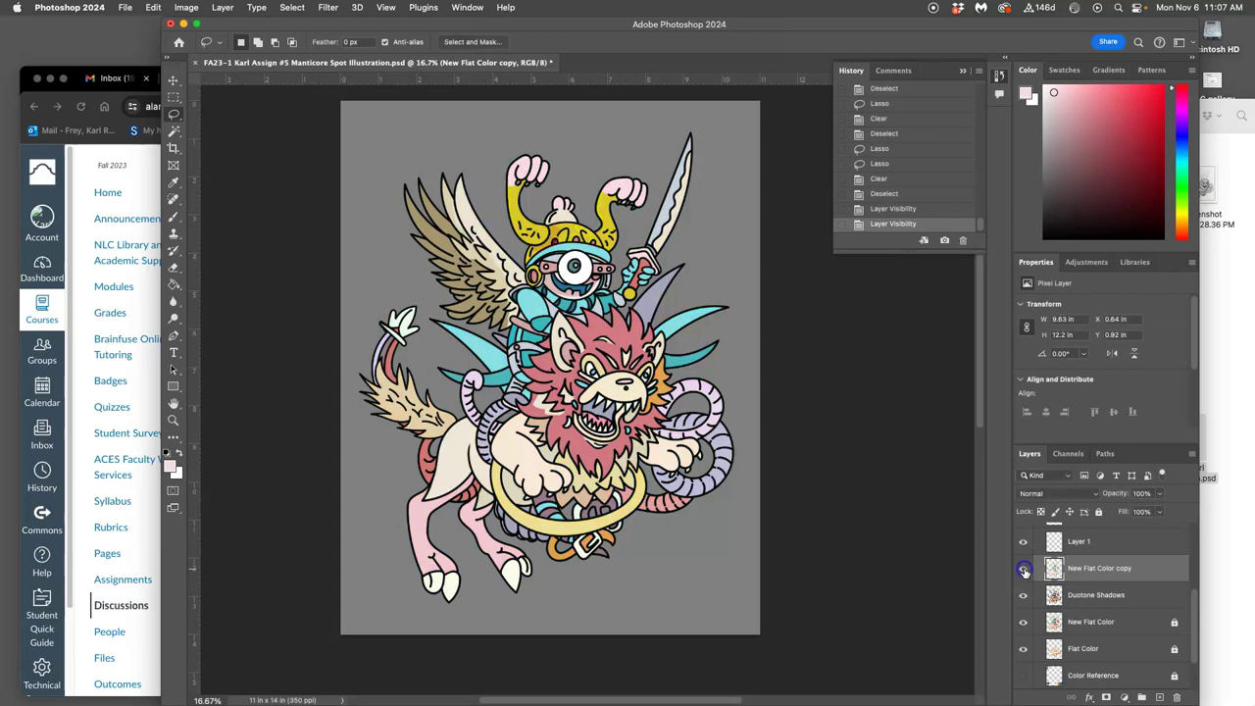
pyautogui.click(1023, 569)
pyautogui.click(1023, 569)
pyautogui.click(1023, 569)
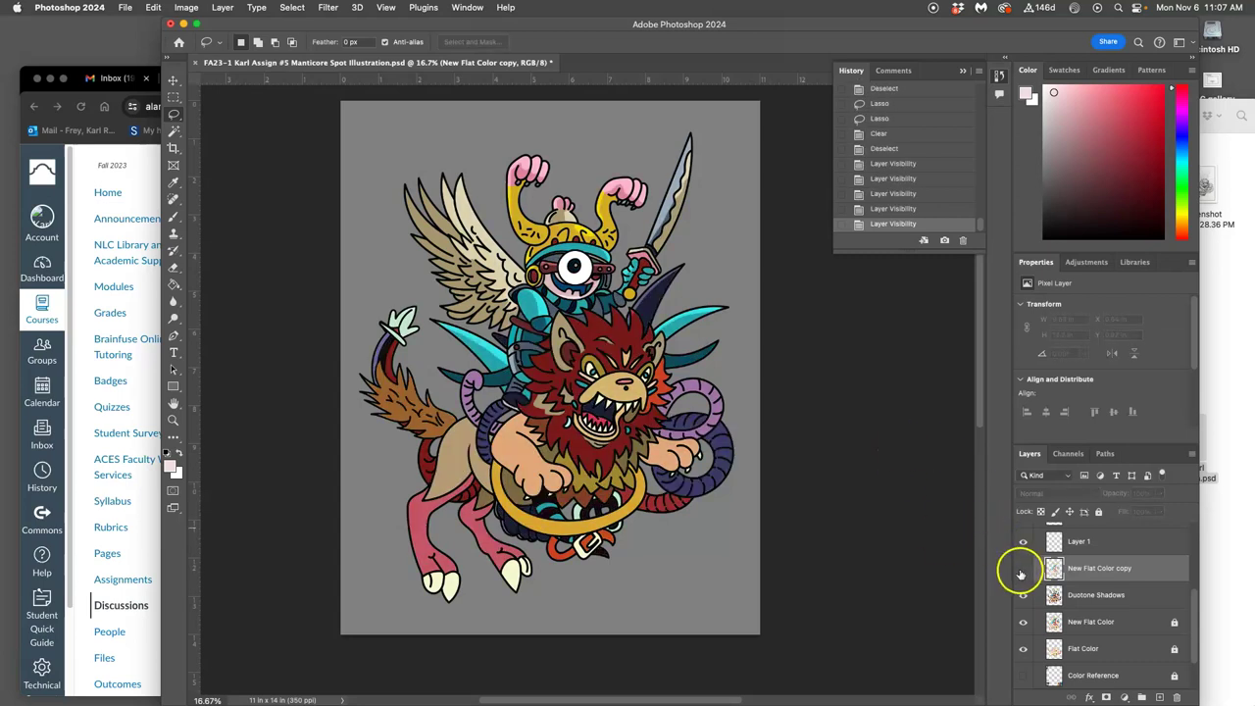
pyautogui.click(1023, 569)
# Try clearing a lassoed area over the wing, rider and right-hand side of the lion from the New Flat Color copy layer
pyautogui.moveTo(469, 111)
pyautogui.mouseDown()
pyautogui.moveTo(419, 267)
pyautogui.moveTo(669, 465)
pyautogui.moveTo(774, 131)
pyautogui.moveTo(543, 114)
pyautogui.mouseUp()
pyautogui.press('Delete')
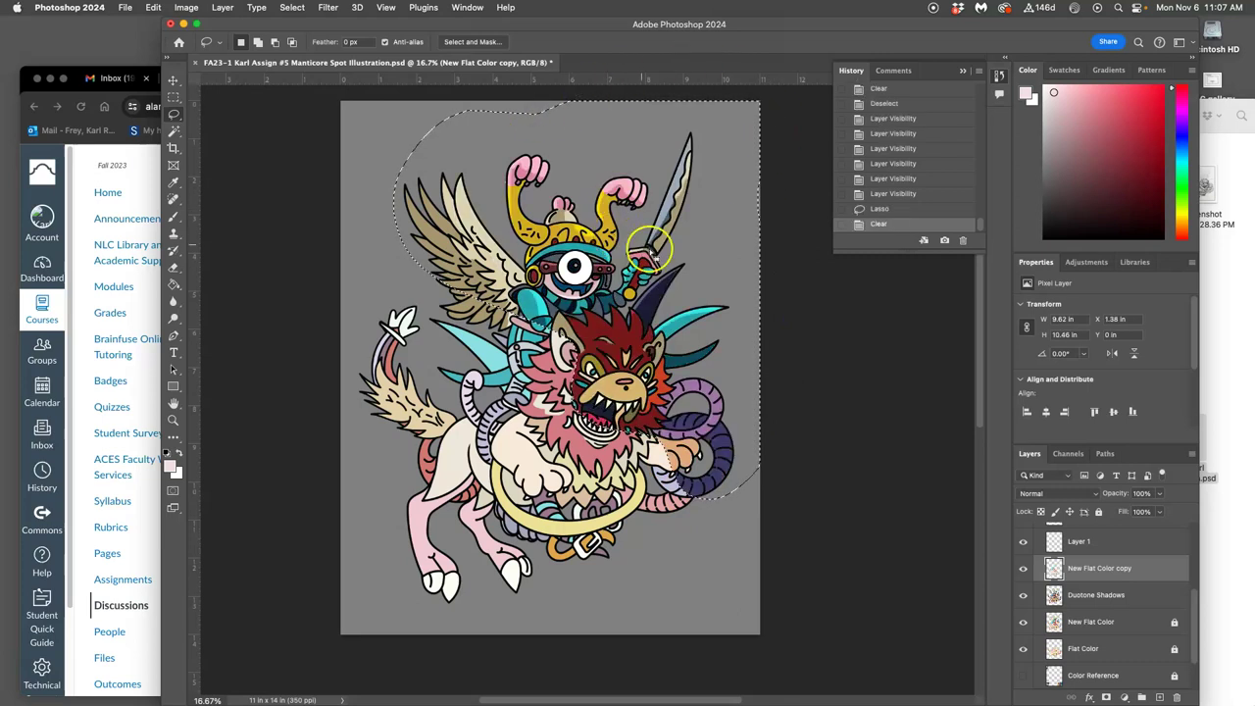
pyautogui.press('super+d')
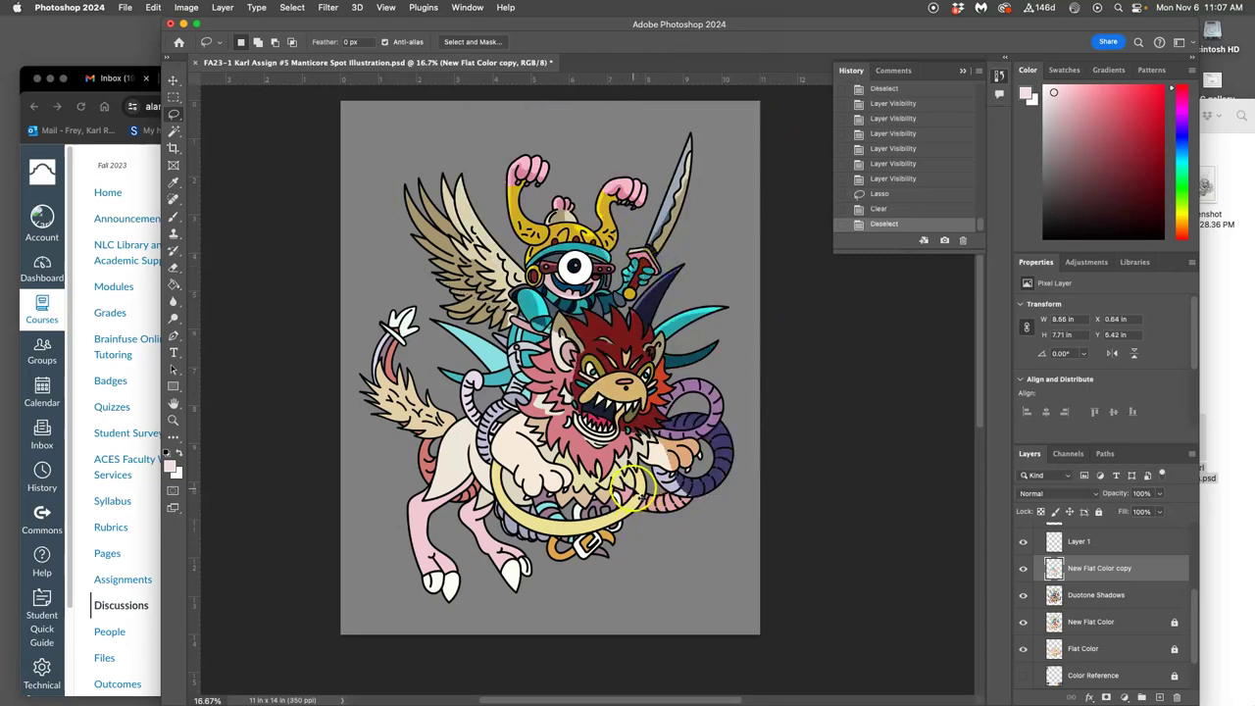
pyautogui.press('super+z')
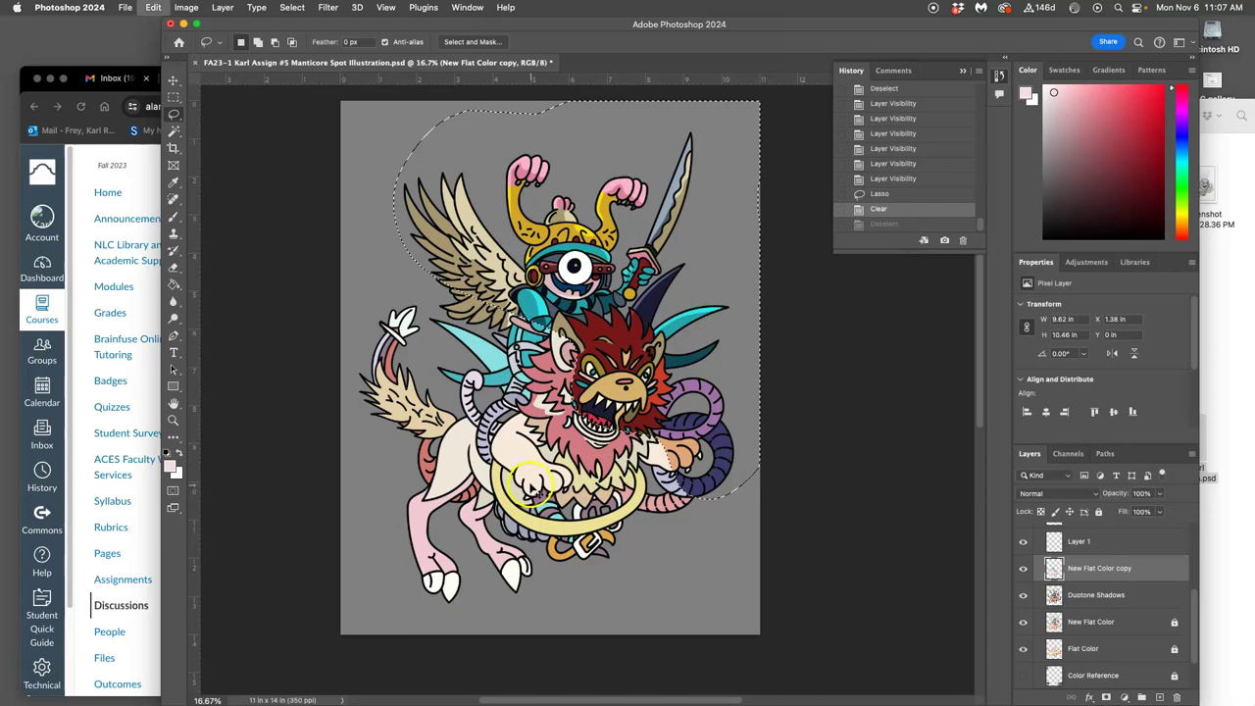
pyautogui.press('super+z')
# Lasso the manticore's legs, paws and lower body on the New Flat Color copy layer, clear the selection and deselect
pyautogui.moveTo(368, 523)
pyautogui.mouseDown()
pyautogui.moveTo(395, 470)
pyautogui.moveTo(439, 482)
pyautogui.mouseUp()
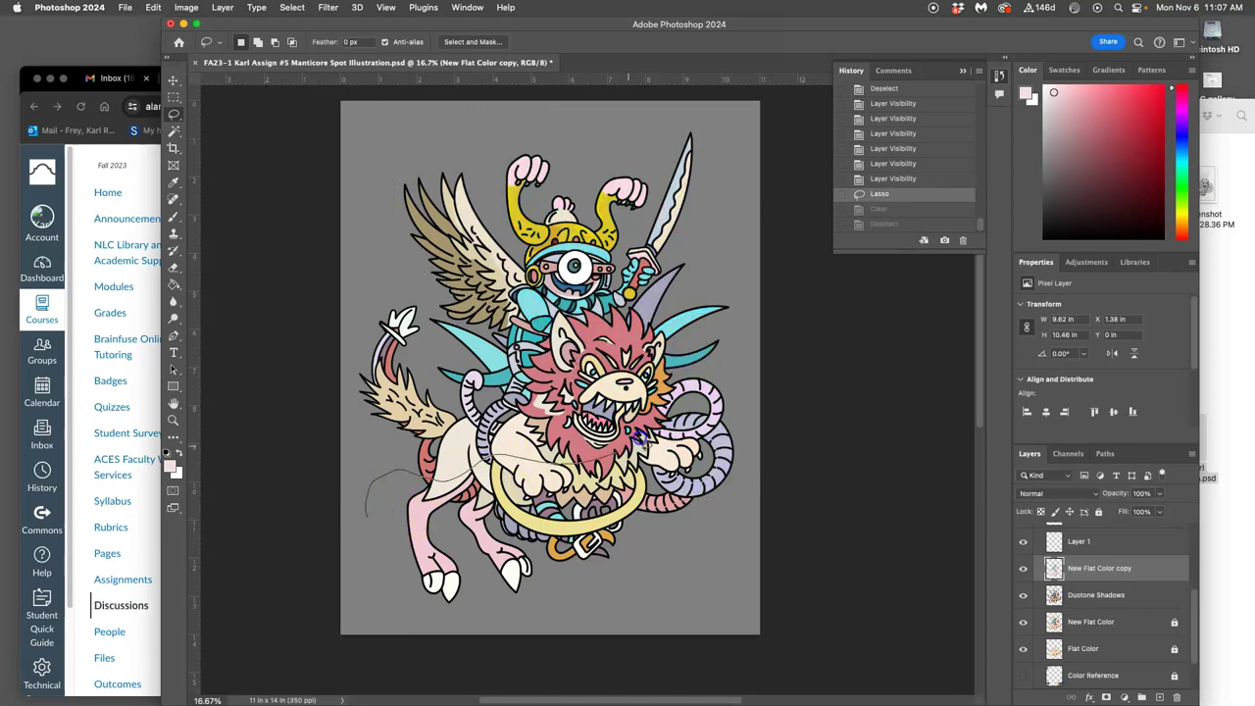
pyautogui.moveTo(749, 323)
pyautogui.mouseDown()
pyautogui.moveTo(560, 611)
pyautogui.moveTo(331, 513)
pyautogui.mouseUp()
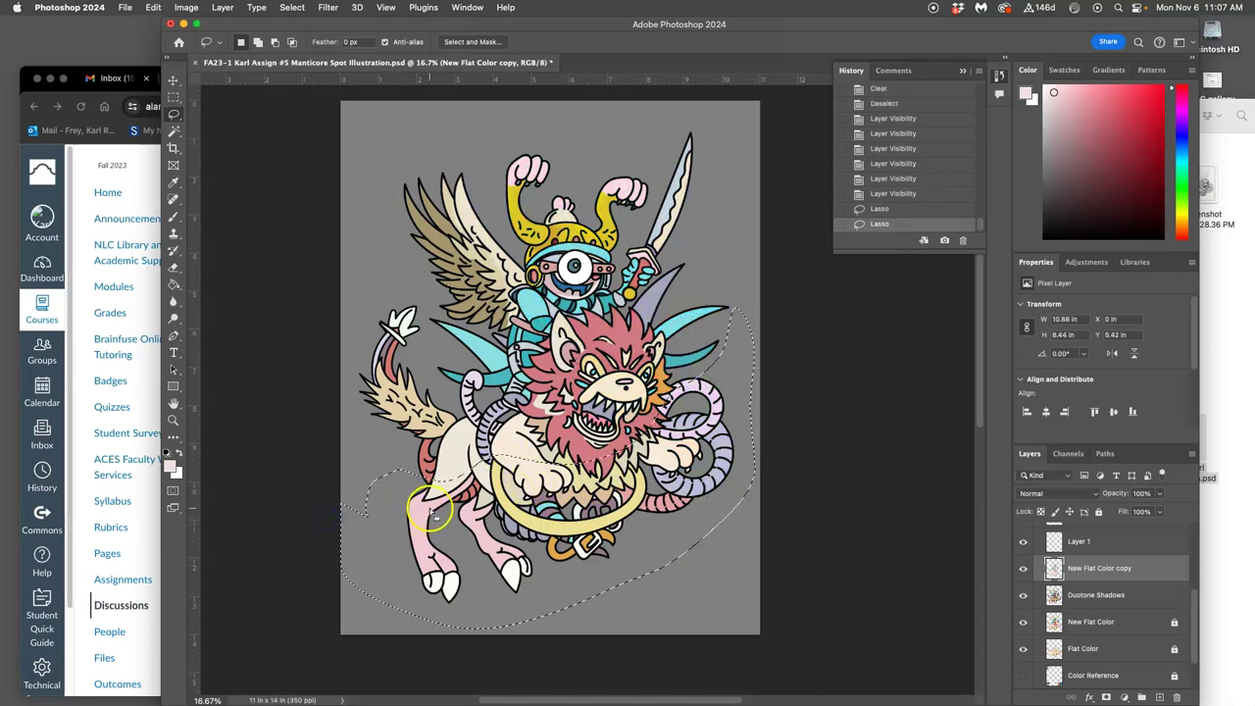
pyautogui.press('BackSpace')
pyautogui.click(717, 579)
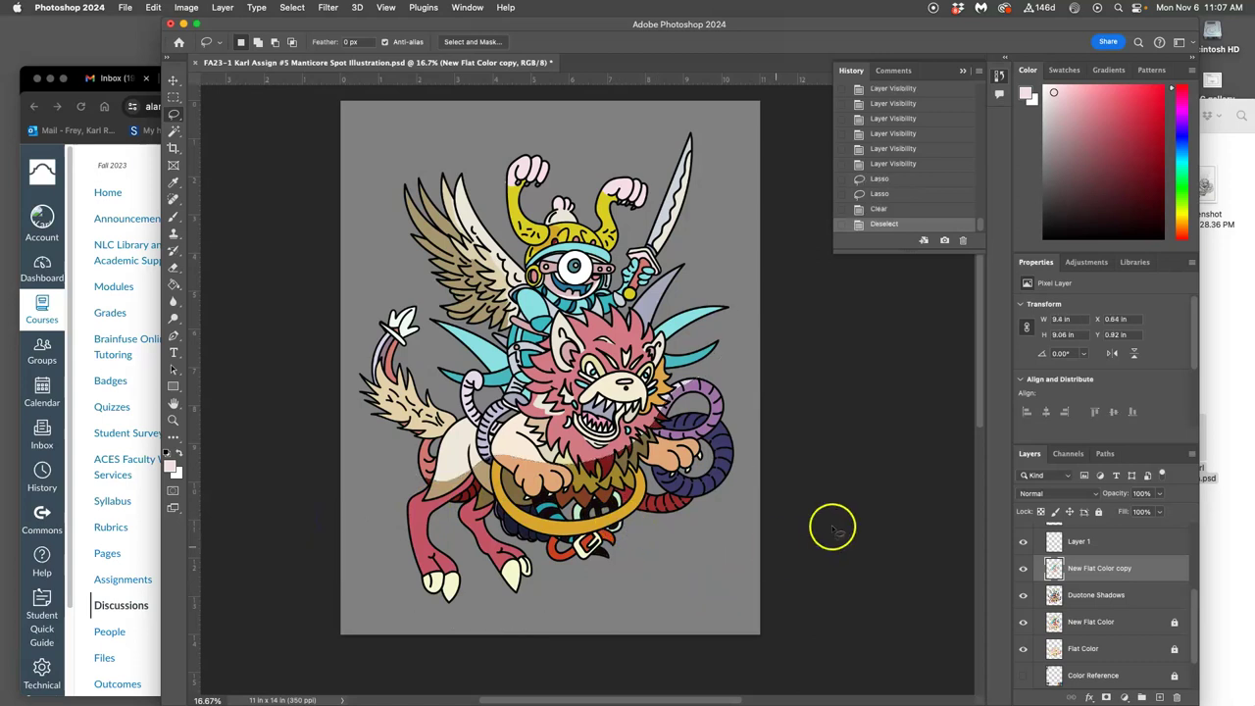
# Lower the New Flat Color copy layer's opacity to 45%, check it with the layer off and on, and save the document
pyautogui.click(1160, 496)
pyautogui.moveTo(1131, 512); pyautogui.dragTo(1138, 510)
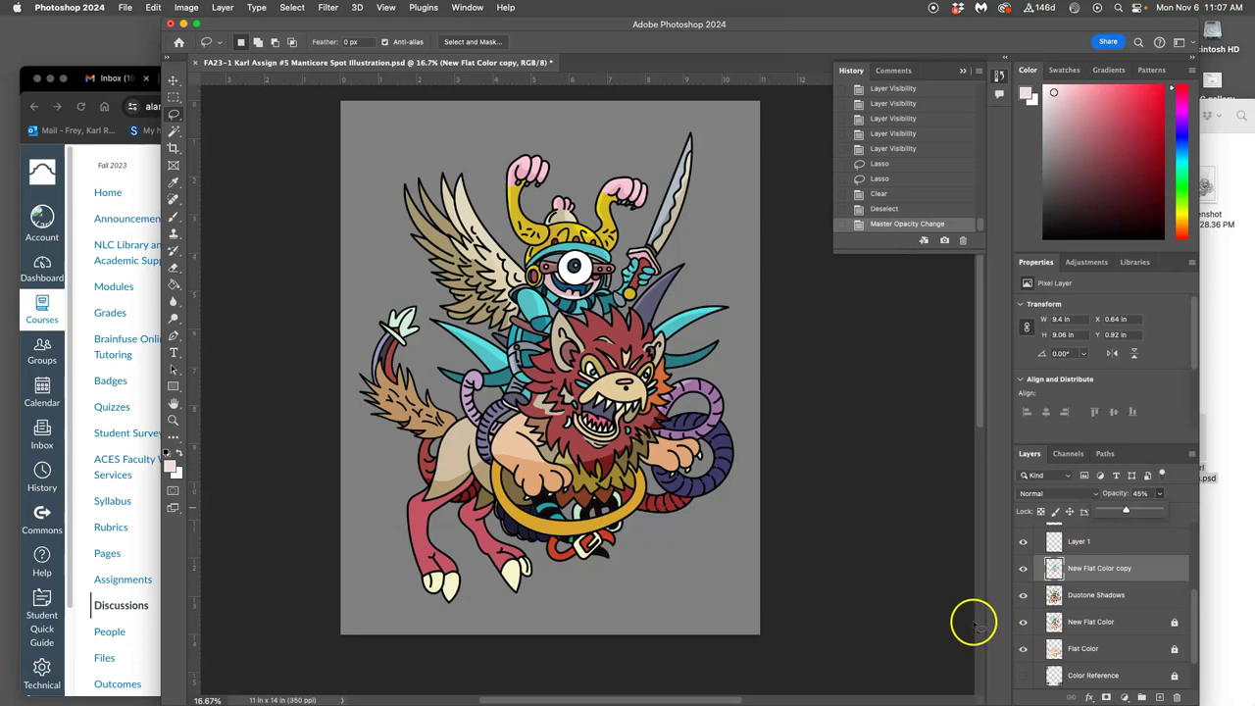
pyautogui.click(1023, 571)
pyautogui.click(1023, 572)
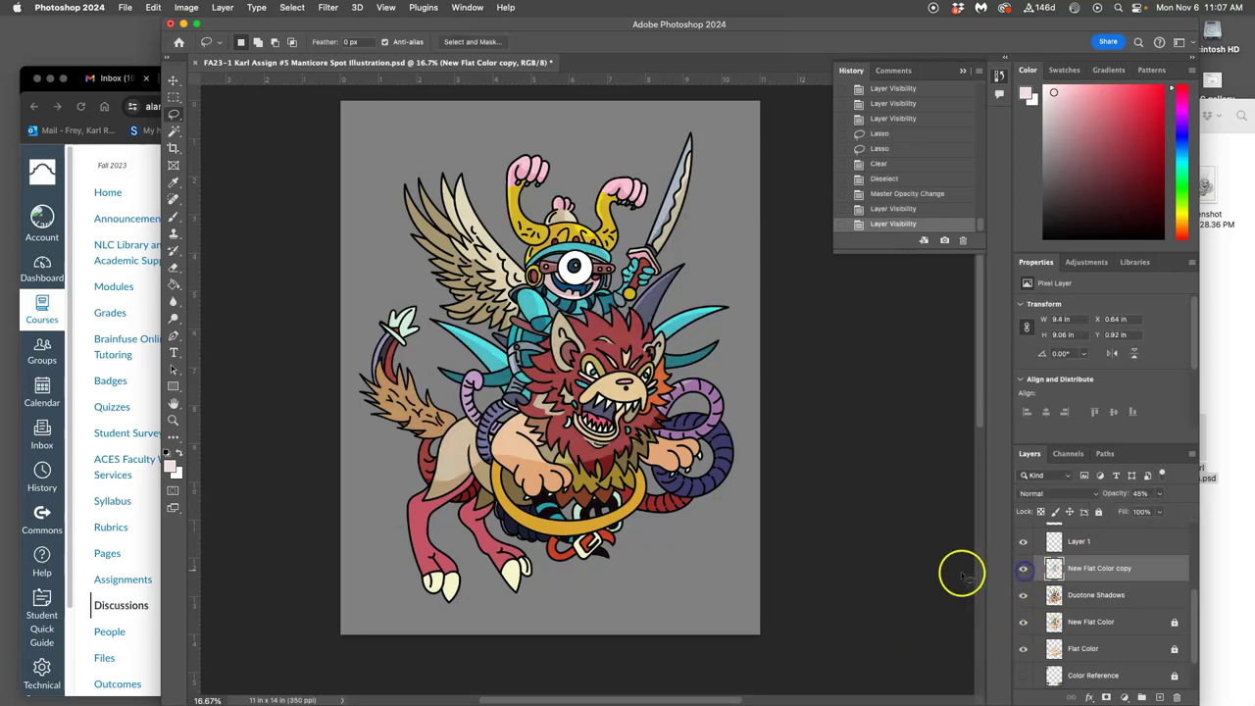
pyautogui.press('super+s')
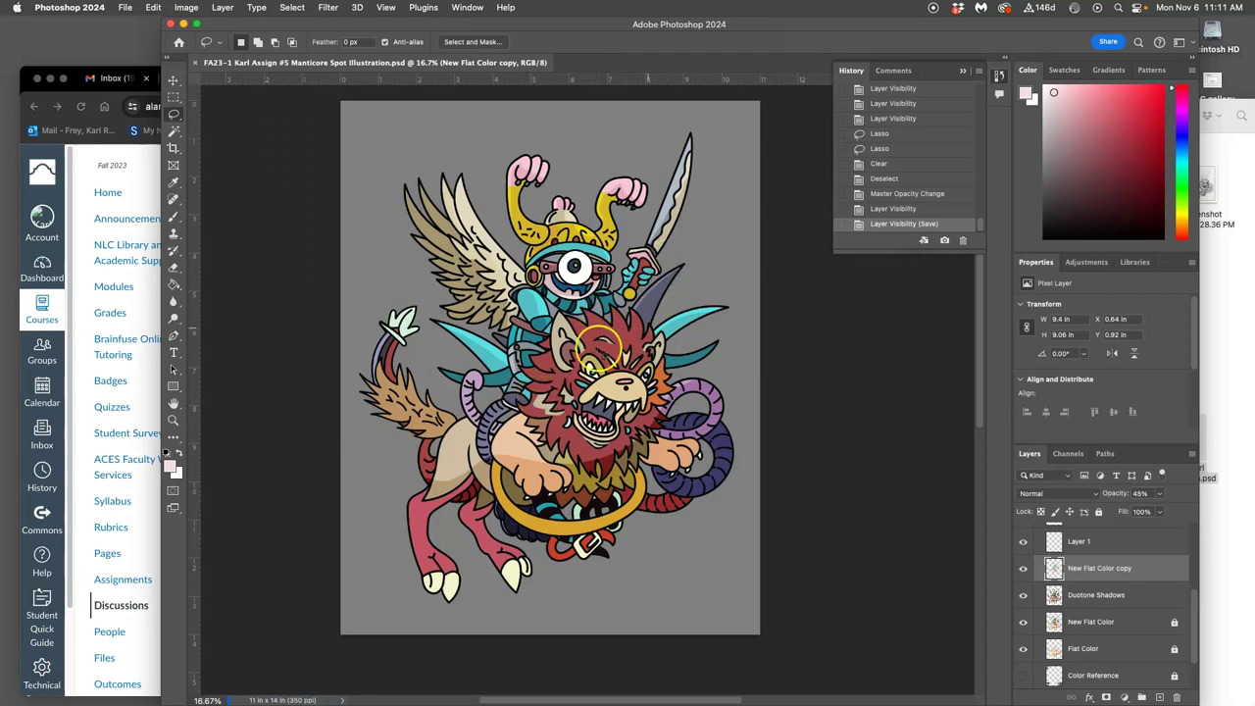
# Toggle the New Flat Color copy layer's visibility repeatedly to compare the artwork with and without the softened highlights
pyautogui.click(1023, 568)
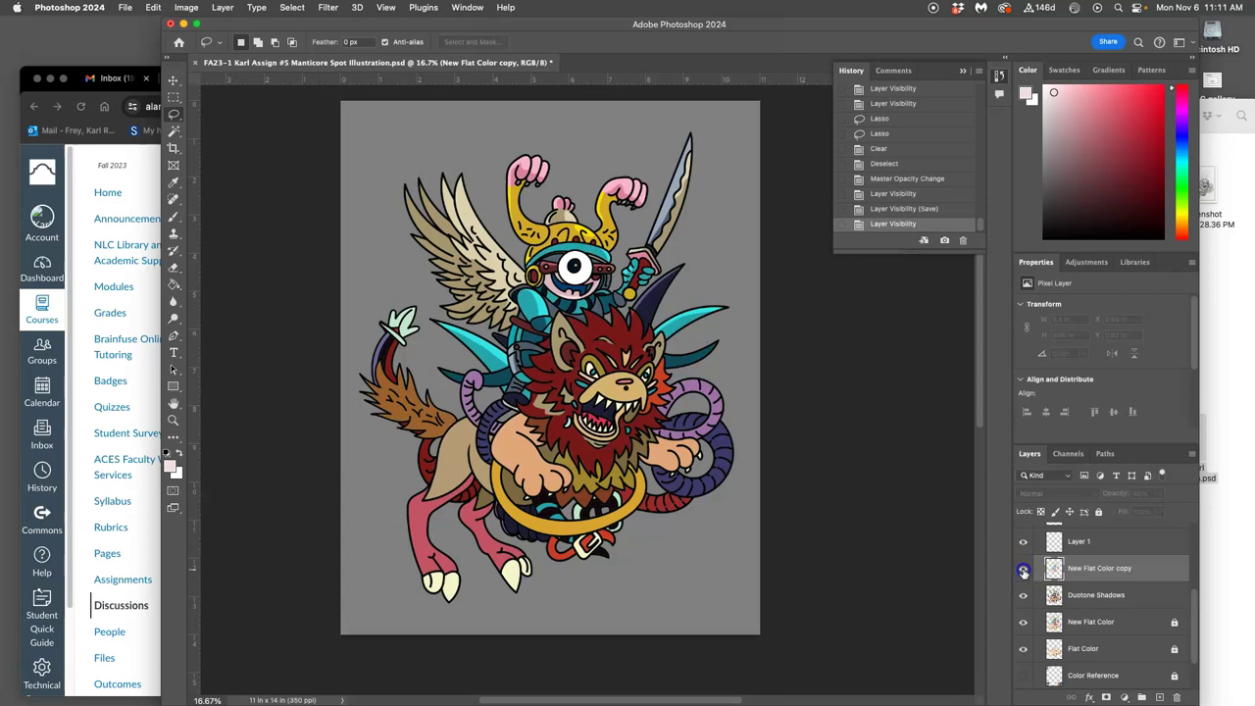
pyautogui.click(1023, 569)
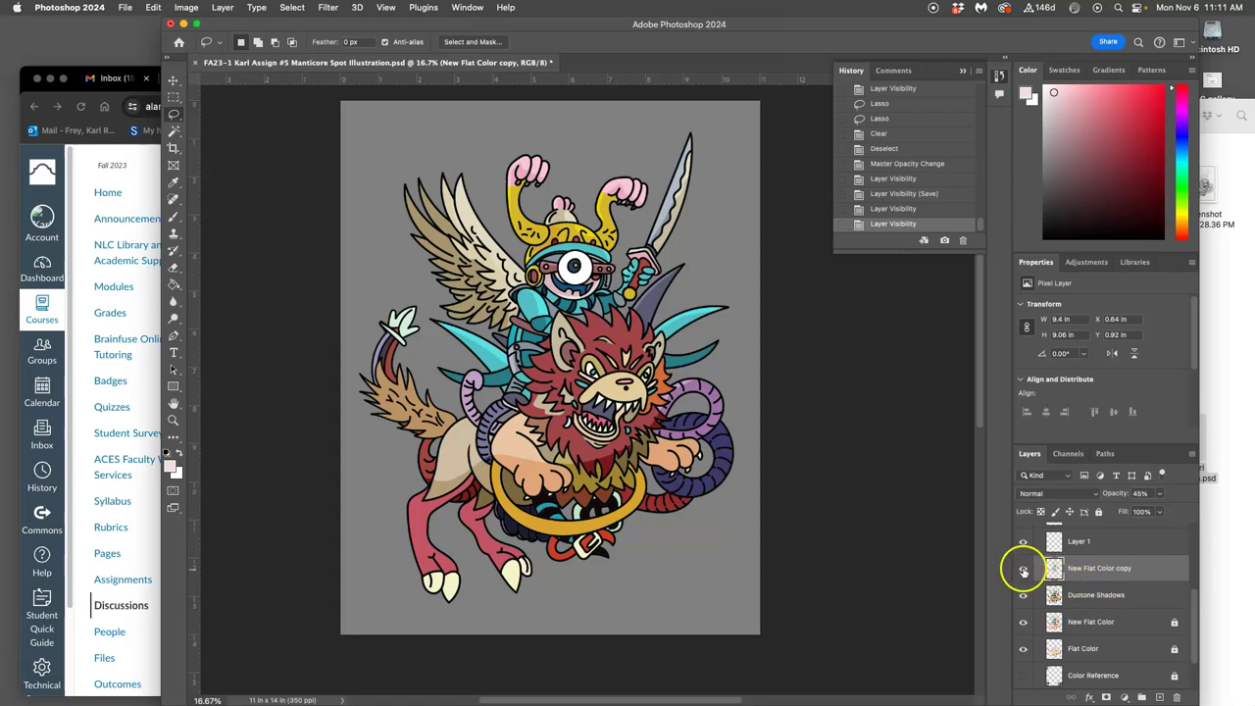
pyautogui.click(1023, 570)
pyautogui.click(1023, 569)
pyautogui.click(1023, 570)
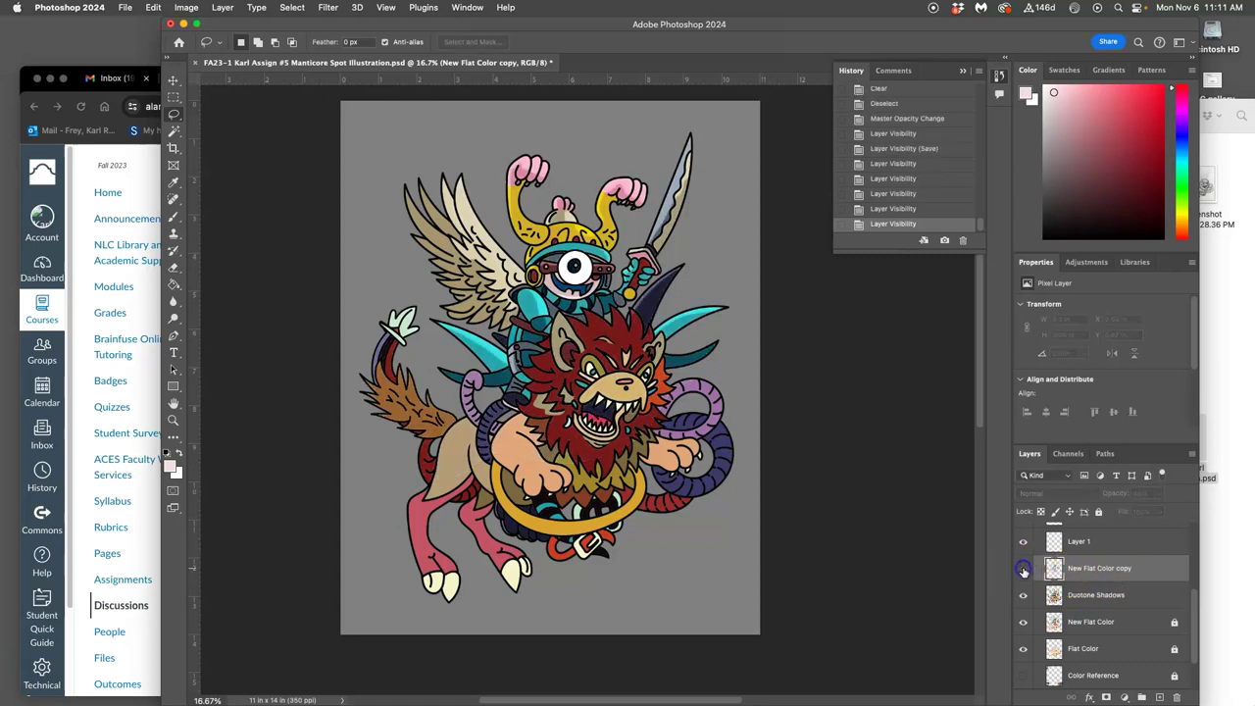
pyautogui.click(1023, 570)
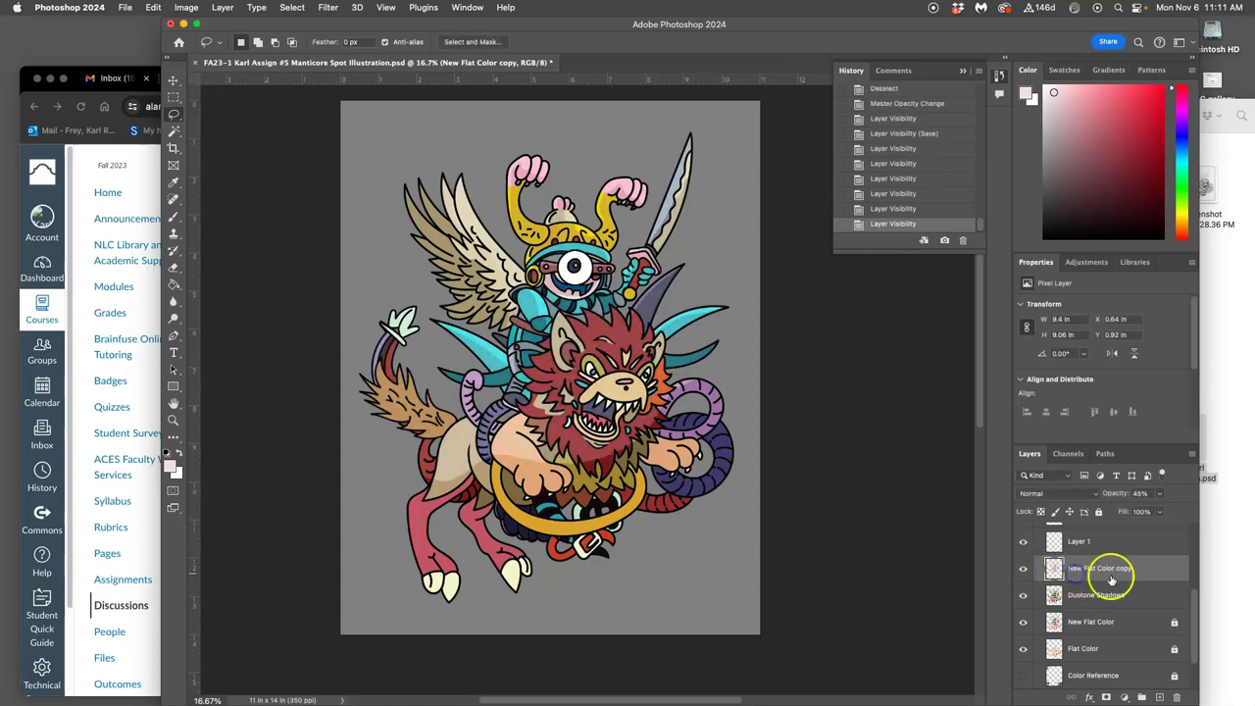
# Apply a Gaussian Blur with a 27.5-pixel radius to the New Flat Color copy layer
pyautogui.click(328, 8)
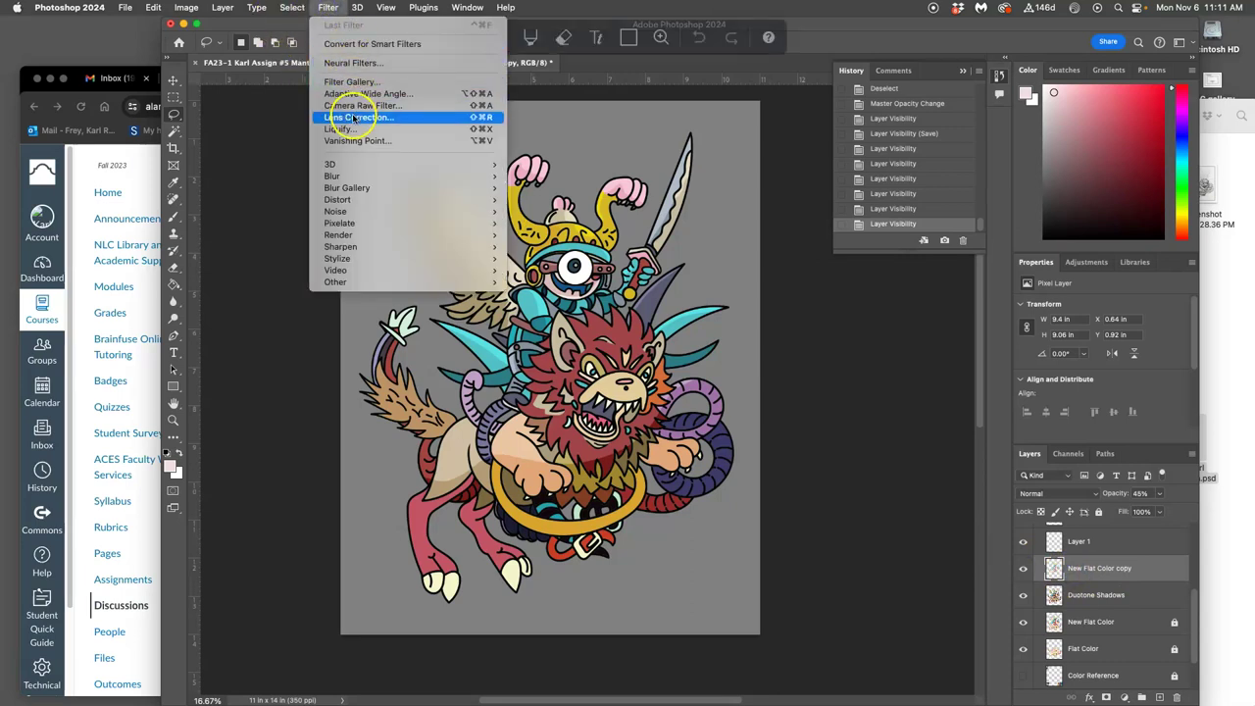
pyautogui.moveTo(348, 178)
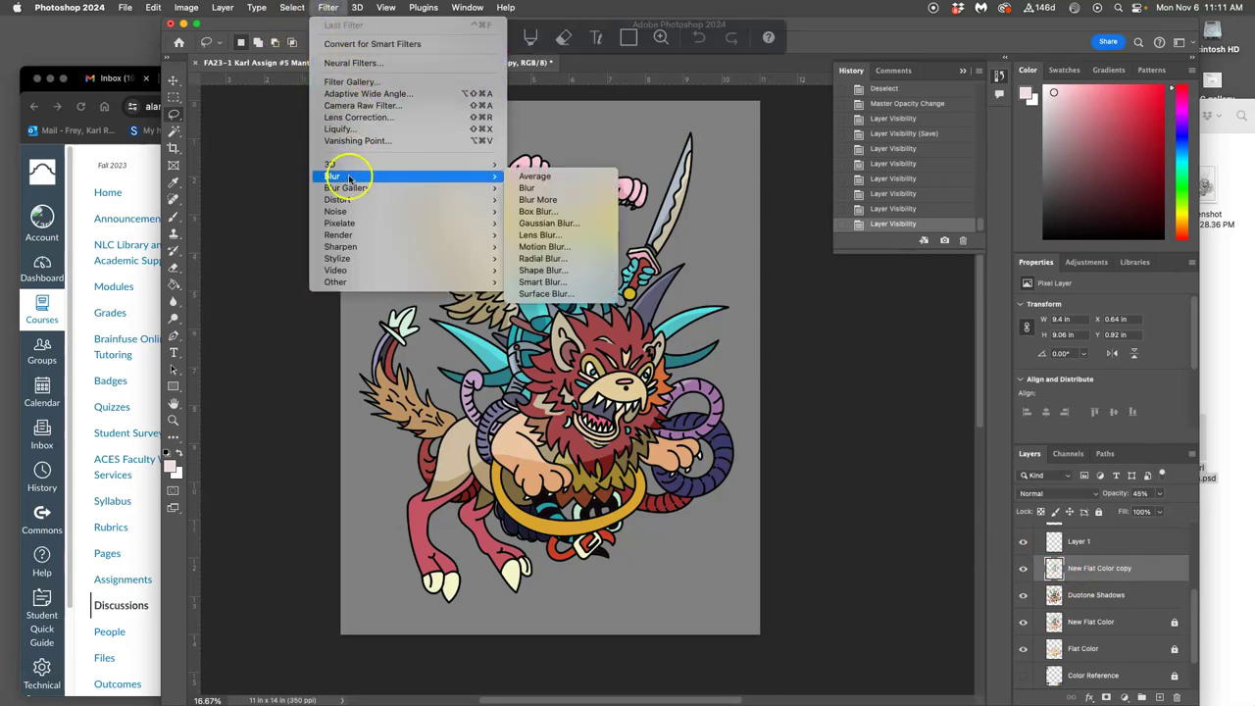
pyautogui.click(549, 224)
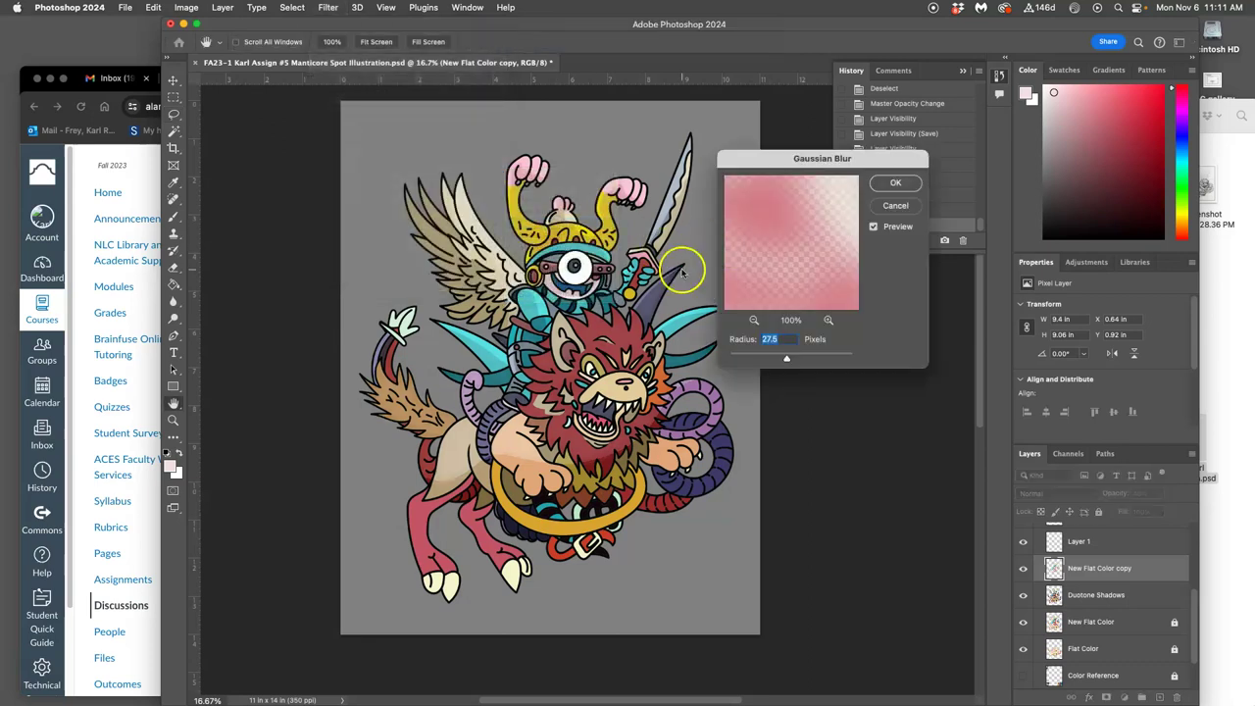
pyautogui.click(892, 184)
# Examine the blurred highlight edges on the mane, paws and hindquarters, comparing them with the New Flat Color copy layer hidden and shown
pyautogui.press('super+plus')
pyautogui.press('super+plus')
pyautogui.press('super+plus')
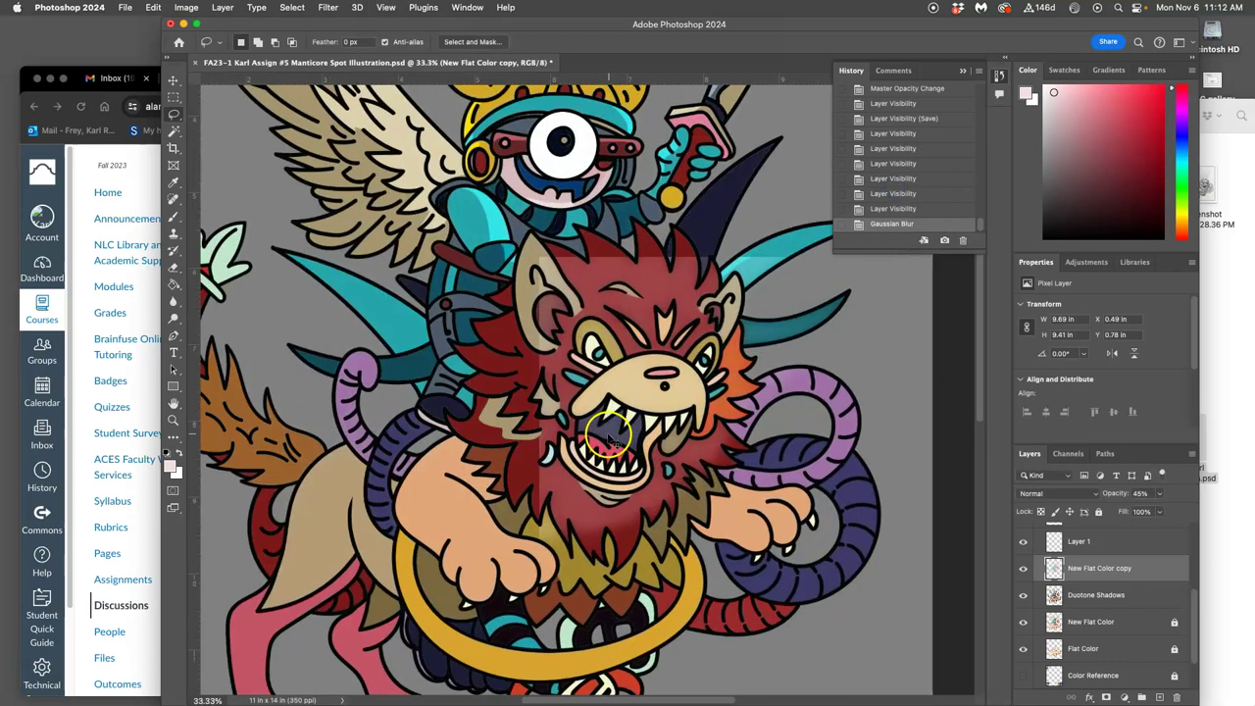
pyautogui.scroll(-3, 571, 429)
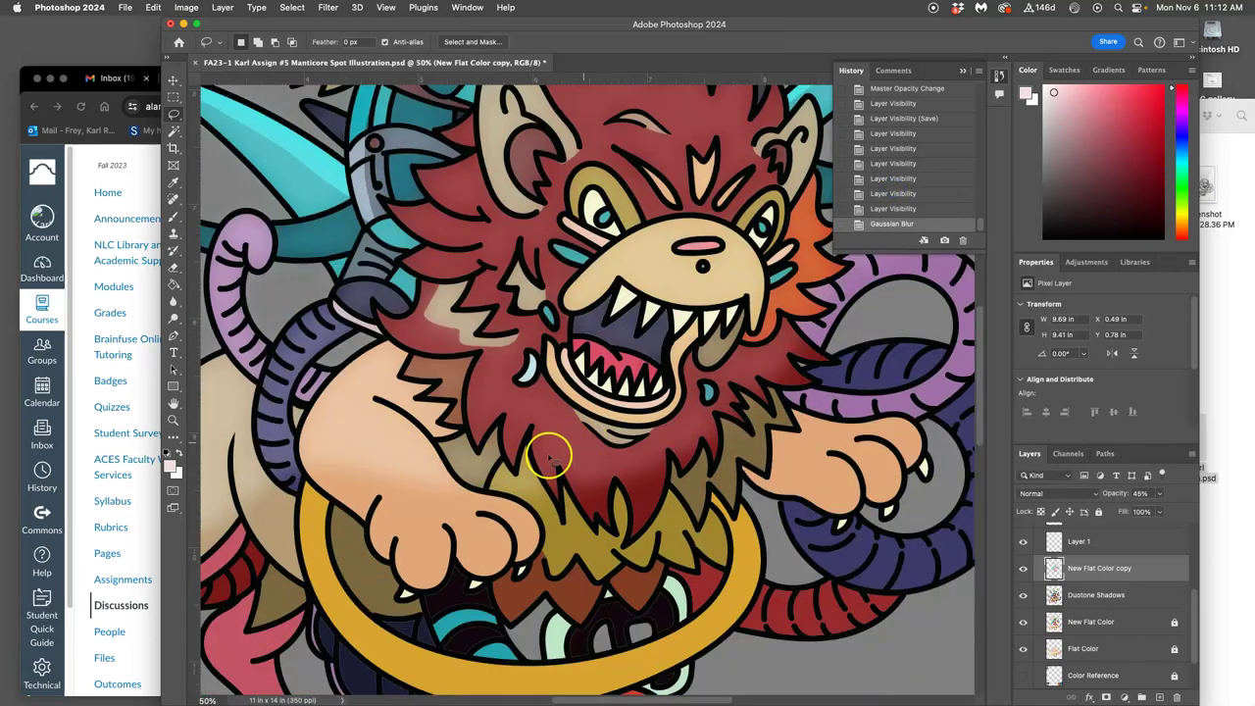
pyautogui.hscroll(-5, 412, 471)
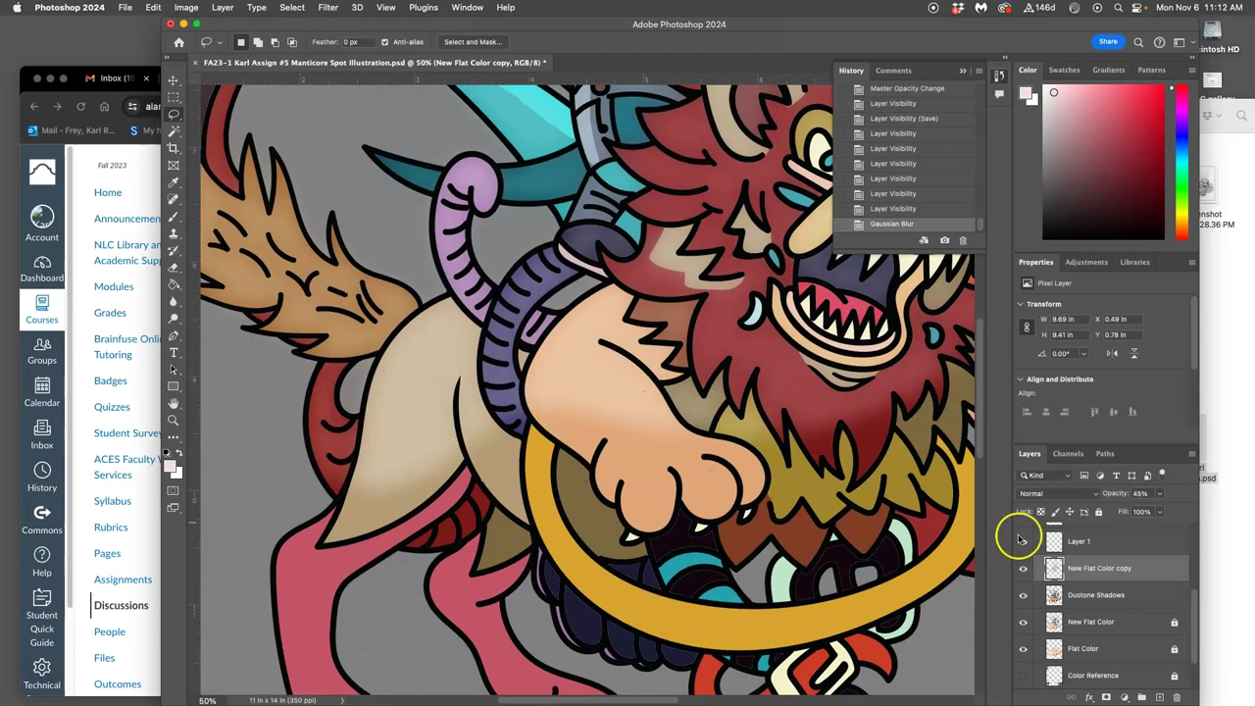
pyautogui.click(1024, 569)
pyautogui.click(1024, 569)
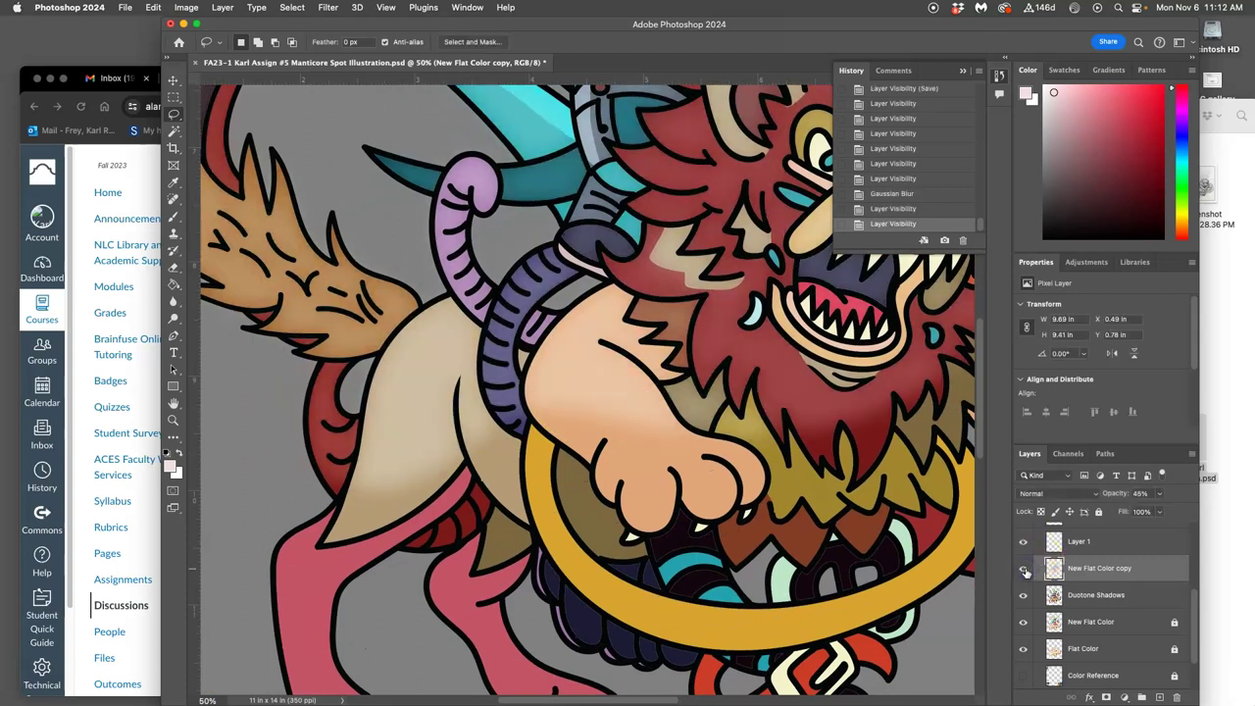
pyautogui.click(1024, 569)
pyautogui.click(1024, 568)
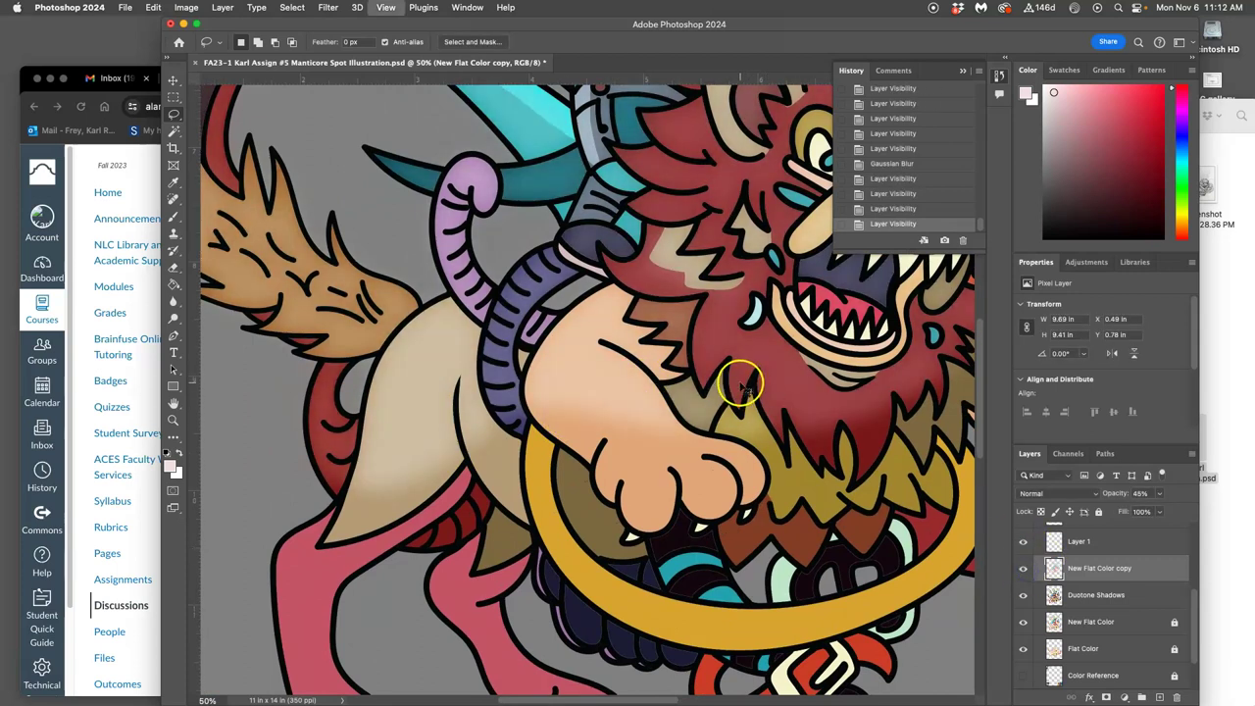
pyautogui.press('super+minus')
pyautogui.press('super+minus')
pyautogui.scroll(5, 721, 334)
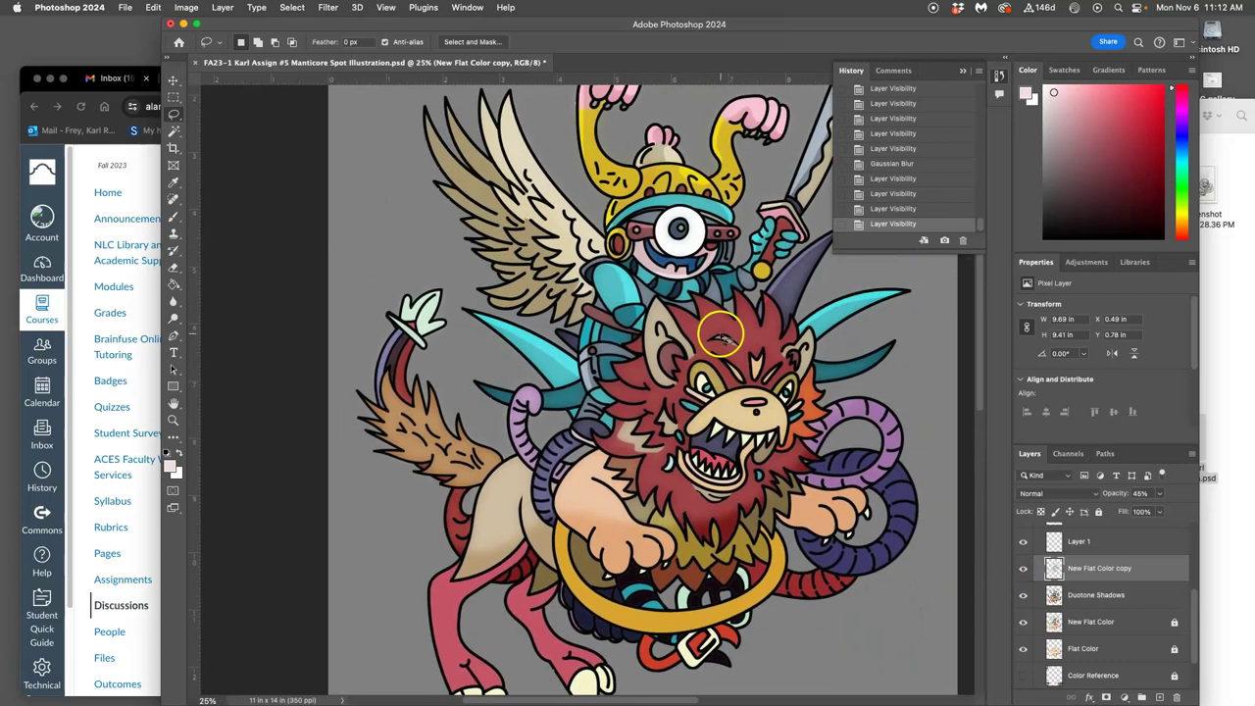
pyautogui.scroll(3, 721, 336)
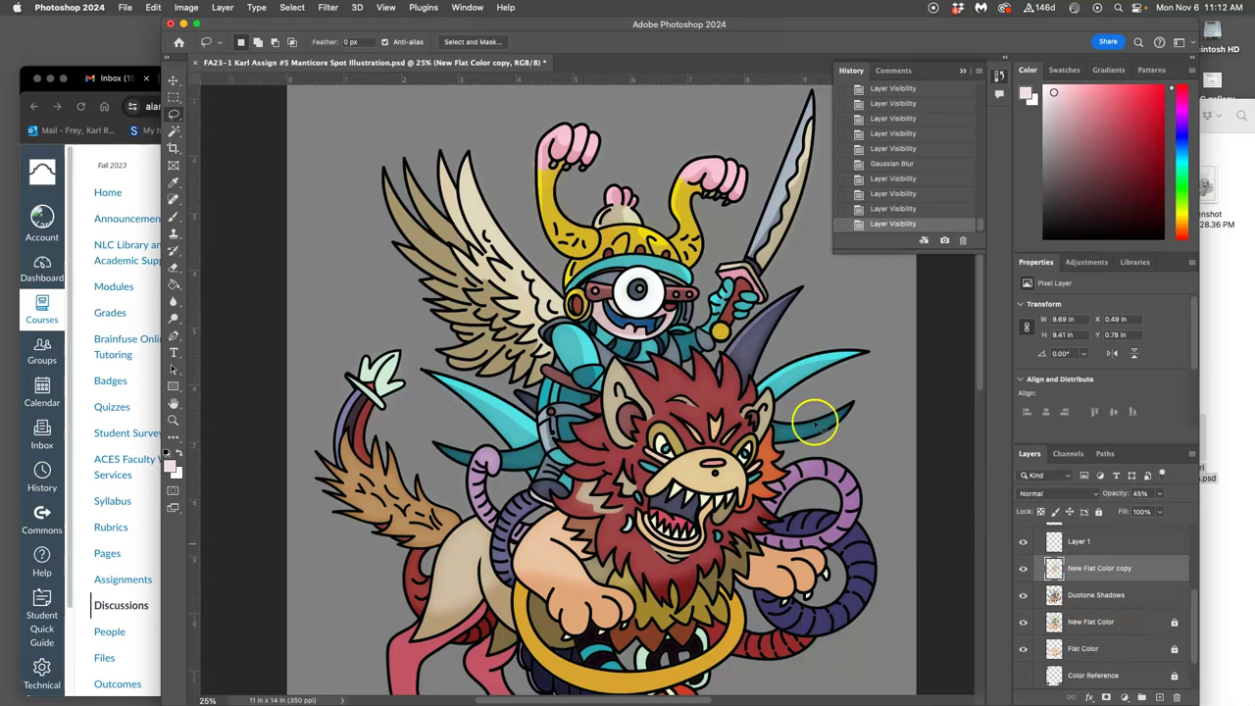
# Hide the Flat Color layer and toggle New Flat Color to find the source of the stray pink mark beside the helmet's arm
pyautogui.scroll(4, 582, 239)
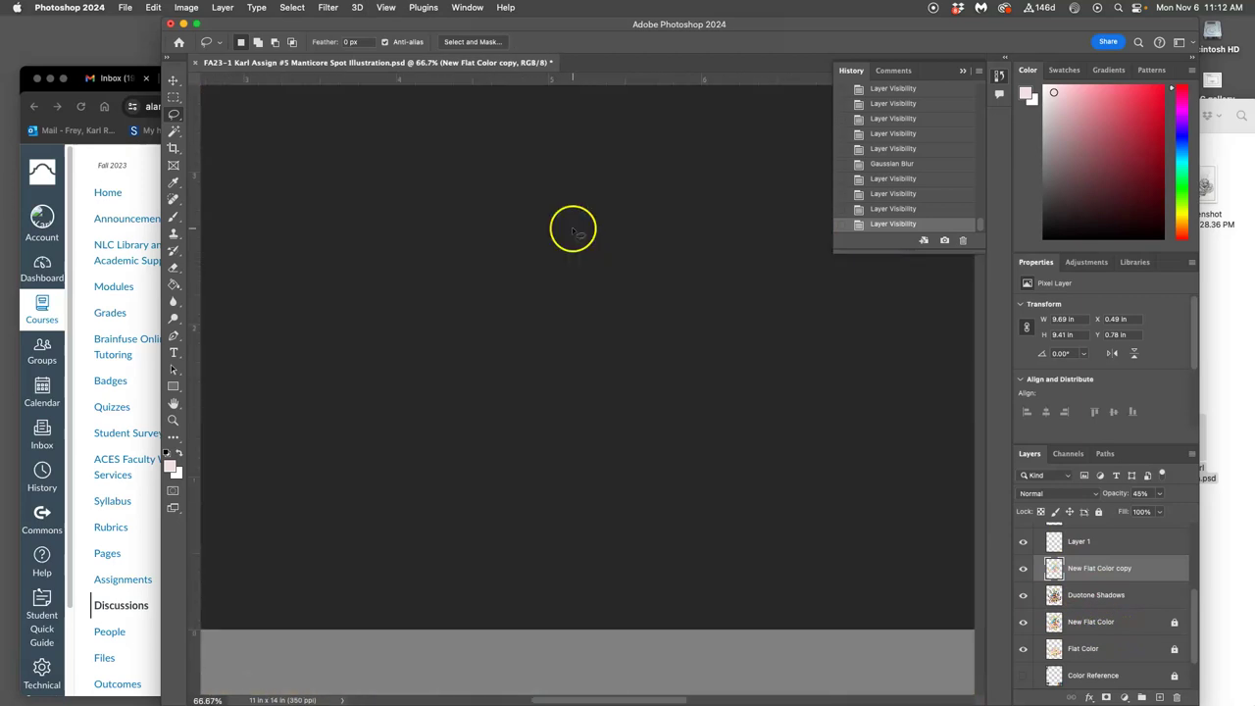
pyautogui.scroll(5, 574, 233)
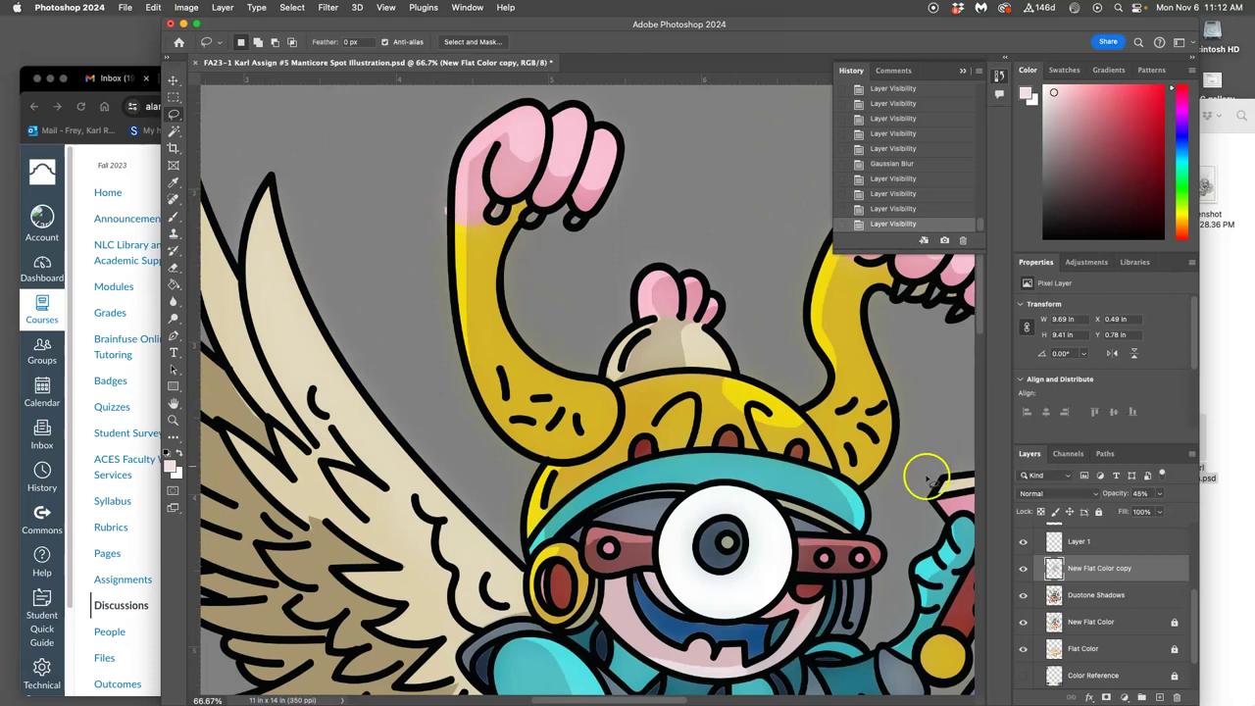
pyautogui.click(1130, 651)
pyautogui.click(1023, 652)
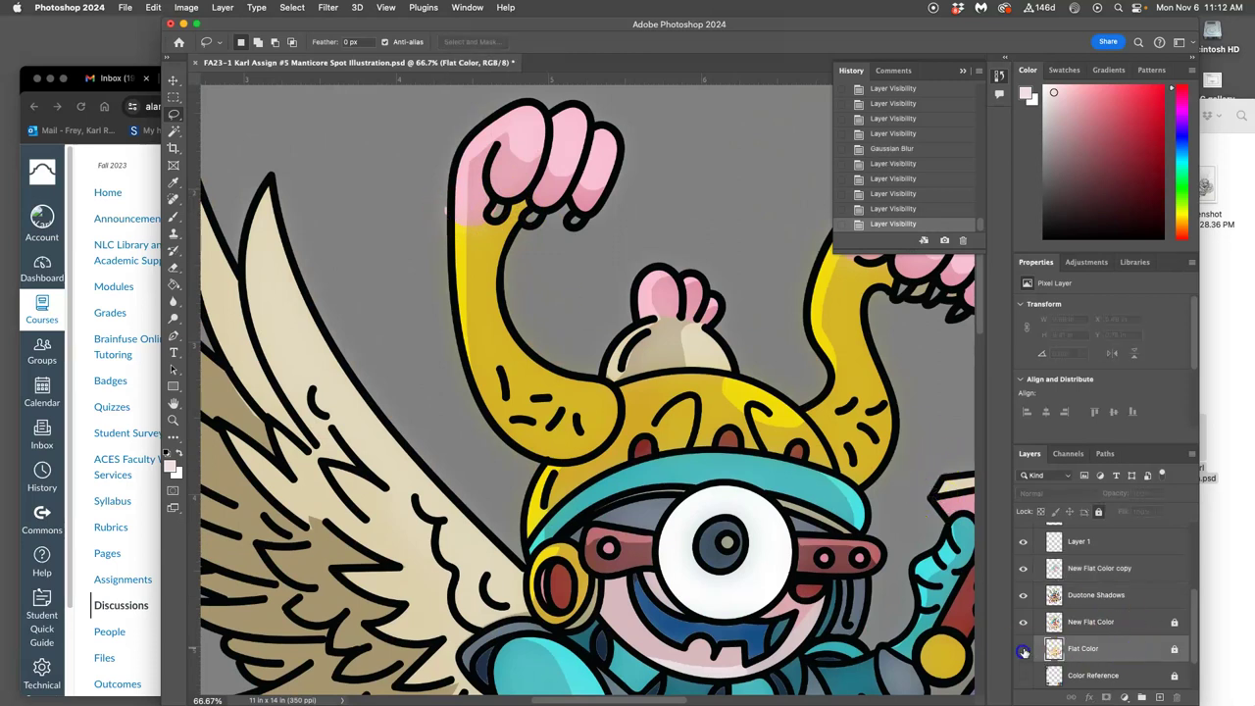
pyautogui.click(1023, 626)
pyautogui.click(1023, 628)
# Unlock the New Flat Color layer, lasso the stray pink mark outside the helmet's left-hand arm, clear it and deselect
pyautogui.click(1069, 633)
pyautogui.click(1099, 511)
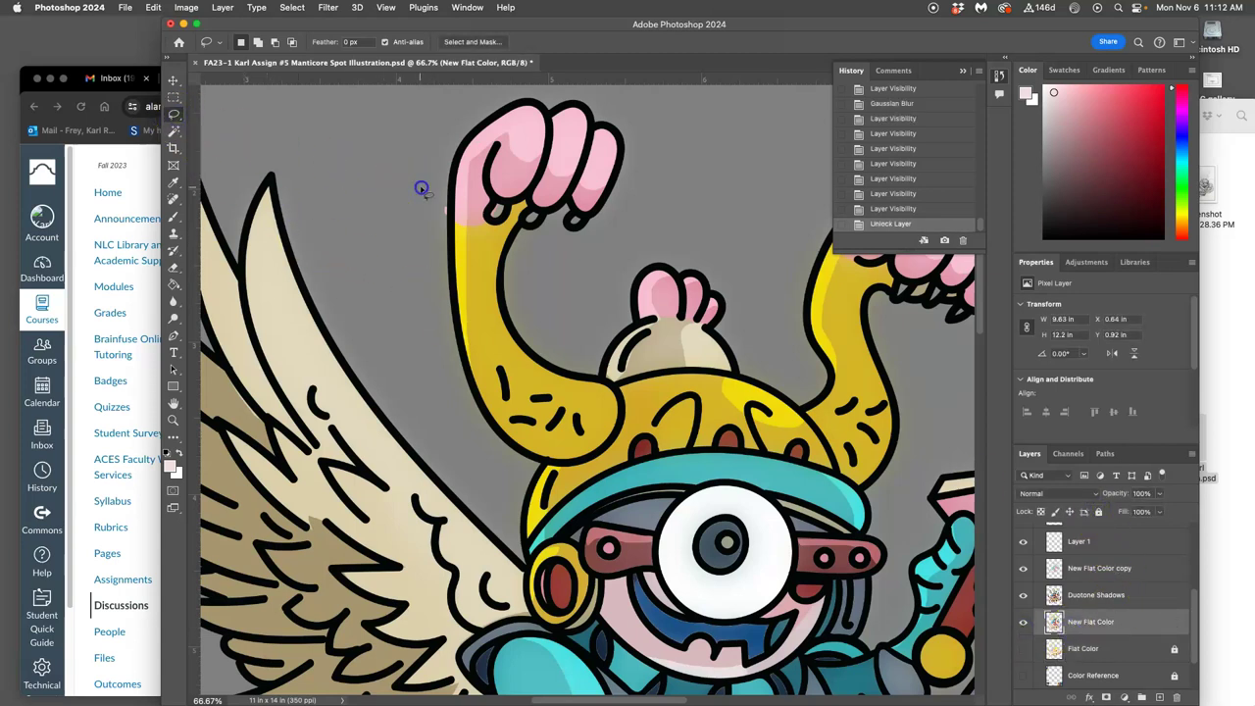
pyautogui.moveTo(435, 222); pyautogui.dragTo(433, 217)
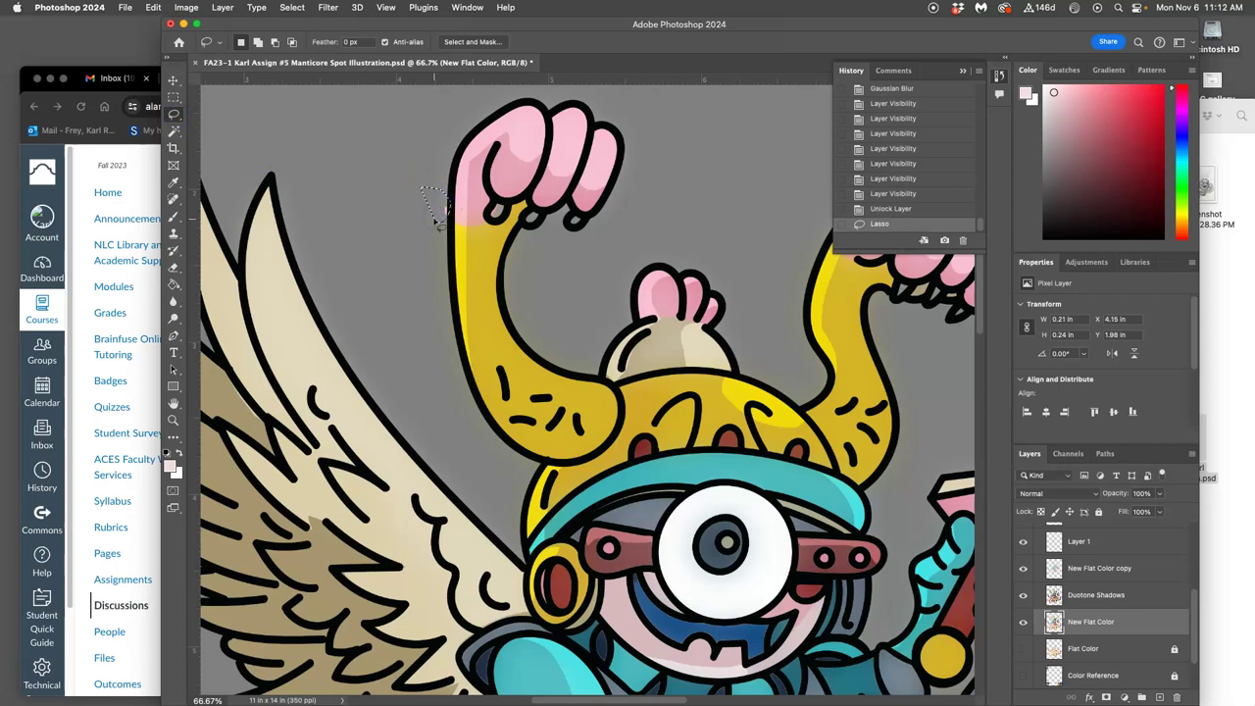
pyautogui.click(394, 222)
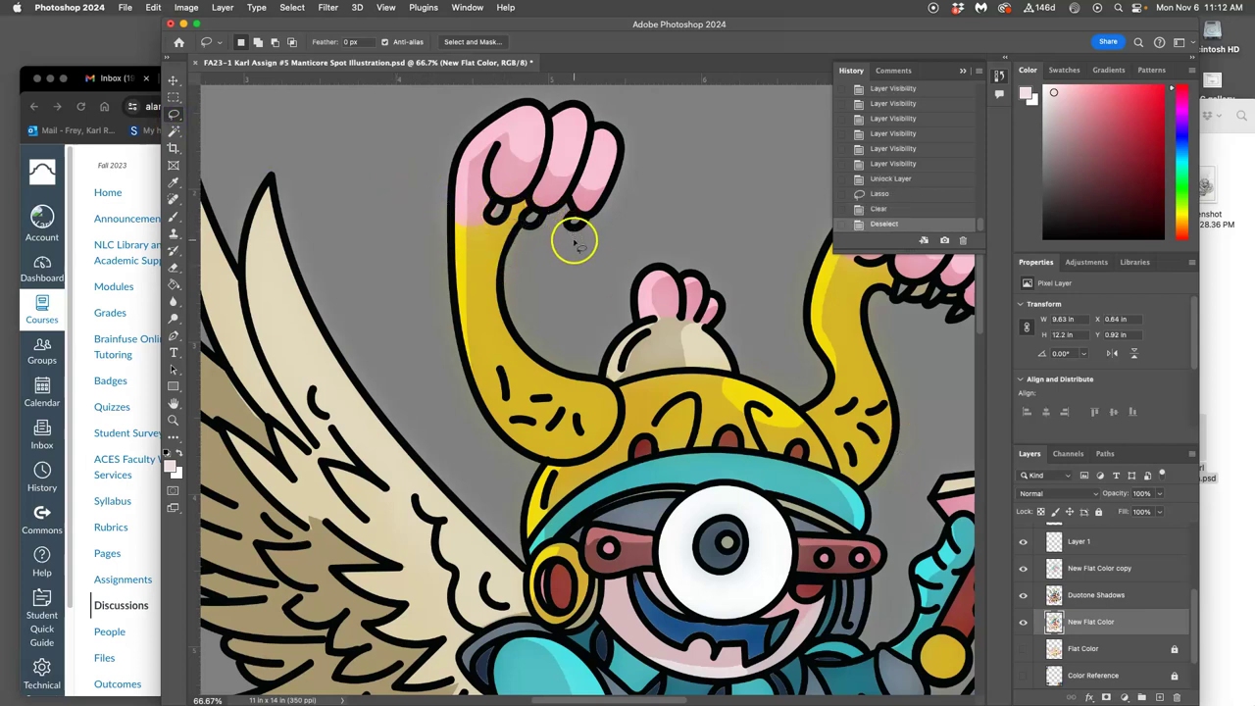
# Try filling the helmet arm's claws on New Flat Color with white sampled from the rider's eye using the Paint Bucket
pyautogui.hscroll(2, 717, 271)
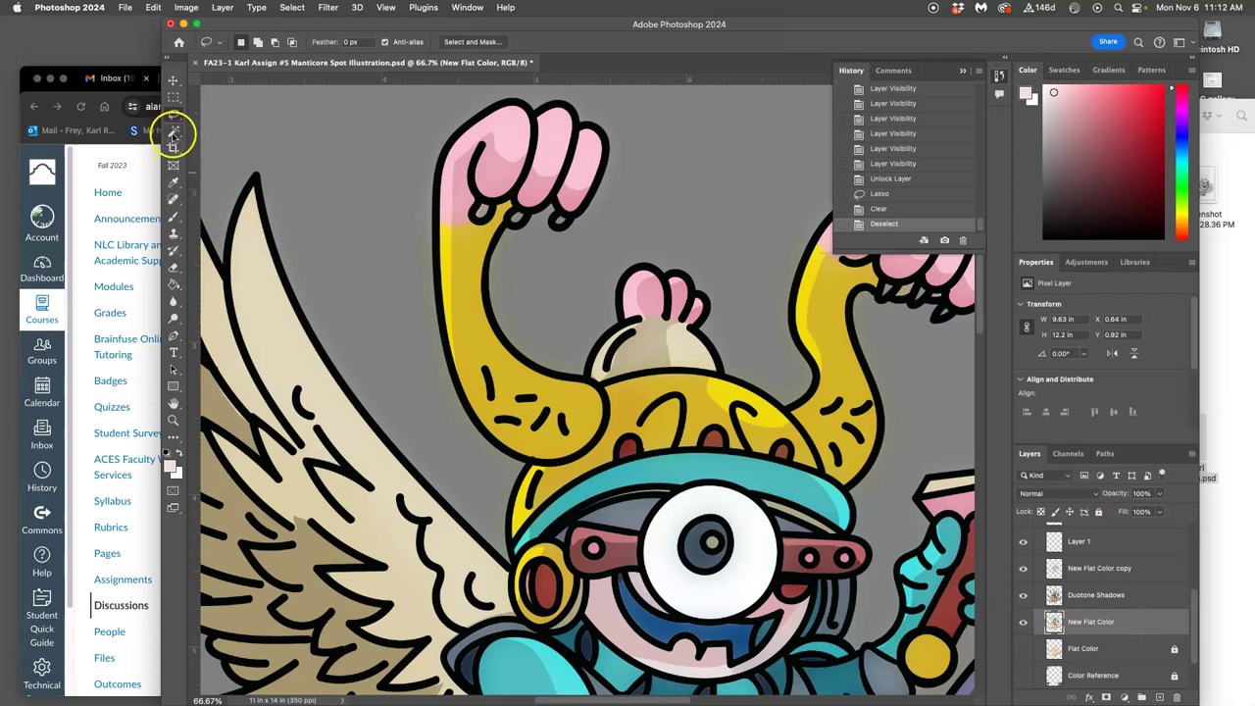
pyautogui.click(174, 130)
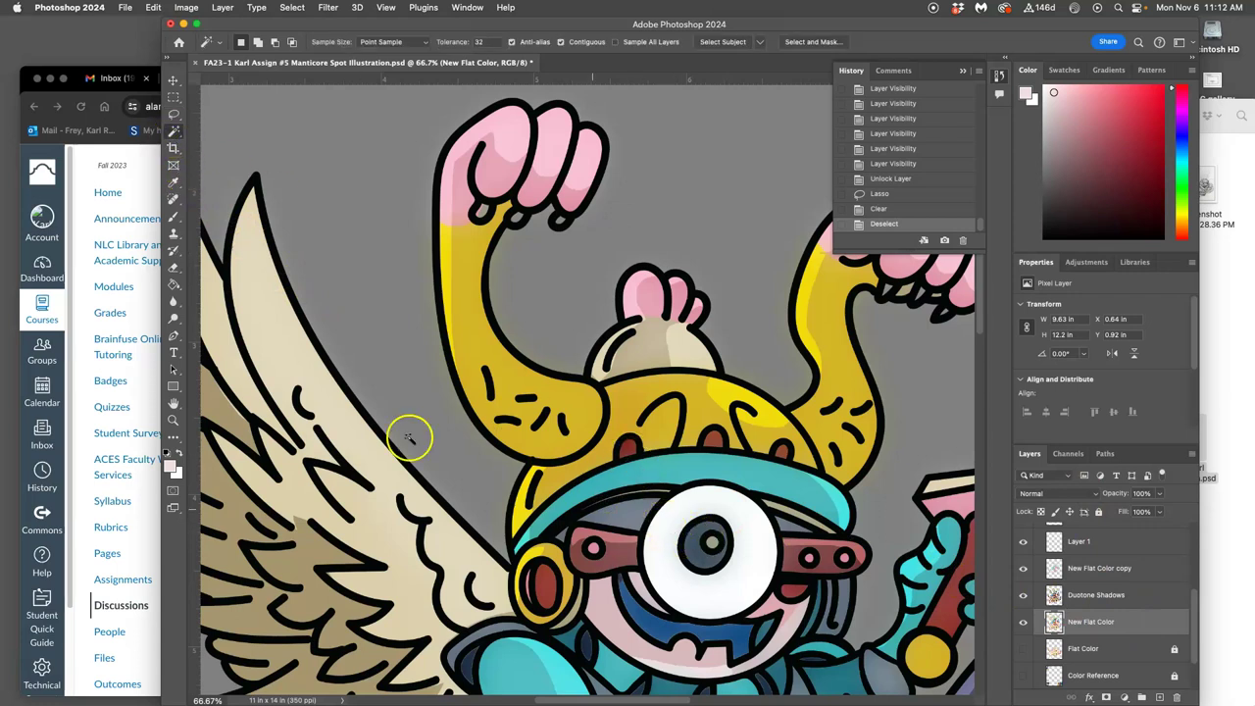
pyautogui.click(173, 284)
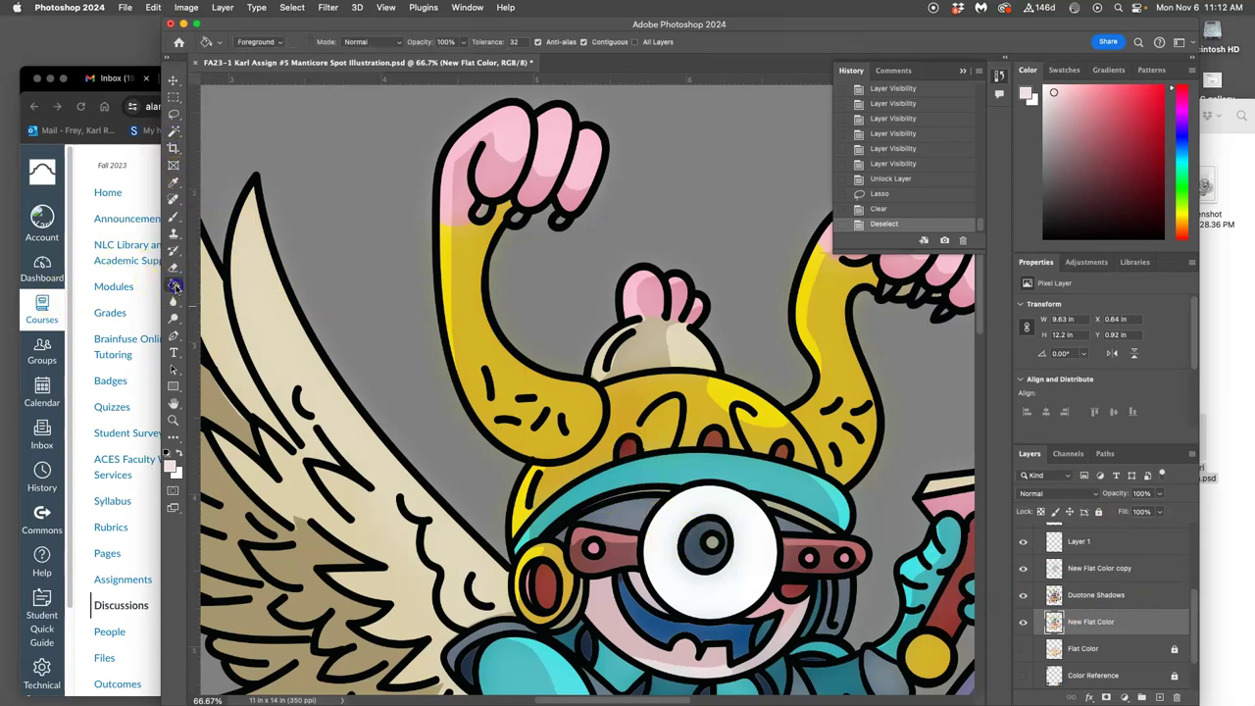
pyautogui.keyDown('alt'); pyautogui.click(673, 514); pyautogui.keyUp('alt')
pyautogui.click(482, 215)
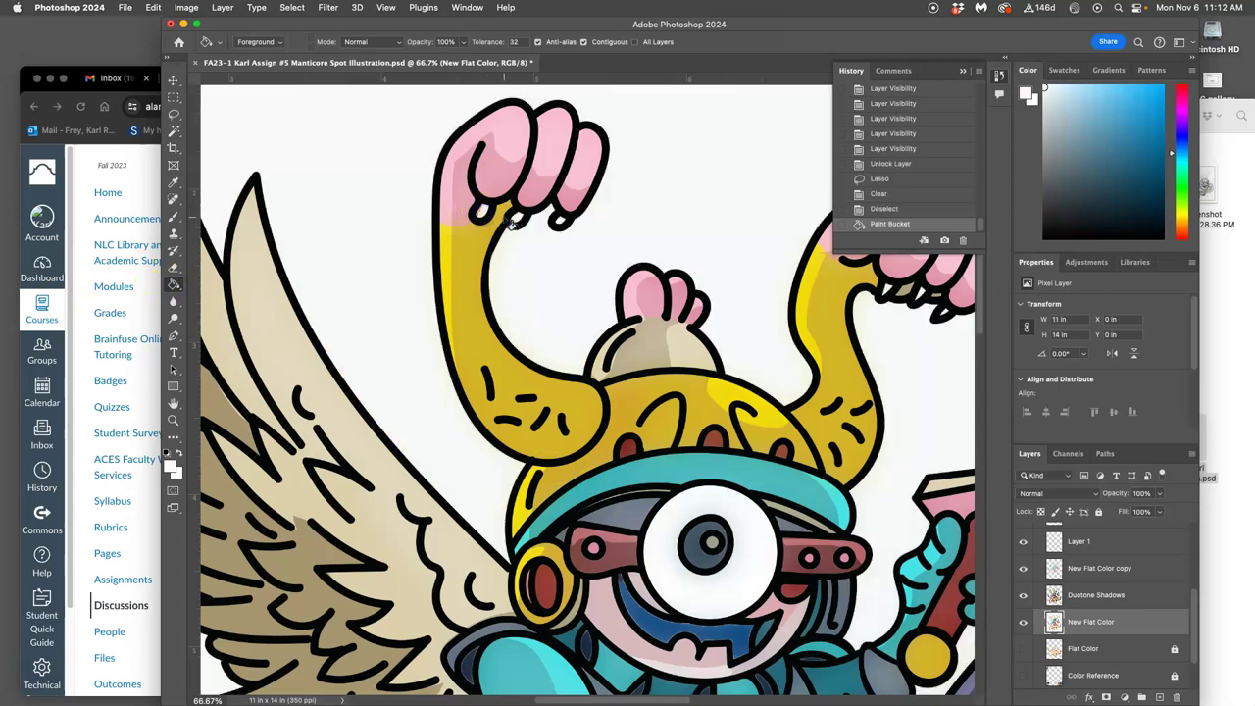
pyautogui.press('super+z')
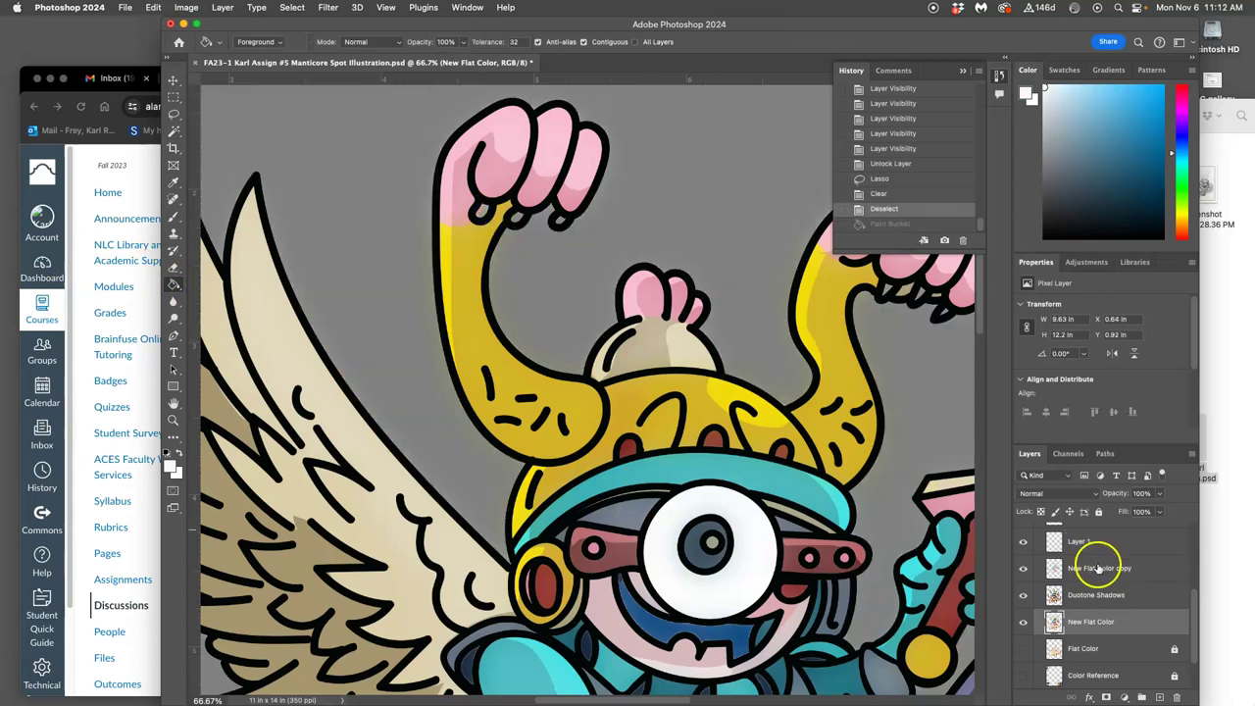
# Select the Line Art layer and use the Magic Wand to select the claw interiors on both helmet arms together
pyautogui.scroll(3, 1095, 559)
pyautogui.click(1085, 538)
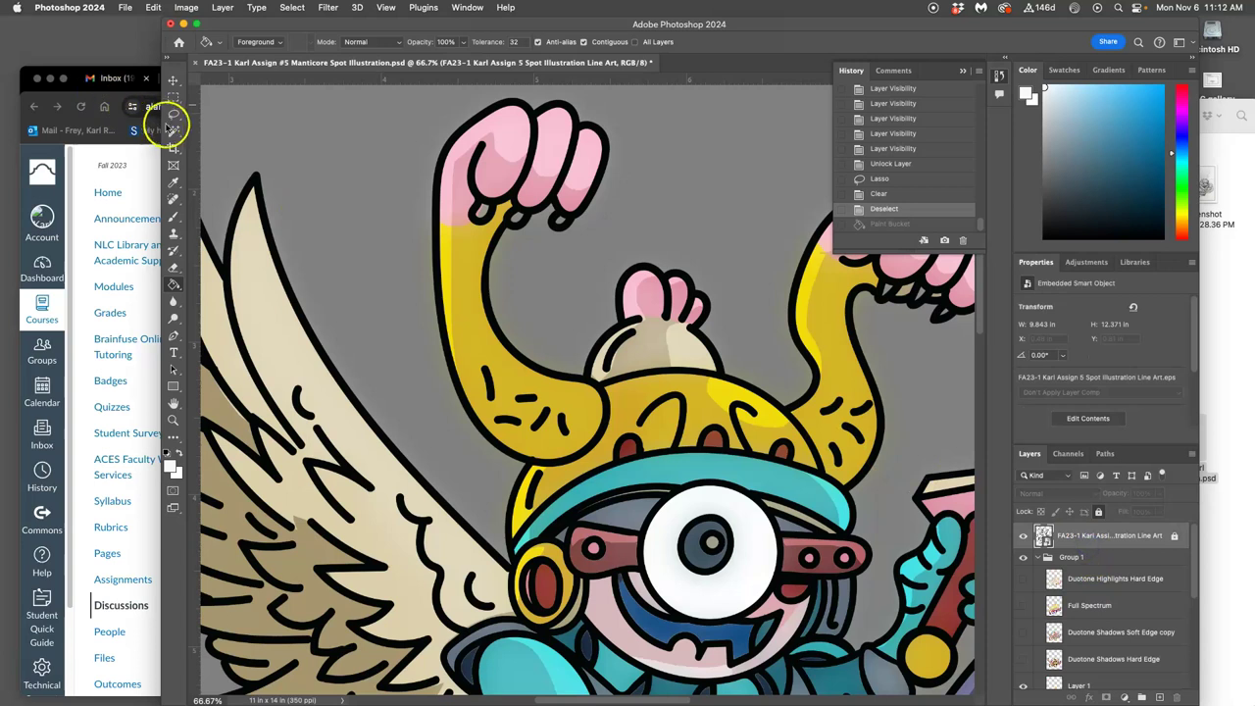
pyautogui.click(174, 130)
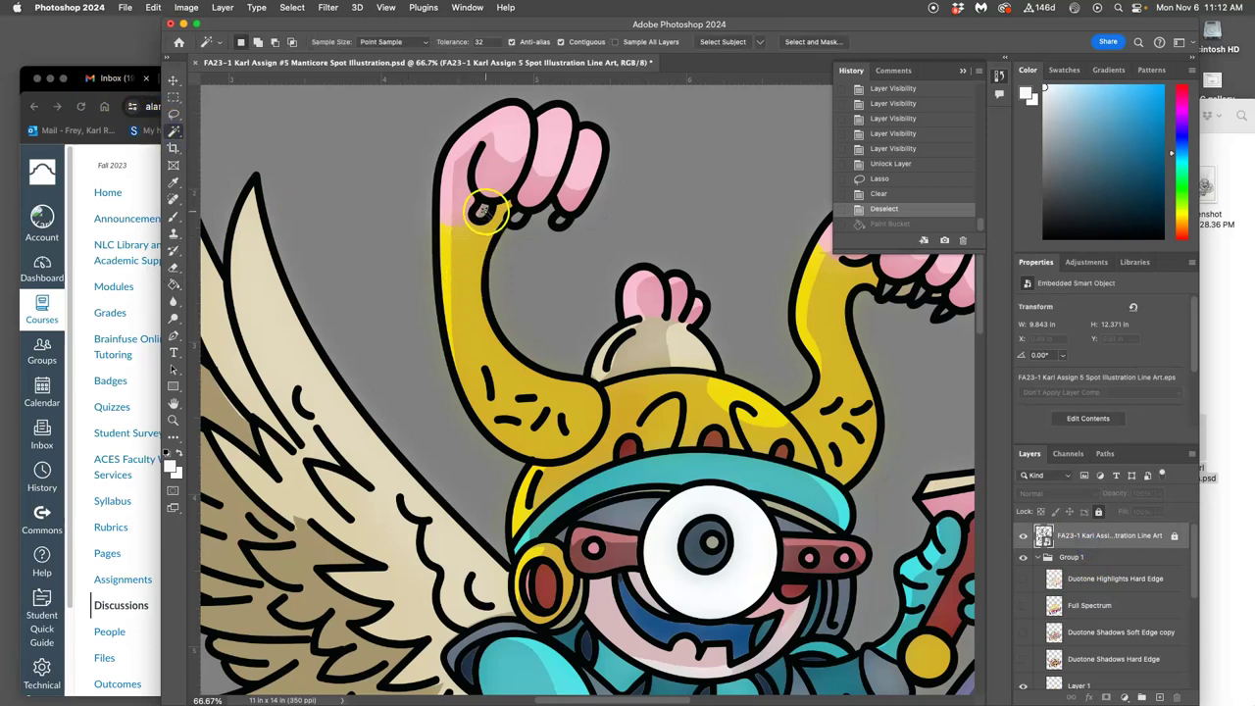
pyautogui.click(483, 211)
pyautogui.keyDown('shift'); pyautogui.click(517, 219); pyautogui.keyUp('shift')
pyautogui.keyDown('shift'); pyautogui.click(555, 222); pyautogui.keyUp('shift')
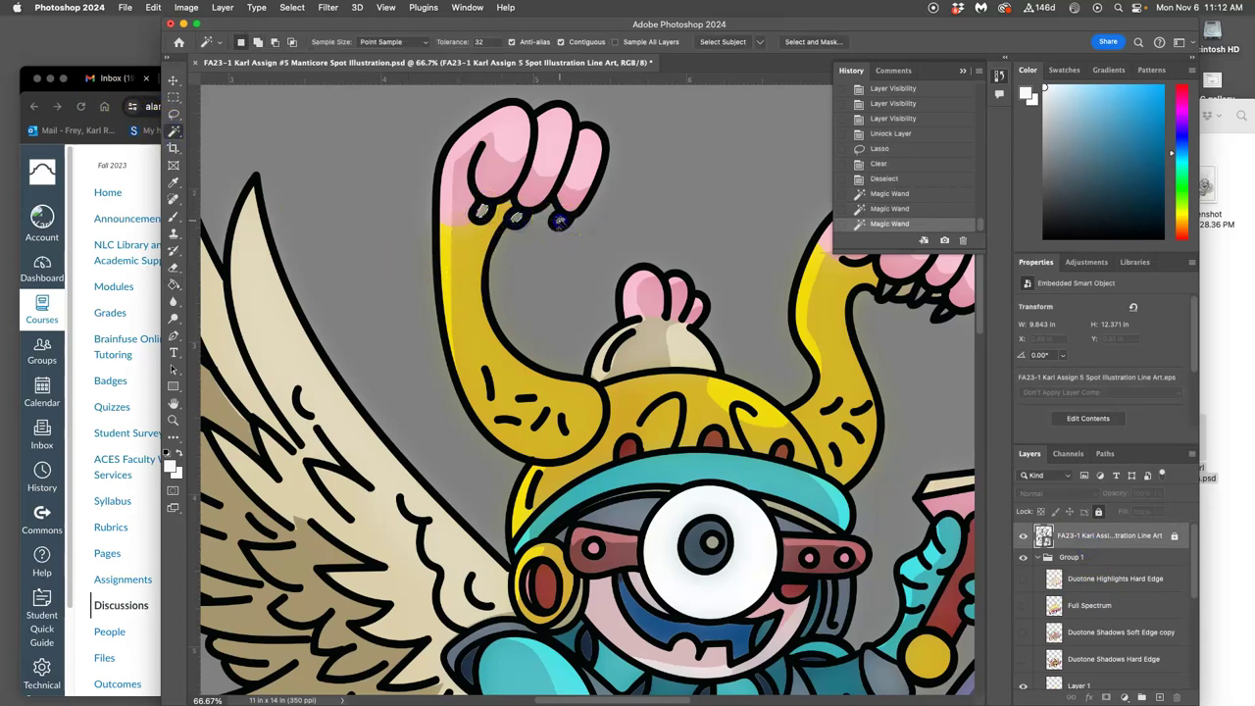
pyautogui.keyDown('shift'); pyautogui.click(888, 290); pyautogui.keyUp('shift')
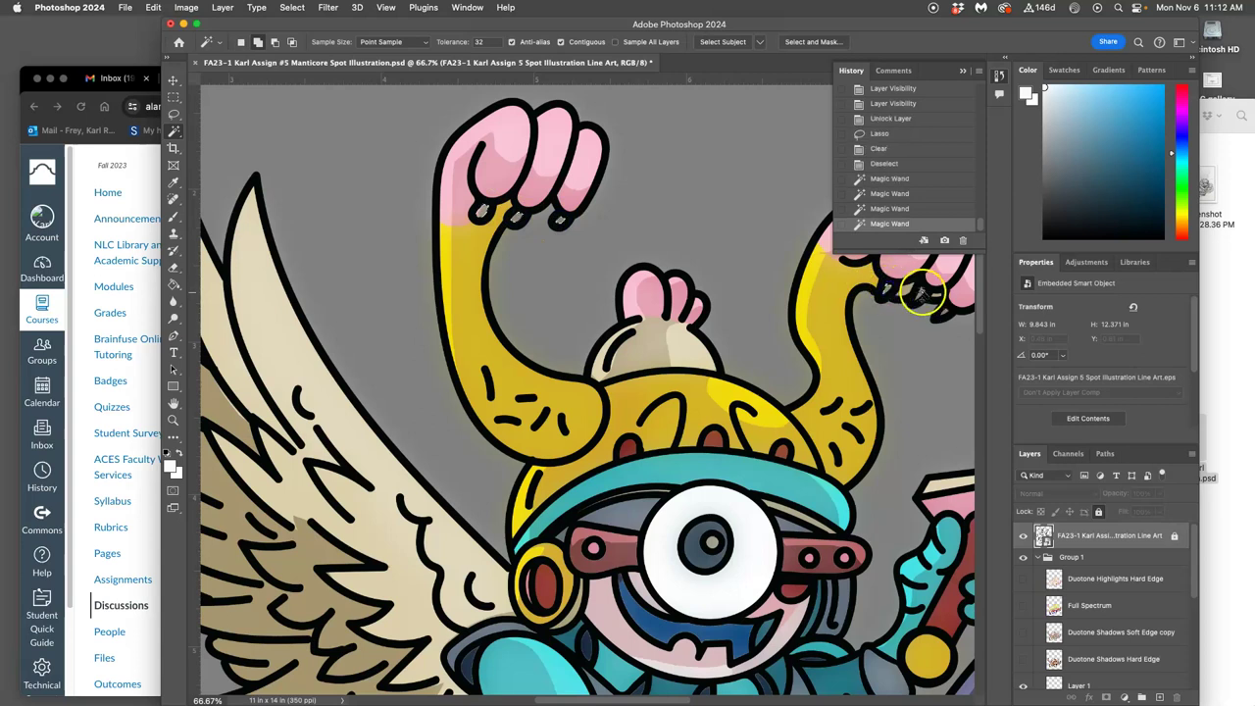
pyautogui.keyDown('shift'); pyautogui.click(922, 293); pyautogui.keyUp('shift')
pyautogui.keyDown('shift'); pyautogui.click(943, 312); pyautogui.keyUp('shift')
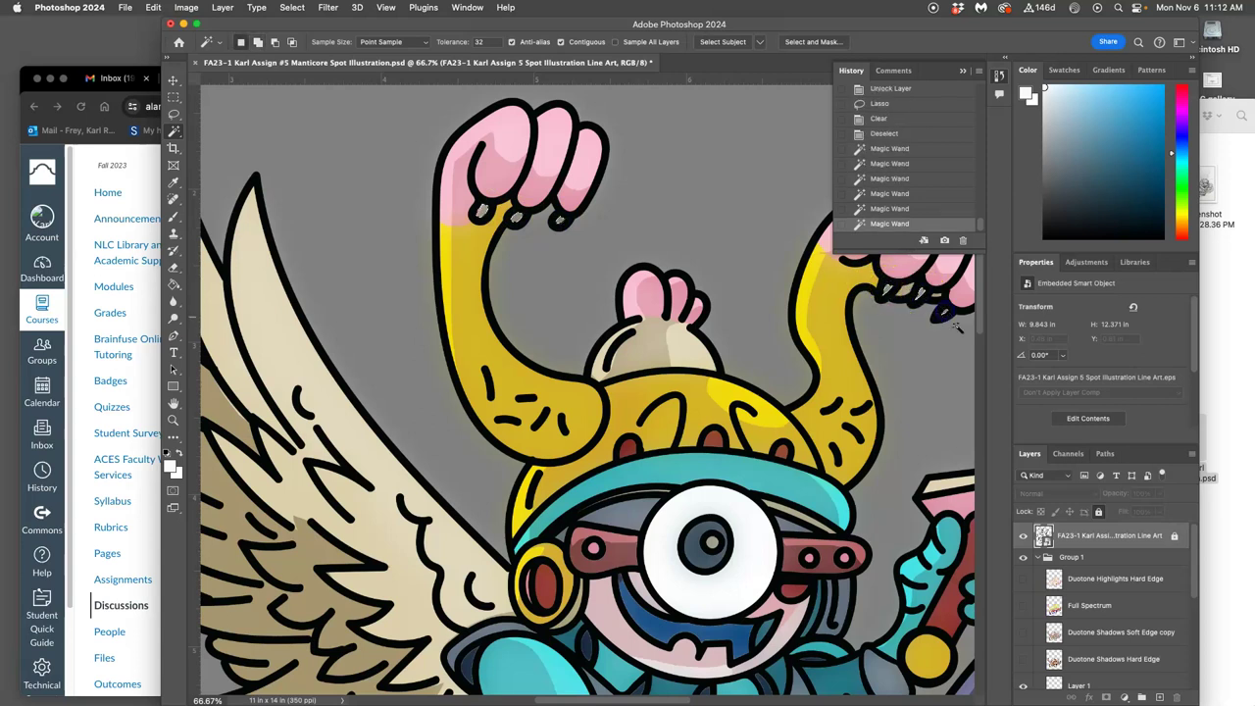
# Fill the selected claws with white on the New Flat Color layer using the Paint Bucket
pyautogui.scroll(-3, 1114, 598)
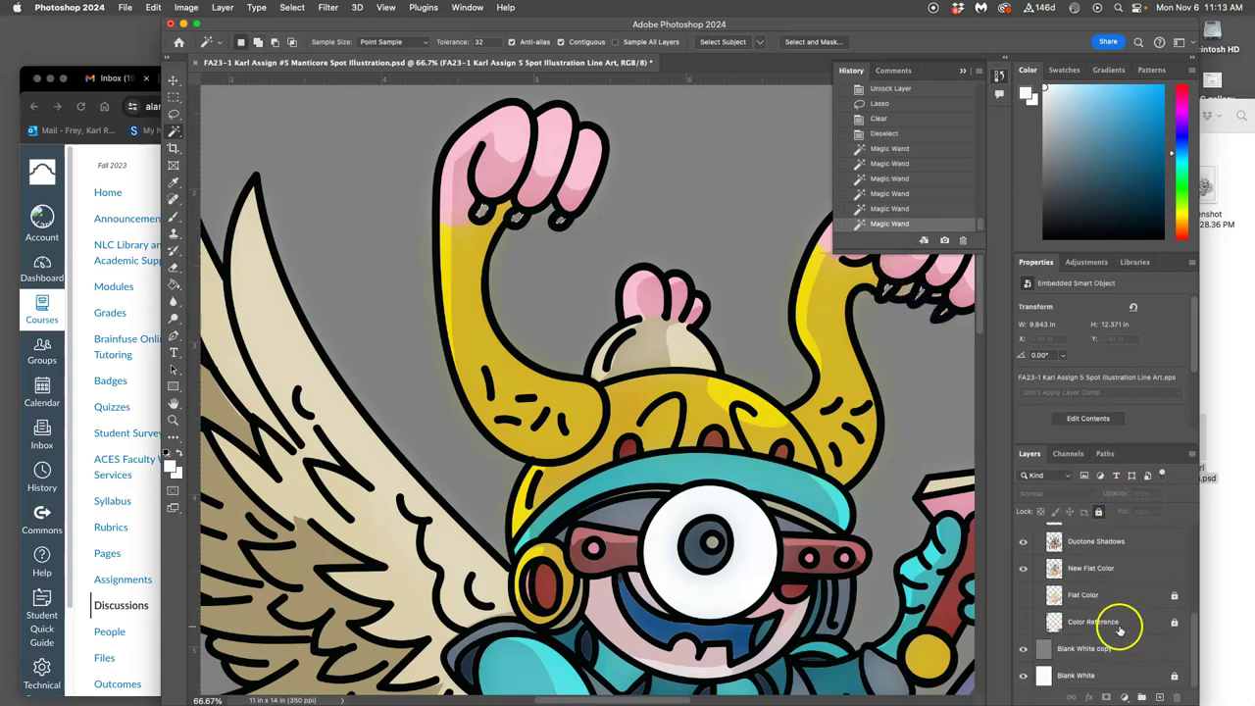
pyautogui.click(1104, 572)
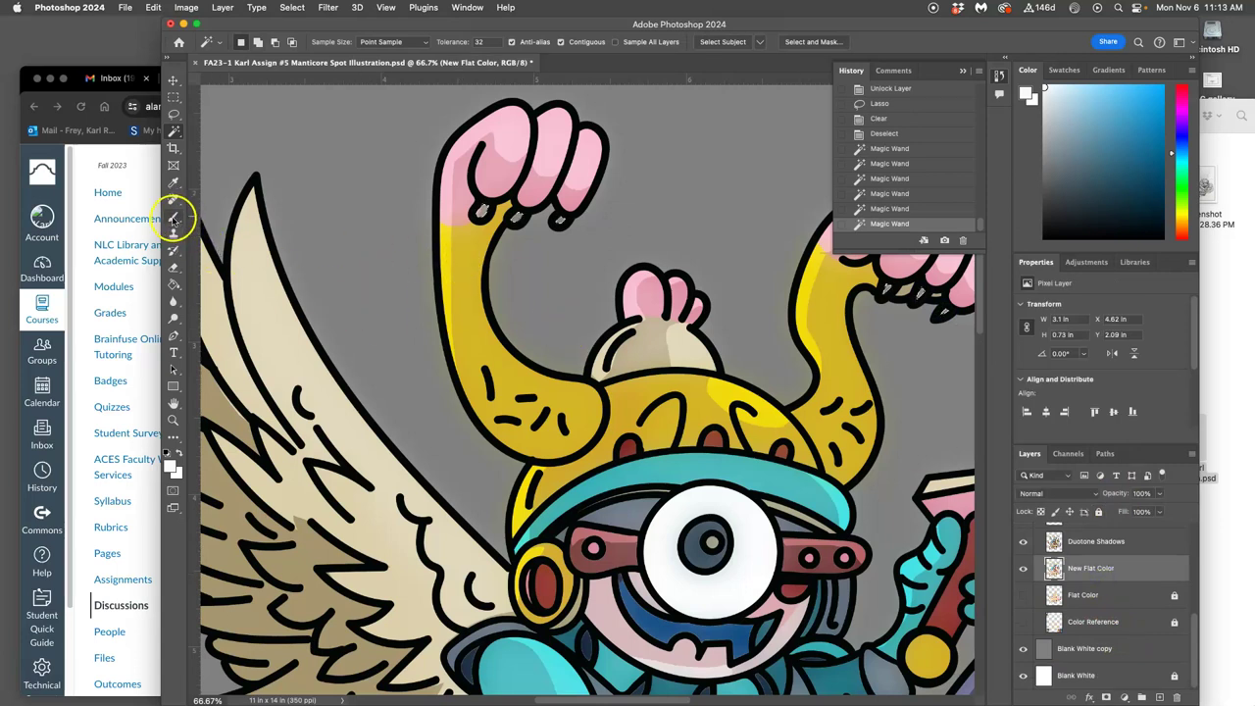
pyautogui.click(174, 285)
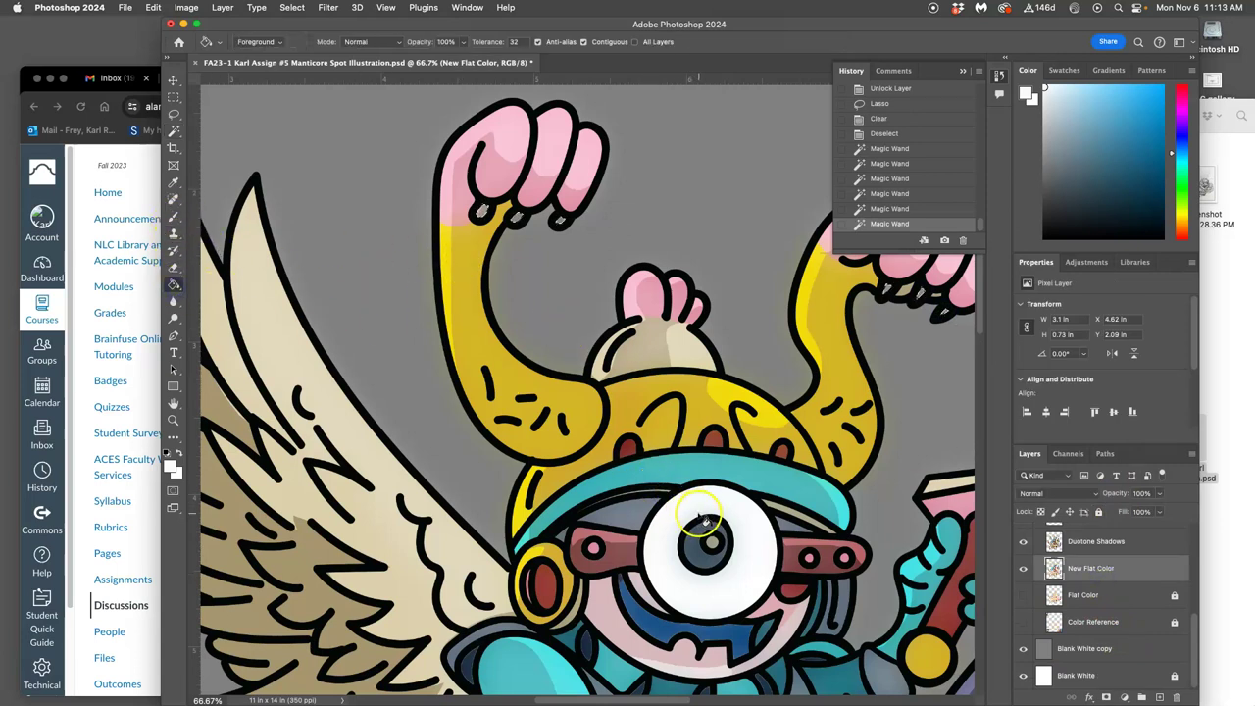
pyautogui.click(481, 213)
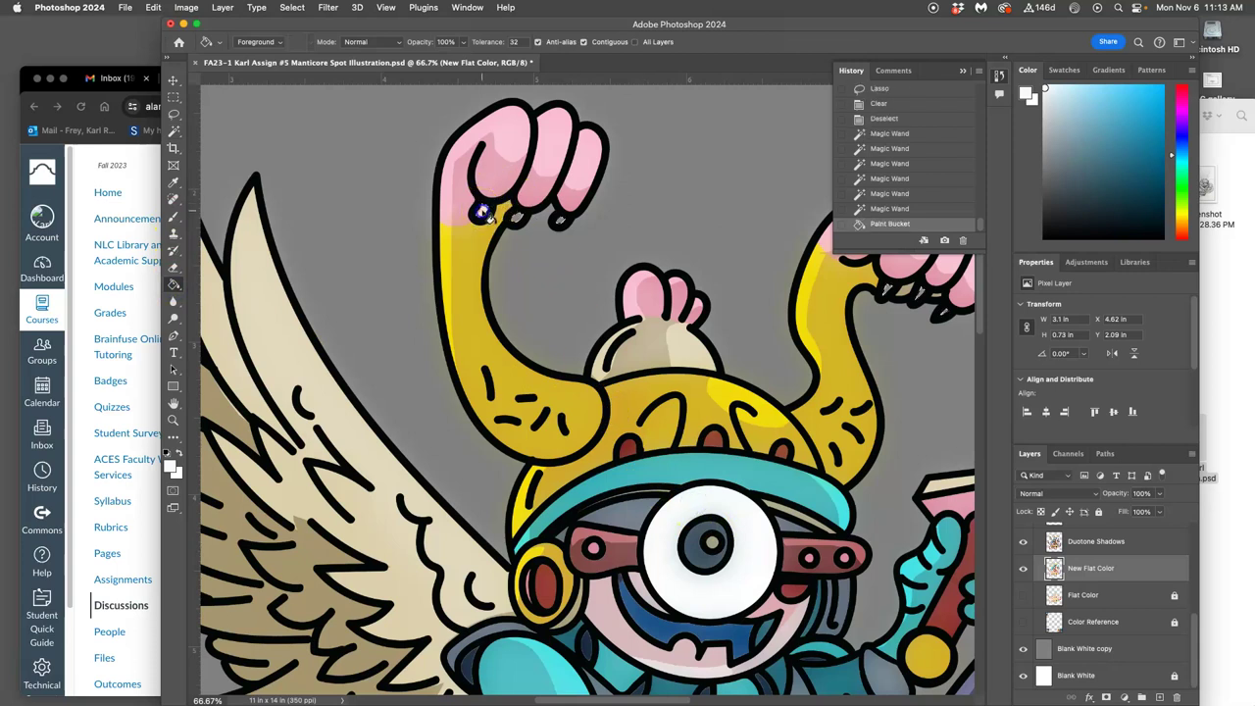
pyautogui.click(518, 220)
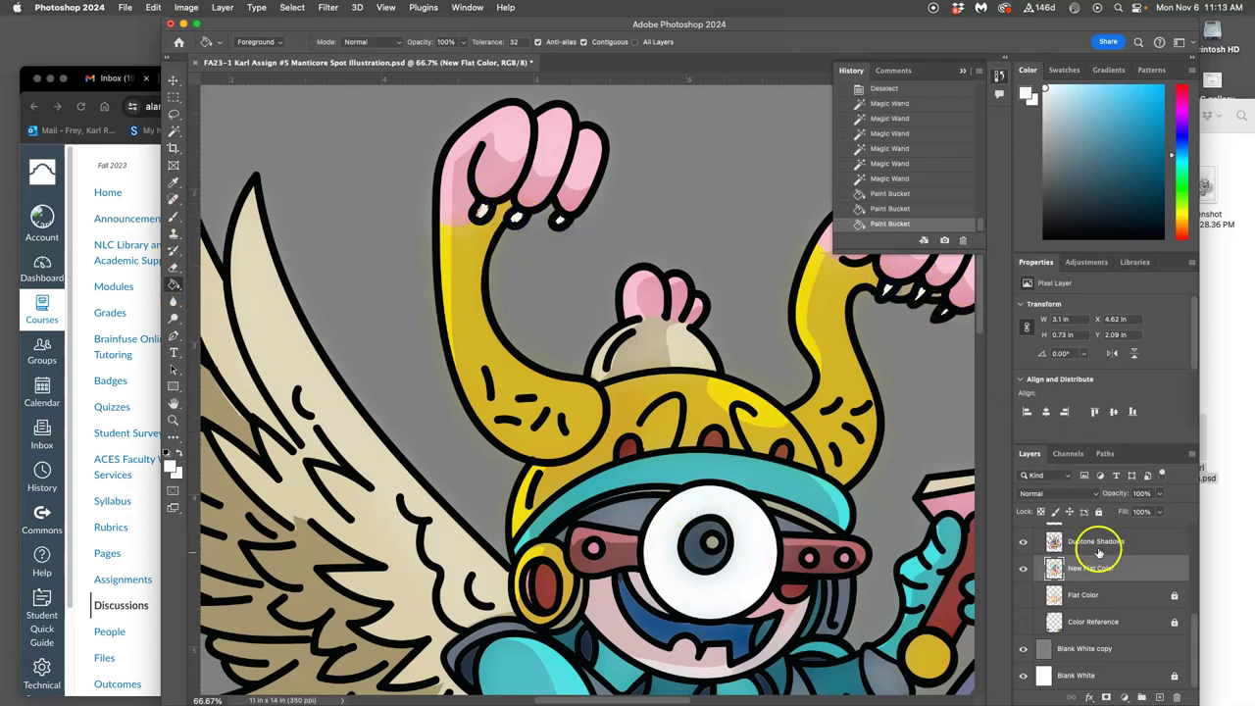
# Fill the selected claws with white on the Duotone Shadows and New Flat Color copy layers, then deselect
pyautogui.click(1100, 542)
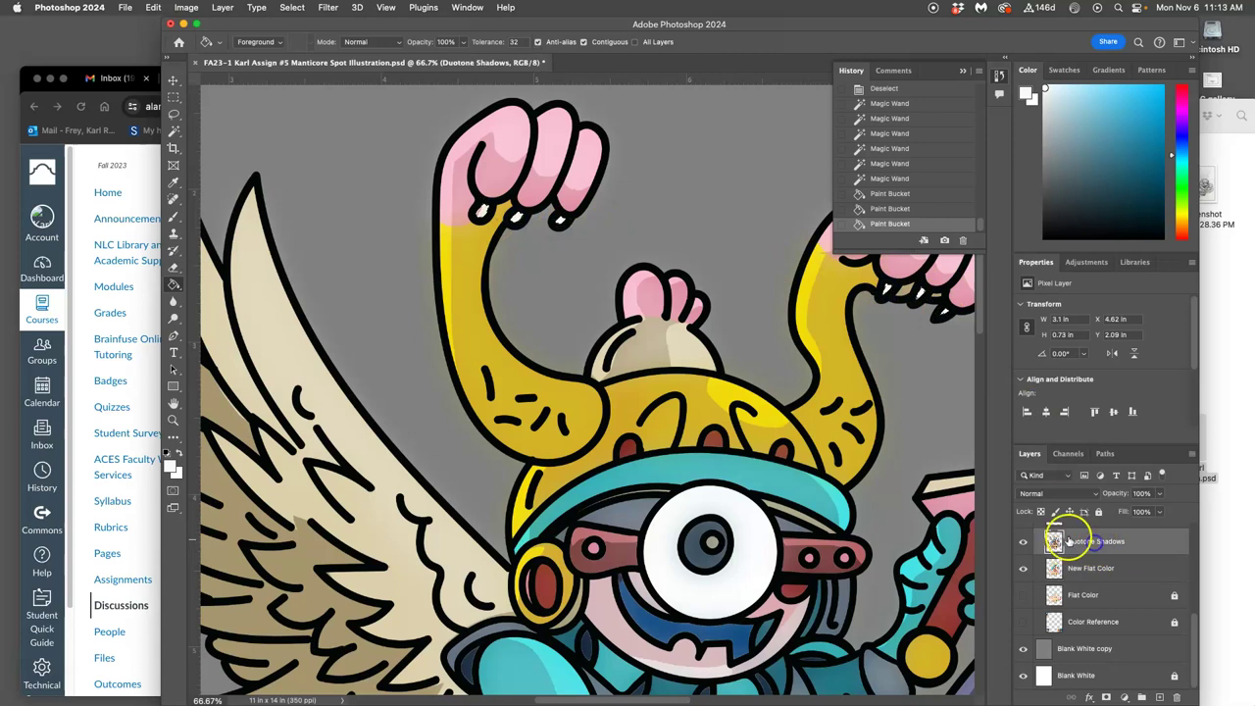
pyautogui.click(482, 212)
pyautogui.scroll(2, 1118, 549)
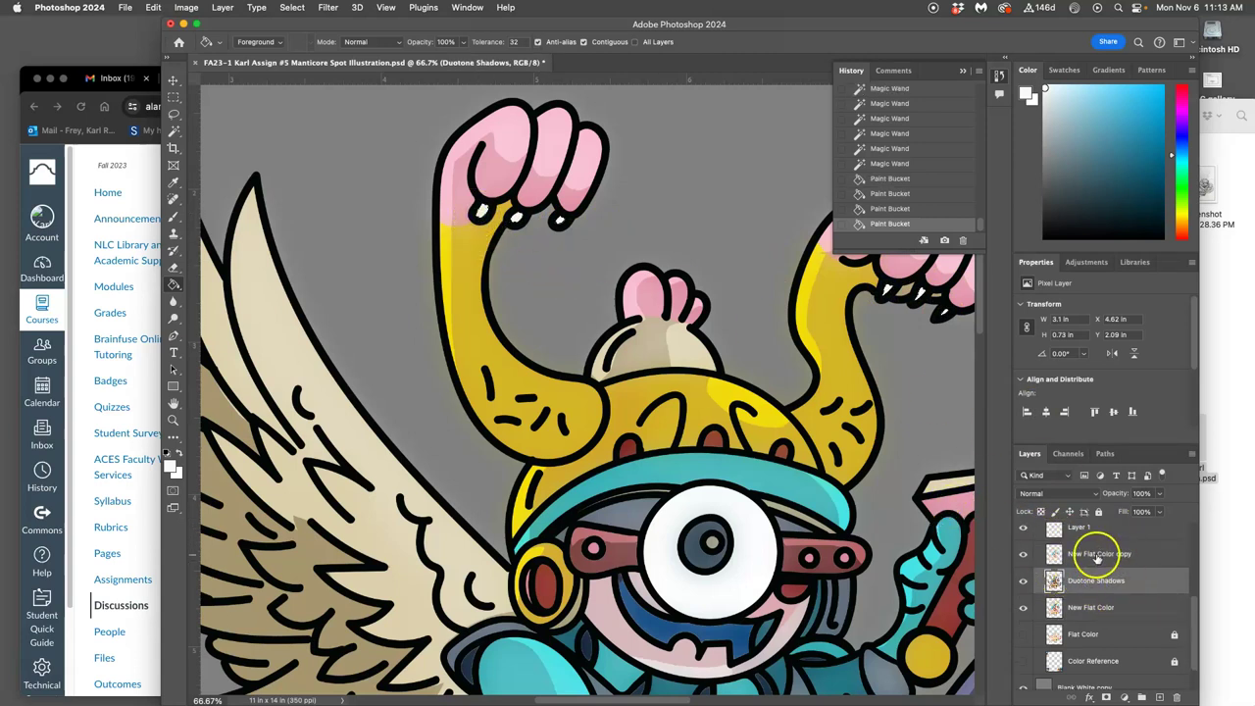
pyautogui.click(1099, 554)
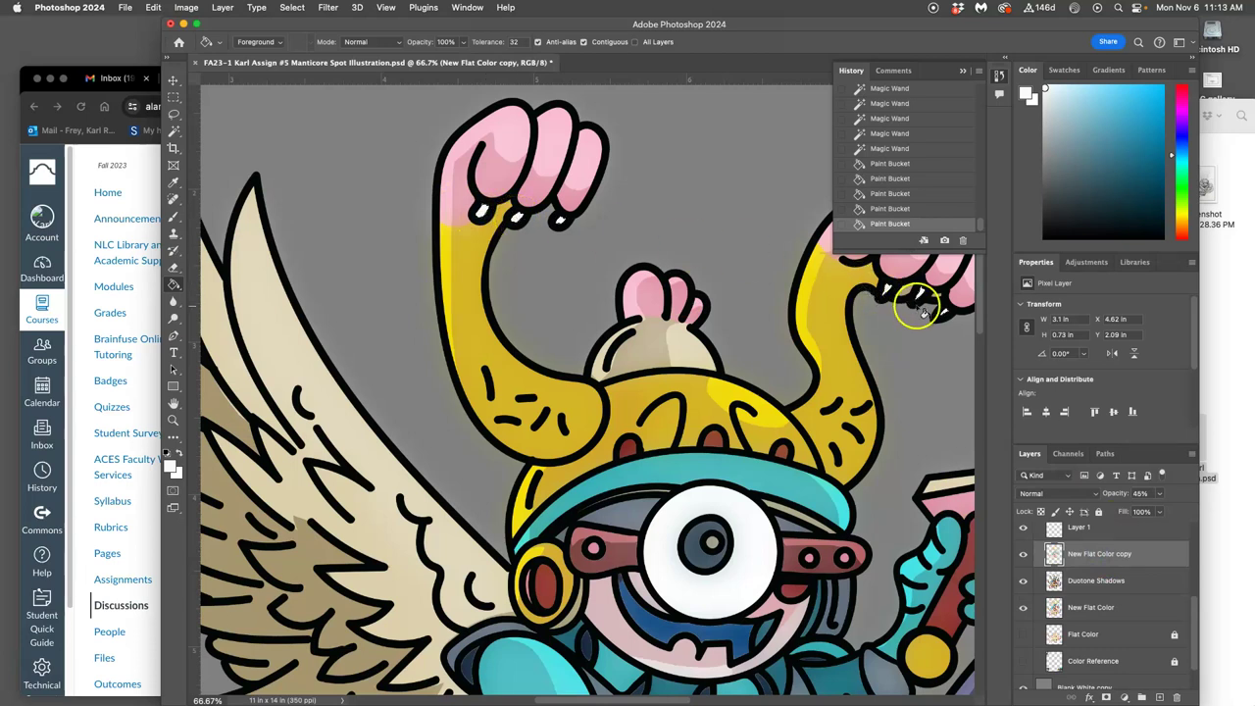
pyautogui.press('super+d')
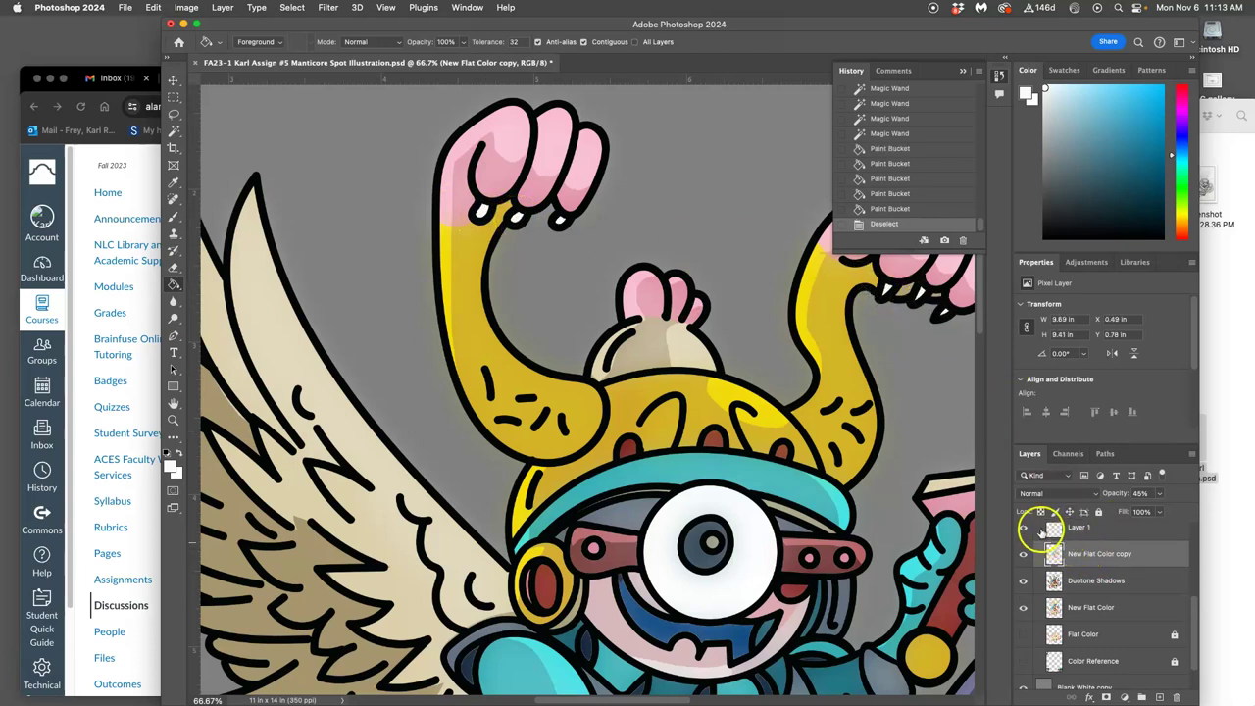
# Show the Flat Color and Color Reference layers
pyautogui.press('super+minus')
pyautogui.press('super+minus')
pyautogui.press('super+minus')
pyautogui.scroll(-5, 753, 397)
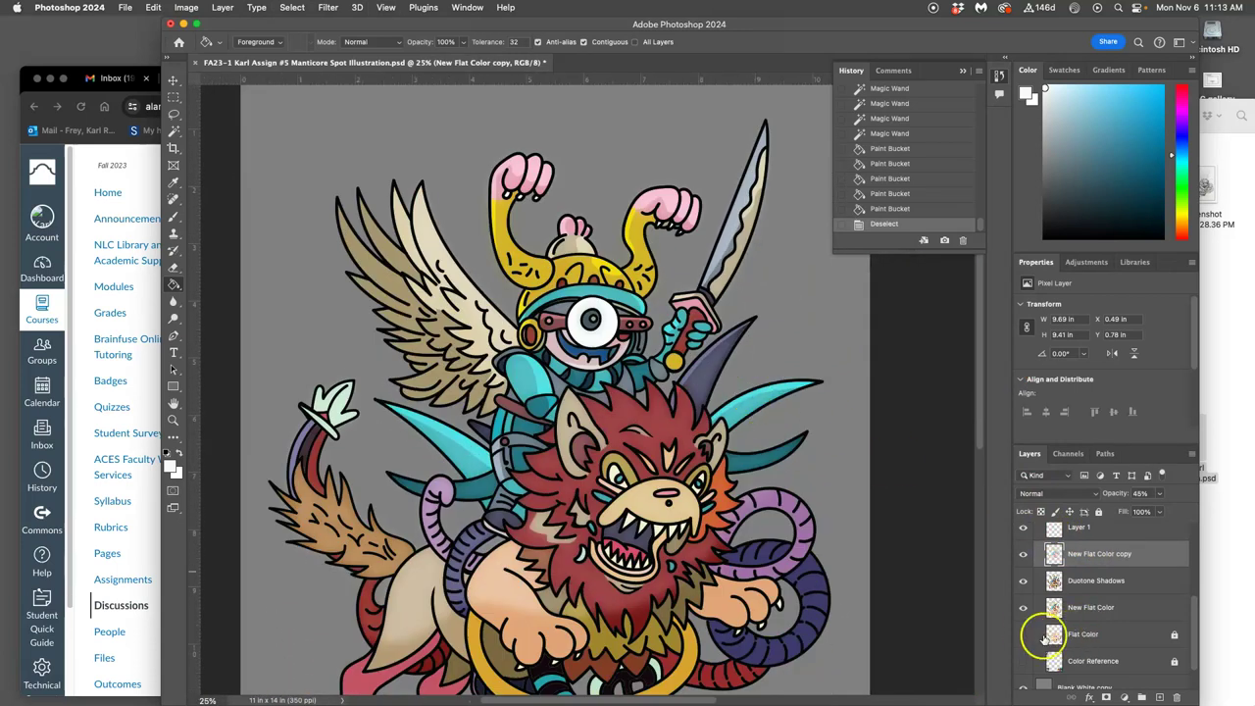
pyautogui.click(1024, 661)
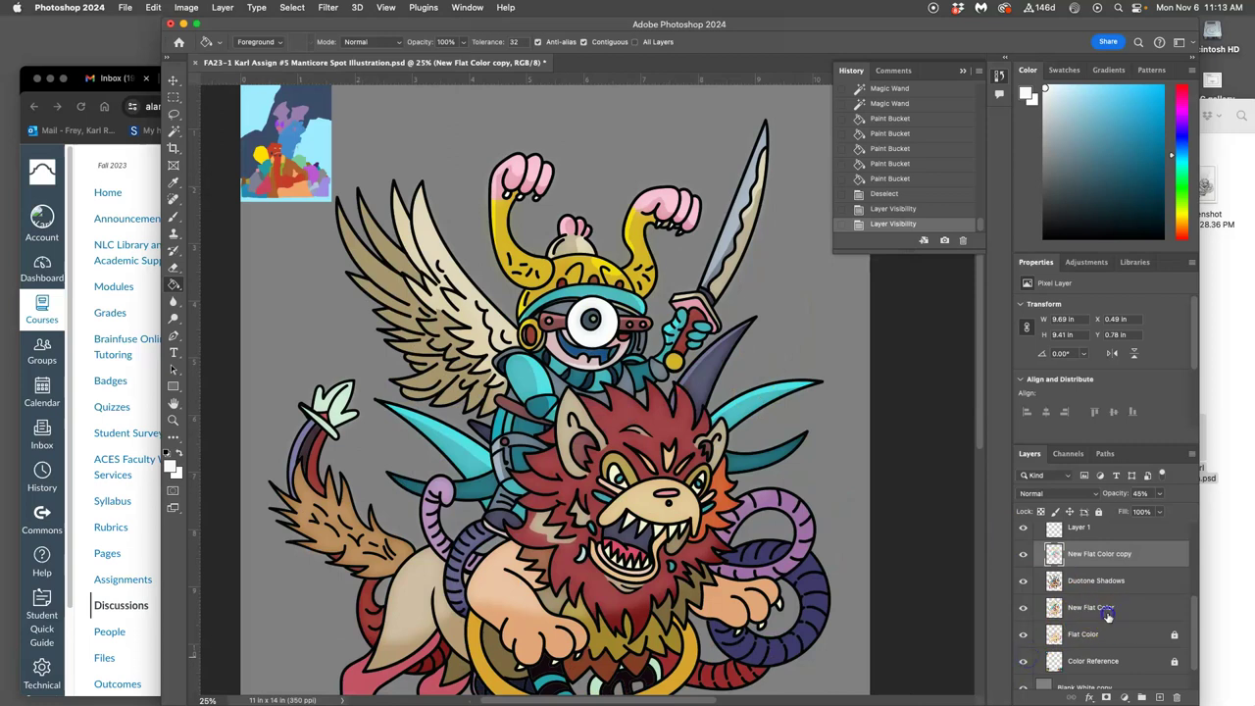
# Lock the New Flat Color, Duotone Shadows and New Flat Color copy layers
pyautogui.click(1108, 616)
pyautogui.click(1100, 512)
pyautogui.click(1097, 581)
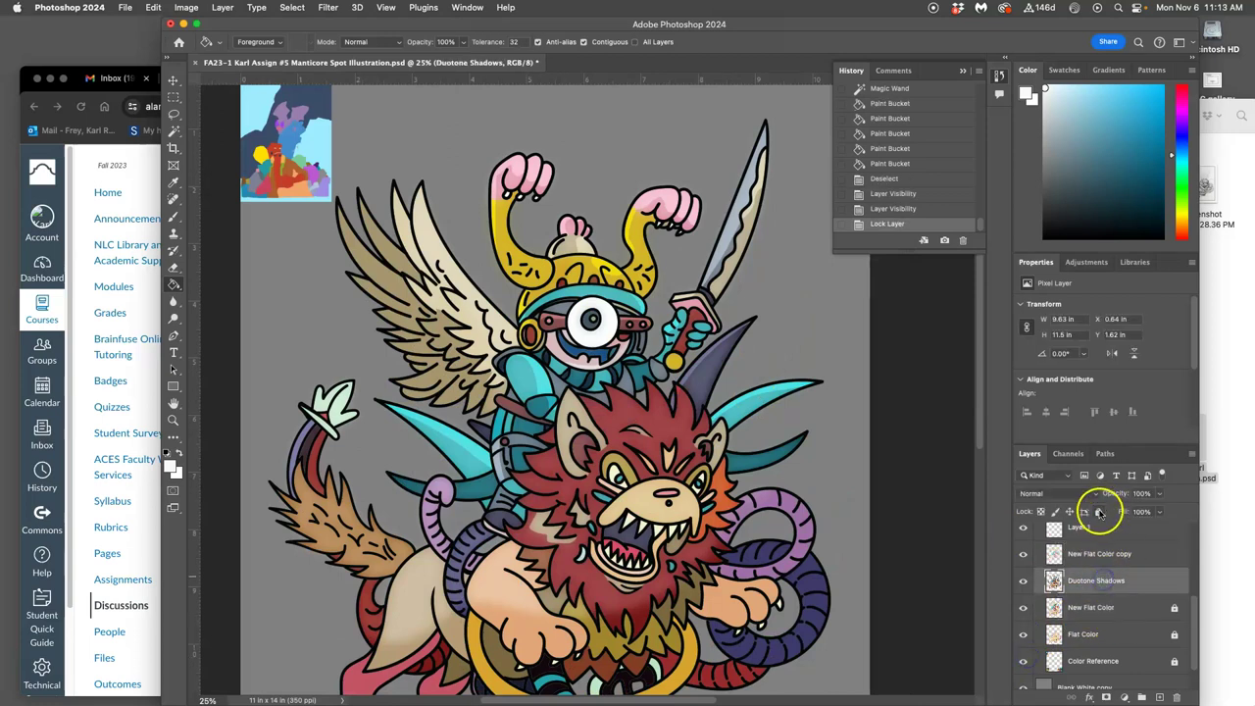
pyautogui.click(1099, 512)
pyautogui.click(1100, 555)
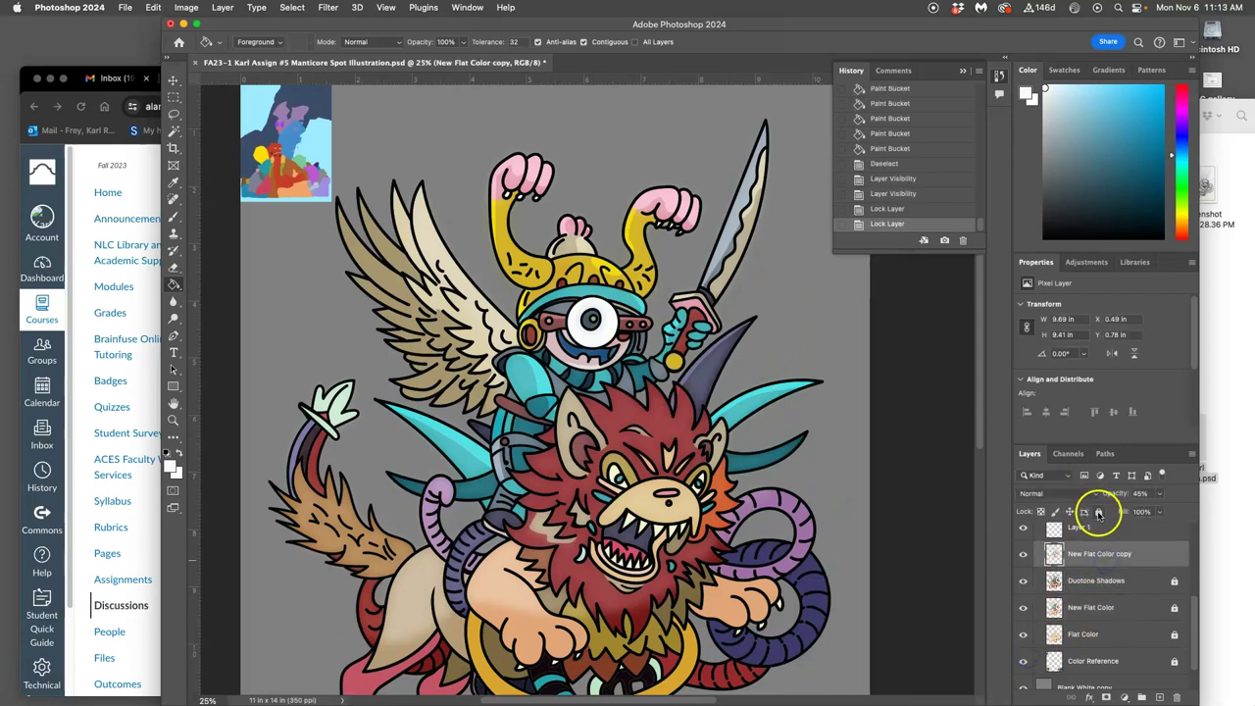
pyautogui.click(1100, 512)
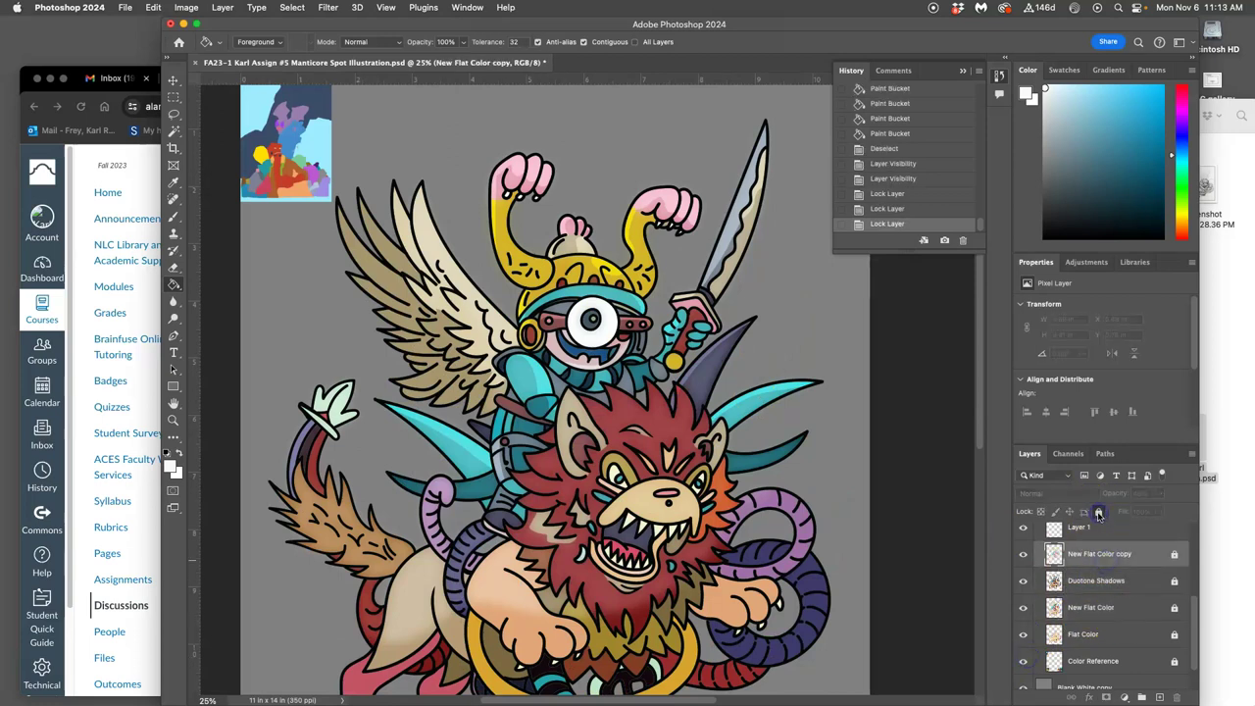
# Switch to Chrome and review the Introduction to Digital Coloring slides on soft-edge duotone, outline removal, and coated versus newsprint paper
pyautogui.click(74, 75)
pyautogui.click(447, 79)
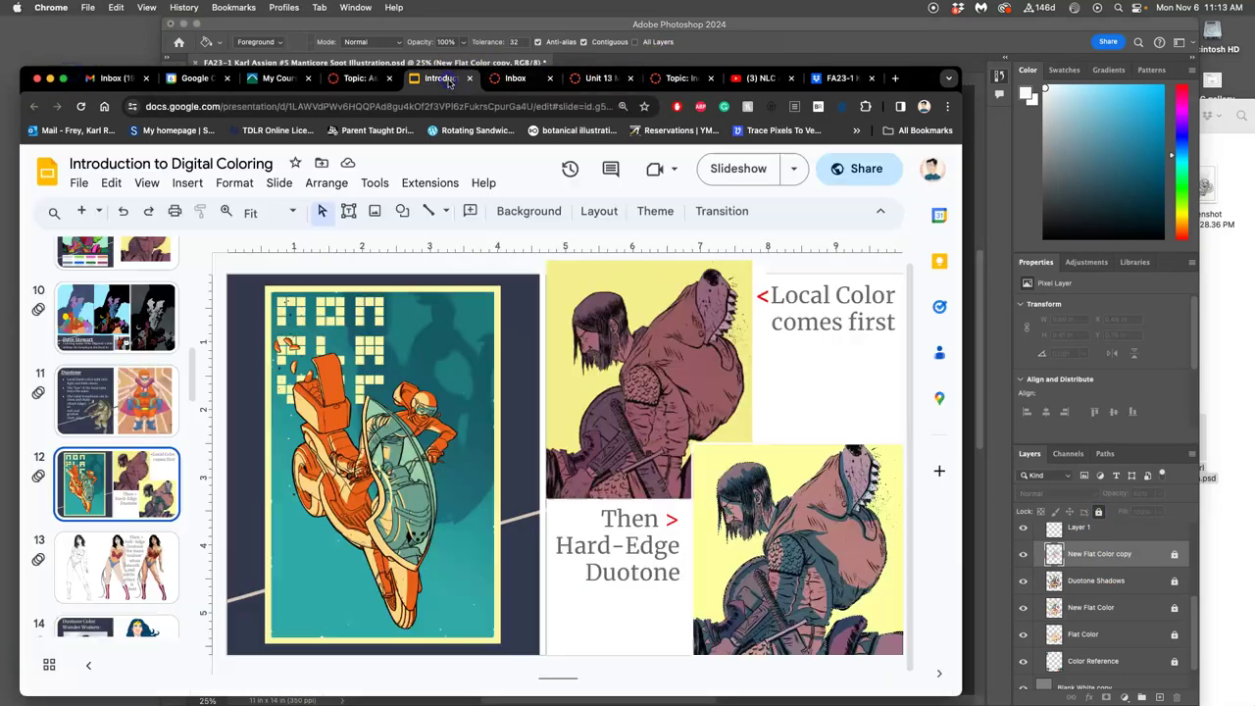
pyautogui.click(116, 553)
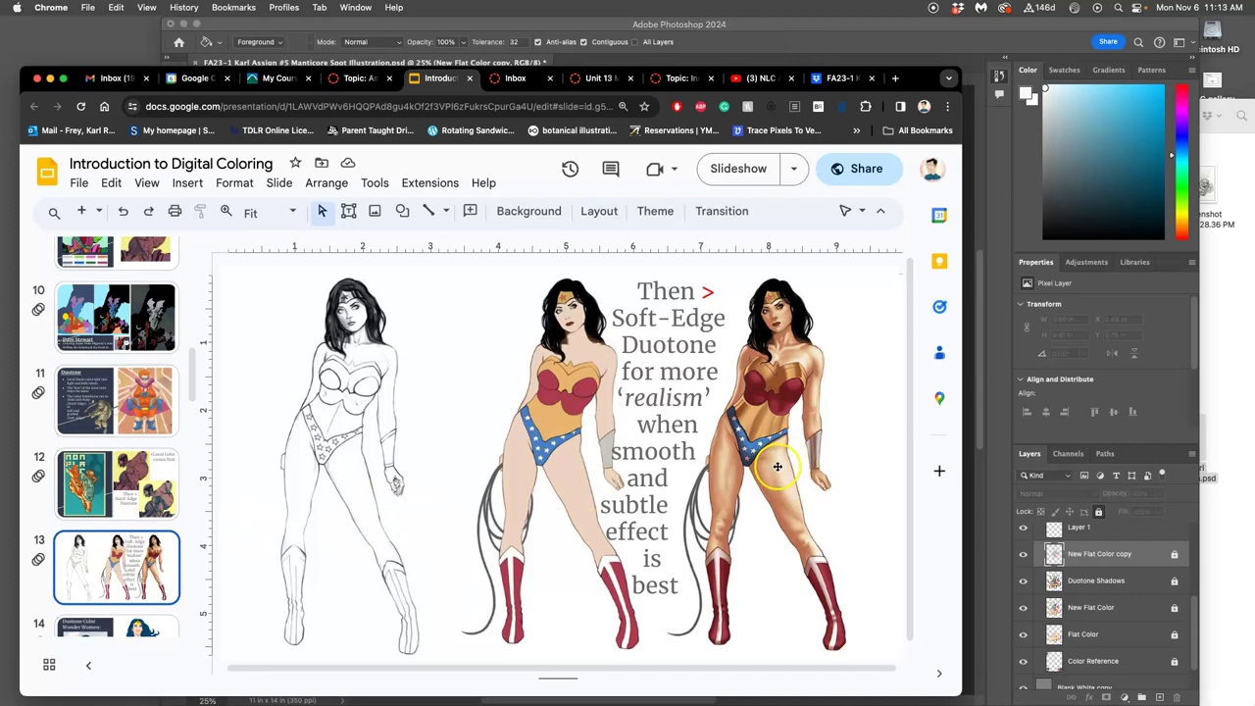
pyautogui.scroll(-2, 127, 548)
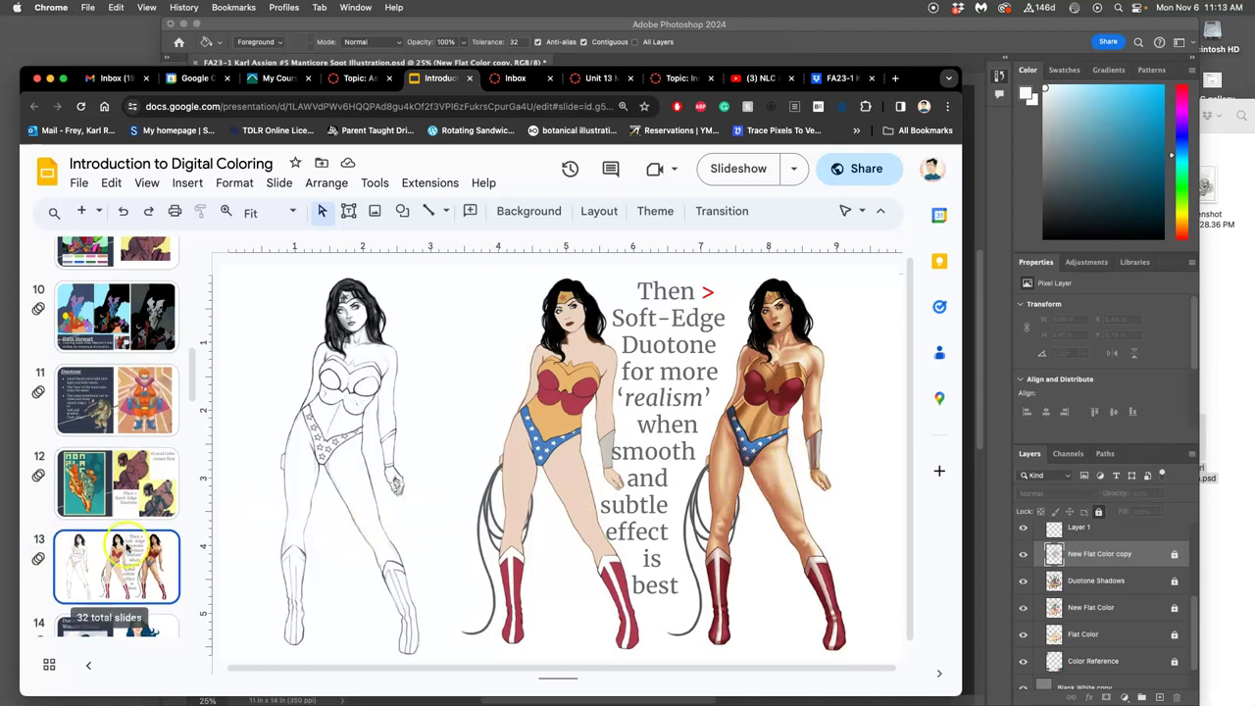
pyautogui.click(134, 554)
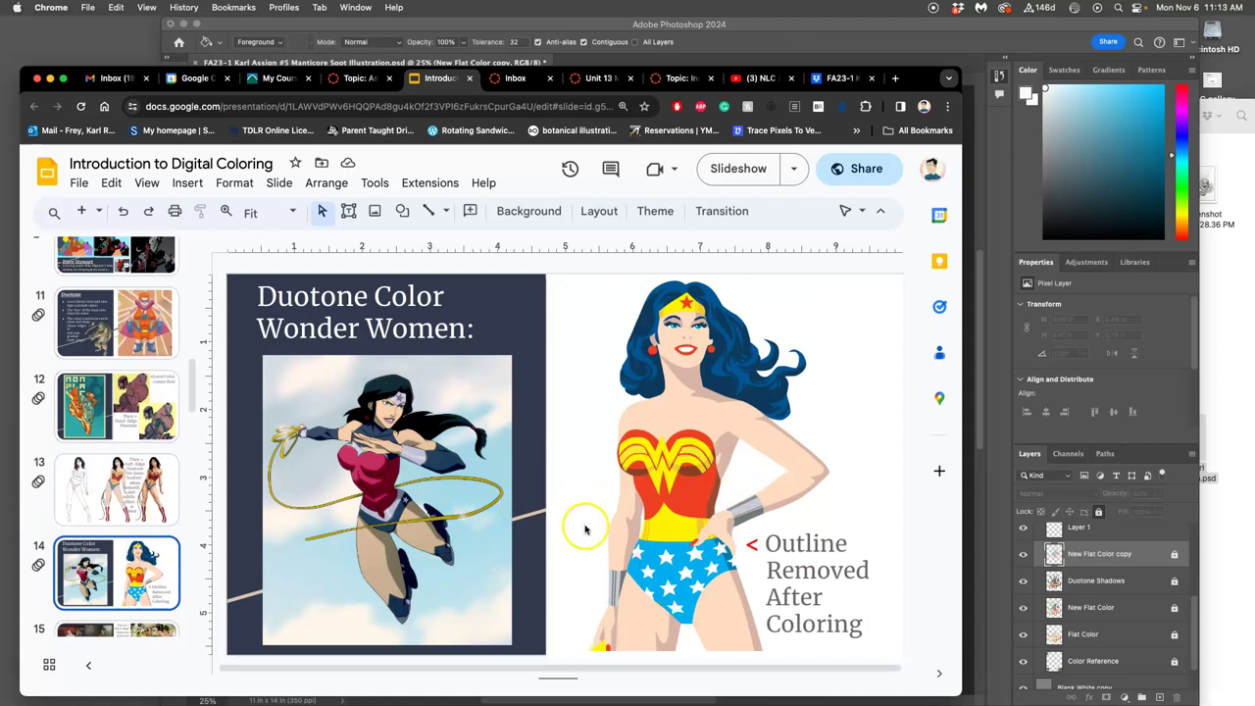
pyautogui.scroll(-6, 95, 559)
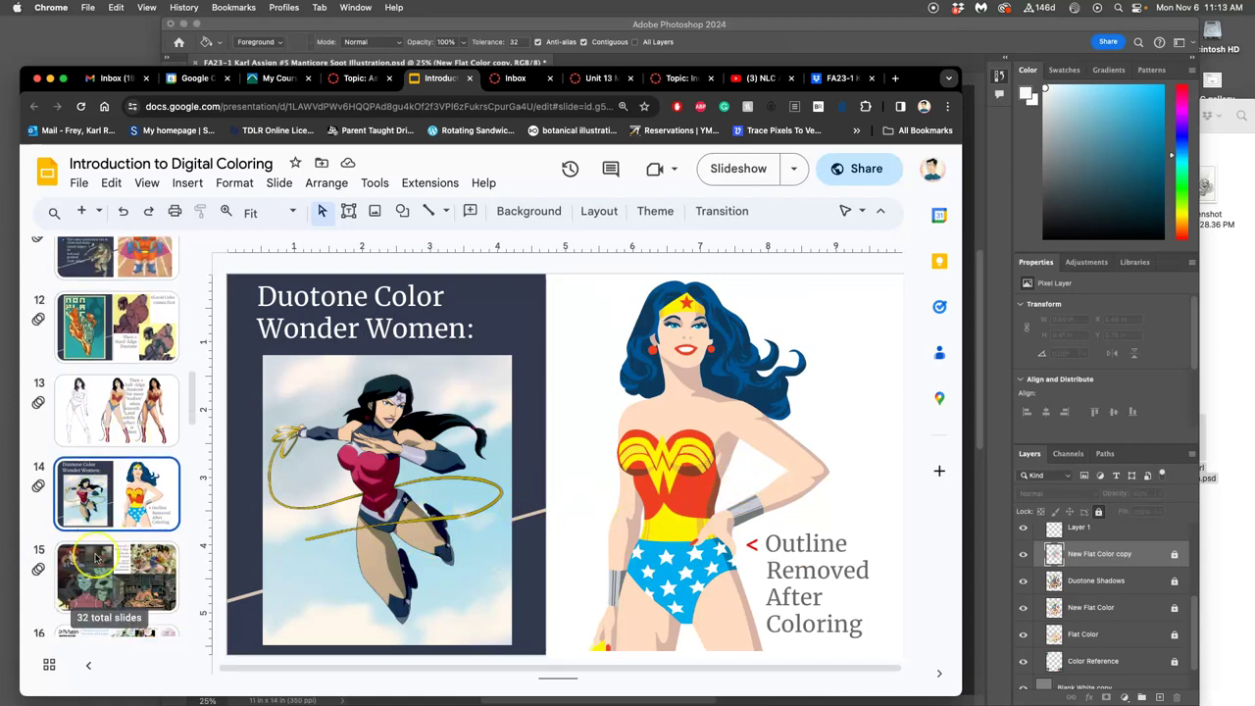
pyautogui.scroll(-3, 95, 560)
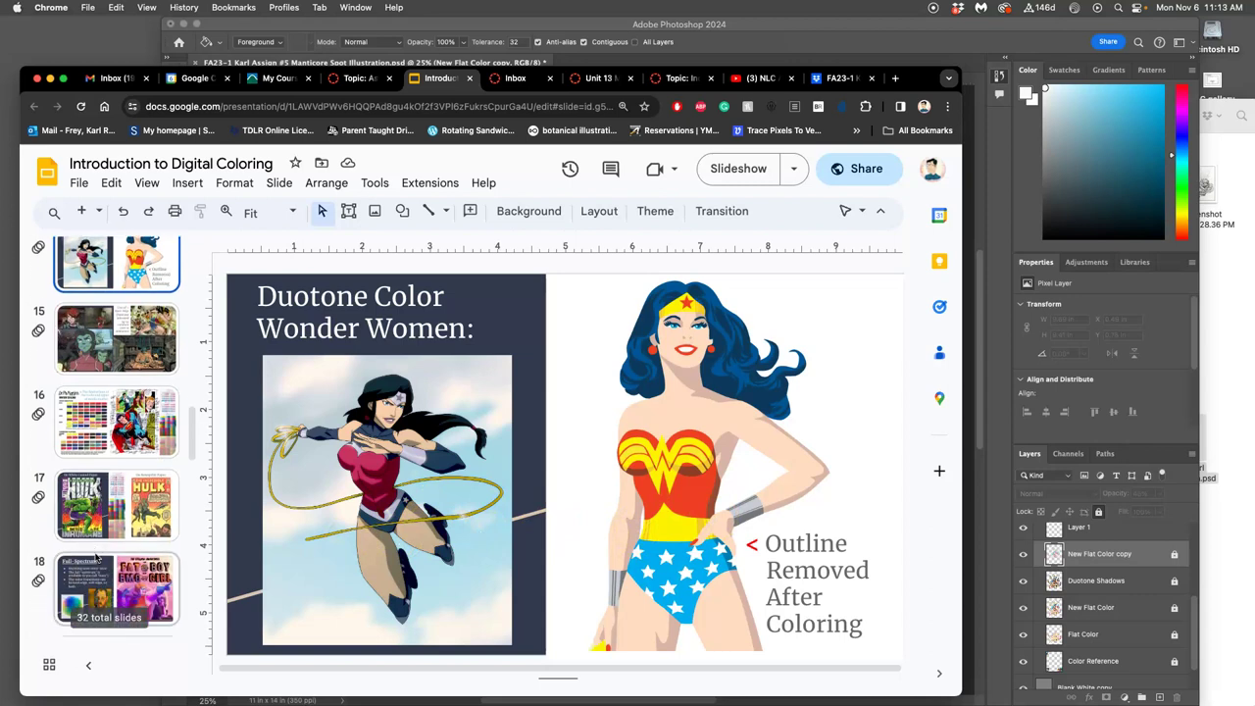
pyautogui.click(123, 494)
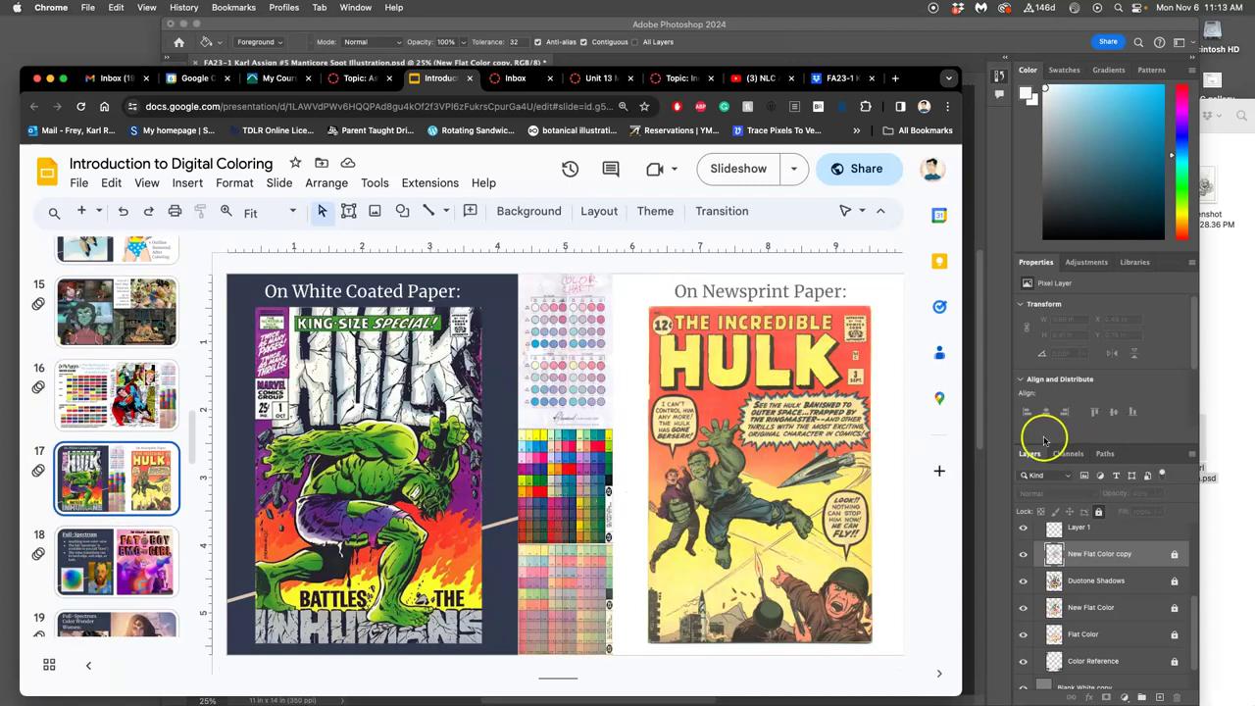
# Return to Photoshop and hide the Line Art, Blank White copy, Blank White and Color Reference layers
pyautogui.click(978, 442)
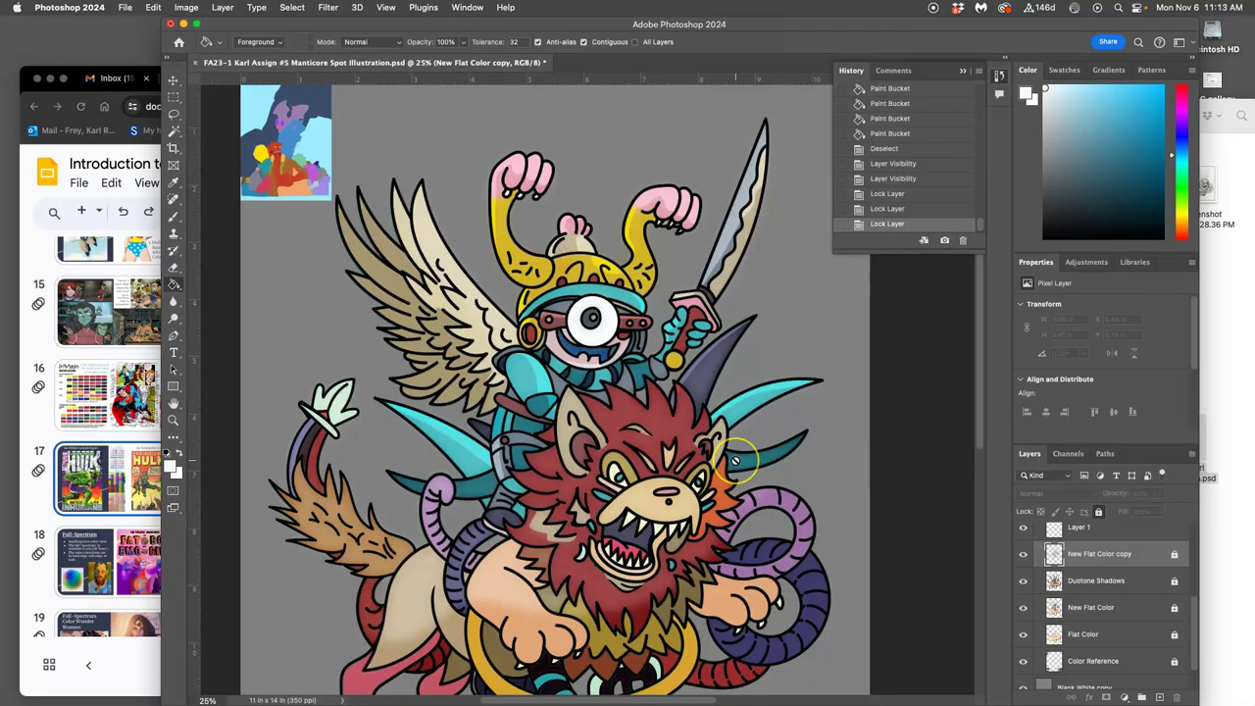
pyautogui.press('super+minus')
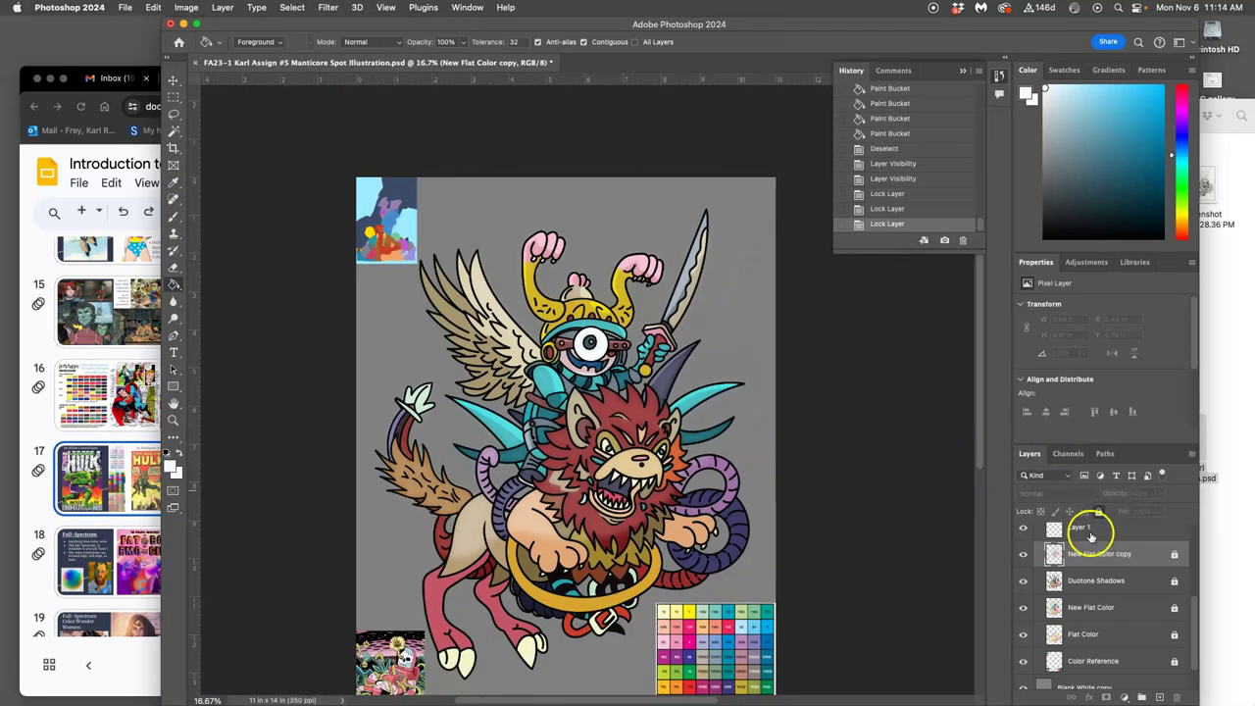
pyautogui.scroll(3, 1098, 540)
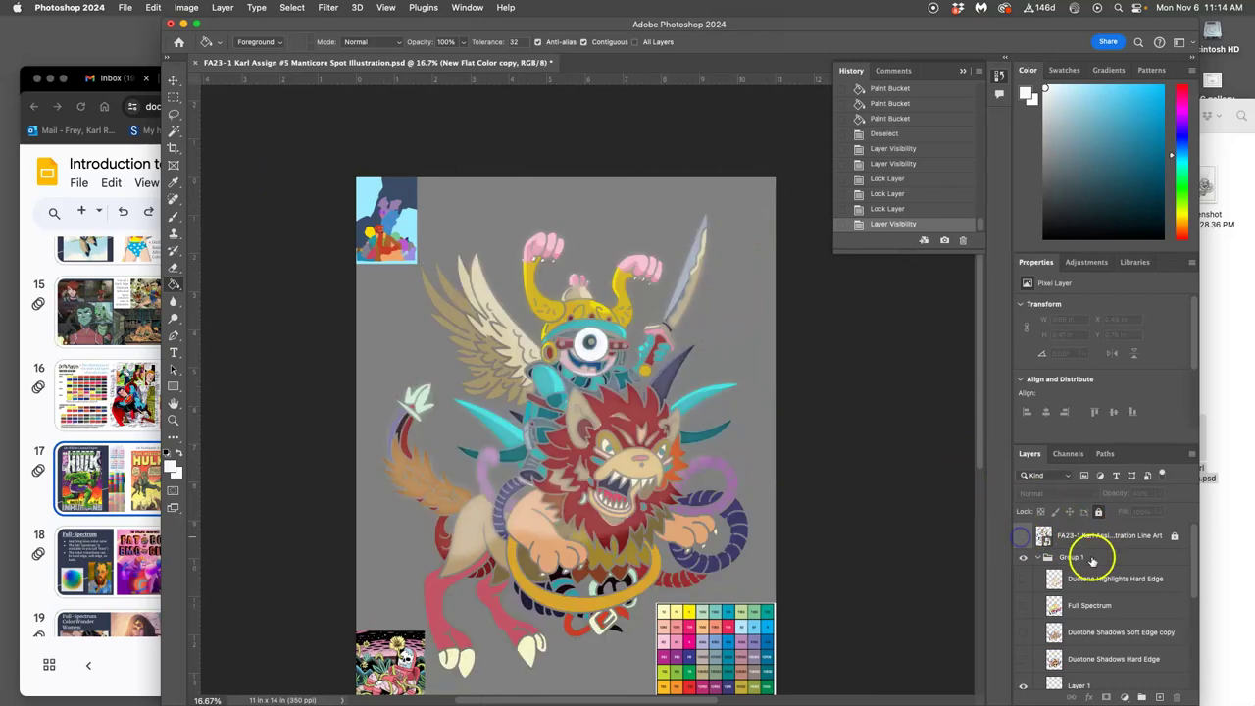
pyautogui.scroll(-5, 1093, 559)
pyautogui.click(1023, 649)
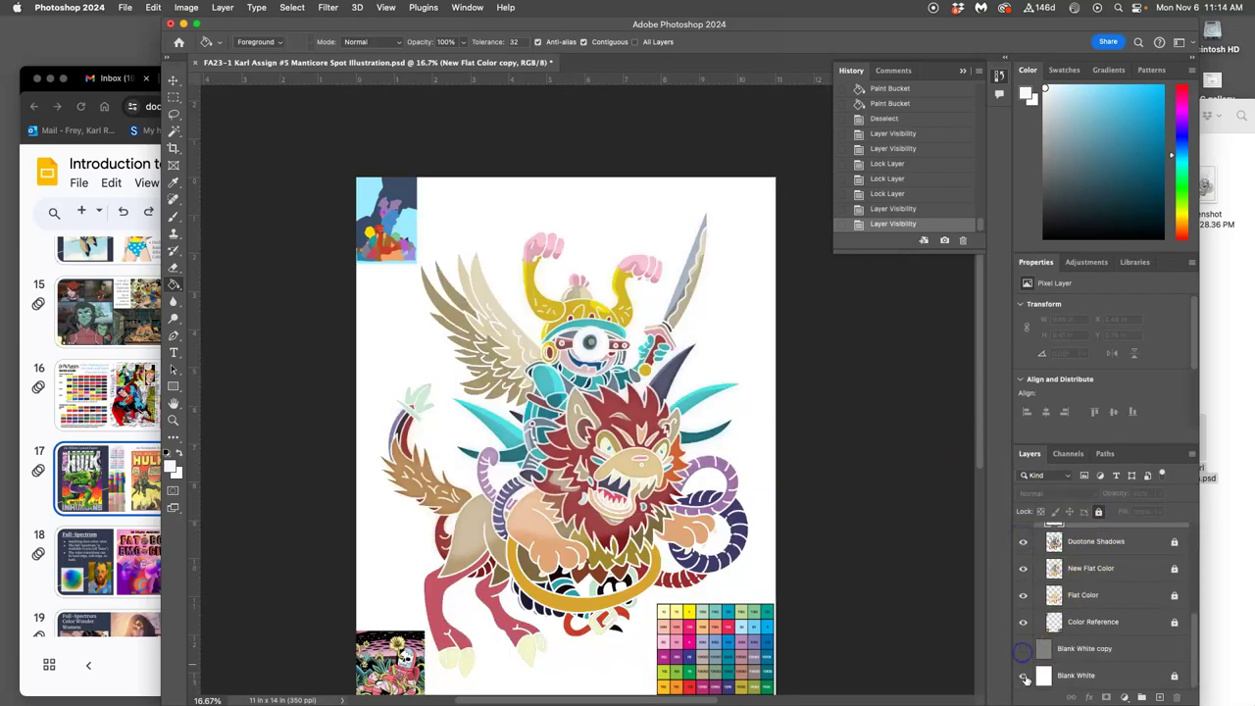
pyautogui.click(1024, 674)
pyautogui.click(1023, 623)
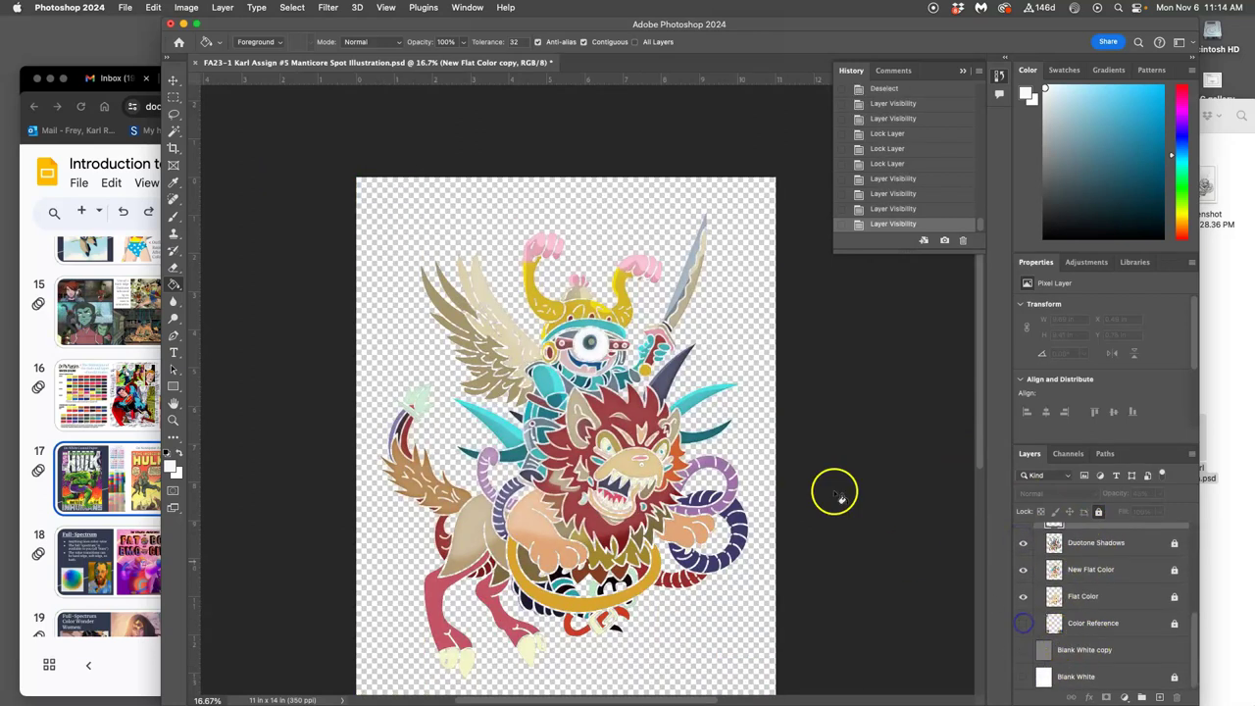
# Stamp all visible colour layers into a new merged layer above Layer 1 and show the Line Art layer again
pyautogui.scroll(4, 1079, 566)
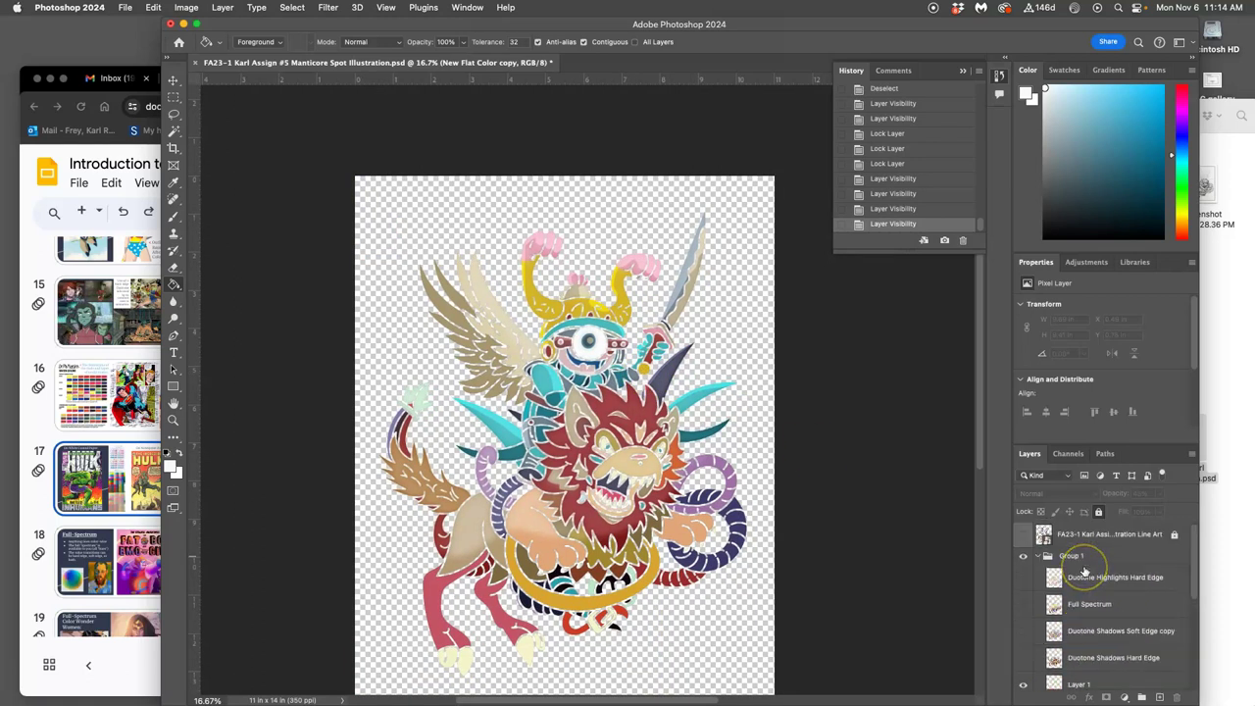
pyautogui.click(1095, 599)
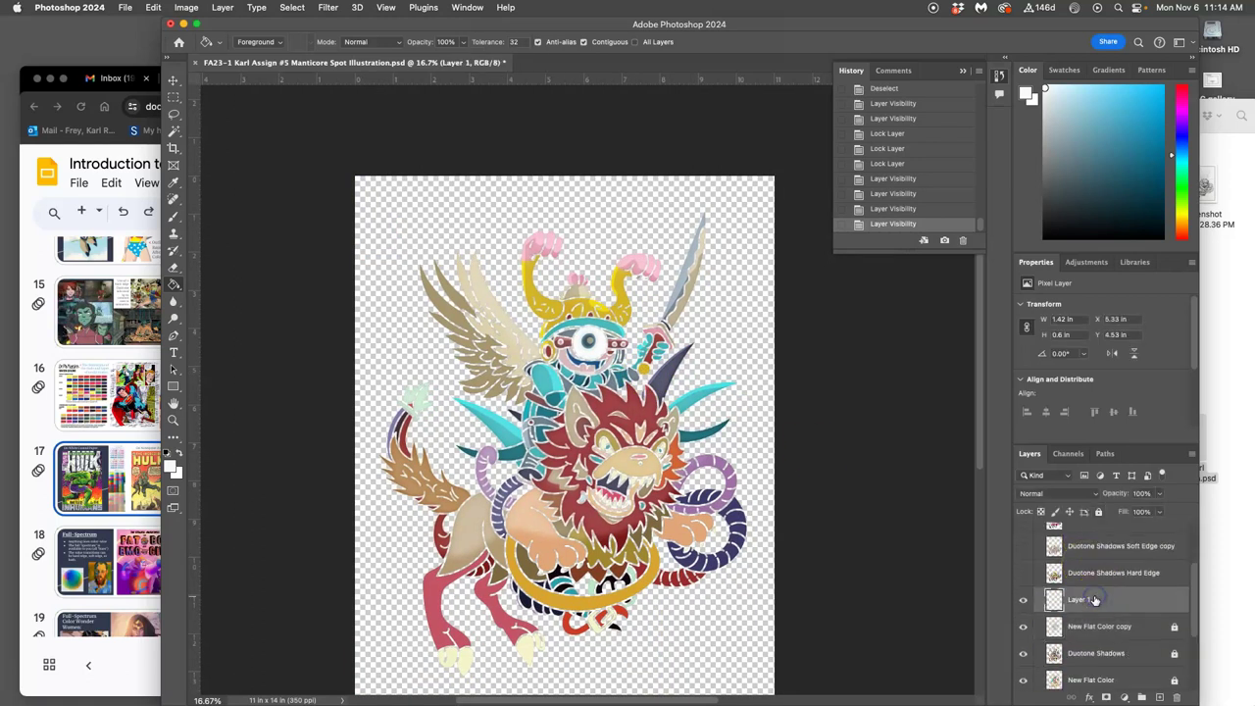
pyautogui.click(223, 7)
pyautogui.keyDown('alt'); pyautogui.click(270, 478); pyautogui.keyUp('alt')
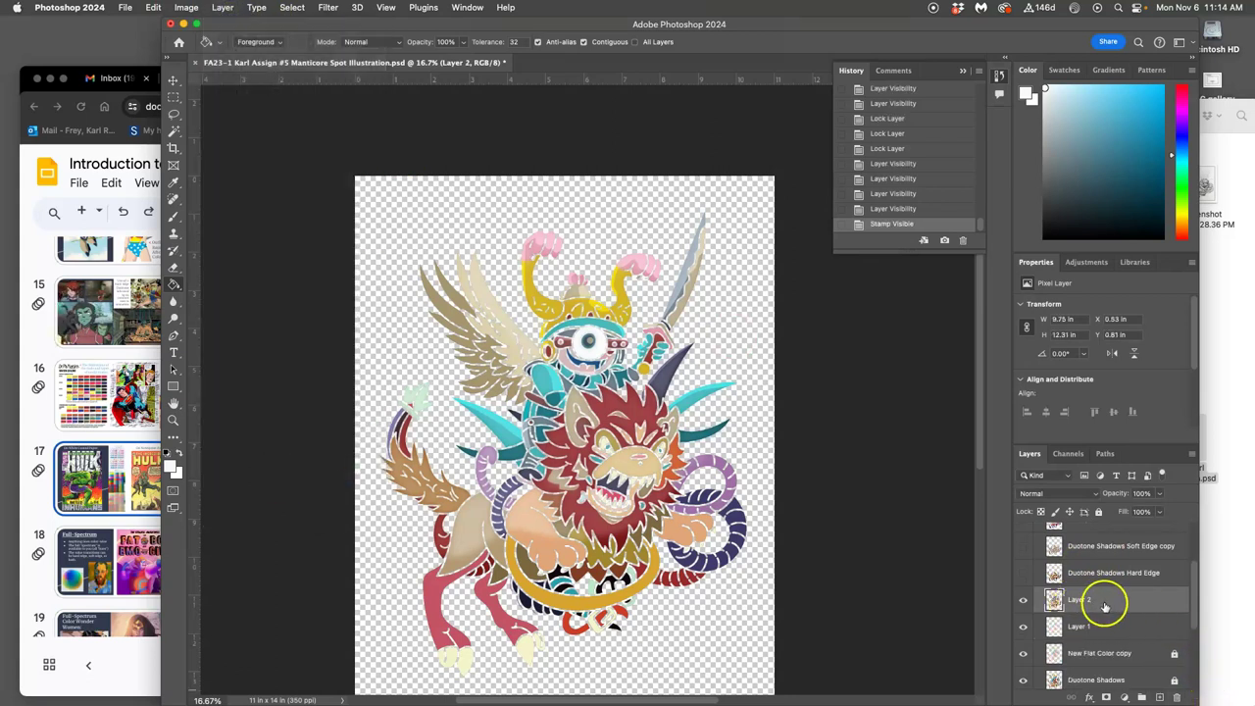
pyautogui.scroll(3, 1083, 615)
pyautogui.click(1024, 535)
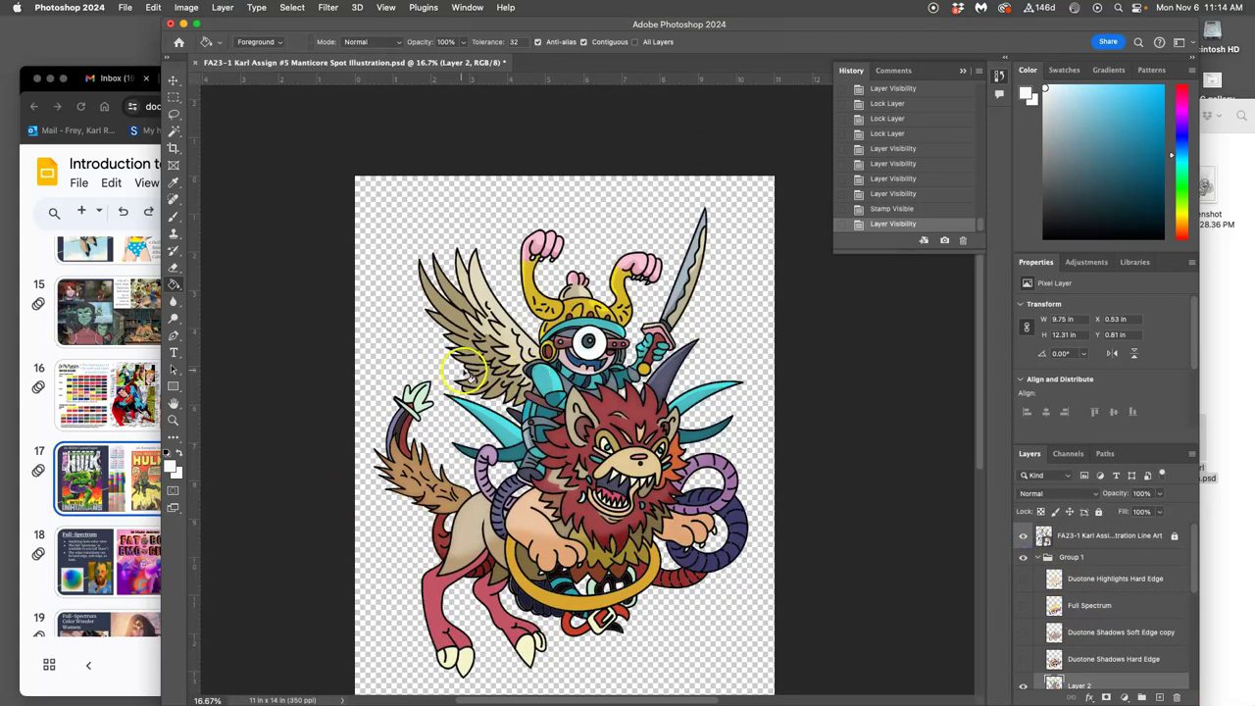
# Show the Blank White copy layer as a grey backdrop behind the manticore and widen the application window
pyautogui.scroll(-1, 465, 370)
pyautogui.scroll(-3, 1114, 667)
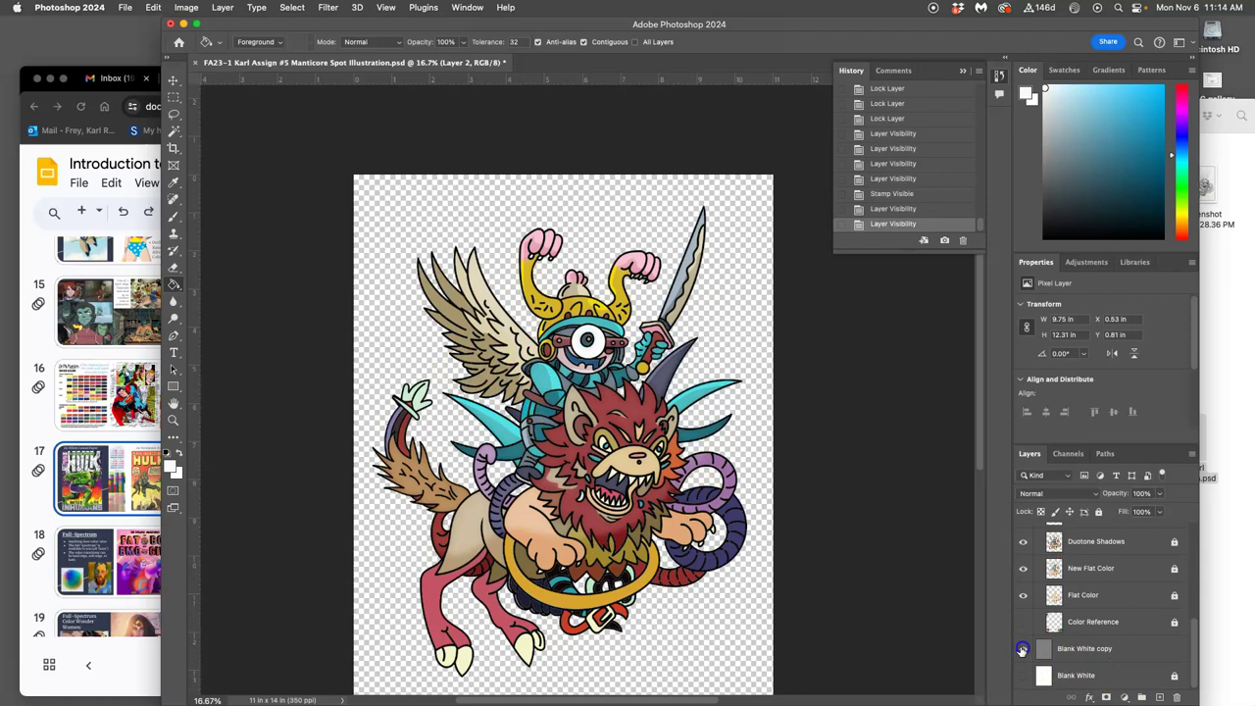
pyautogui.click(1024, 648)
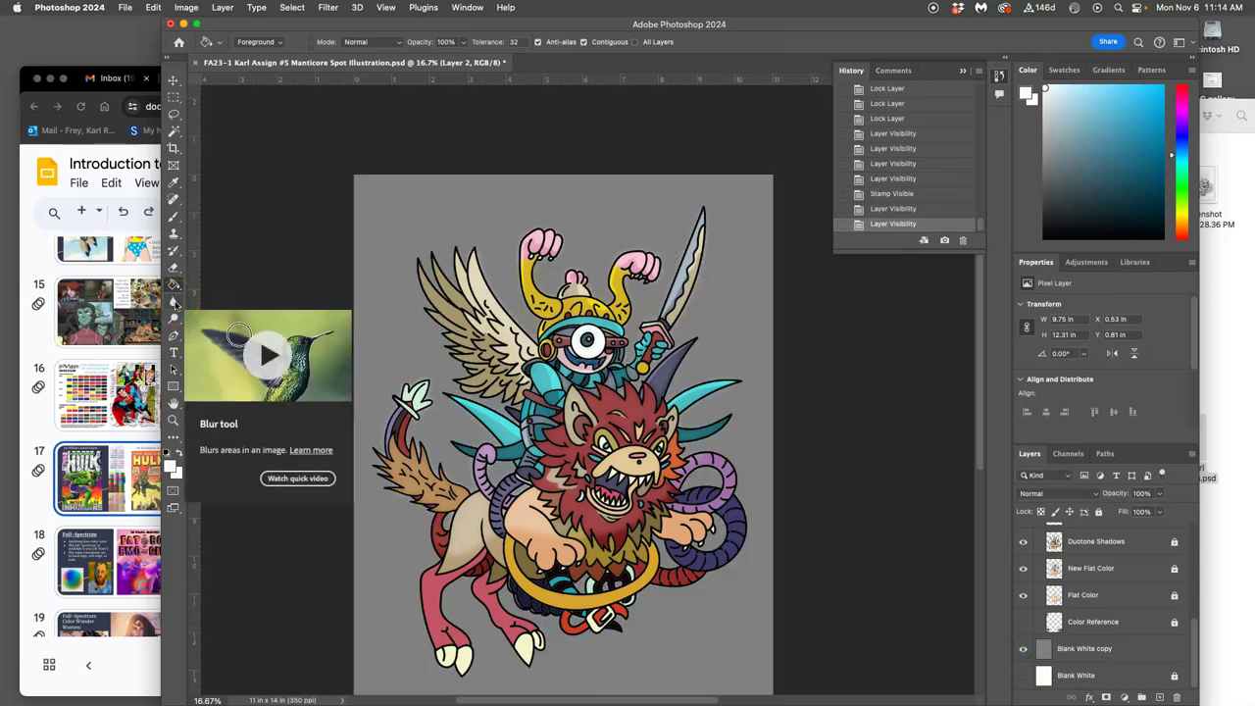
pyautogui.press('super+equal')
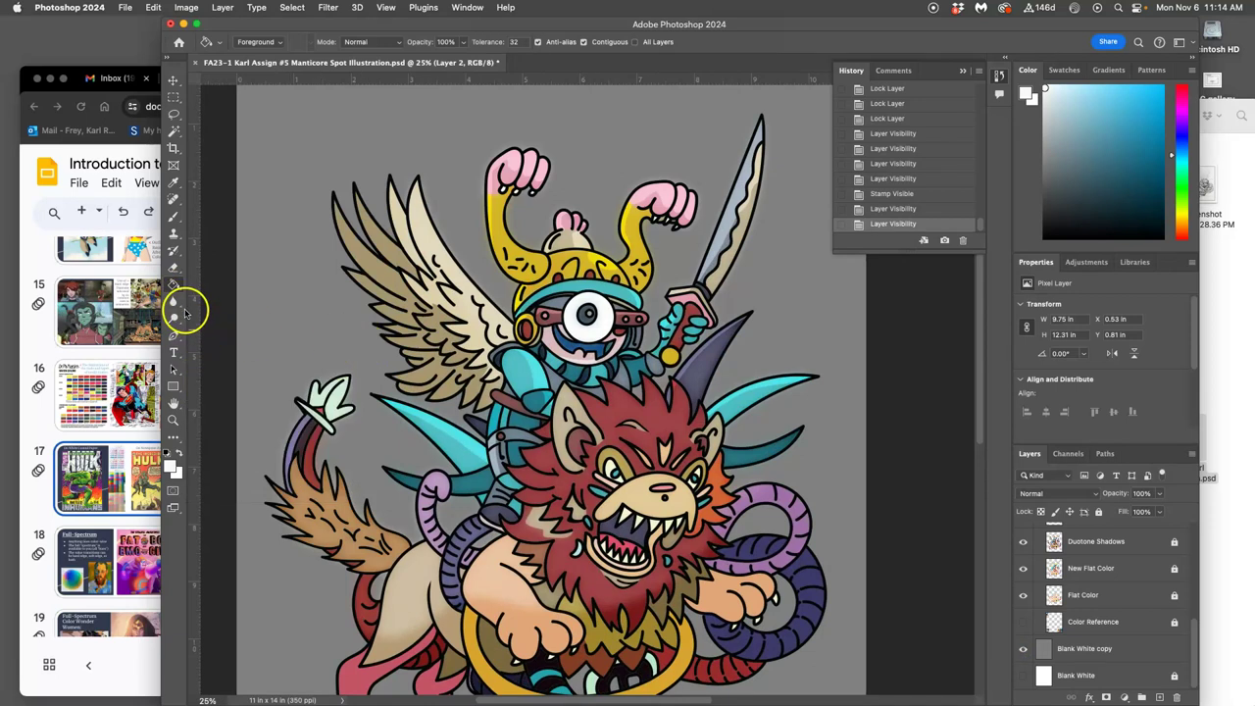
pyautogui.moveTo(163, 306); pyautogui.dragTo(51, 303)
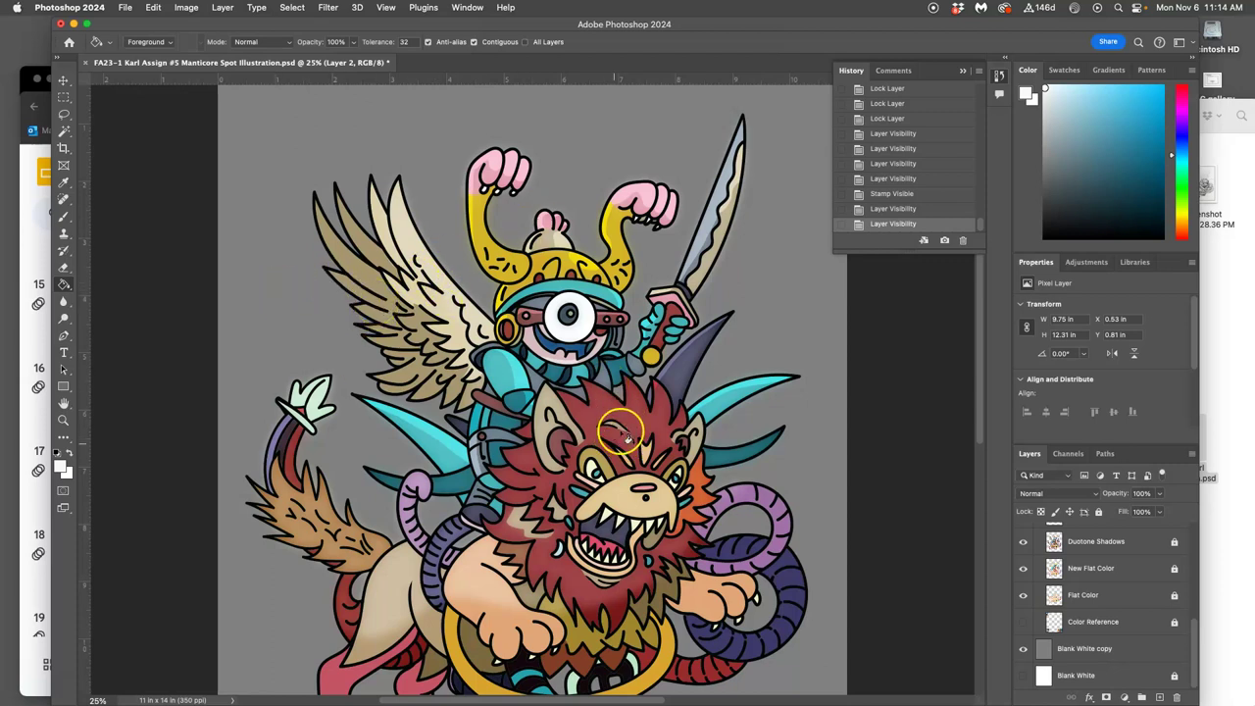
# Lighten the top and right side of the lion's red mane on Layer 2 with the Dodge tool at 16% midtone exposure
pyautogui.scroll(-5, 595, 257)
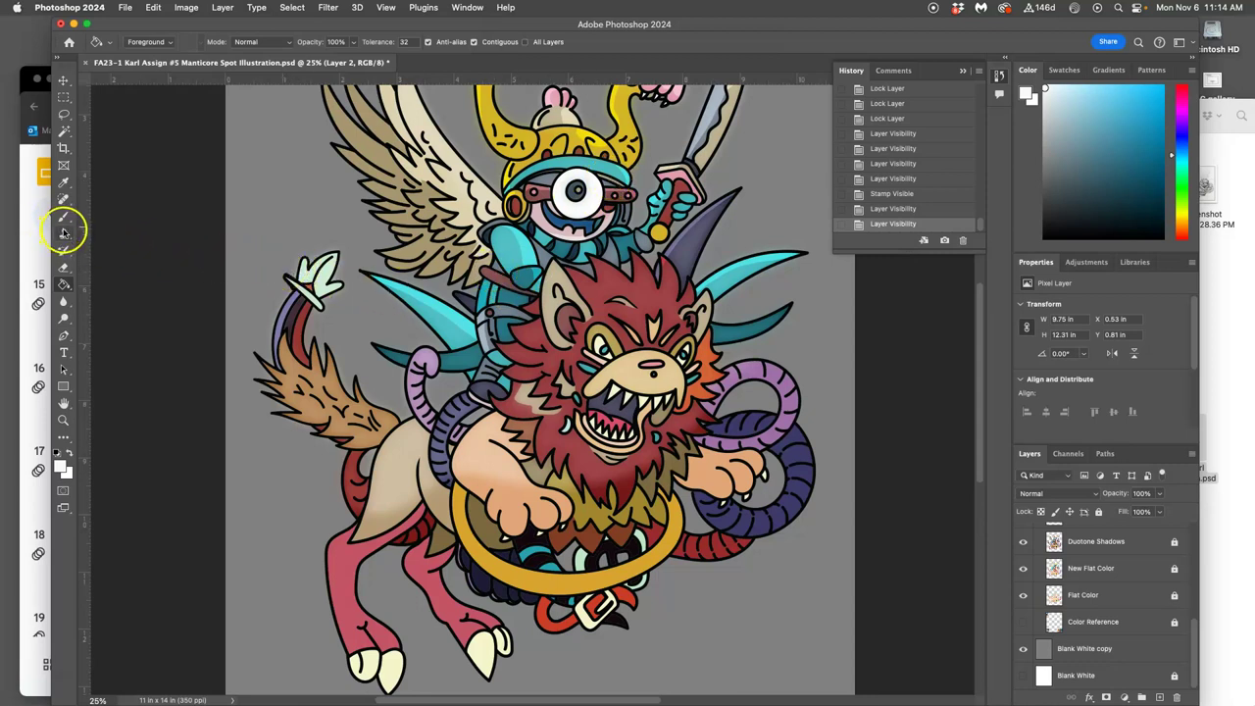
pyautogui.moveTo(65, 324)
pyautogui.mouseDown()
pyautogui.moveTo(106, 317)
pyautogui.moveTo(108, 332)
pyautogui.mouseUp()
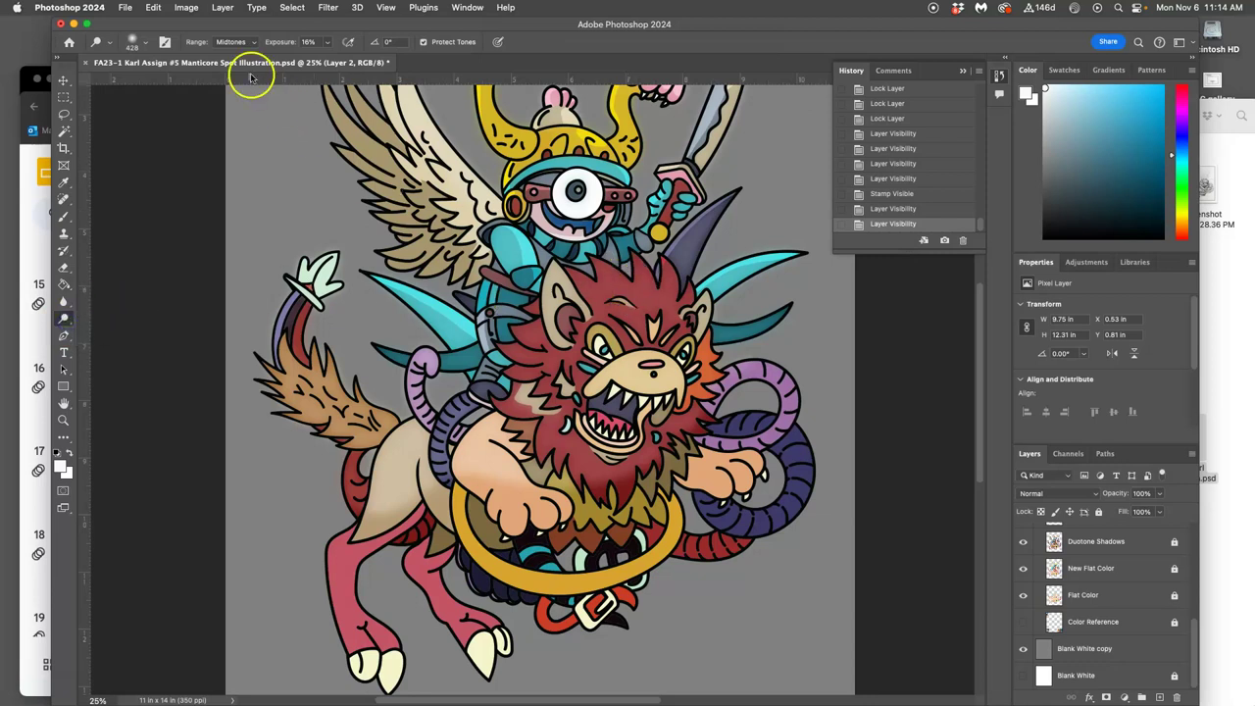
pyautogui.moveTo(402, 27); pyautogui.dragTo(403, 20)
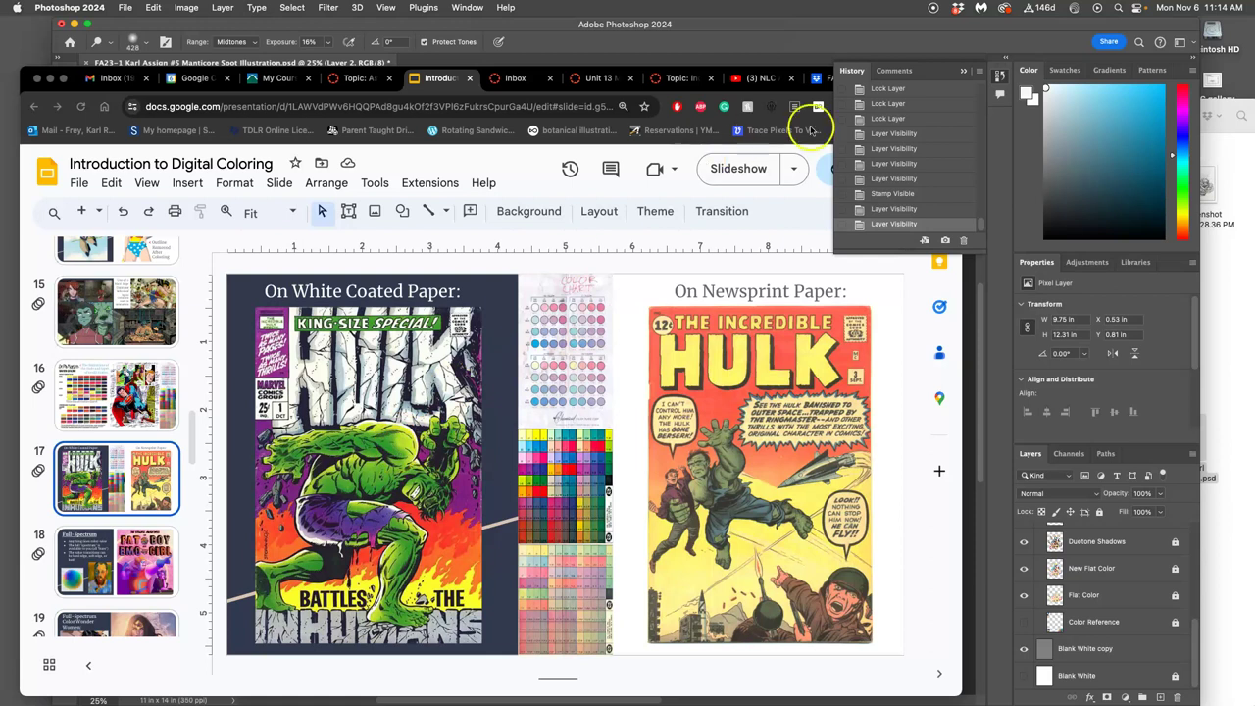
pyautogui.click(989, 35)
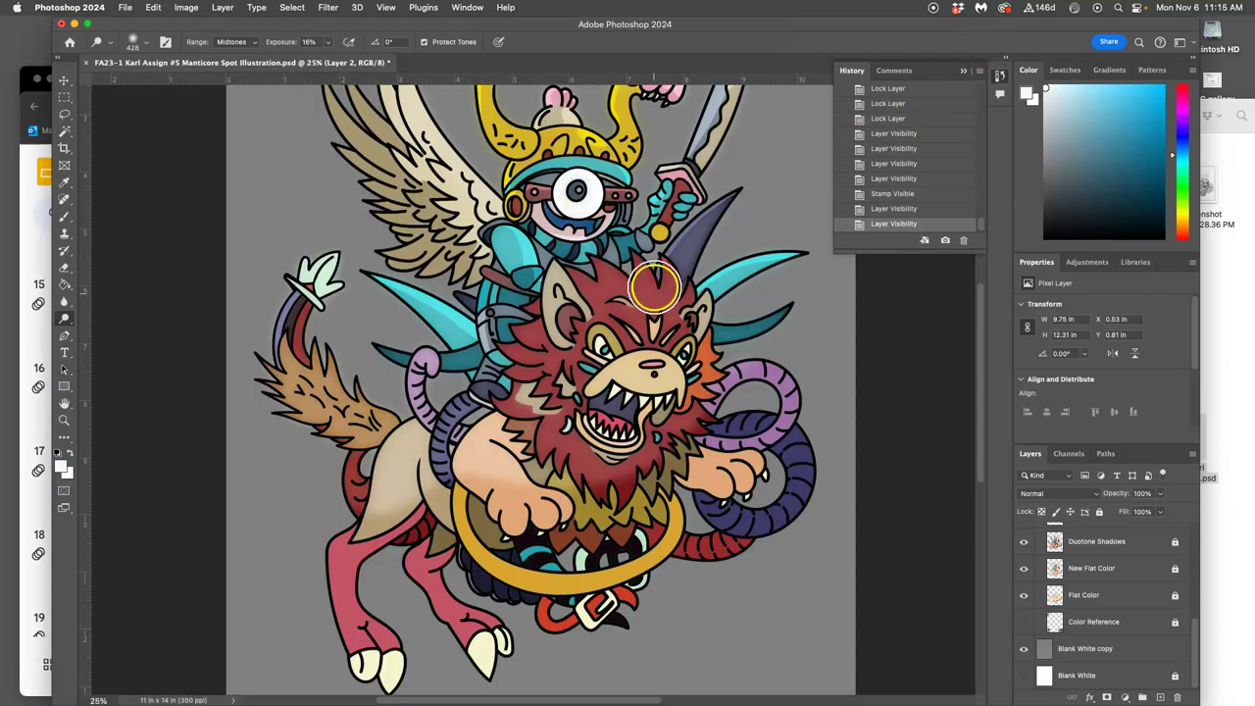
pyautogui.moveTo(647, 300); pyautogui.dragTo(644, 291)
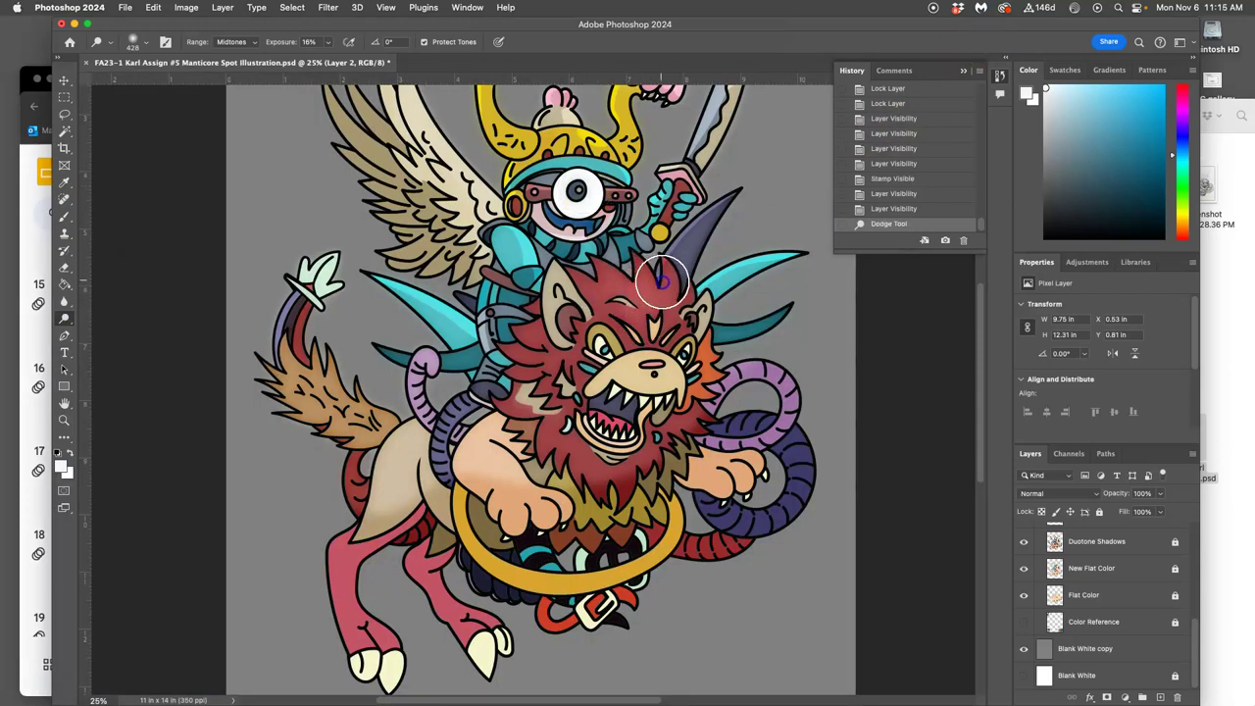
pyautogui.click(663, 282)
pyautogui.click(692, 323)
pyautogui.click(704, 359)
pyautogui.click(685, 333)
pyautogui.click(680, 379)
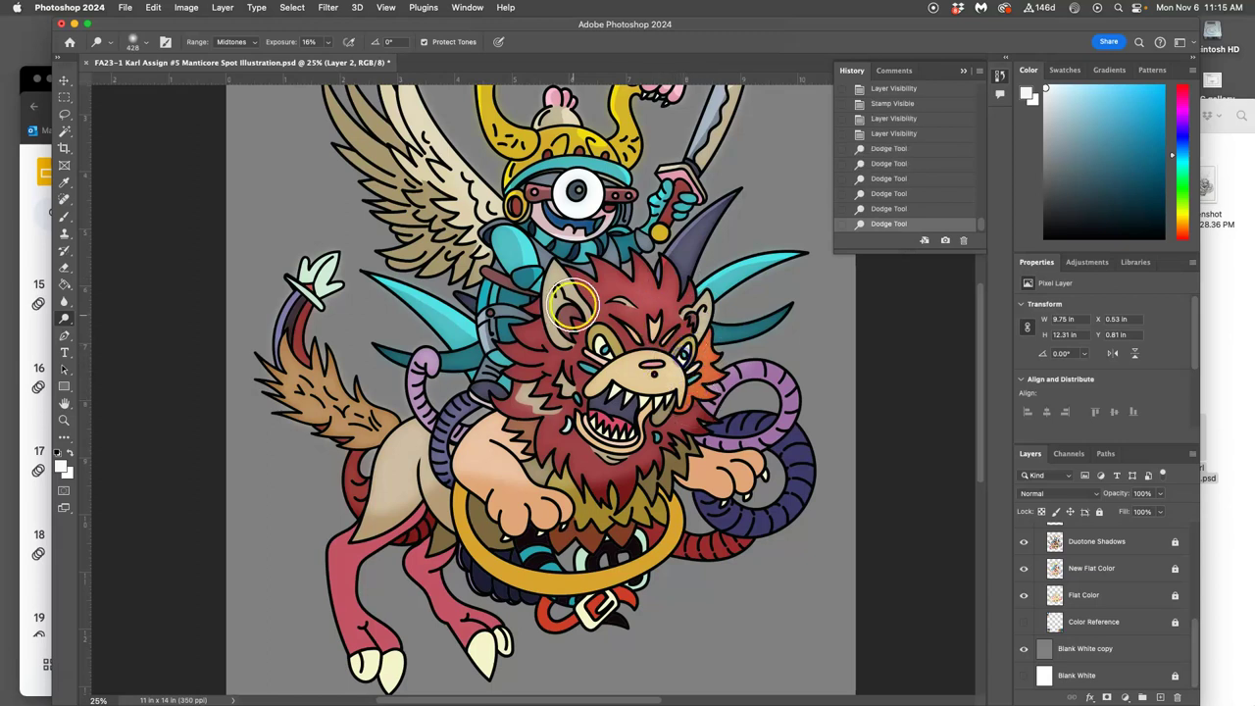
# Dodge highlights onto the lion's left ear, the wing feathers, the helmet and its horns, and the sword
pyautogui.click(558, 289)
pyautogui.click(555, 321)
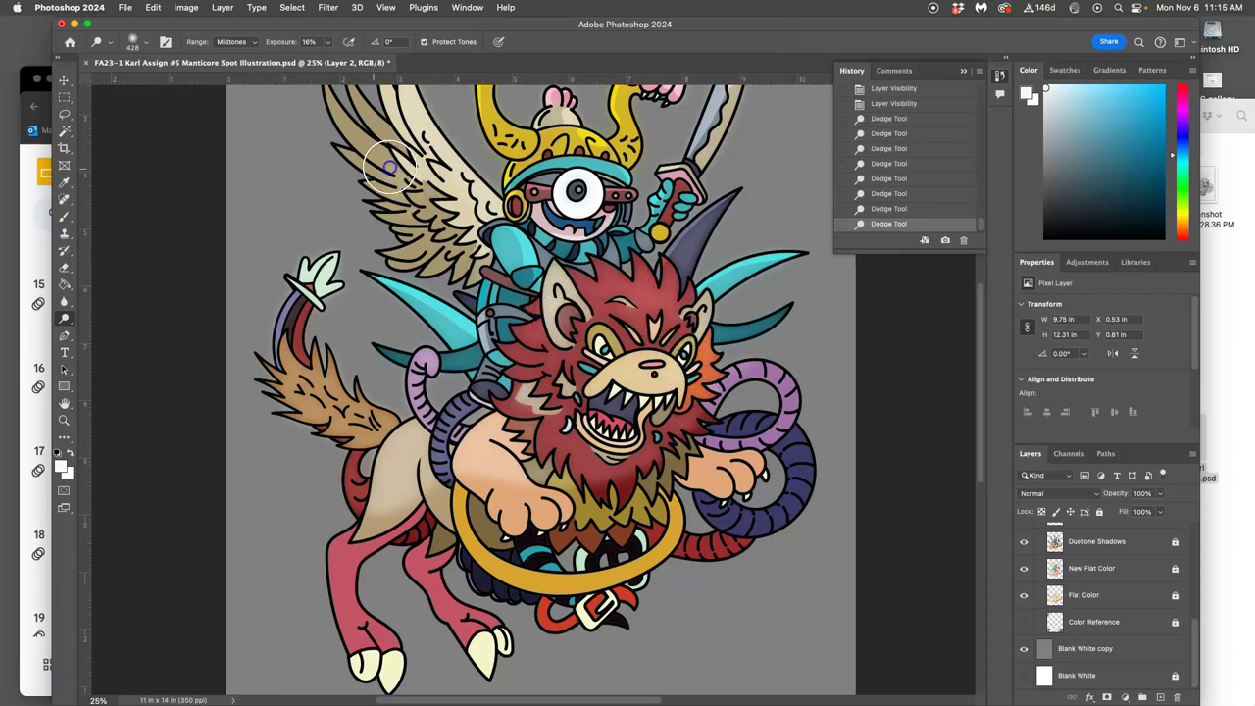
pyautogui.moveTo(389, 167)
pyautogui.mouseDown()
pyautogui.moveTo(395, 129)
pyautogui.moveTo(395, 190)
pyautogui.moveTo(422, 235)
pyautogui.moveTo(446, 245)
pyautogui.moveTo(474, 188)
pyautogui.mouseUp()
pyautogui.moveTo(607, 142)
pyautogui.mouseDown()
pyautogui.moveTo(634, 154)
pyautogui.moveTo(624, 130)
pyautogui.moveTo(615, 115)
pyautogui.mouseUp()
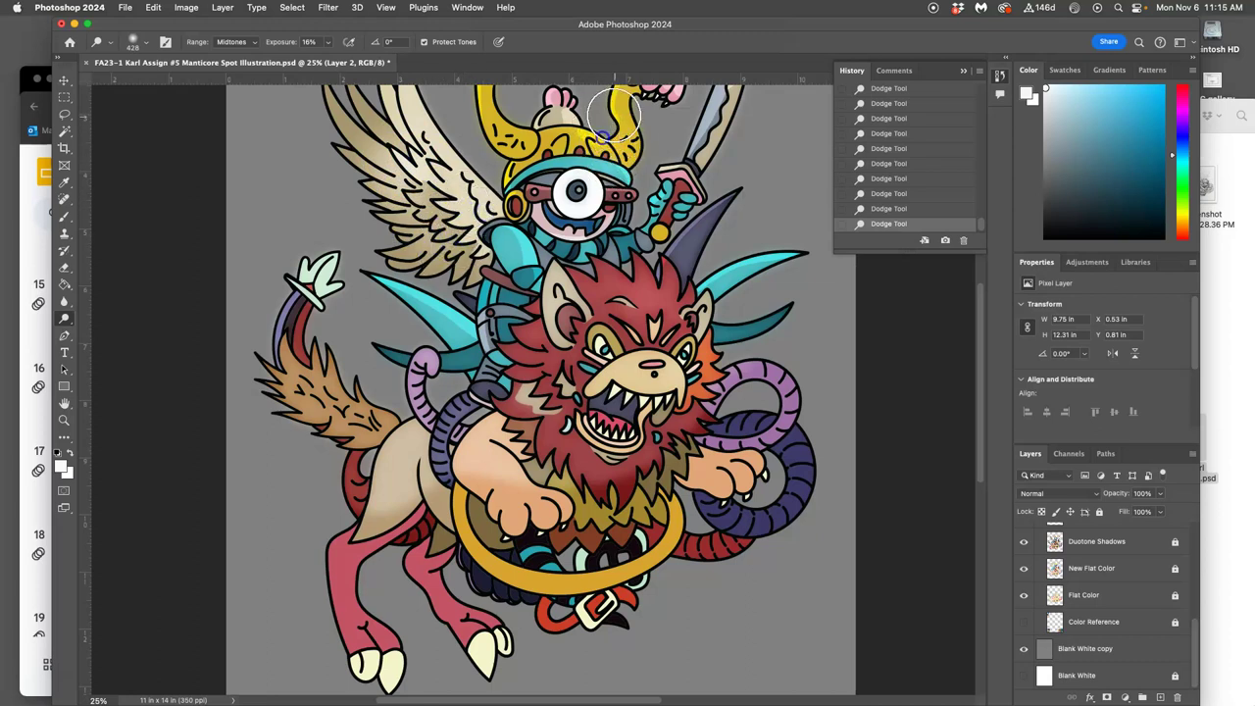
pyautogui.scroll(5, 681, 206)
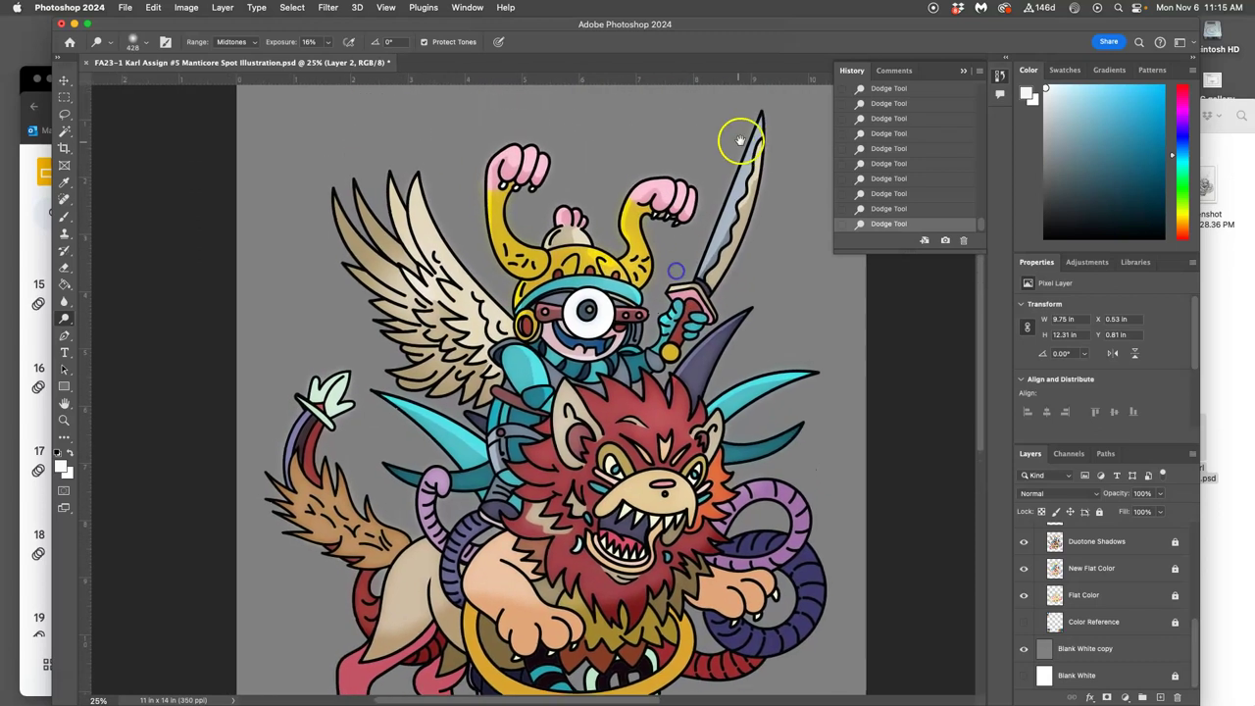
pyautogui.moveTo(762, 163); pyautogui.dragTo(723, 143)
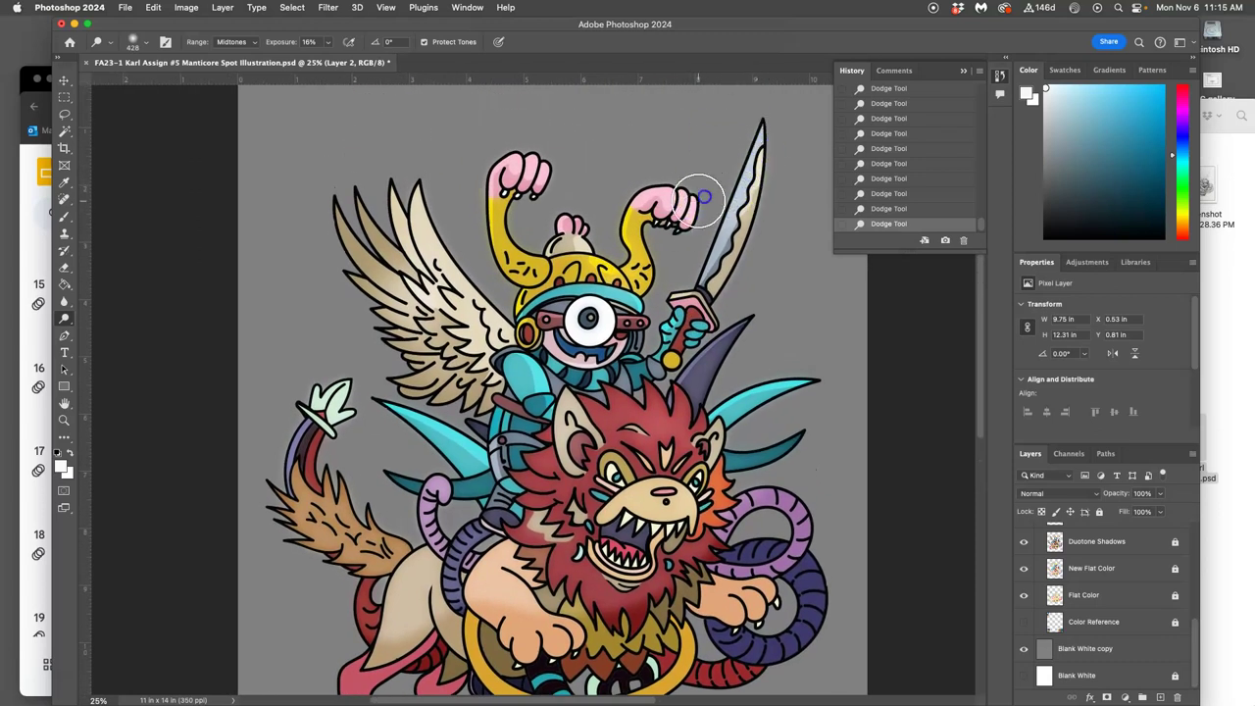
pyautogui.moveTo(635, 190); pyautogui.dragTo(619, 292)
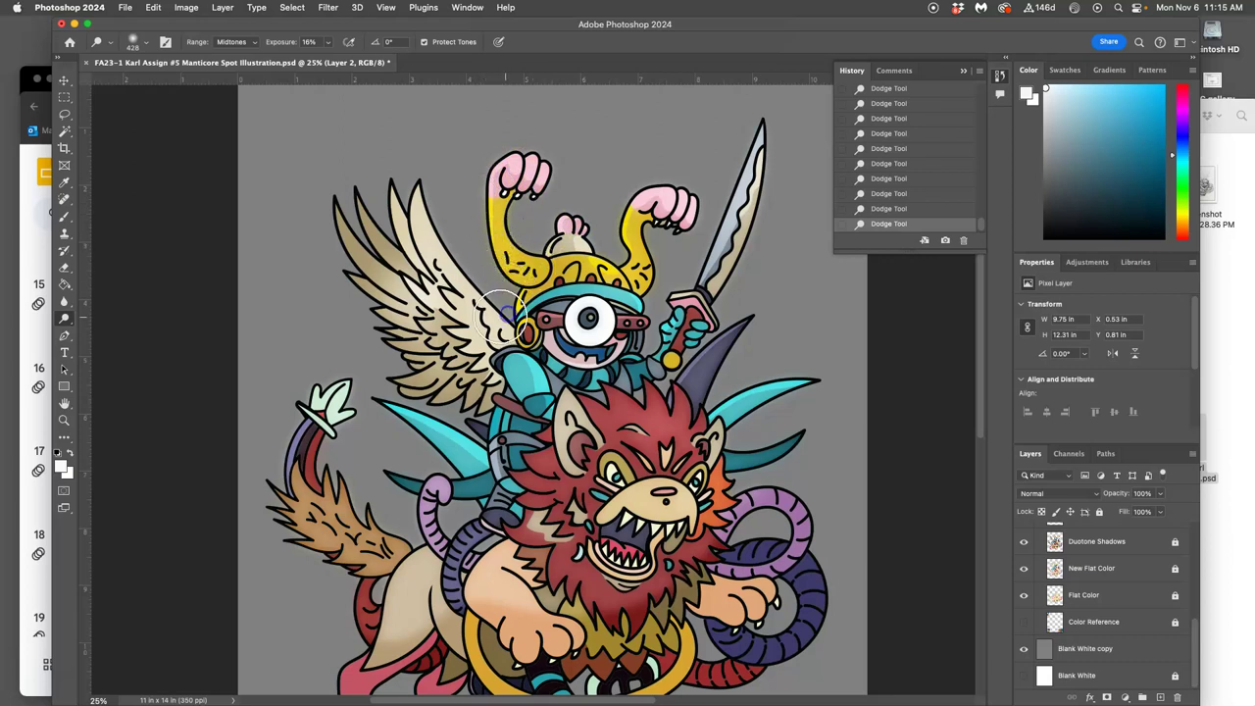
pyautogui.moveTo(422, 223)
pyautogui.mouseDown()
pyautogui.moveTo(398, 245)
pyautogui.moveTo(401, 277)
pyautogui.moveTo(381, 263)
pyautogui.moveTo(386, 222)
pyautogui.moveTo(351, 263)
pyautogui.moveTo(352, 303)
pyautogui.moveTo(403, 391)
pyautogui.moveTo(454, 351)
pyautogui.moveTo(469, 372)
pyautogui.moveTo(503, 387)
pyautogui.mouseUp()
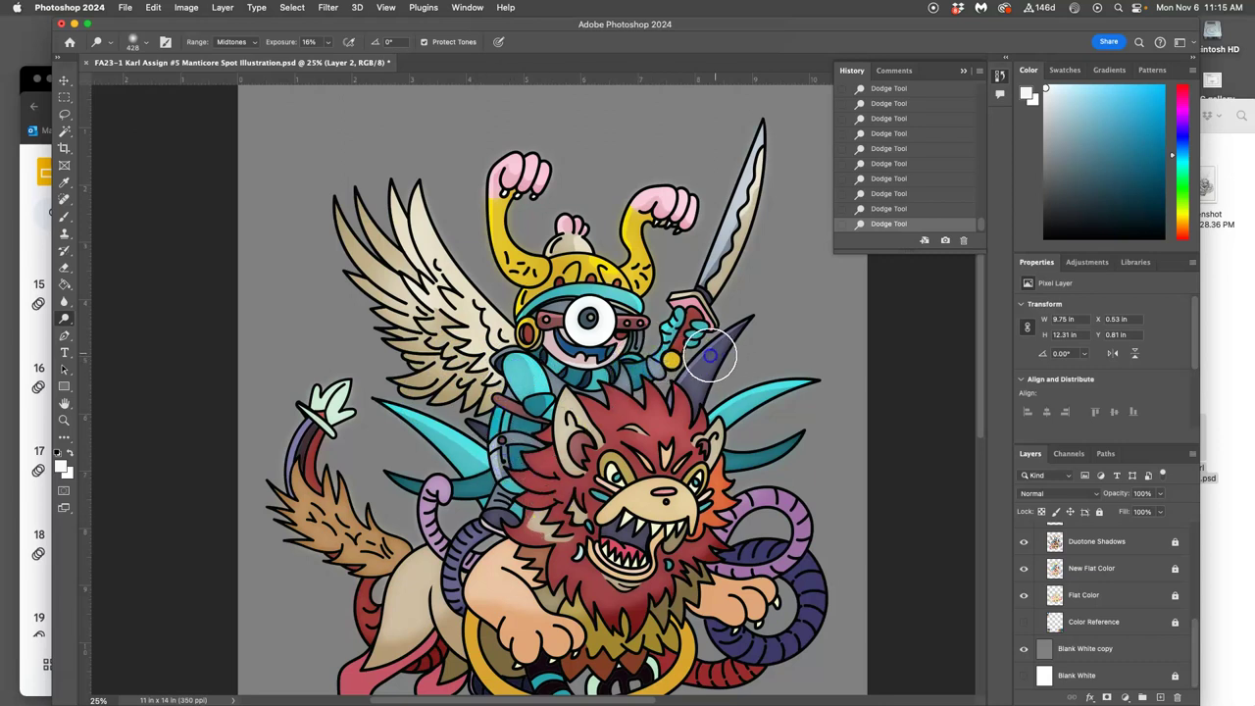
# Dodge highlights onto the purple and teal spikes, the furry tail, the foreleg and the lion's muzzle
pyautogui.moveTo(710, 356)
pyautogui.mouseDown()
pyautogui.moveTo(801, 364)
pyautogui.moveTo(759, 372)
pyautogui.moveTo(735, 468)
pyautogui.mouseUp()
pyautogui.moveTo(438, 417)
pyautogui.mouseDown()
pyautogui.moveTo(401, 410)
pyautogui.moveTo(471, 456)
pyautogui.moveTo(448, 487)
pyautogui.moveTo(389, 485)
pyautogui.mouseUp()
pyautogui.moveTo(310, 405)
pyautogui.mouseDown()
pyautogui.moveTo(335, 377)
pyautogui.moveTo(291, 477)
pyautogui.moveTo(313, 533)
pyautogui.moveTo(346, 549)
pyautogui.moveTo(390, 538)
pyautogui.moveTo(362, 530)
pyautogui.moveTo(388, 536)
pyautogui.moveTo(397, 517)
pyautogui.moveTo(374, 496)
pyautogui.moveTo(421, 563)
pyautogui.moveTo(400, 622)
pyautogui.moveTo(397, 609)
pyautogui.moveTo(522, 549)
pyautogui.moveTo(590, 565)
pyautogui.mouseUp()
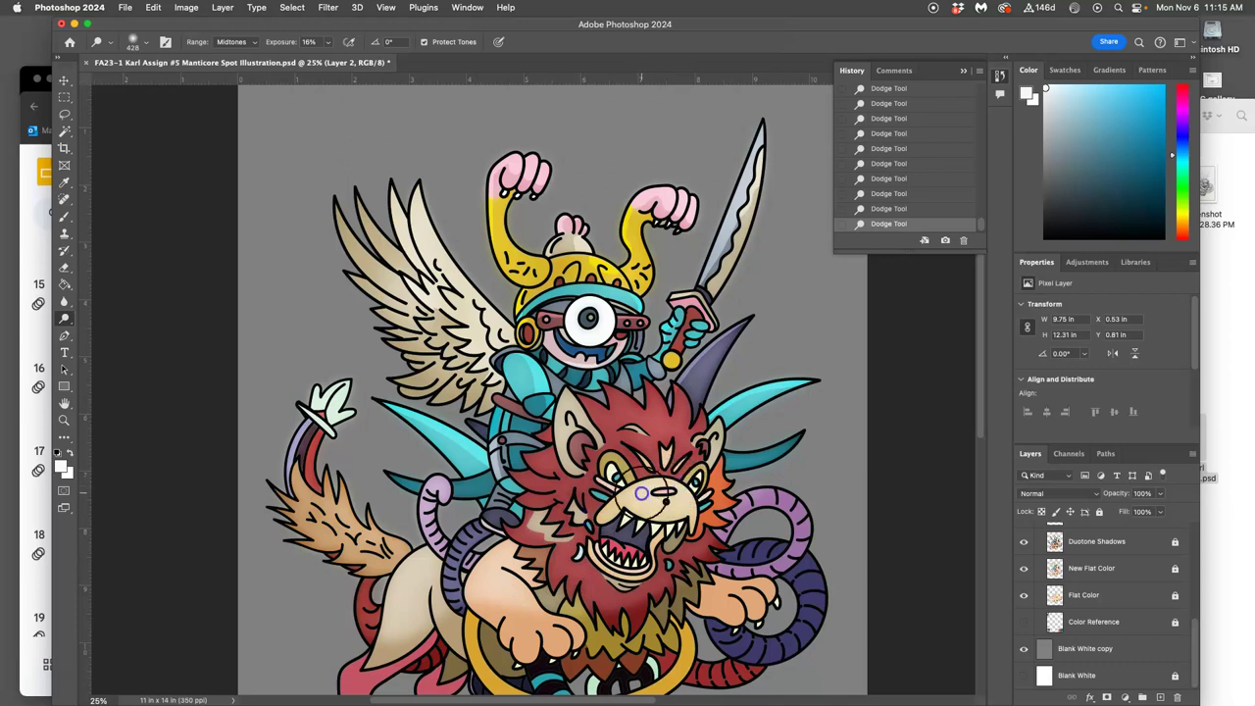
pyautogui.moveTo(641, 494)
pyautogui.mouseDown()
pyautogui.moveTo(711, 475)
pyautogui.moveTo(660, 461)
pyautogui.moveTo(595, 479)
pyautogui.moveTo(639, 447)
pyautogui.moveTo(627, 454)
pyautogui.moveTo(699, 447)
pyautogui.moveTo(713, 502)
pyautogui.moveTo(679, 601)
pyautogui.mouseUp()
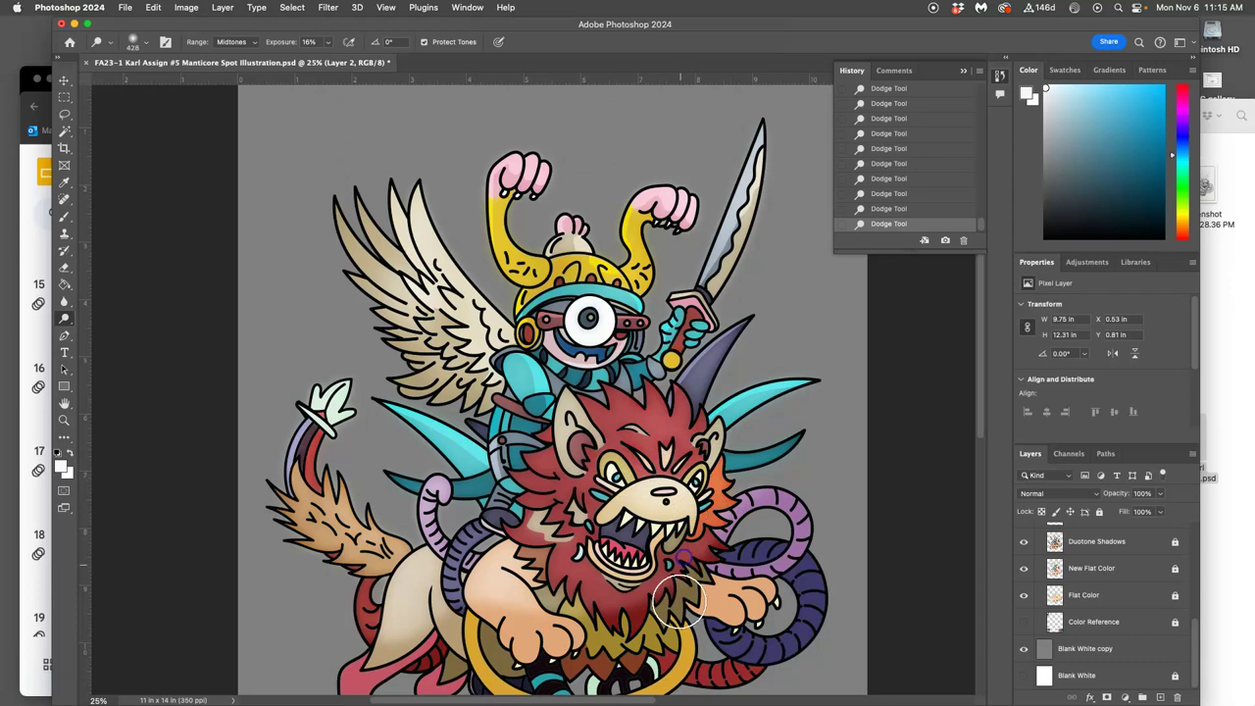
# Dodge highlights onto both front paws and the coiled purple, blue and red tentacles
pyautogui.scroll(-5, 700, 557)
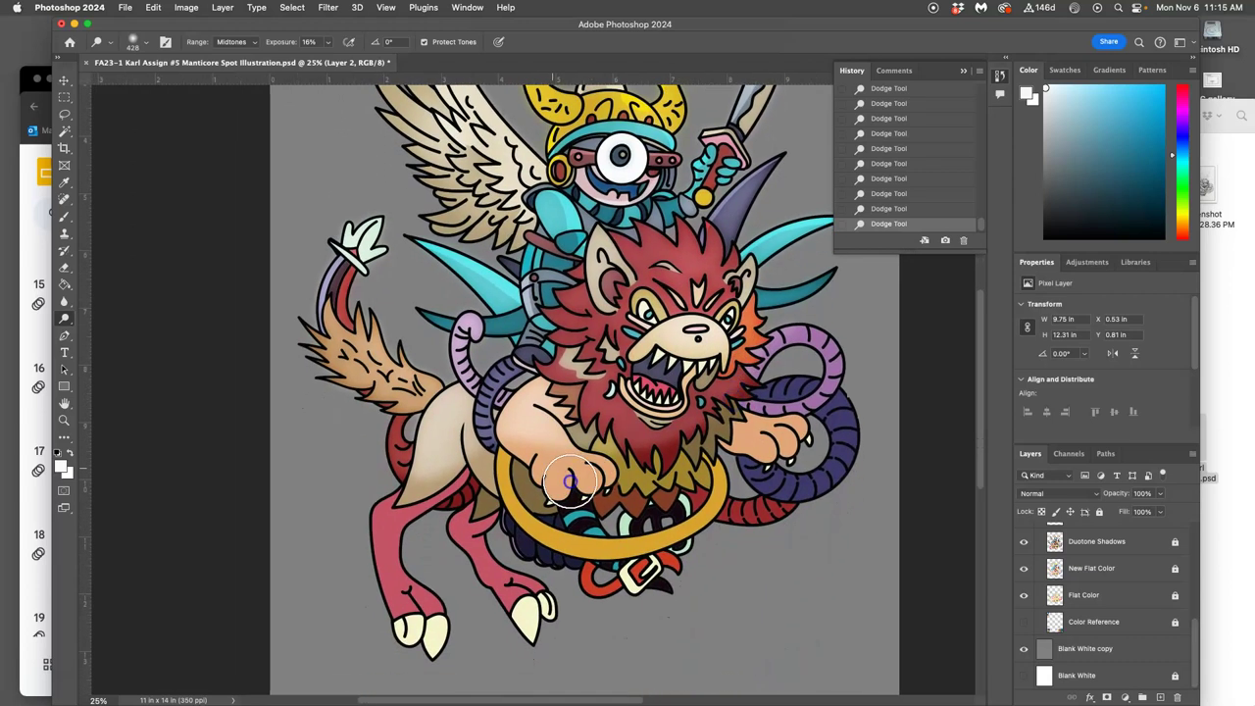
pyautogui.moveTo(578, 474)
pyautogui.mouseDown()
pyautogui.moveTo(547, 480)
pyautogui.moveTo(591, 481)
pyautogui.mouseUp()
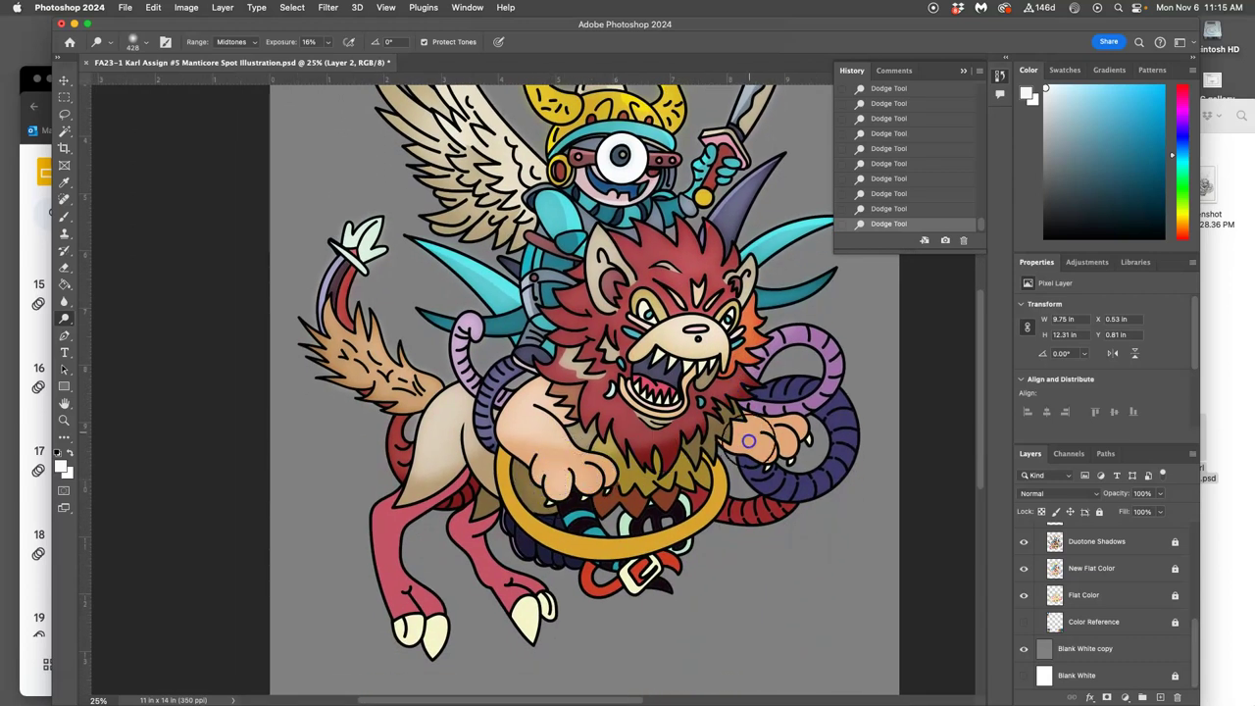
pyautogui.moveTo(776, 432); pyautogui.dragTo(783, 443)
pyautogui.click(791, 389)
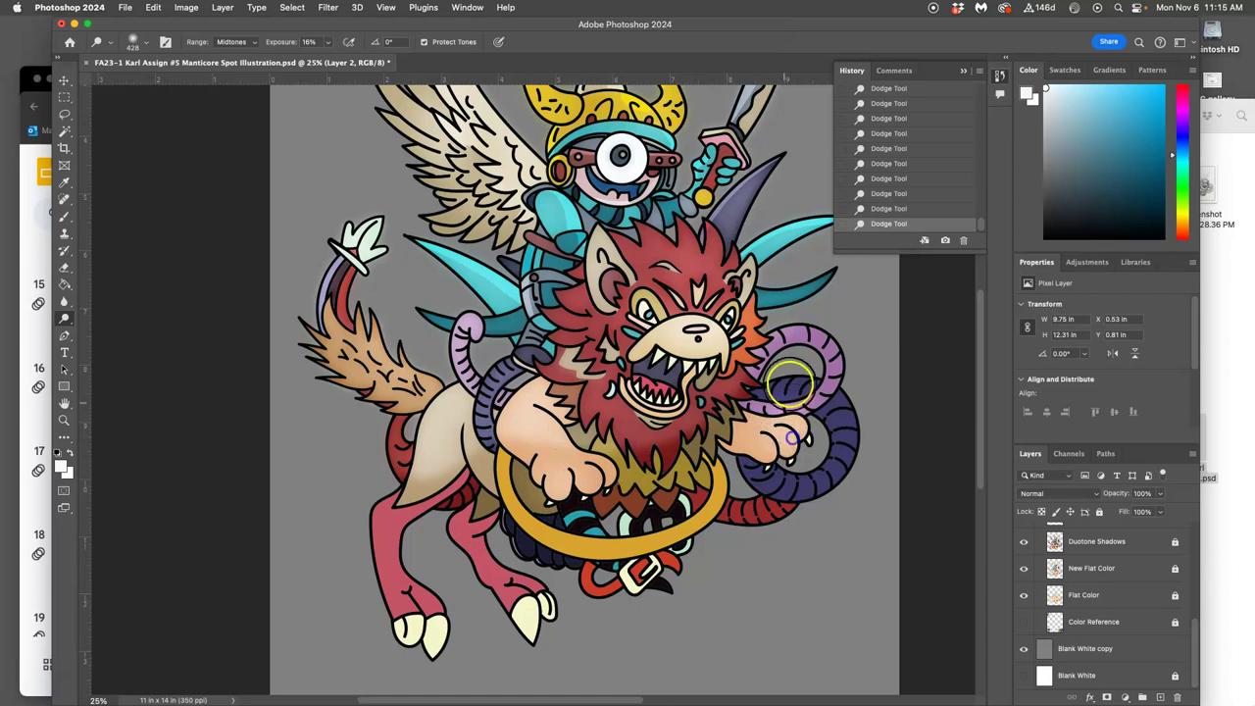
pyautogui.moveTo(848, 406)
pyautogui.mouseDown()
pyautogui.moveTo(802, 394)
pyautogui.moveTo(853, 435)
pyautogui.moveTo(813, 379)
pyautogui.moveTo(836, 462)
pyautogui.moveTo(850, 418)
pyautogui.moveTo(825, 395)
pyautogui.moveTo(799, 446)
pyautogui.moveTo(857, 443)
pyautogui.moveTo(825, 394)
pyautogui.moveTo(795, 482)
pyautogui.moveTo(847, 411)
pyautogui.moveTo(804, 389)
pyautogui.moveTo(847, 479)
pyautogui.moveTo(871, 411)
pyautogui.moveTo(825, 392)
pyautogui.moveTo(849, 468)
pyautogui.moveTo(839, 393)
pyautogui.moveTo(798, 434)
pyautogui.moveTo(853, 464)
pyautogui.moveTo(789, 397)
pyautogui.moveTo(825, 483)
pyautogui.moveTo(788, 334)
pyautogui.moveTo(862, 371)
pyautogui.moveTo(859, 346)
pyautogui.moveTo(825, 462)
pyautogui.moveTo(774, 521)
pyautogui.moveTo(732, 531)
pyautogui.moveTo(784, 517)
pyautogui.mouseUp()
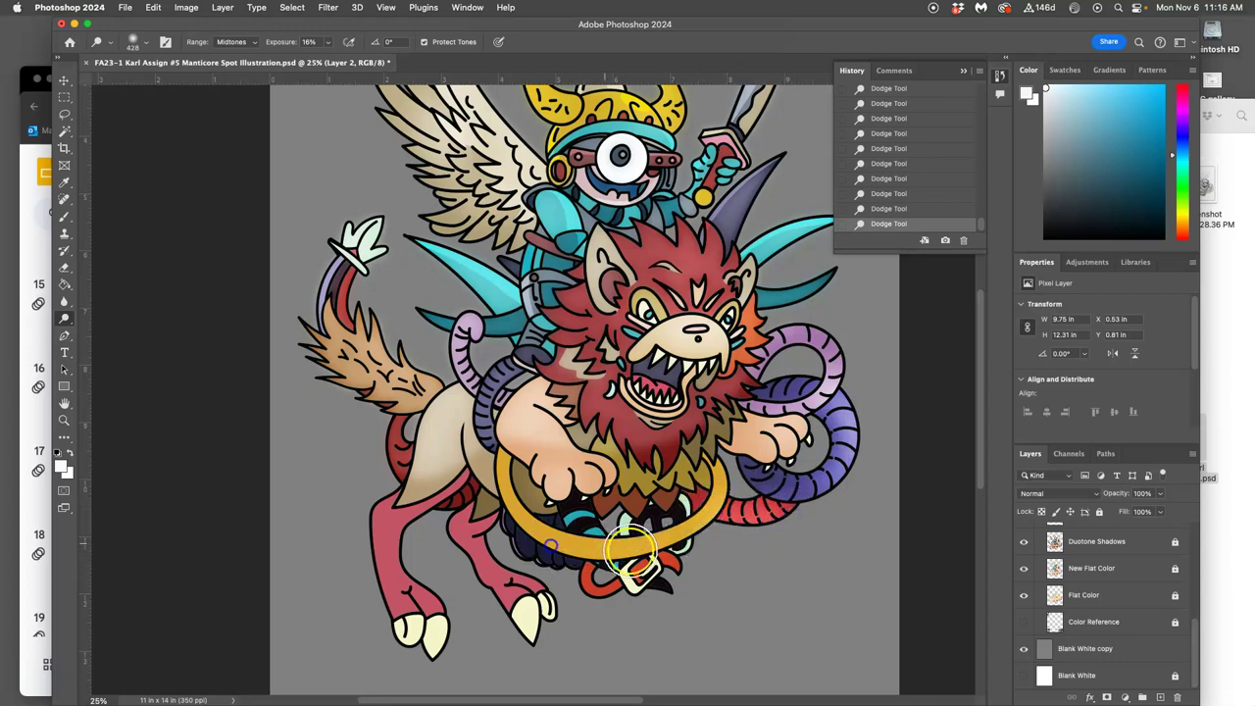
# Lighten the underside of the golden hoop, the pink hind legs and the tail with the Dodge tool
pyautogui.click(509, 532)
pyautogui.moveTo(509, 533); pyautogui.dragTo(613, 551)
pyautogui.moveTo(454, 543)
pyautogui.mouseDown()
pyautogui.moveTo(519, 618)
pyautogui.moveTo(473, 570)
pyautogui.moveTo(455, 525)
pyautogui.moveTo(465, 529)
pyautogui.moveTo(372, 591)
pyautogui.mouseUp()
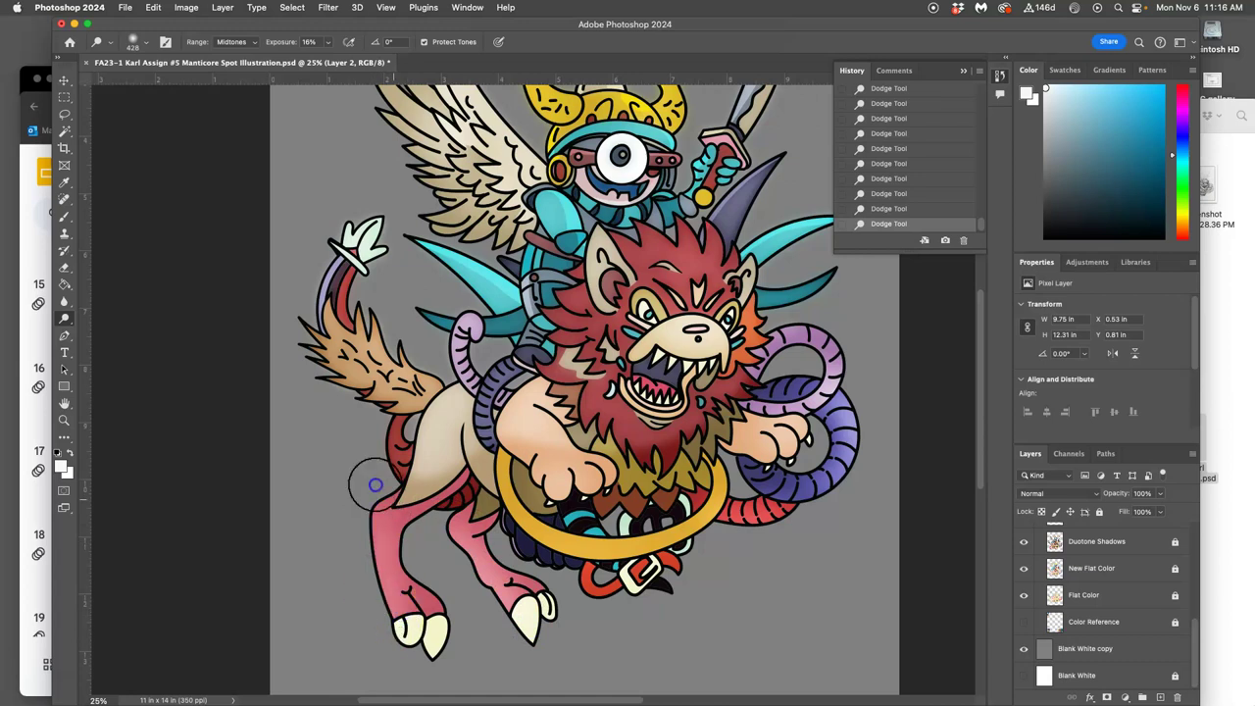
pyautogui.moveTo(373, 484)
pyautogui.mouseDown()
pyautogui.moveTo(402, 554)
pyautogui.moveTo(397, 638)
pyautogui.mouseUp()
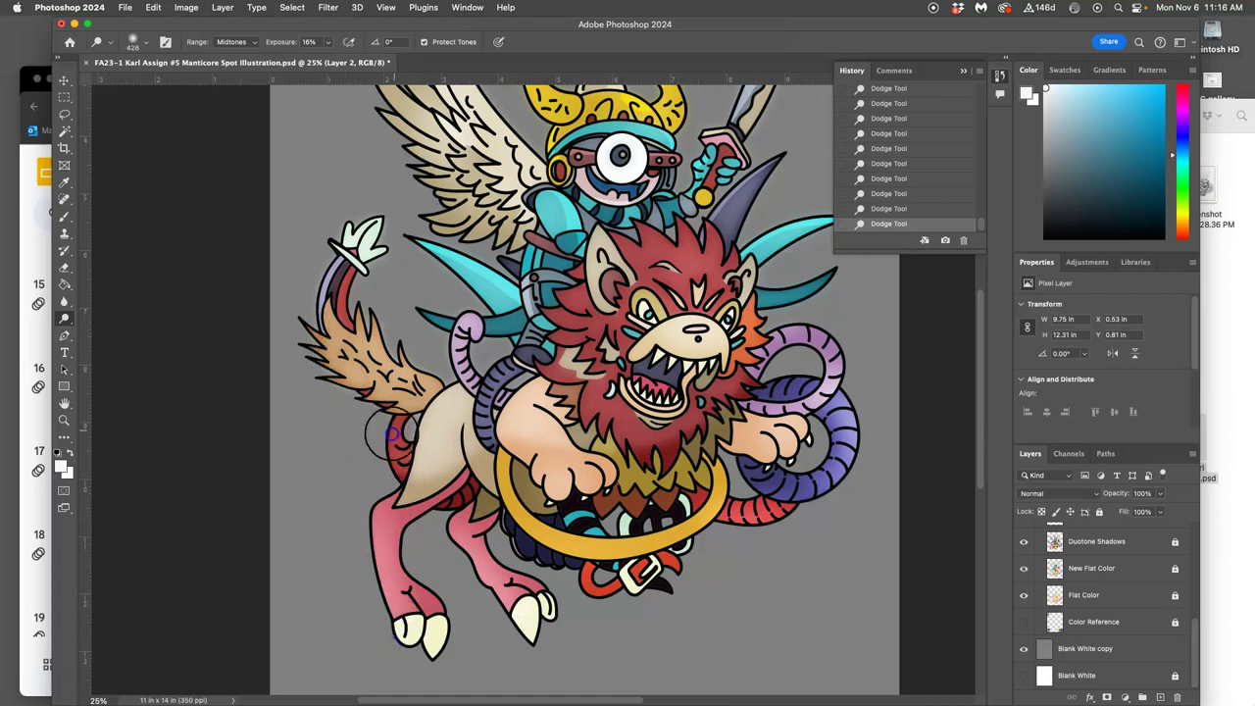
pyautogui.moveTo(404, 487)
pyautogui.mouseDown()
pyautogui.moveTo(406, 507)
pyautogui.moveTo(483, 479)
pyautogui.mouseUp()
pyautogui.moveTo(349, 283); pyautogui.dragTo(328, 359)
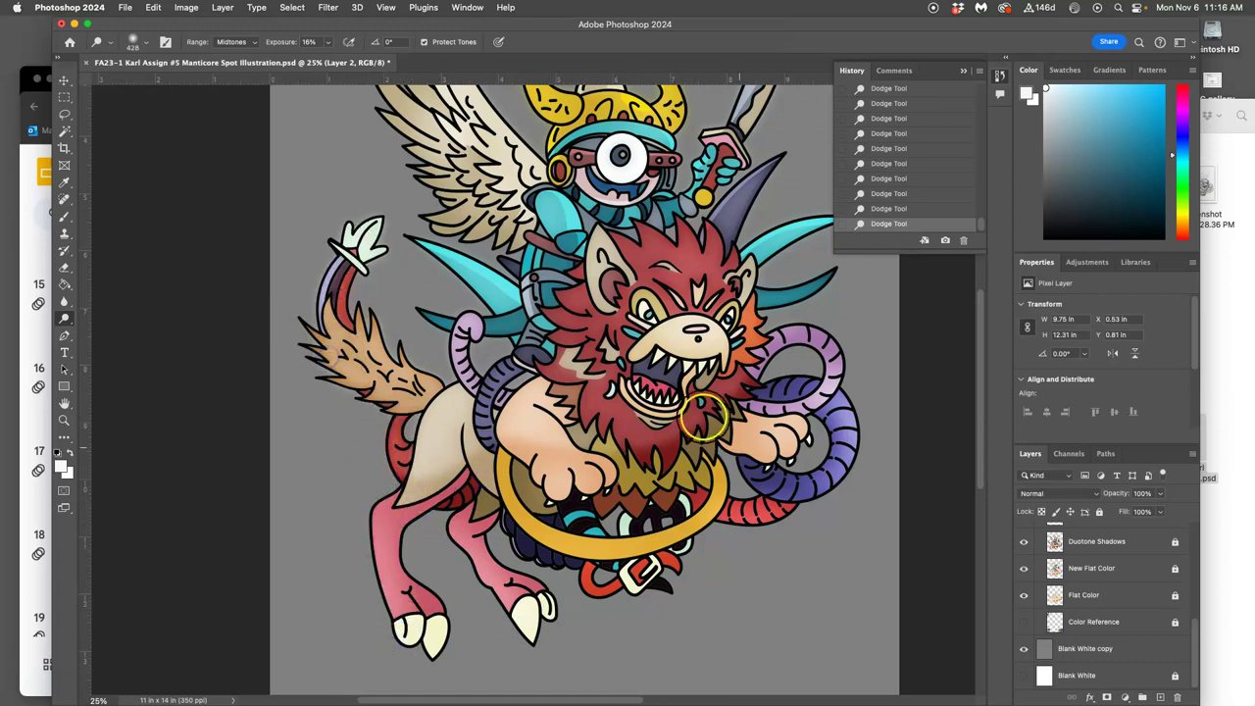
# Dodge extra highlights onto the left front paw, the golden hoop and the striped leg behind it
pyautogui.click(554, 457)
pyautogui.click(519, 442)
pyautogui.moveTo(517, 443); pyautogui.dragTo(573, 481)
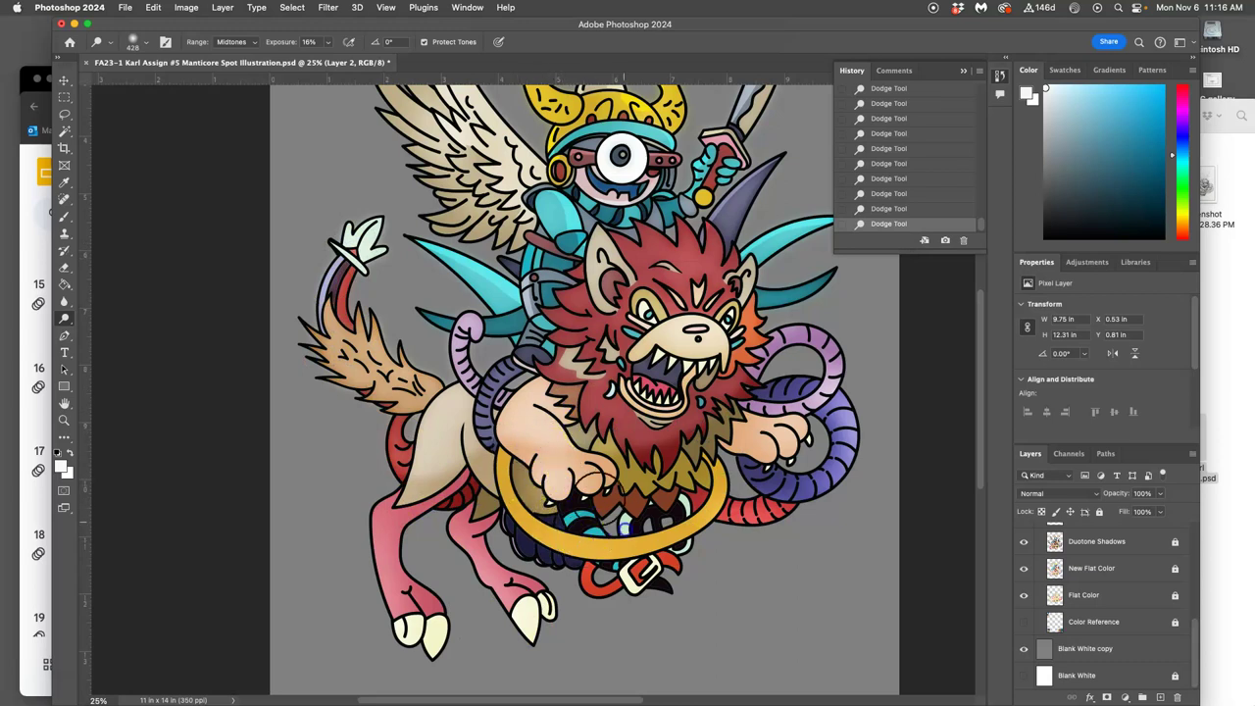
pyautogui.moveTo(624, 527)
pyautogui.mouseDown()
pyautogui.moveTo(717, 512)
pyautogui.moveTo(611, 555)
pyautogui.mouseUp()
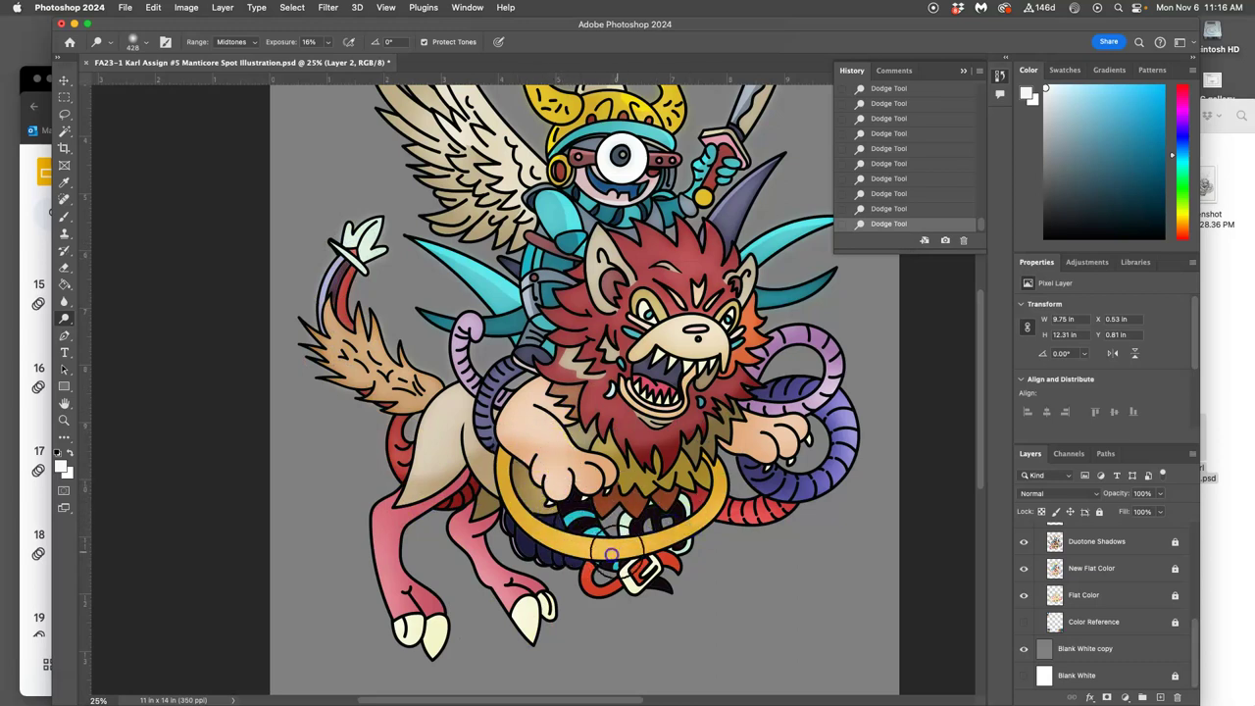
pyautogui.moveTo(581, 487); pyautogui.dragTo(589, 530)
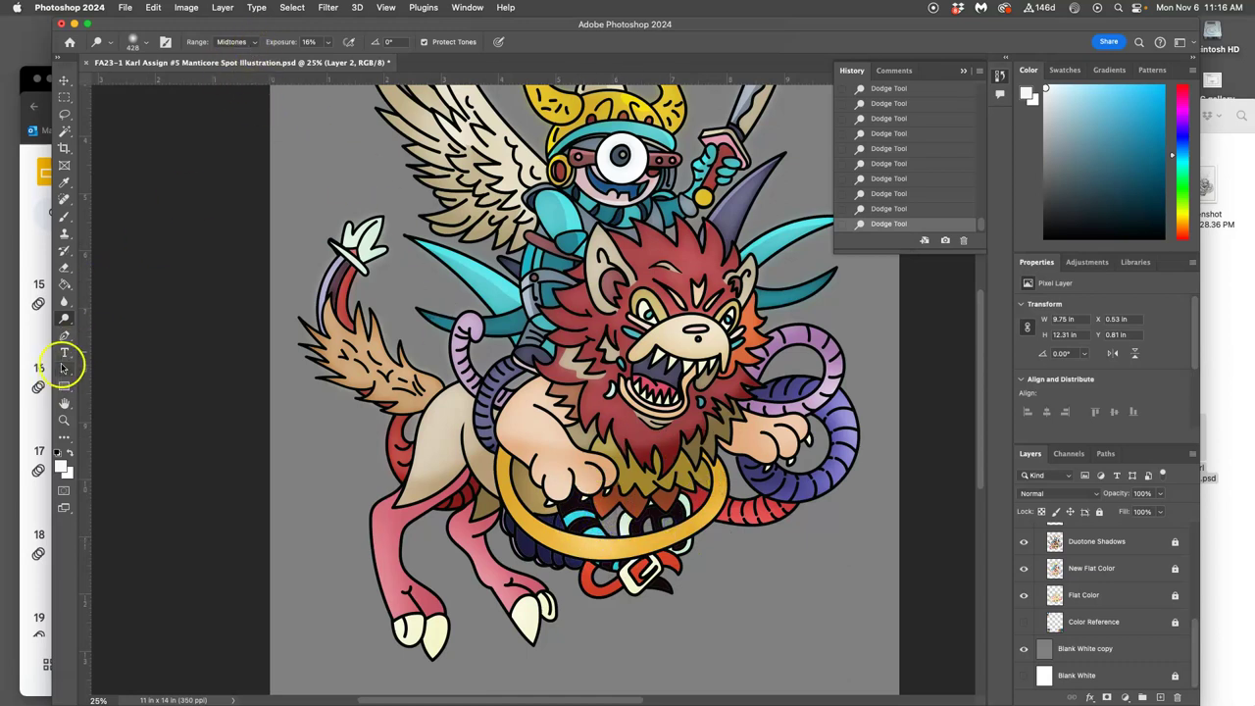
# Darken the lion's mane below the jaw and beside the face with the Burn tool at 18% midtone exposure
pyautogui.click(65, 320)
pyautogui.click(118, 330)
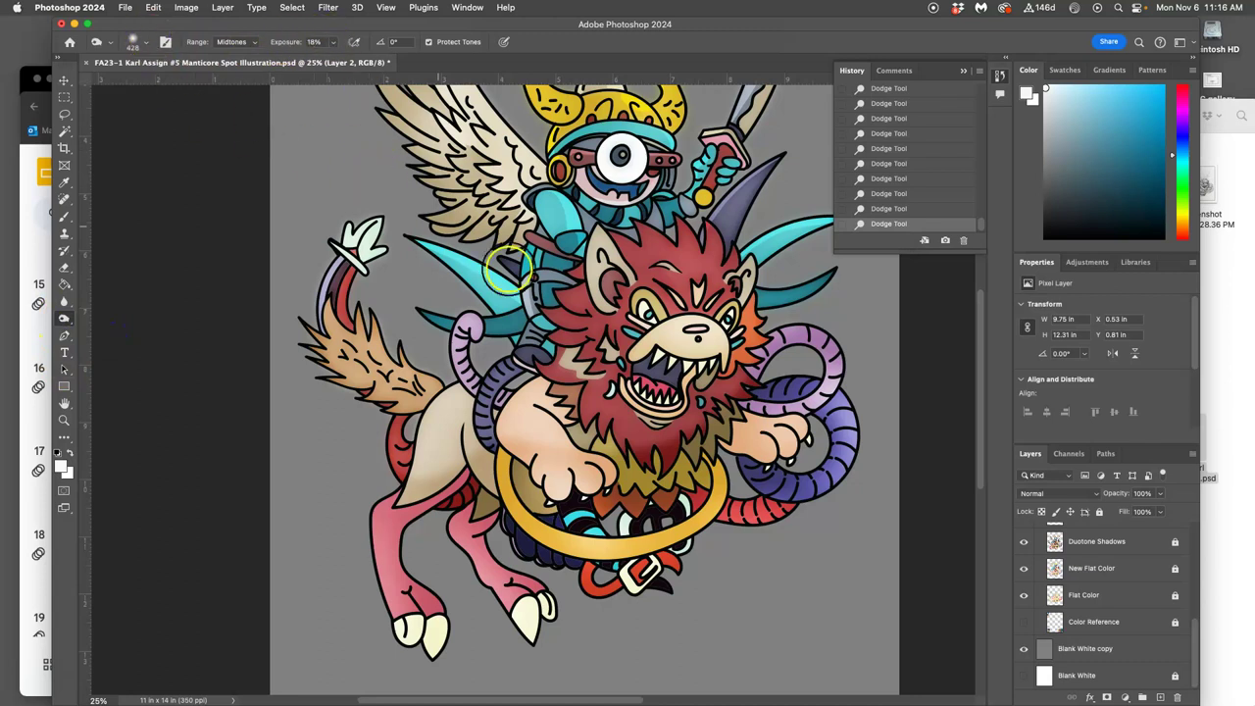
pyautogui.moveTo(625, 418); pyautogui.dragTo(642, 423)
pyautogui.click(615, 398)
pyautogui.click(615, 388)
pyautogui.click(649, 336)
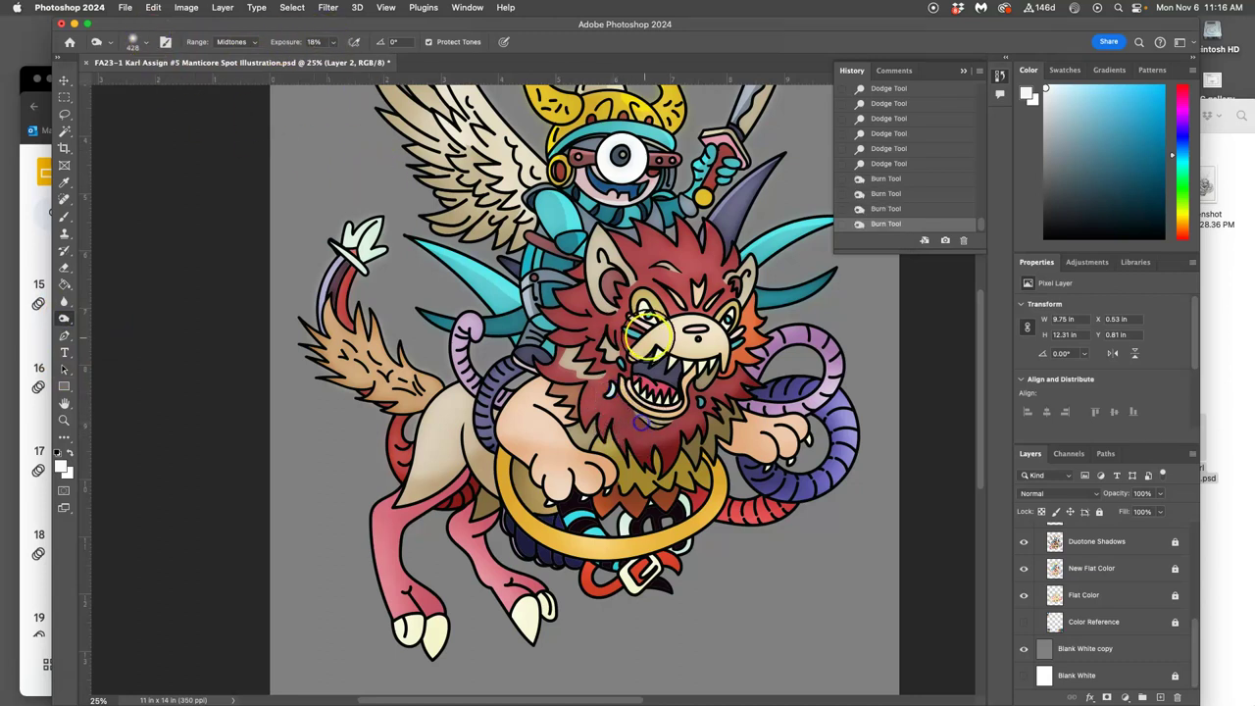
pyautogui.click(641, 360)
pyautogui.click(640, 369)
pyautogui.moveTo(639, 369)
pyautogui.mouseDown()
pyautogui.moveTo(676, 338)
pyautogui.moveTo(717, 359)
pyautogui.moveTo(613, 295)
pyautogui.moveTo(608, 328)
pyautogui.moveTo(610, 287)
pyautogui.mouseUp()
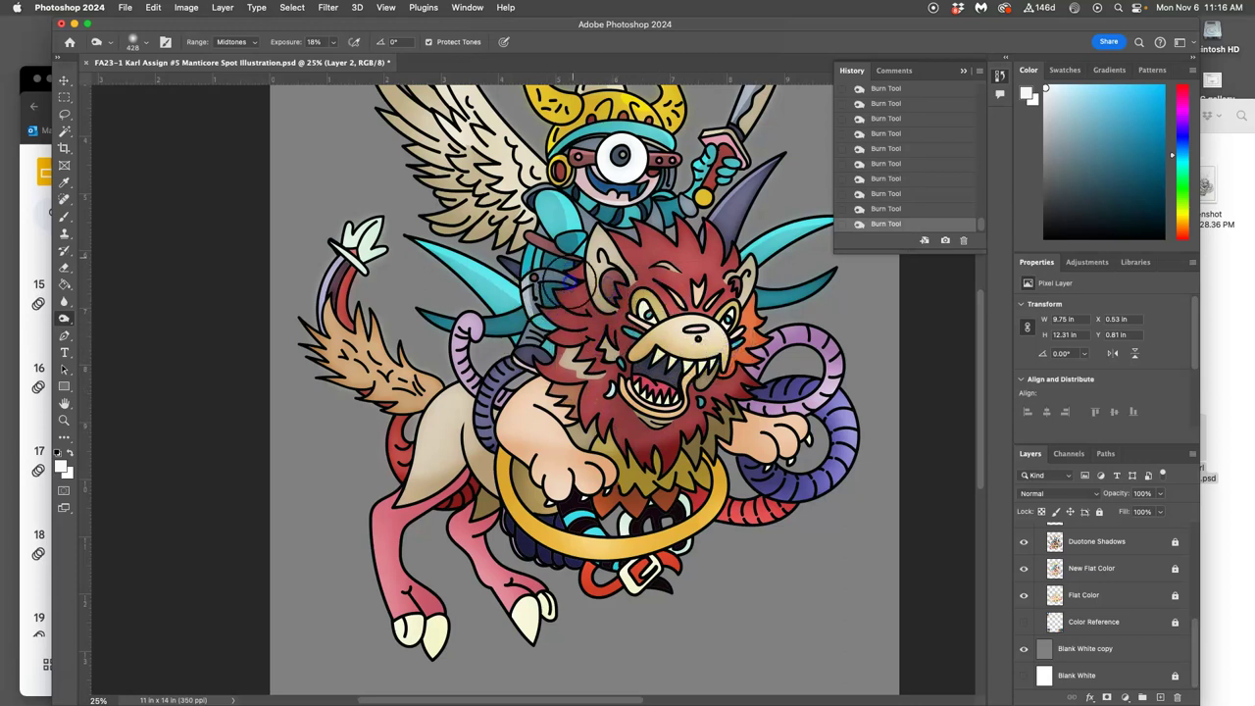
# Burn shadows along the rider's armour, the purple spike, the mane's orange edge and the front paws
pyautogui.moveTo(574, 307)
pyautogui.mouseDown()
pyautogui.moveTo(623, 240)
pyautogui.moveTo(650, 242)
pyautogui.mouseUp()
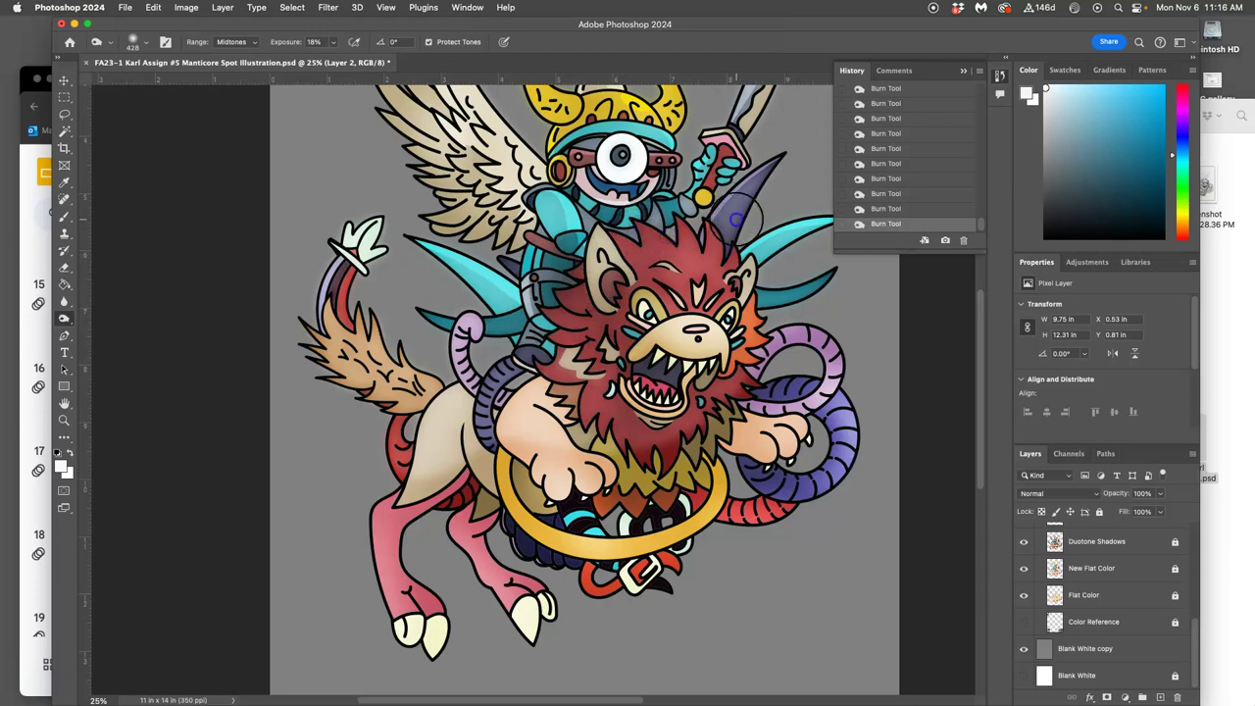
pyautogui.moveTo(737, 218)
pyautogui.mouseDown()
pyautogui.moveTo(718, 260)
pyautogui.moveTo(771, 282)
pyautogui.moveTo(759, 270)
pyautogui.moveTo(746, 317)
pyautogui.mouseUp()
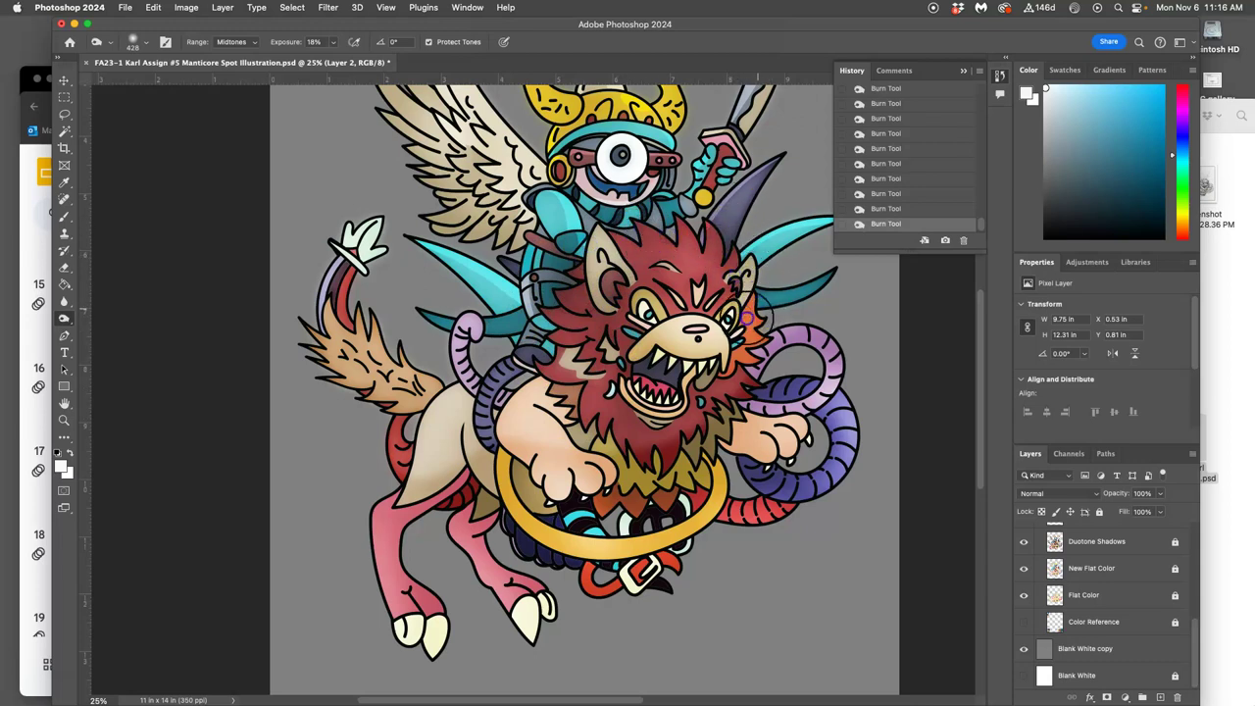
pyautogui.moveTo(743, 412)
pyautogui.mouseDown()
pyautogui.moveTo(786, 433)
pyautogui.moveTo(759, 477)
pyautogui.moveTo(796, 492)
pyautogui.moveTo(788, 467)
pyautogui.moveTo(724, 472)
pyautogui.moveTo(756, 435)
pyautogui.mouseUp()
pyautogui.moveTo(564, 473)
pyautogui.mouseDown()
pyautogui.moveTo(485, 464)
pyautogui.moveTo(495, 493)
pyautogui.moveTo(455, 480)
pyautogui.moveTo(441, 503)
pyautogui.moveTo(385, 556)
pyautogui.mouseUp()
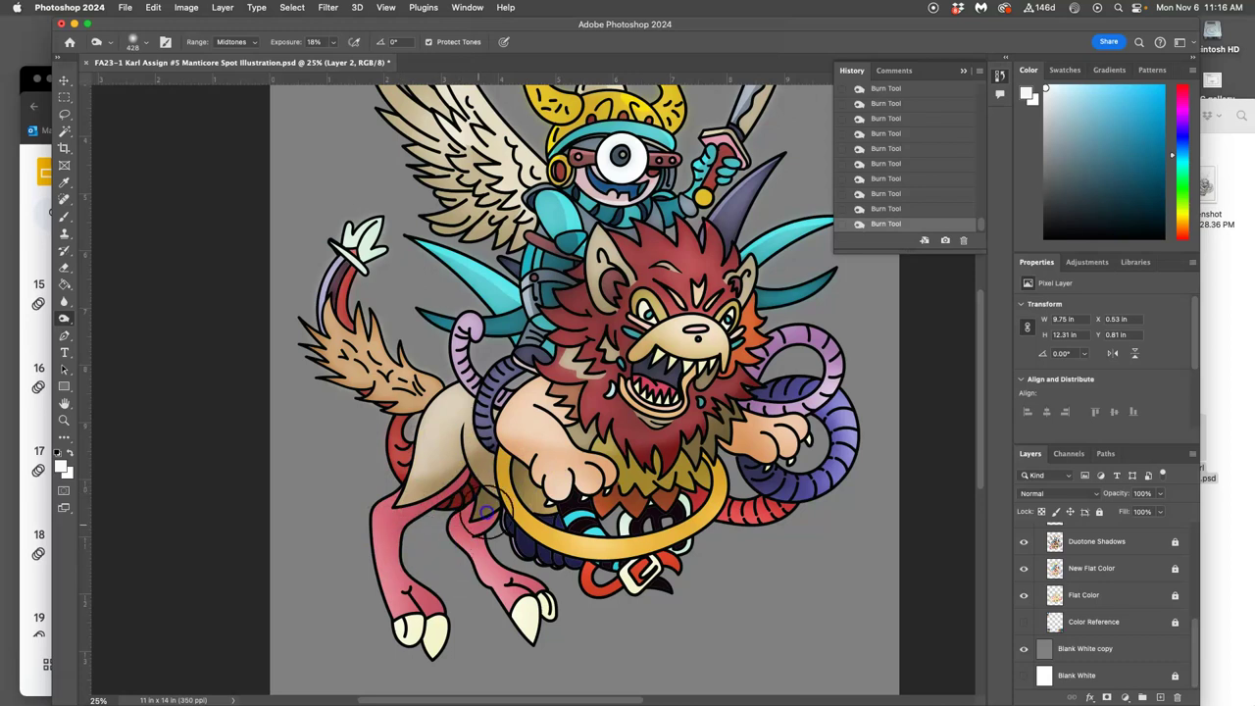
# Burn shadows into the hind legs, the tail, the rider's leg area and the right front paw
pyautogui.moveTo(488, 513)
pyautogui.mouseDown()
pyautogui.moveTo(529, 559)
pyautogui.moveTo(412, 456)
pyautogui.moveTo(402, 378)
pyautogui.moveTo(368, 396)
pyautogui.moveTo(348, 350)
pyautogui.moveTo(346, 273)
pyautogui.moveTo(343, 294)
pyautogui.moveTo(437, 252)
pyautogui.moveTo(390, 223)
pyautogui.mouseUp()
pyautogui.moveTo(362, 288); pyautogui.dragTo(358, 331)
pyautogui.moveTo(520, 310)
pyautogui.mouseDown()
pyautogui.moveTo(464, 267)
pyautogui.moveTo(498, 328)
pyautogui.mouseUp()
pyautogui.moveTo(779, 448)
pyautogui.mouseDown()
pyautogui.moveTo(689, 534)
pyautogui.moveTo(500, 392)
pyautogui.moveTo(564, 358)
pyautogui.mouseUp()
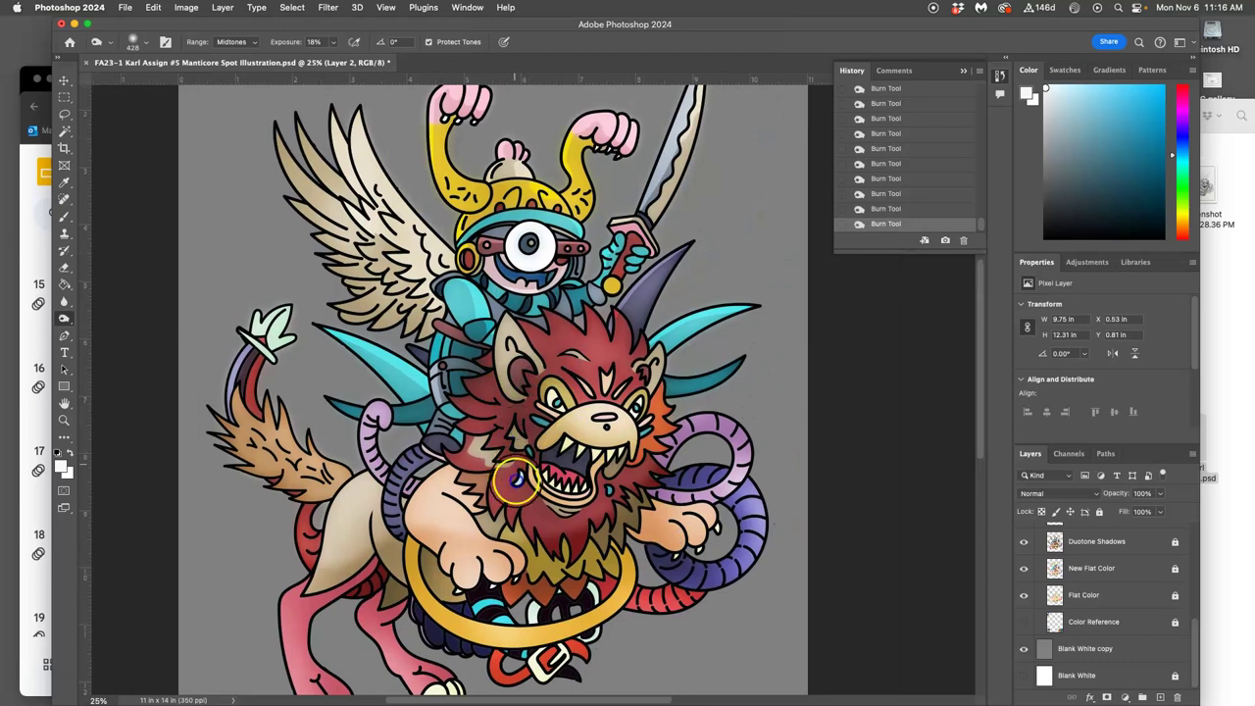
# Burn shadows into the mane below the jaw, beside the mouth and at its right edge near the face
pyautogui.moveTo(515, 479)
pyautogui.mouseDown()
pyautogui.moveTo(499, 441)
pyautogui.moveTo(483, 439)
pyautogui.moveTo(441, 516)
pyautogui.moveTo(480, 510)
pyautogui.moveTo(458, 499)
pyautogui.moveTo(470, 496)
pyautogui.moveTo(506, 532)
pyautogui.mouseUp()
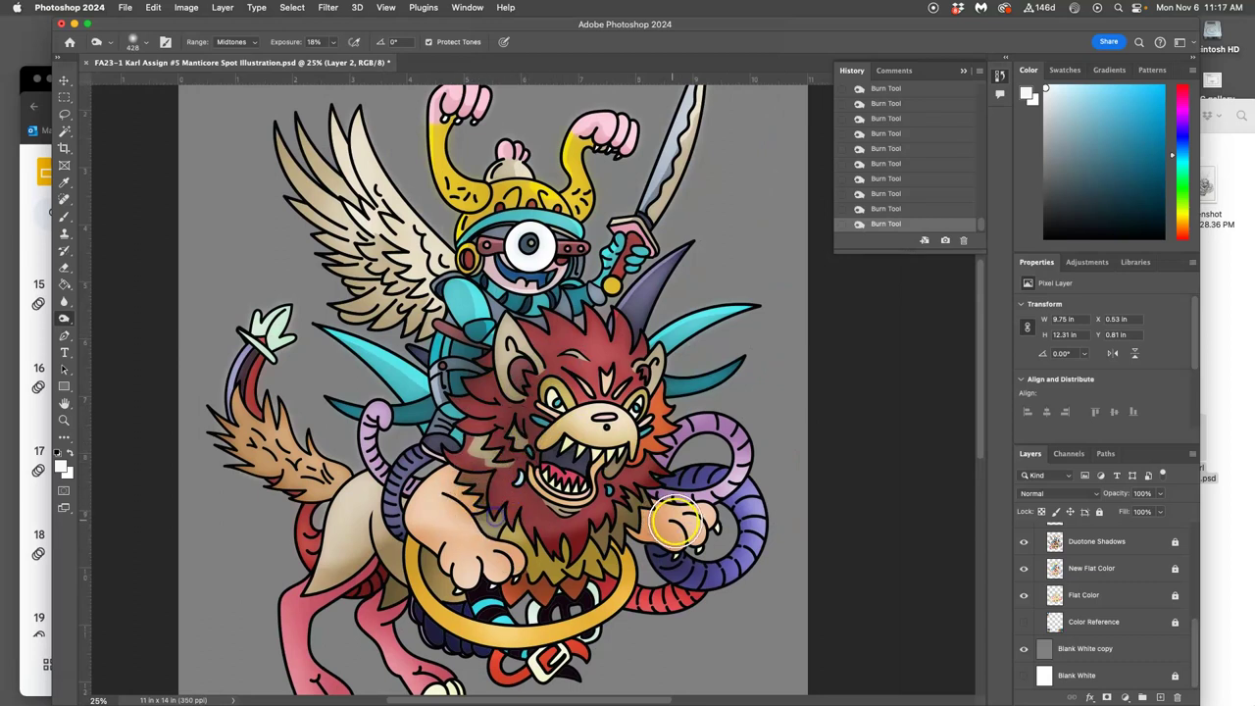
pyautogui.moveTo(624, 465)
pyautogui.mouseDown()
pyautogui.moveTo(649, 482)
pyautogui.moveTo(610, 532)
pyautogui.mouseUp()
pyautogui.moveTo(647, 401); pyautogui.dragTo(659, 420)
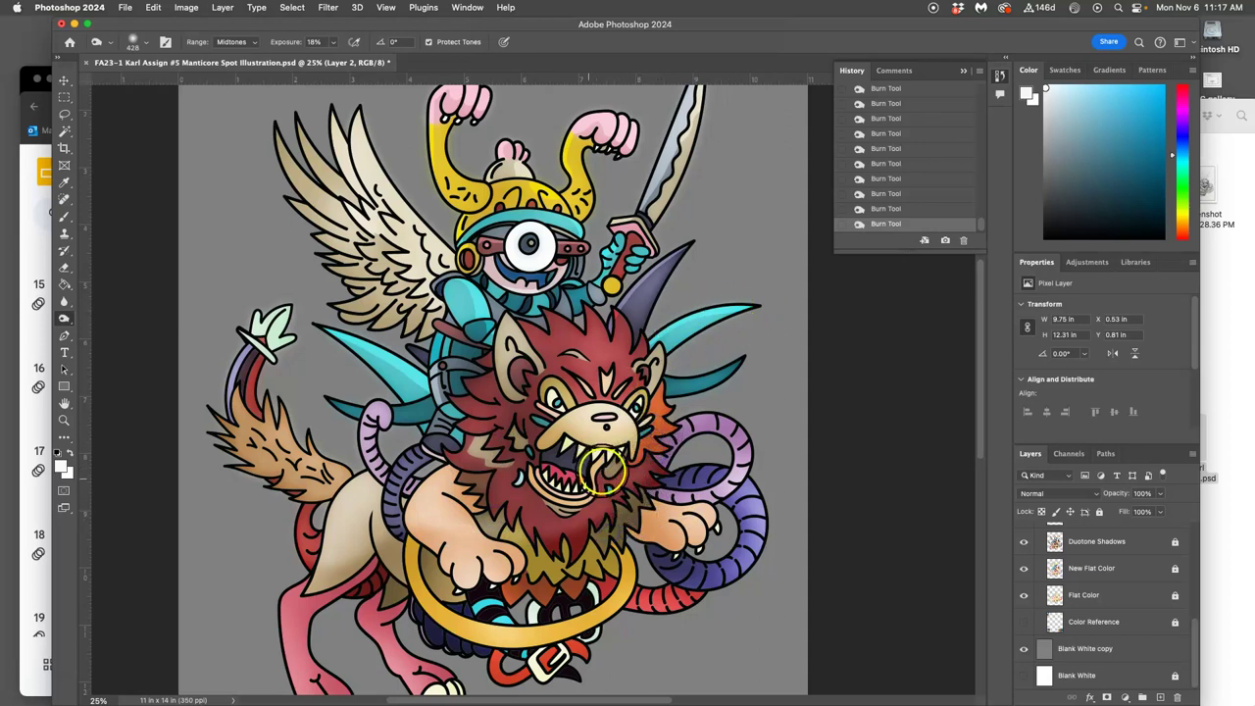
# Unlock the Duotone Shadows layer, clear a lassoed area about 0.9 × 0.61 in over the lower-left teal spike's tip, and deselect
pyautogui.click(65, 113)
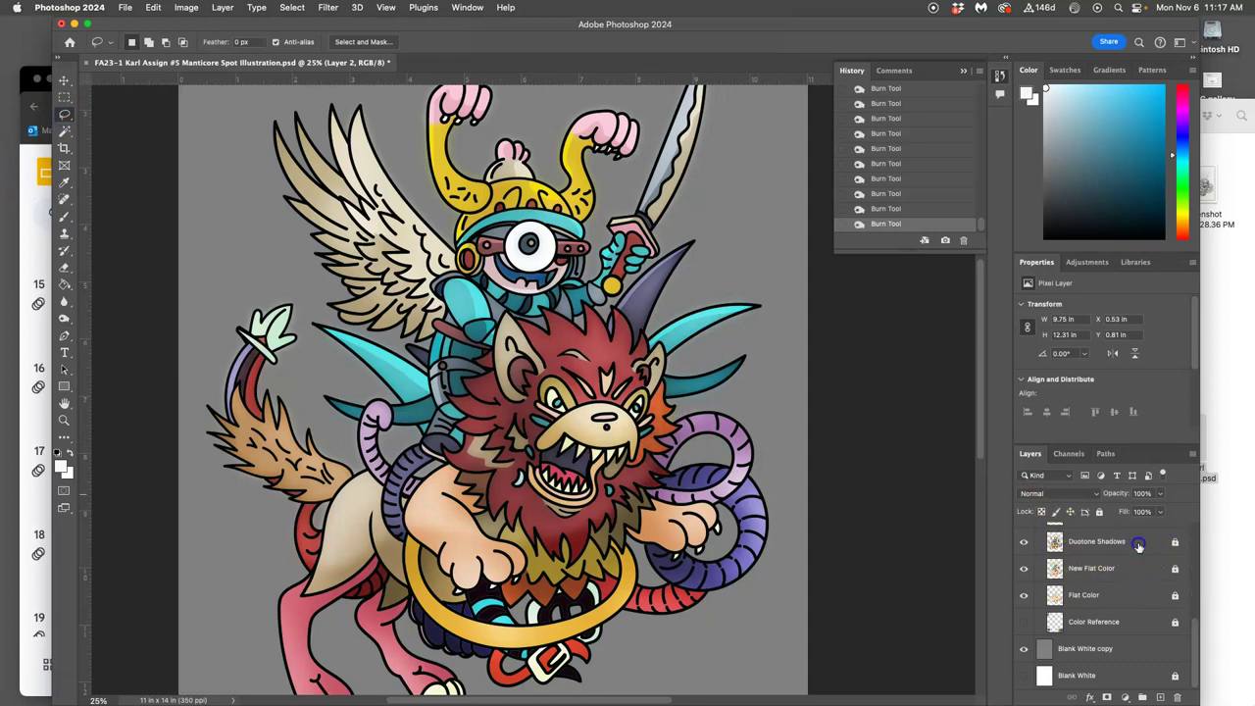
pyautogui.click(1138, 546)
pyautogui.scroll(2, 1194, 633)
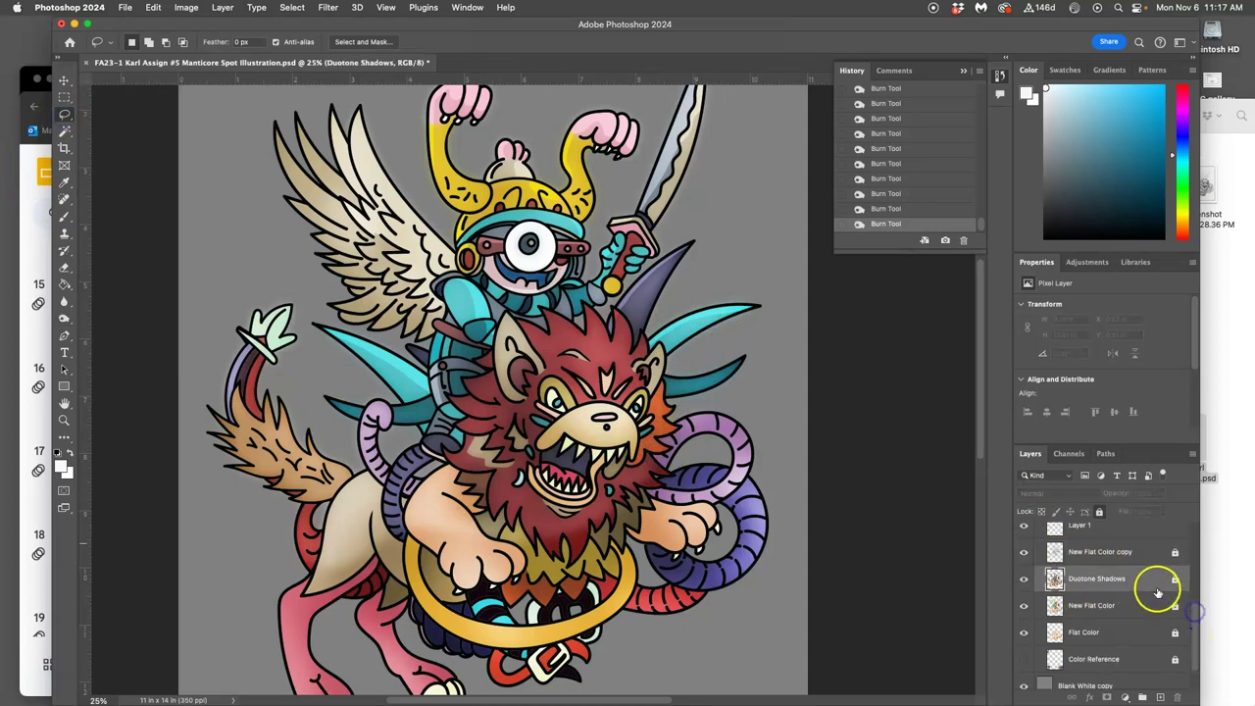
pyautogui.click(1101, 512)
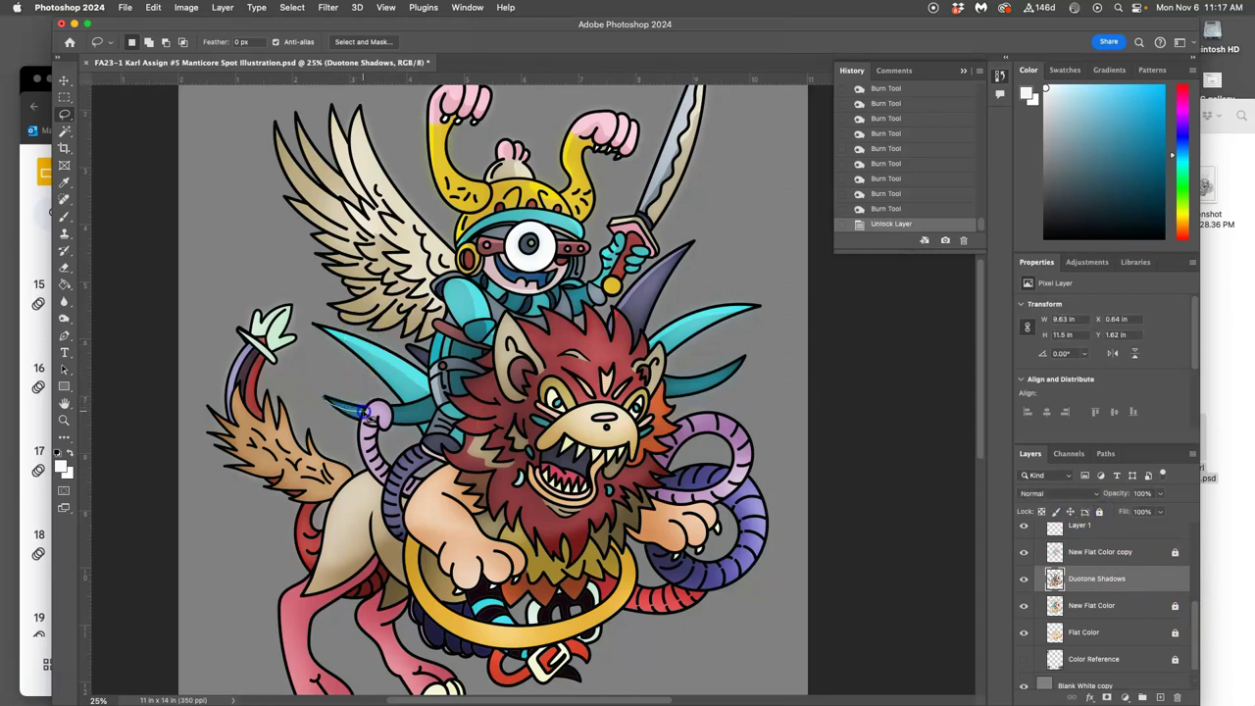
pyautogui.moveTo(316, 379); pyautogui.dragTo(323, 377)
pyautogui.press('BackSpace')
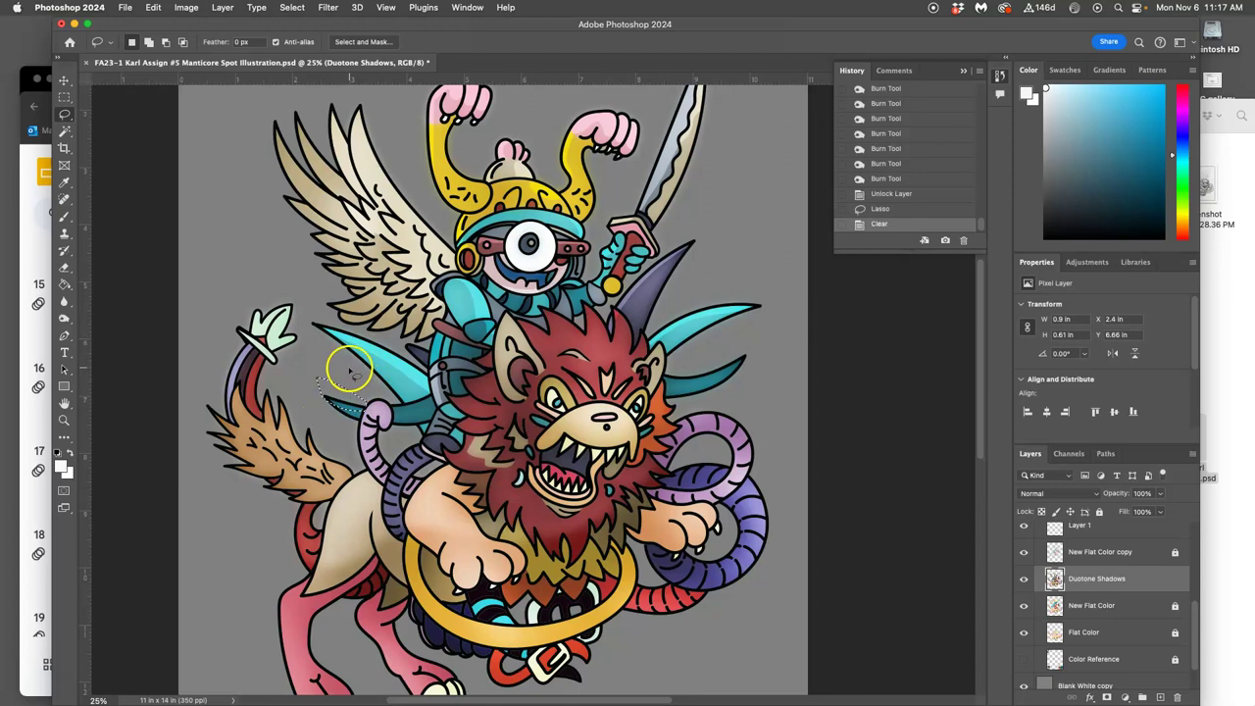
pyautogui.press('super+d')
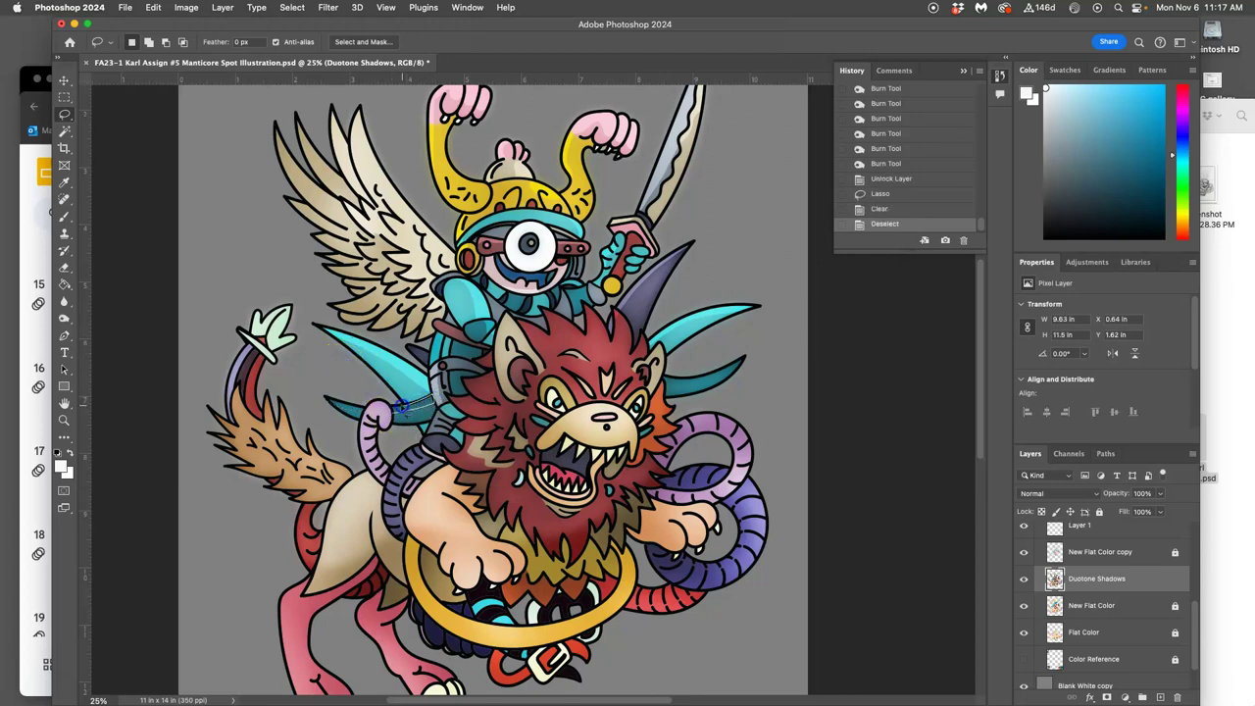
# Lasso two strips along the upper edge of the lower-left teal spike, clear them on Duotone Shadows and Layer 2, and deselect
pyautogui.moveTo(390, 414); pyautogui.dragTo(390, 416)
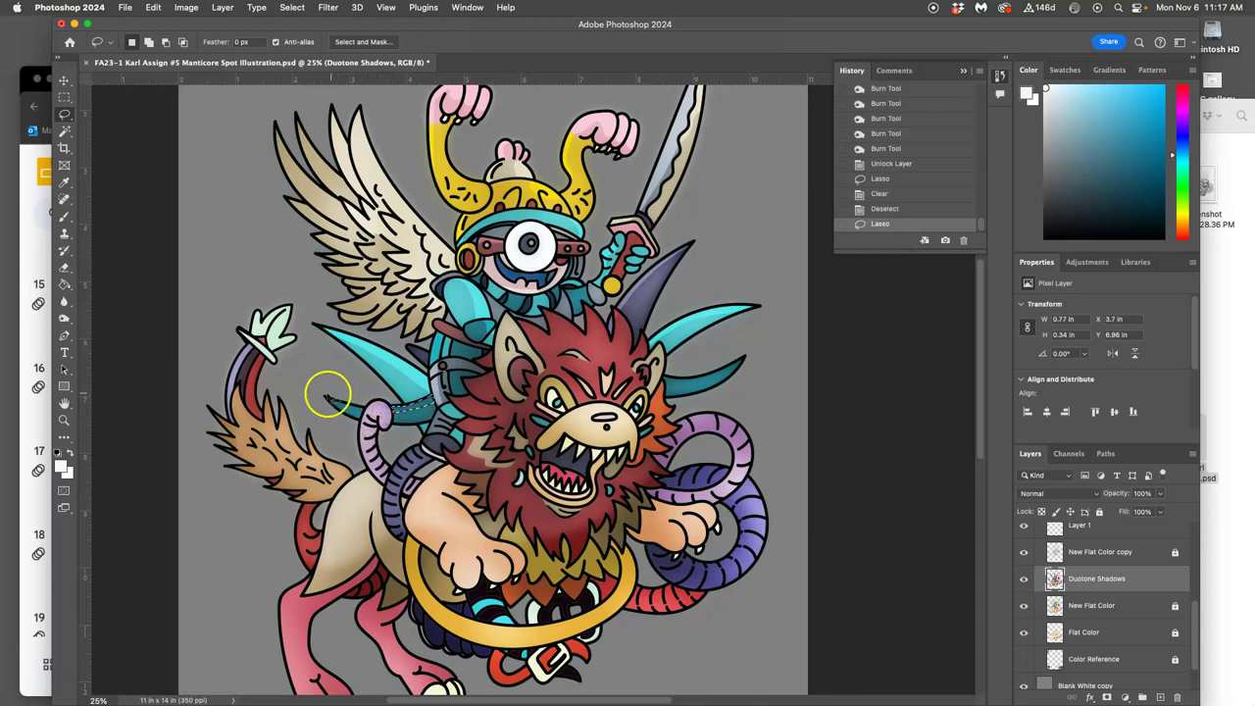
pyautogui.moveTo(327, 395); pyautogui.dragTo(352, 400)
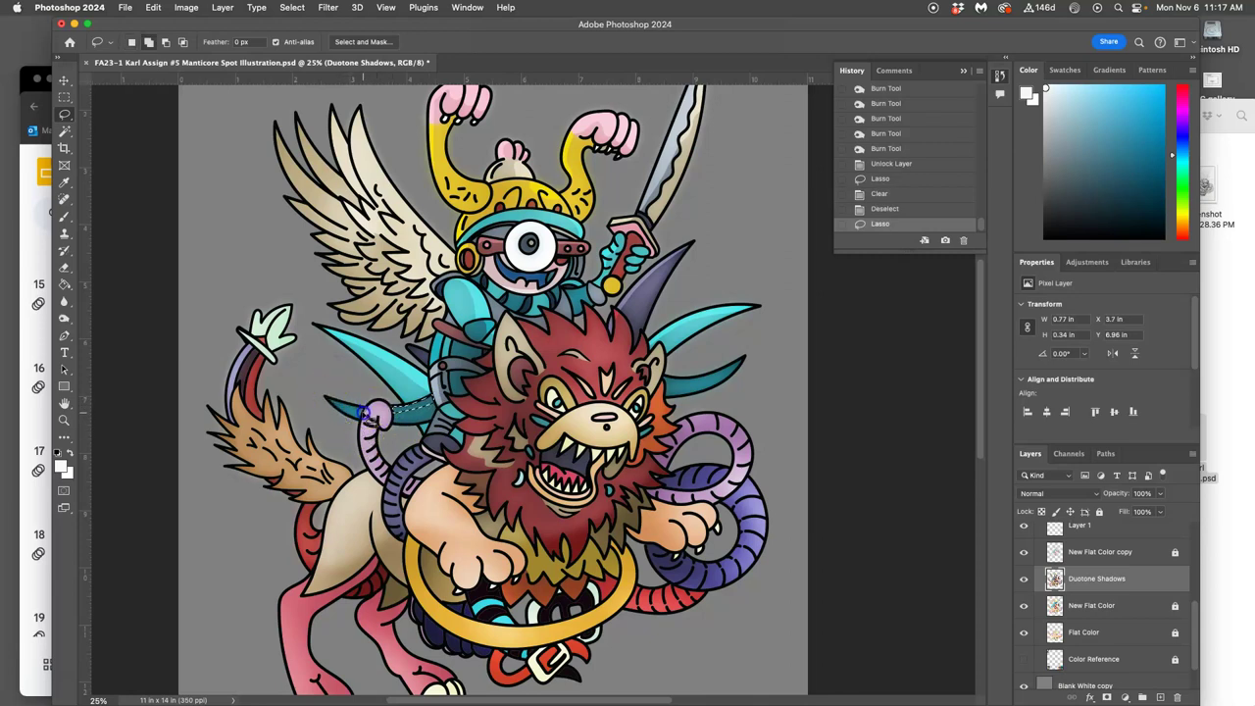
pyautogui.moveTo(359, 398); pyautogui.dragTo(356, 400)
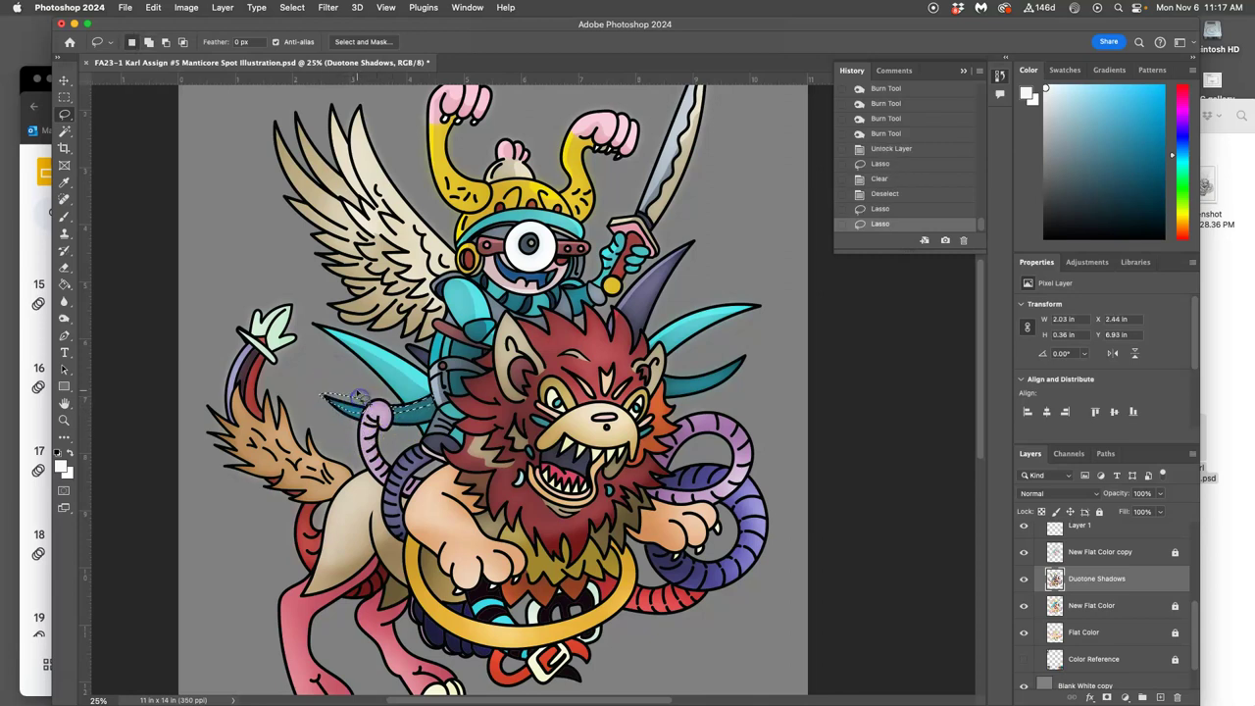
pyautogui.press('Delete')
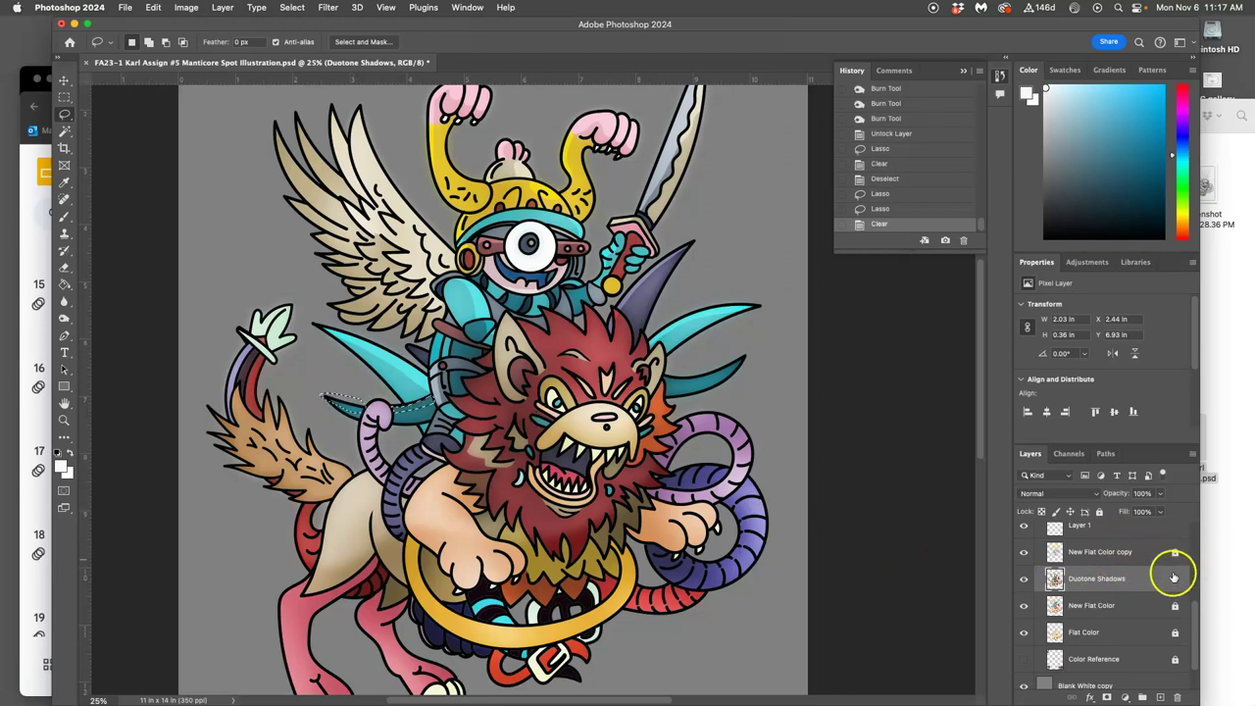
pyautogui.moveTo(1198, 611); pyautogui.dragTo(1193, 585)
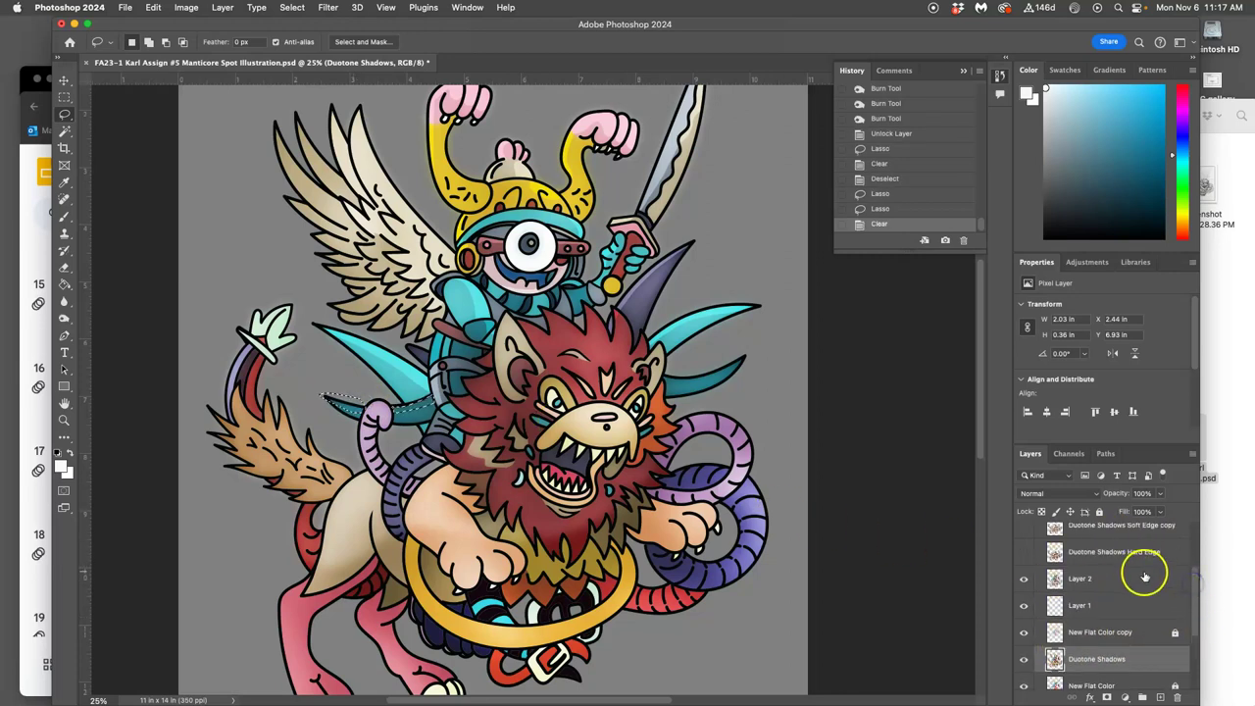
pyautogui.click(1145, 578)
pyautogui.press('Delete')
pyautogui.press('super+d')
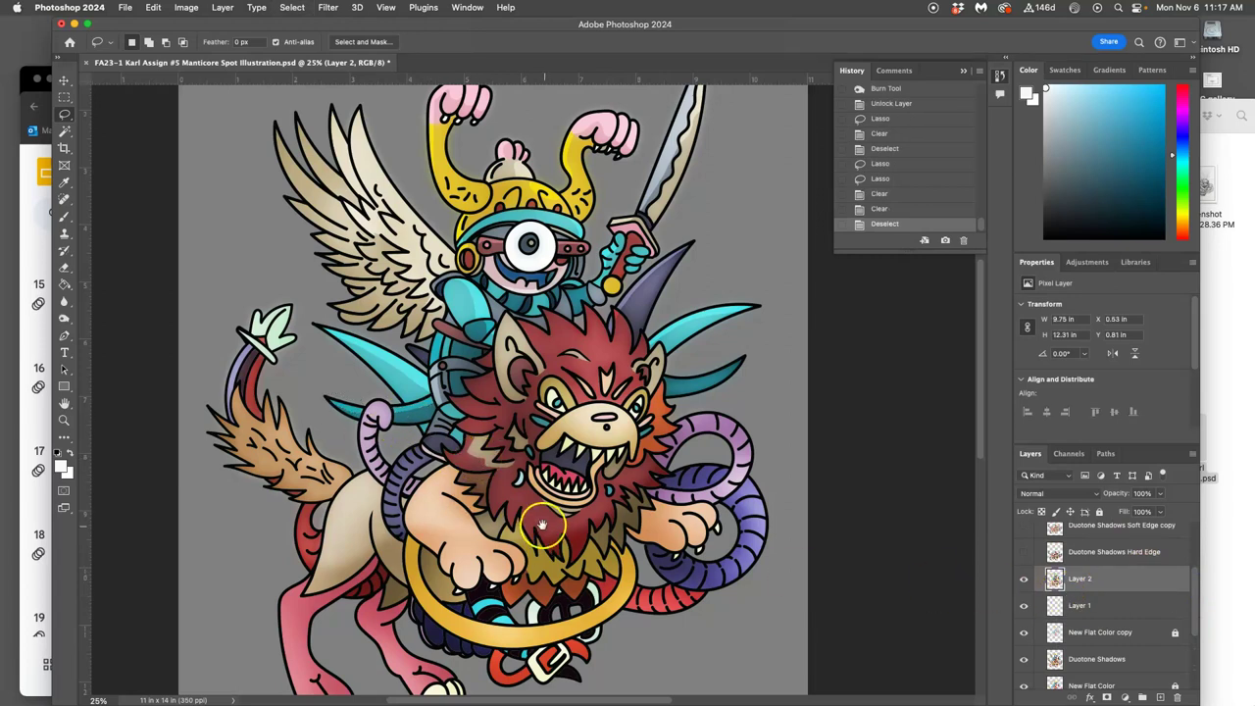
# Lasso the outer band of the lilac tentacle loop, clear it on Layer 2 and Duotone Shadows, and deselect
pyautogui.scroll(-2, 544, 535)
pyautogui.hscroll(-3, 544, 534)
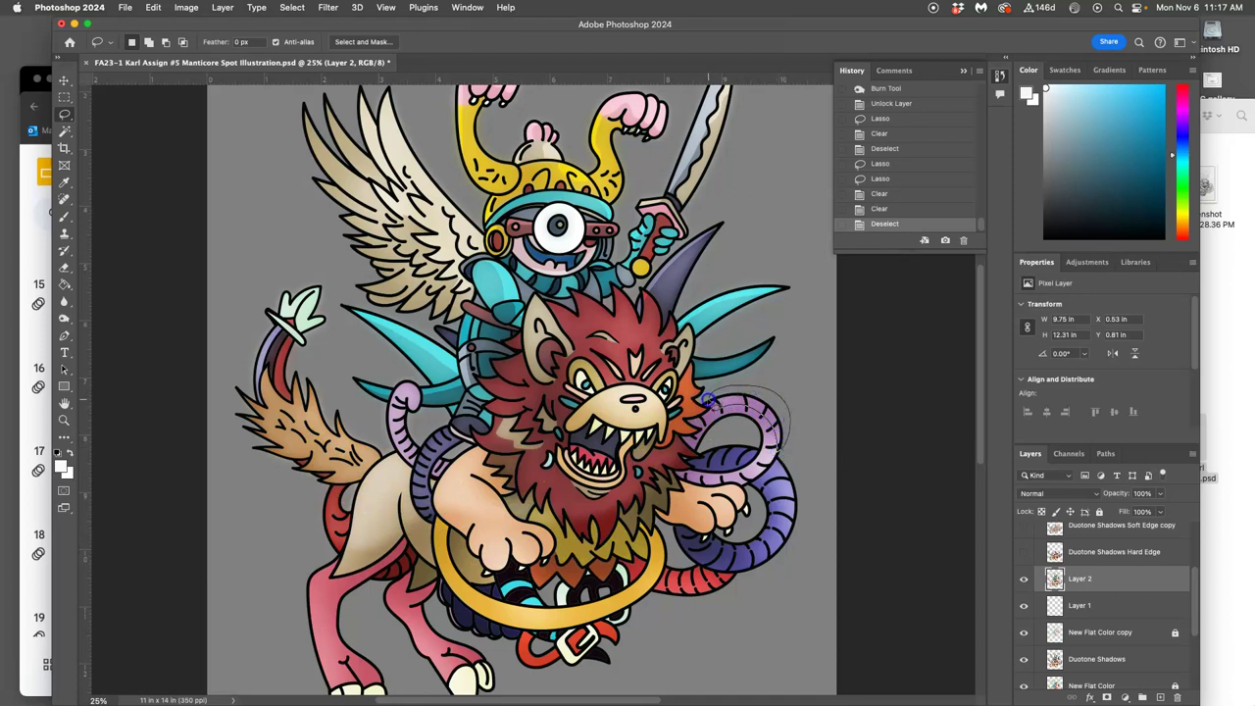
pyautogui.moveTo(715, 408); pyautogui.dragTo(717, 410)
pyautogui.press('Delete')
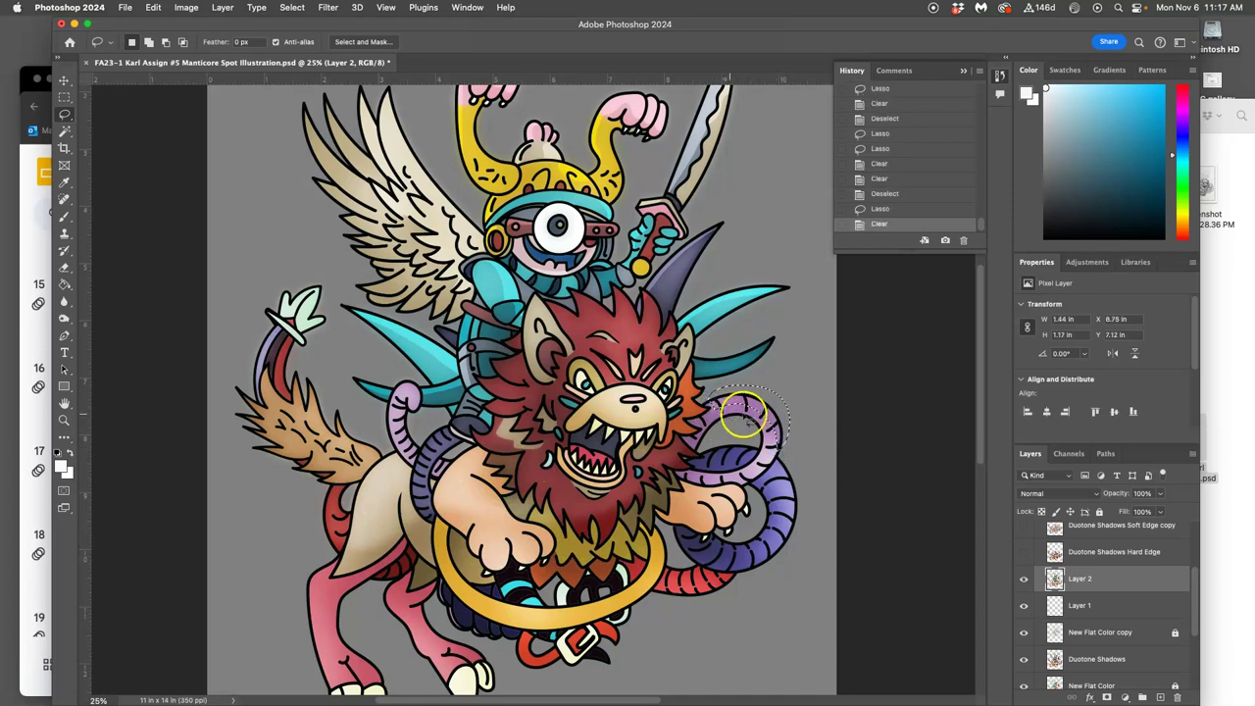
pyautogui.click(1100, 659)
pyautogui.press('Delete')
pyautogui.press('super+d')
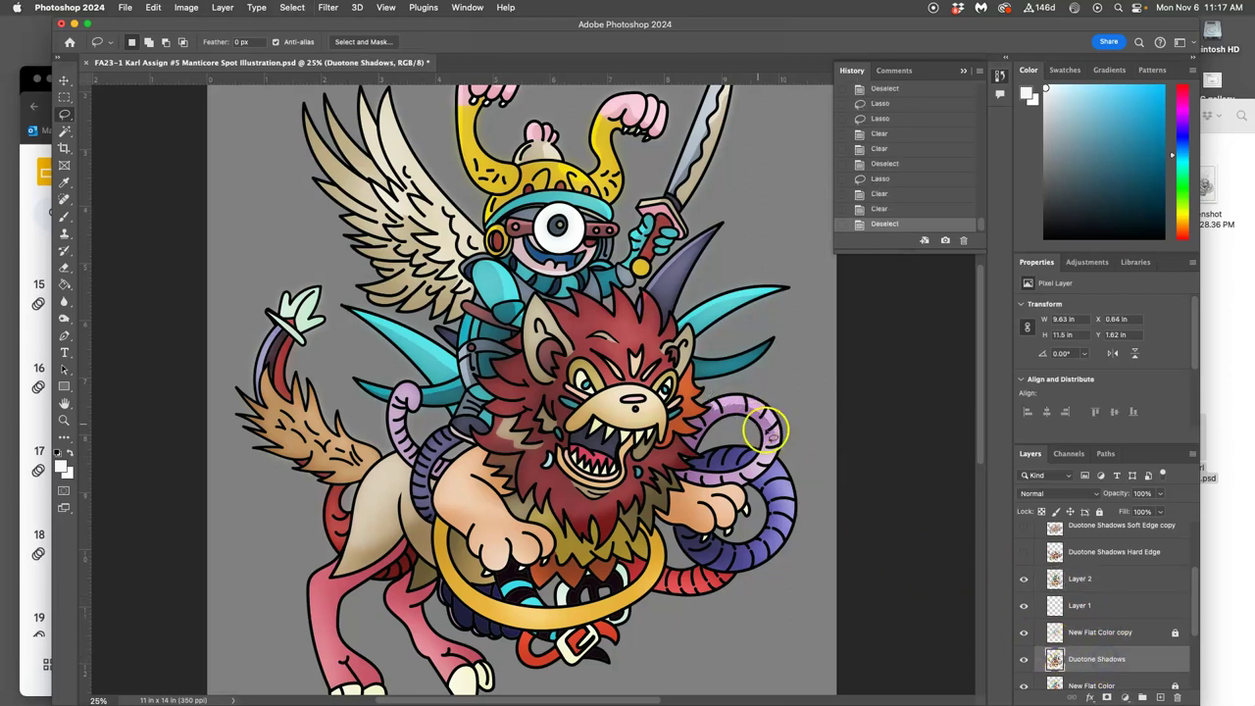
# Lasso a band along the right side of the blue tentacle coil, clear it on Duotone Shadows and Layer 2, and deselect
pyautogui.moveTo(804, 443); pyautogui.dragTo(792, 354)
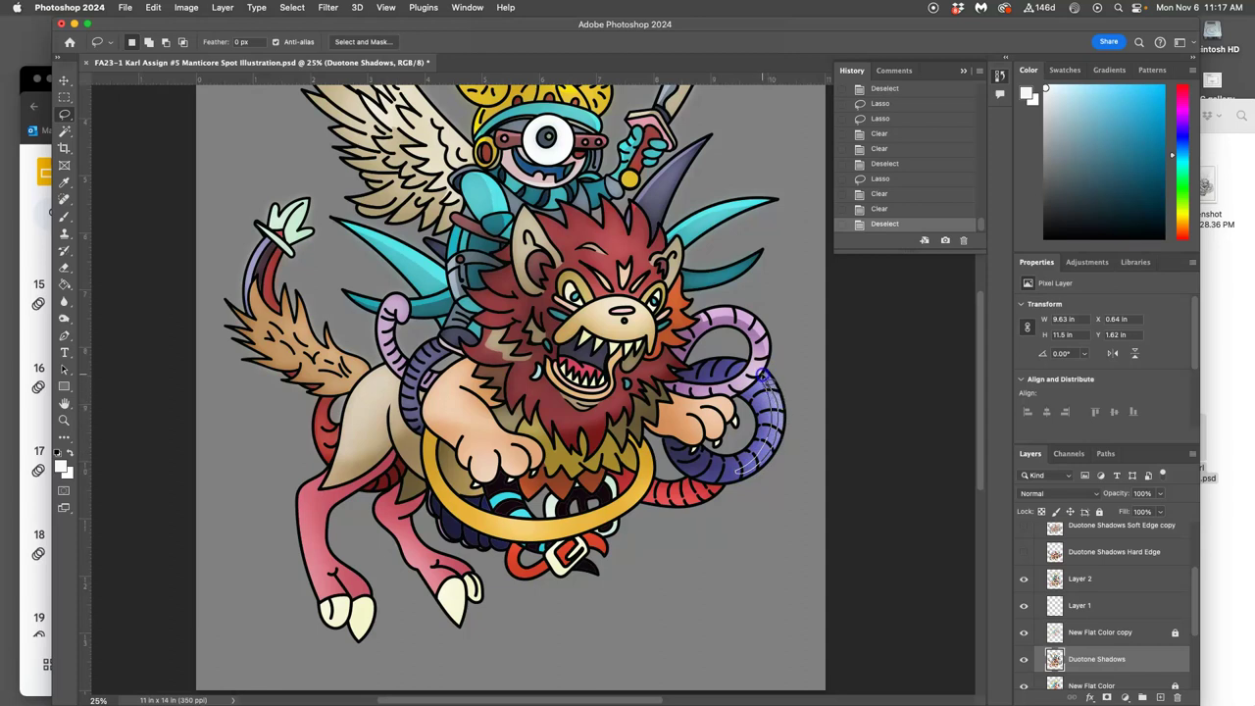
pyautogui.moveTo(762, 374); pyautogui.dragTo(759, 379)
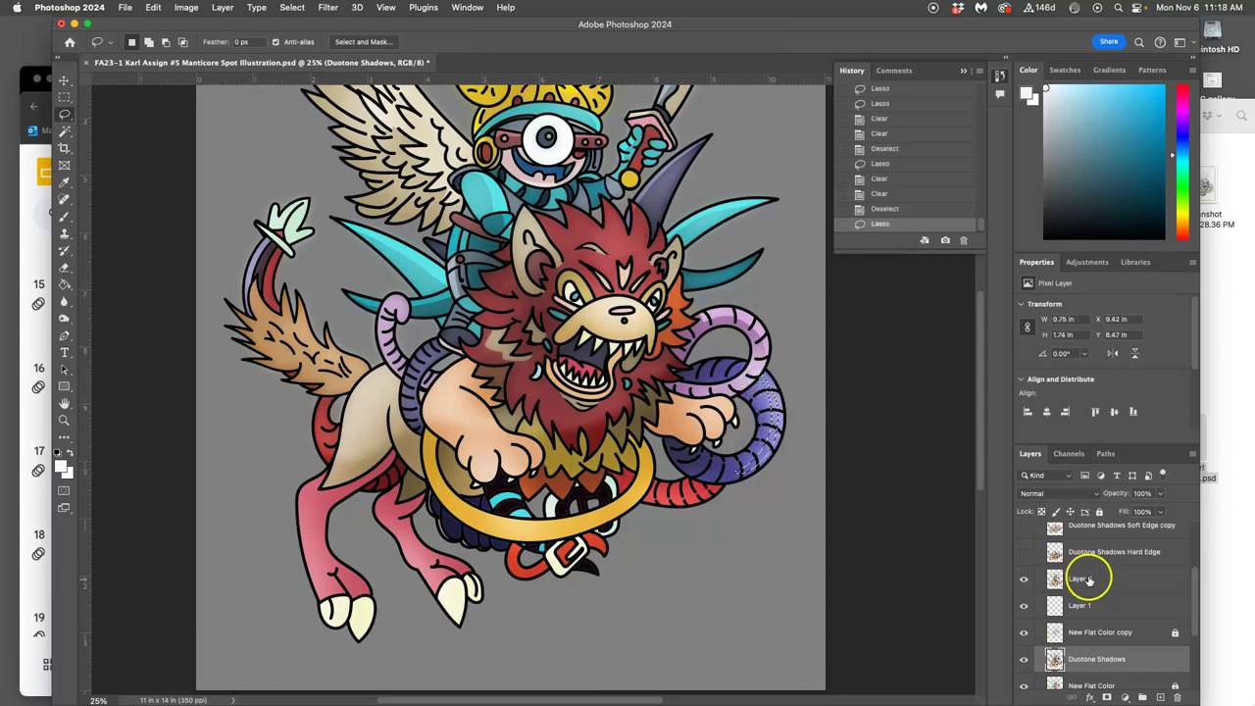
pyautogui.press('Delete')
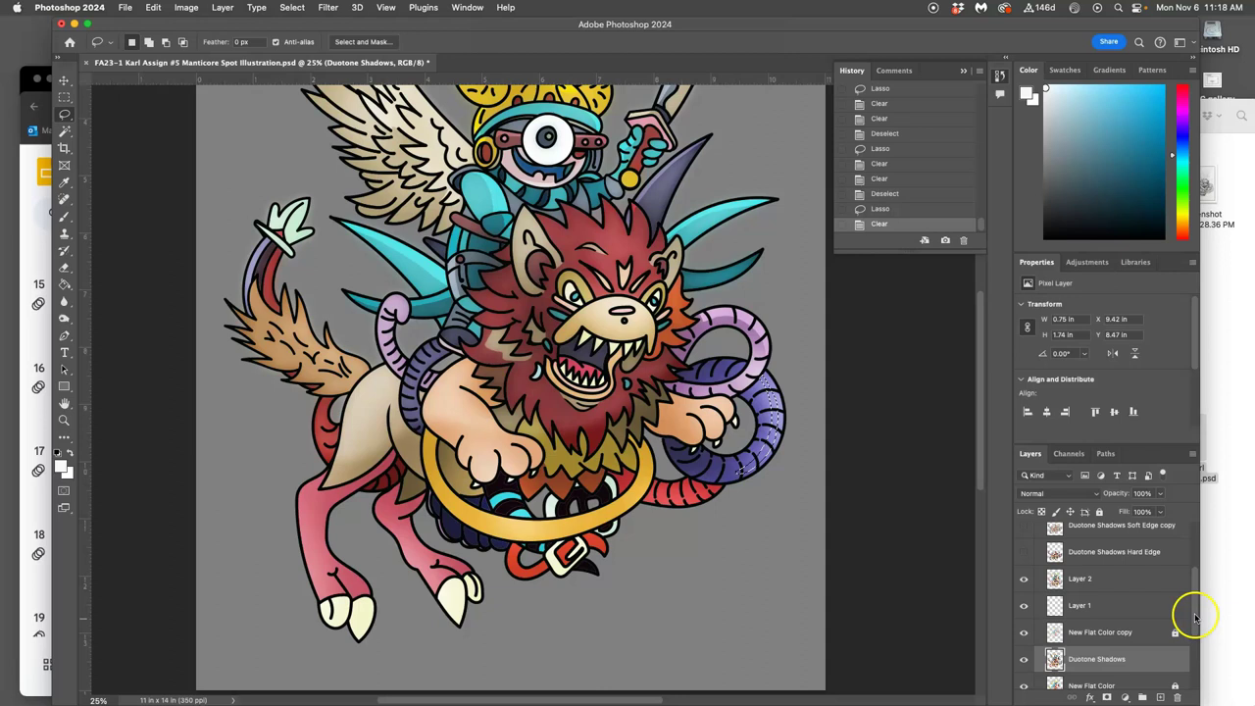
pyautogui.scroll(2, 1192, 598)
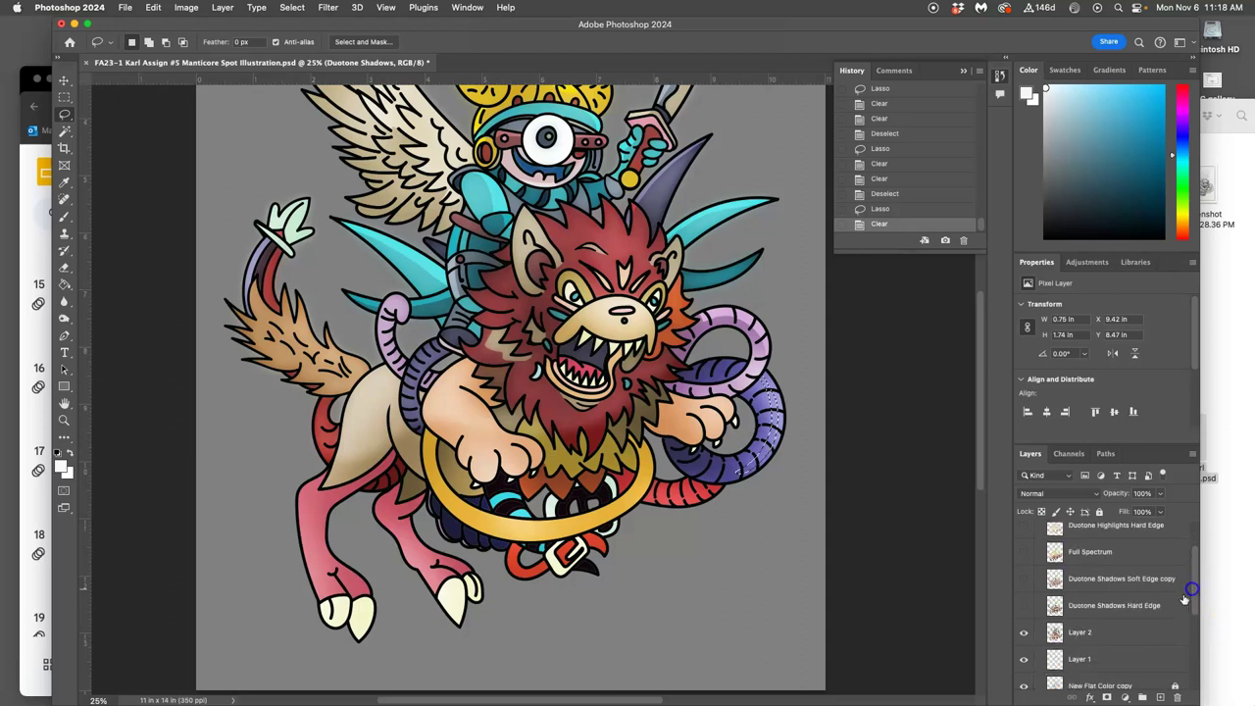
pyautogui.click(1131, 636)
pyautogui.press('Delete')
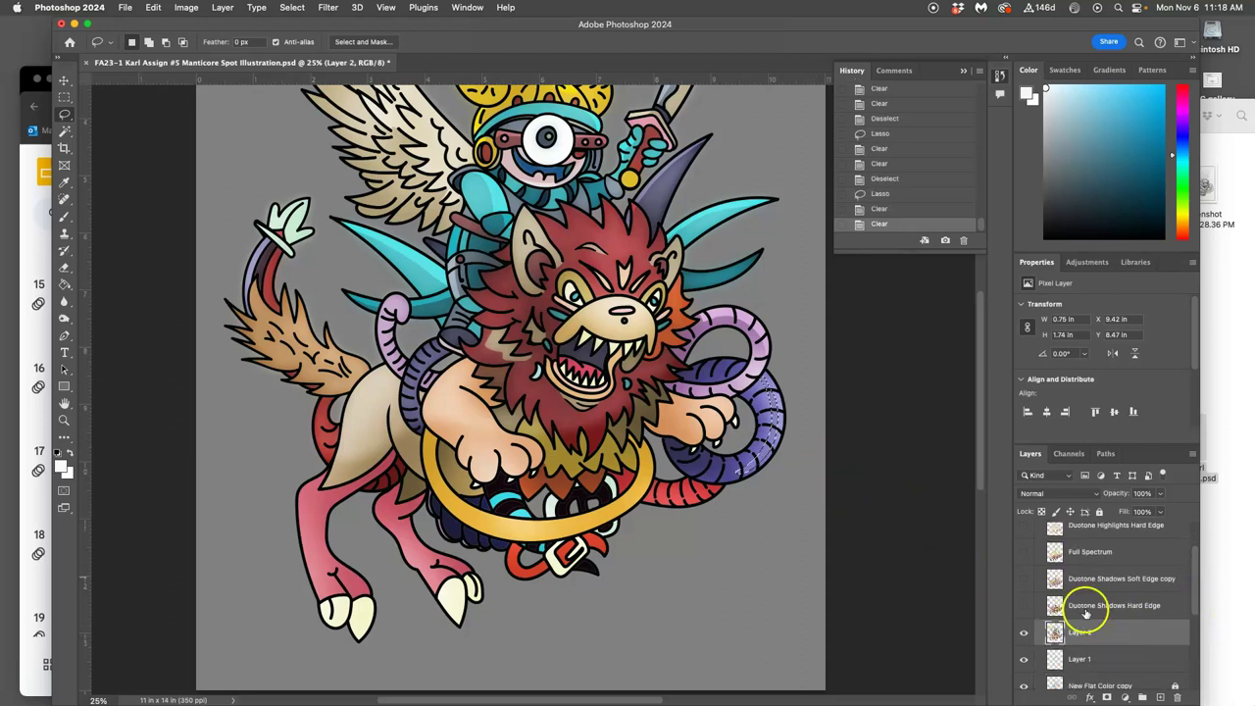
pyautogui.click(800, 517)
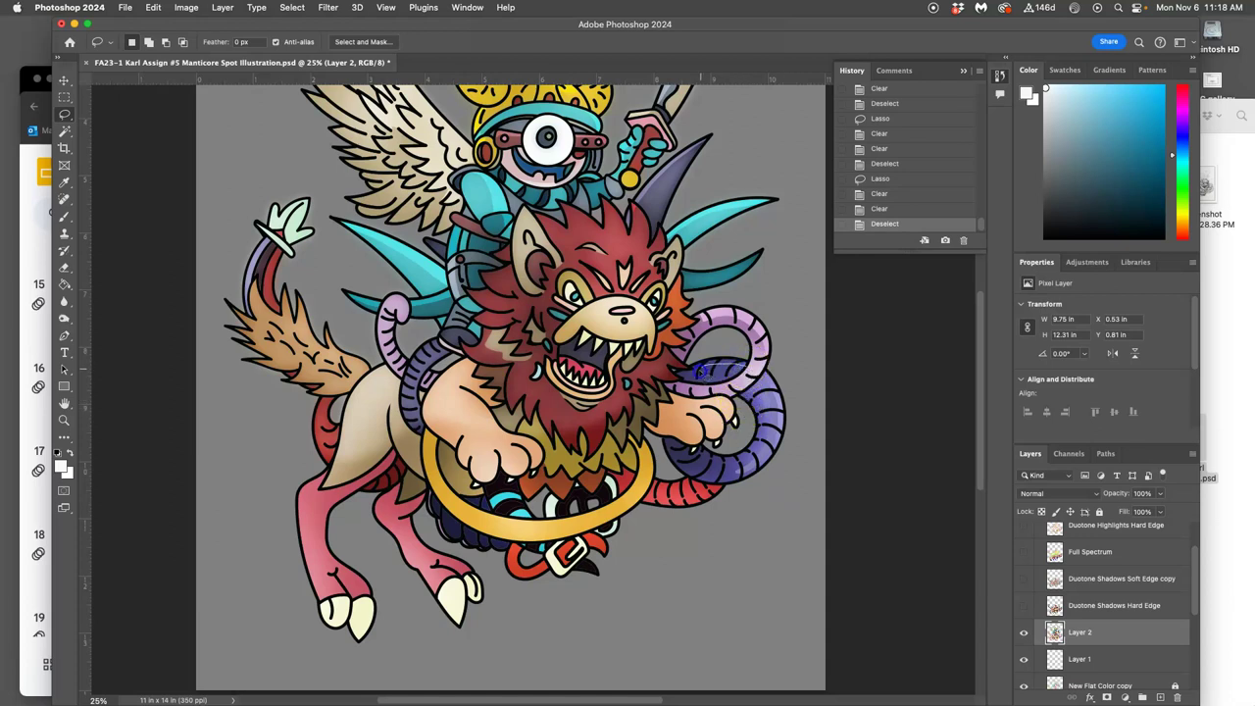
# Lasso a strip across the blue coil's upper section inside the lilac loop, clear it on Layer 2 and Duotone Shadows, and deselect
pyautogui.moveTo(746, 370); pyautogui.dragTo(749, 373)
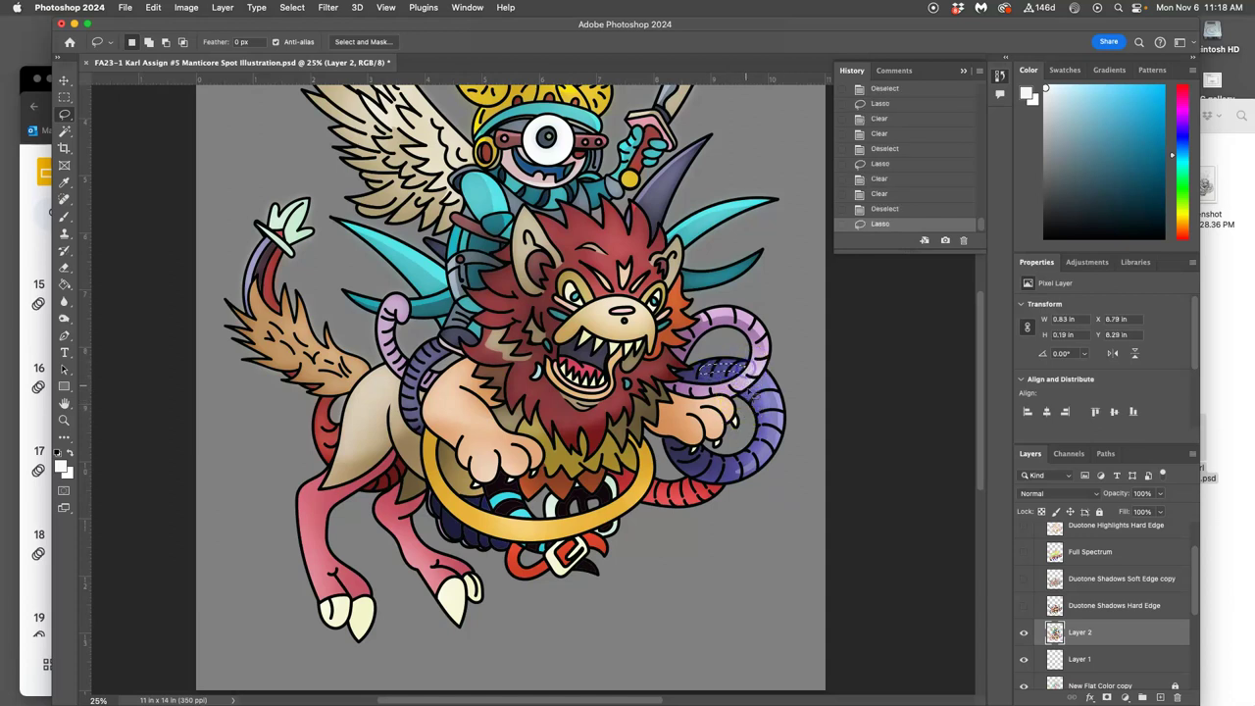
pyautogui.press('Delete')
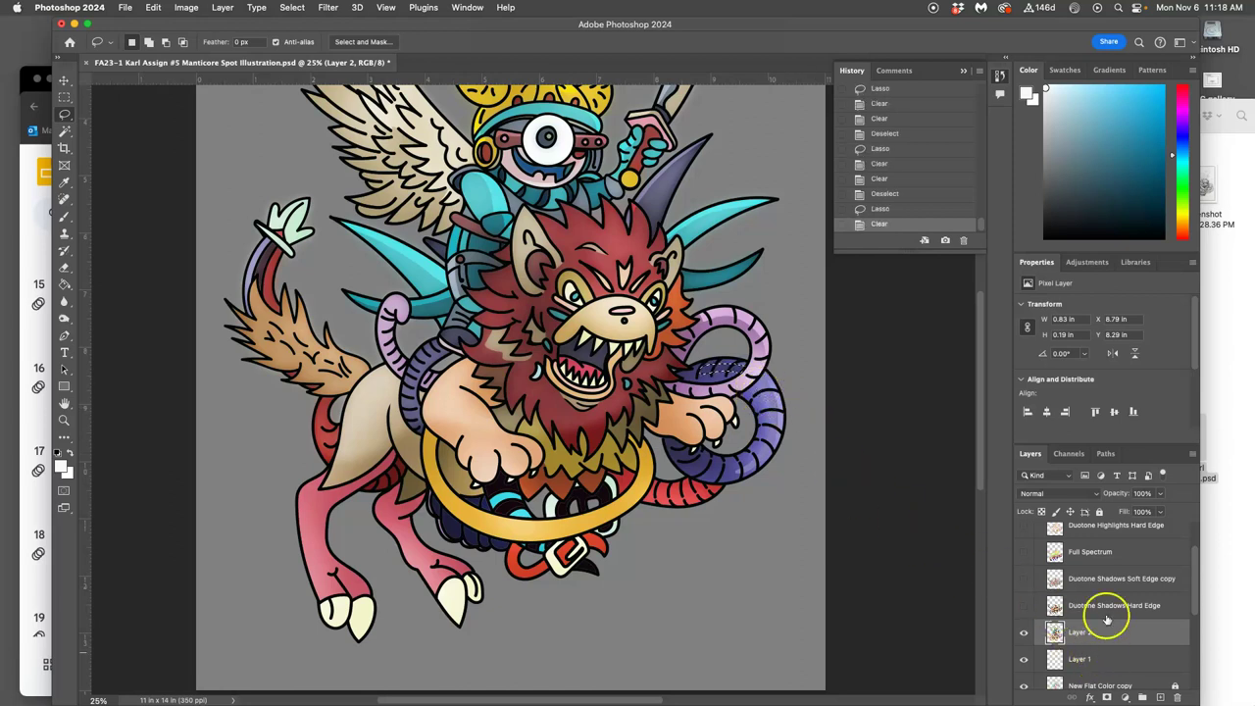
pyautogui.scroll(2, 1186, 579)
pyautogui.scroll(-5, 1194, 586)
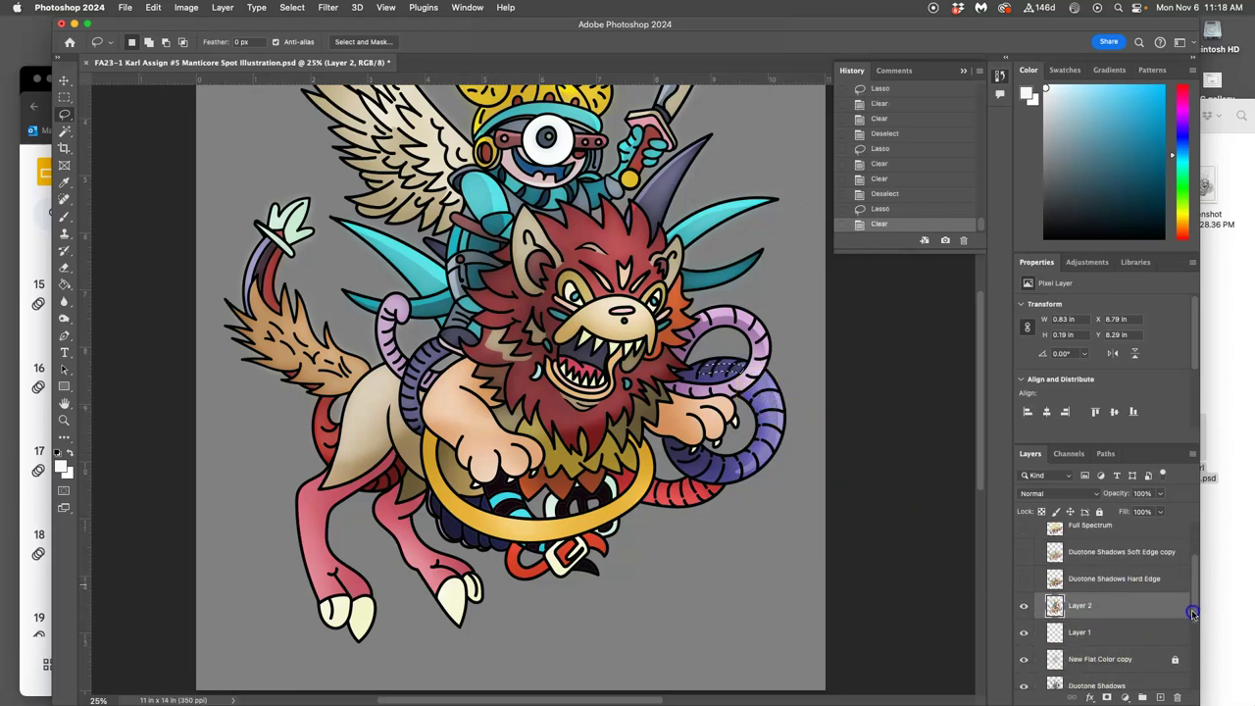
pyautogui.click(1157, 634)
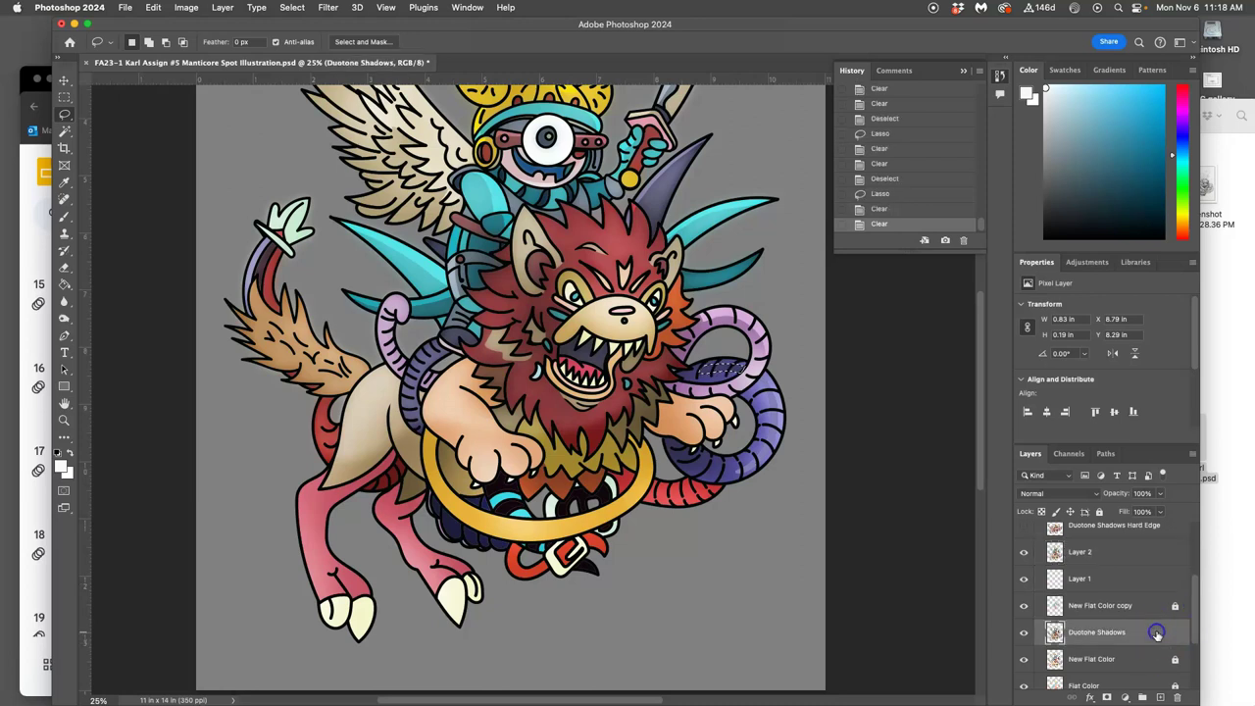
pyautogui.click(796, 525)
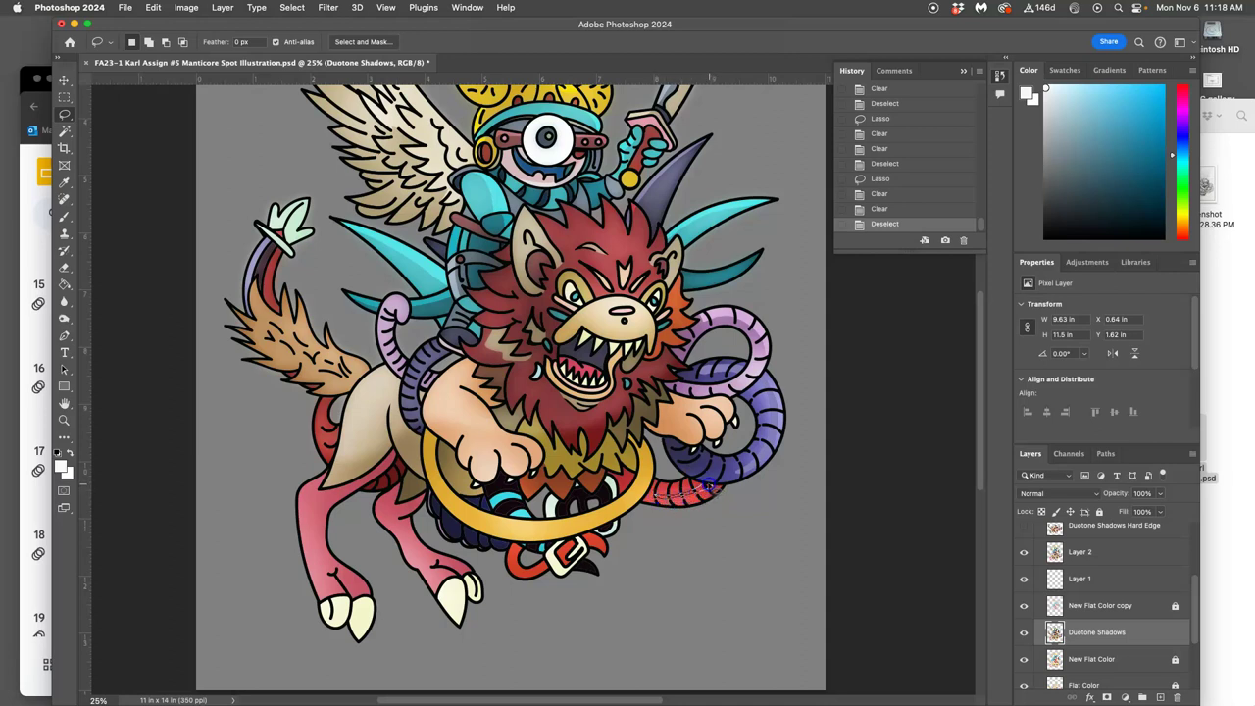
# Lasso a strip about 1.02 × 0.28 in along the red tentacle, clear it on Duotone Shadows and Layer 2, and deselect
pyautogui.moveTo(709, 484); pyautogui.dragTo(657, 495)
pyautogui.press('Delete')
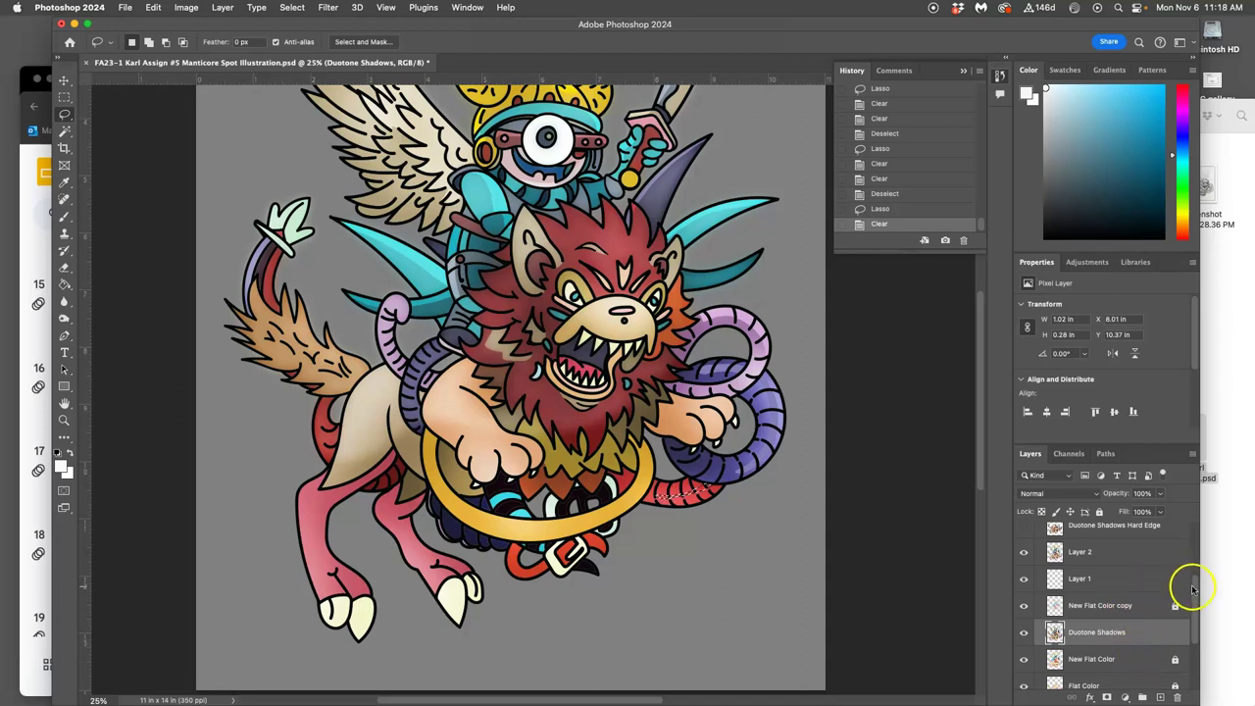
pyautogui.click(1184, 557)
pyautogui.press('super+d')
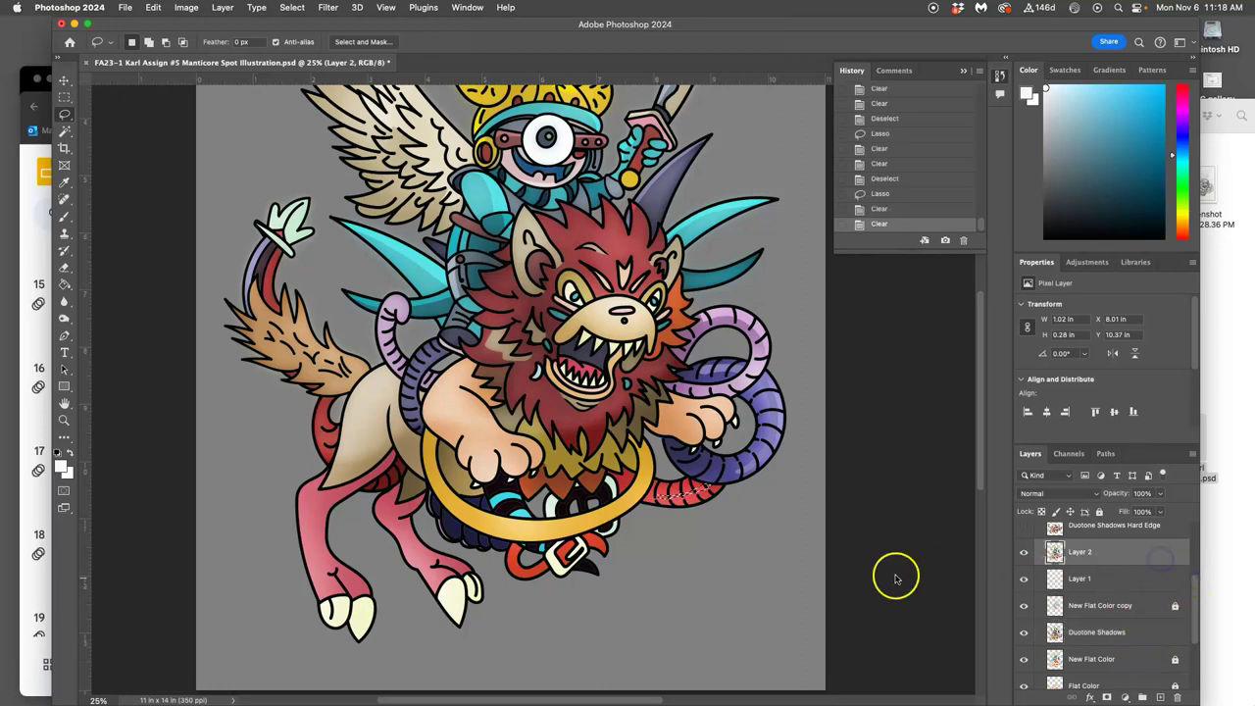
# Lasso a sliver about 0.17 × 0.23 in where the blue coil meets the lilac loop, clear it on Layer 2 and Duotone Shadows, and deselect
pyautogui.moveTo(664, 579); pyautogui.dragTo(692, 563)
pyautogui.press('super+plus')
pyautogui.press('super+plus')
pyautogui.press('super+plus')
pyautogui.press('super+plus')
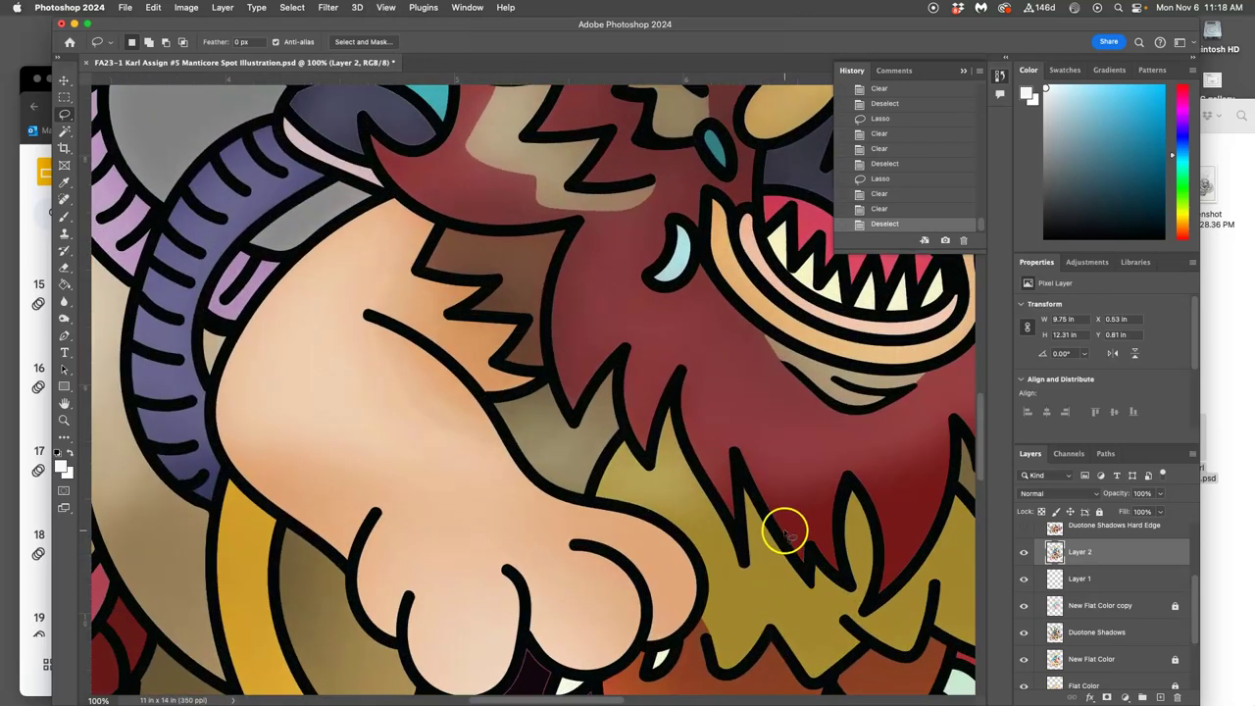
pyautogui.moveTo(697, 489); pyautogui.dragTo(288, 218)
pyautogui.moveTo(747, 541)
pyautogui.mouseDown()
pyautogui.moveTo(432, 368)
pyautogui.moveTo(433, 387)
pyautogui.mouseUp()
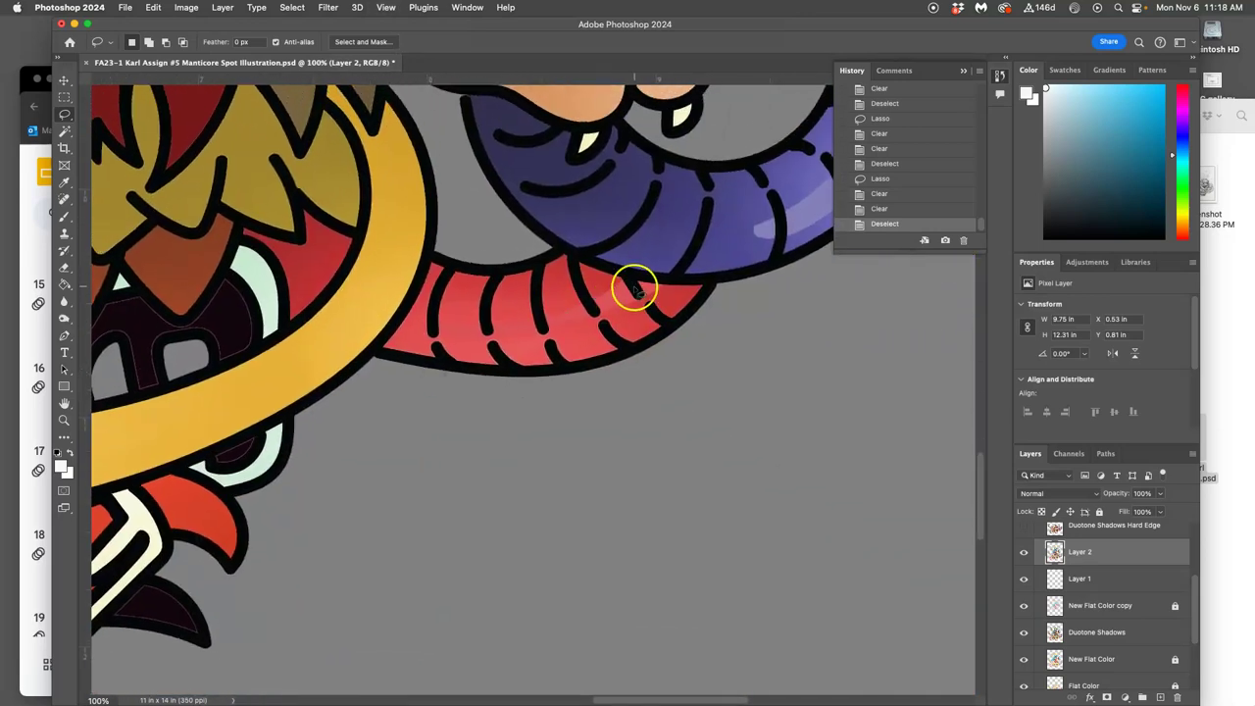
pyautogui.moveTo(572, 310)
pyautogui.mouseDown()
pyautogui.moveTo(541, 317)
pyautogui.moveTo(602, 303)
pyautogui.moveTo(569, 274)
pyautogui.moveTo(474, 284)
pyautogui.mouseUp()
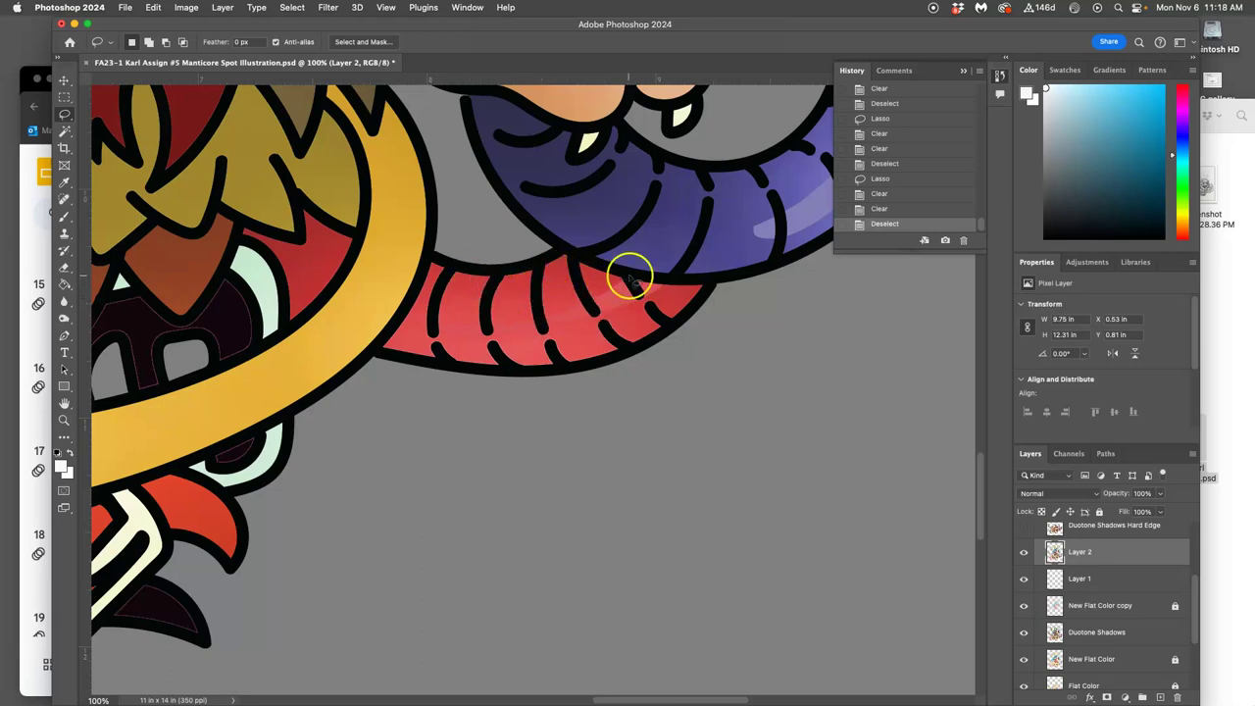
pyautogui.moveTo(668, 278); pyautogui.dragTo(465, 357)
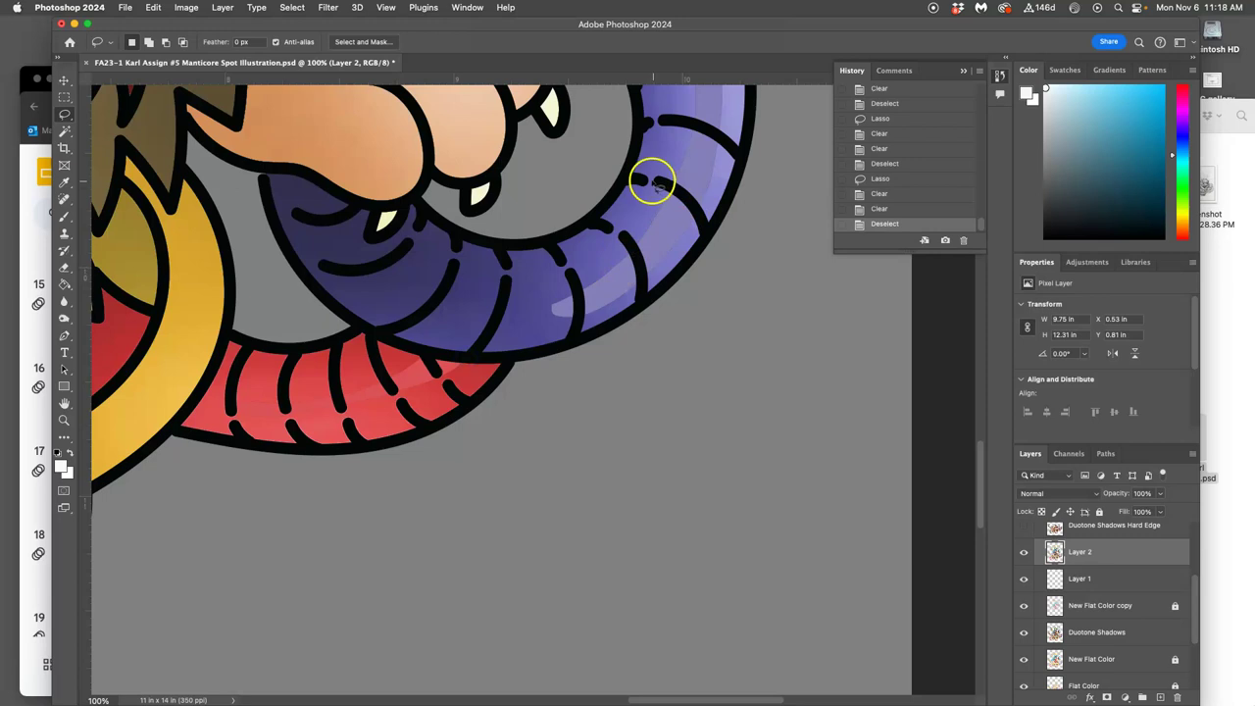
pyautogui.moveTo(661, 185); pyautogui.dragTo(456, 522)
pyautogui.moveTo(577, 305); pyautogui.dragTo(598, 324)
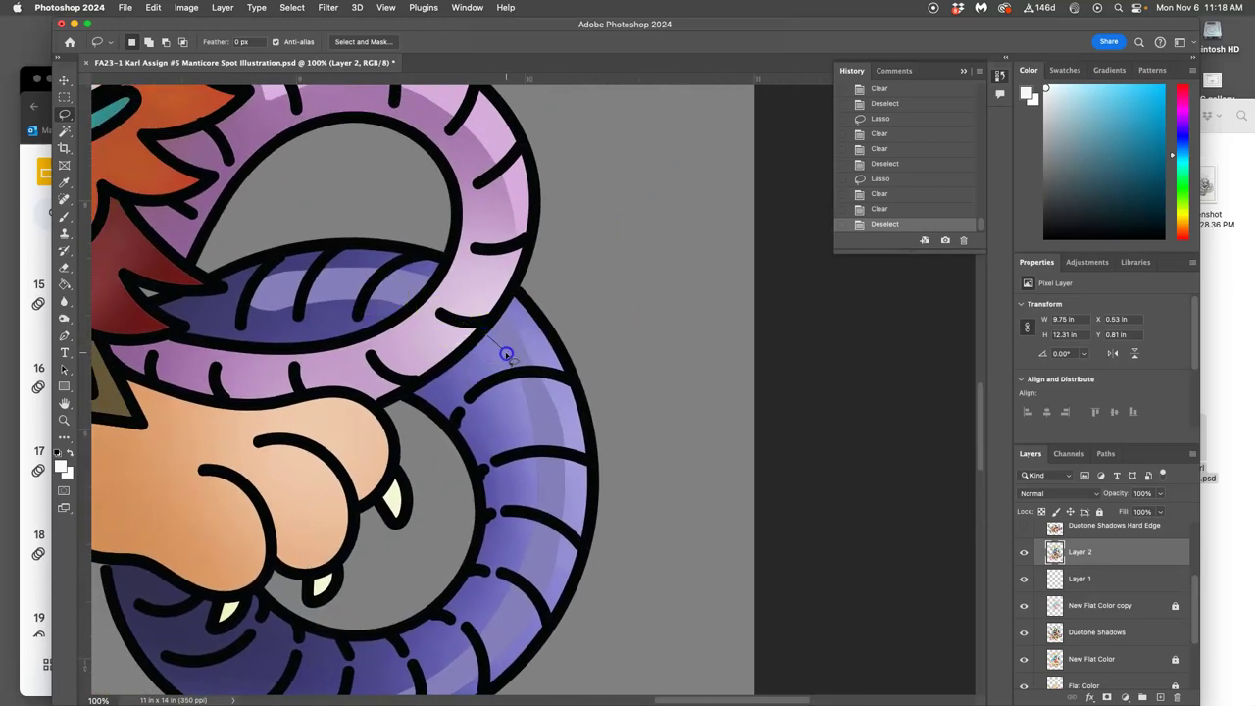
pyautogui.moveTo(499, 320); pyautogui.dragTo(487, 334)
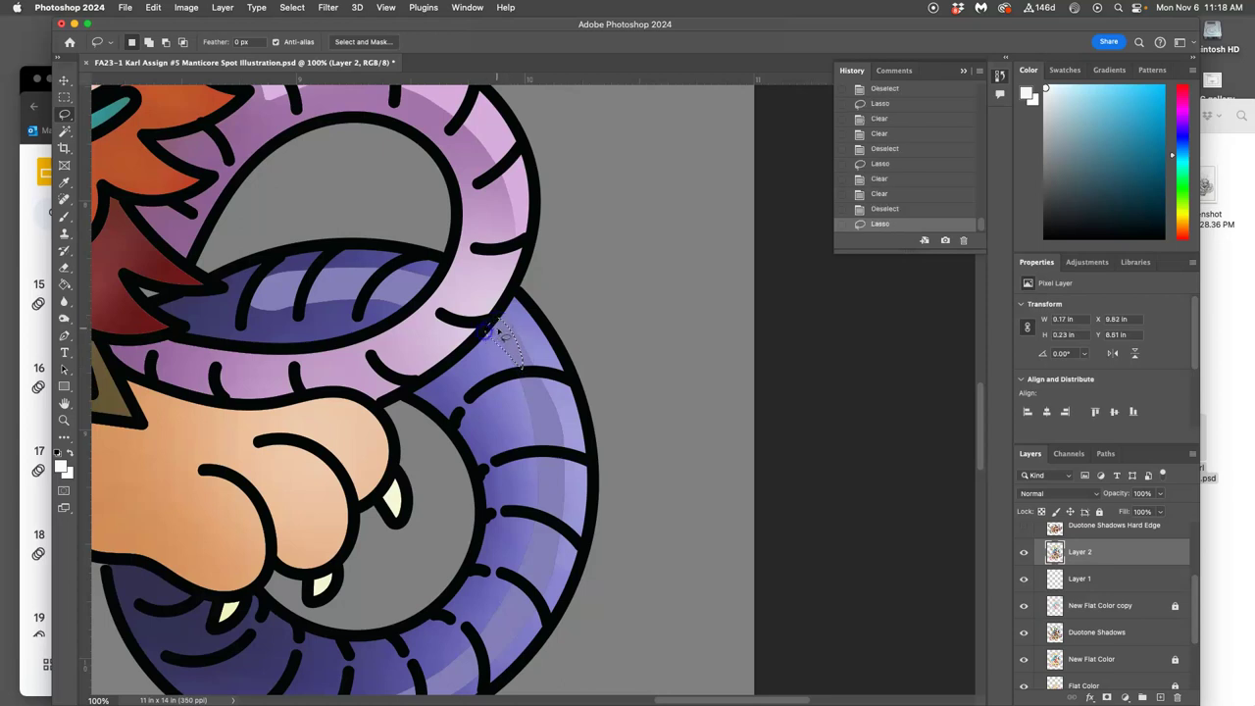
pyautogui.press('Delete')
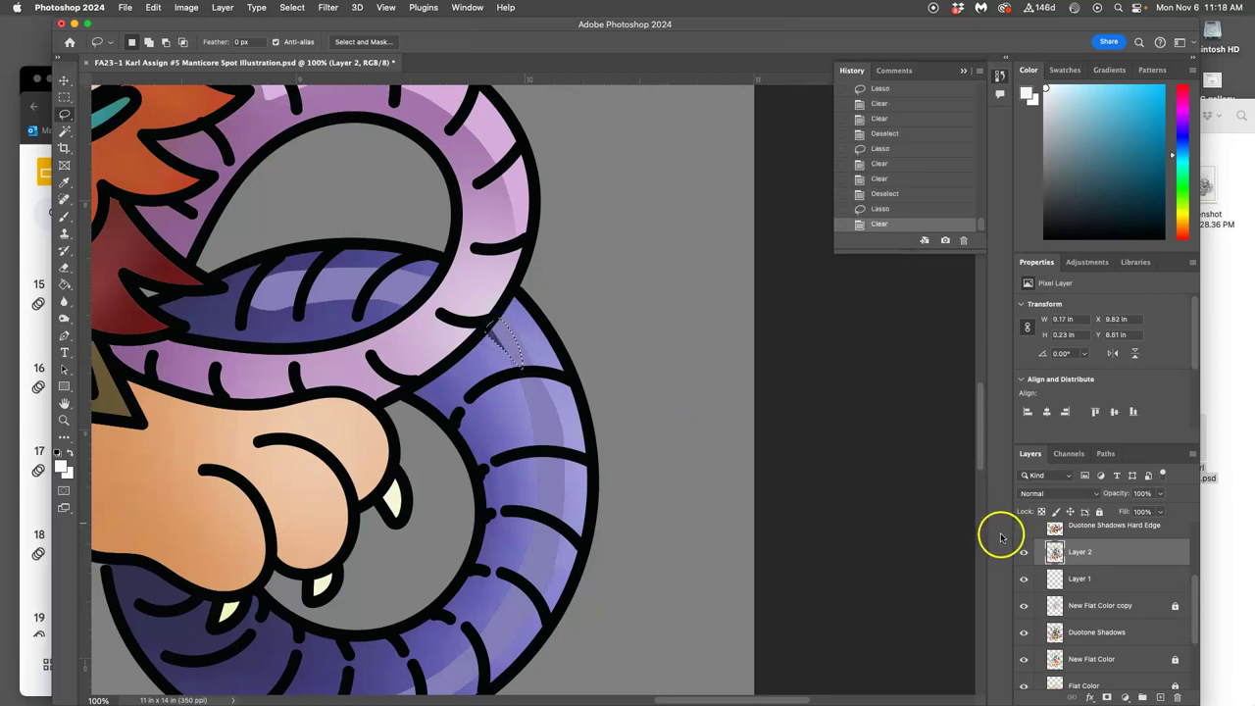
pyautogui.click(1105, 635)
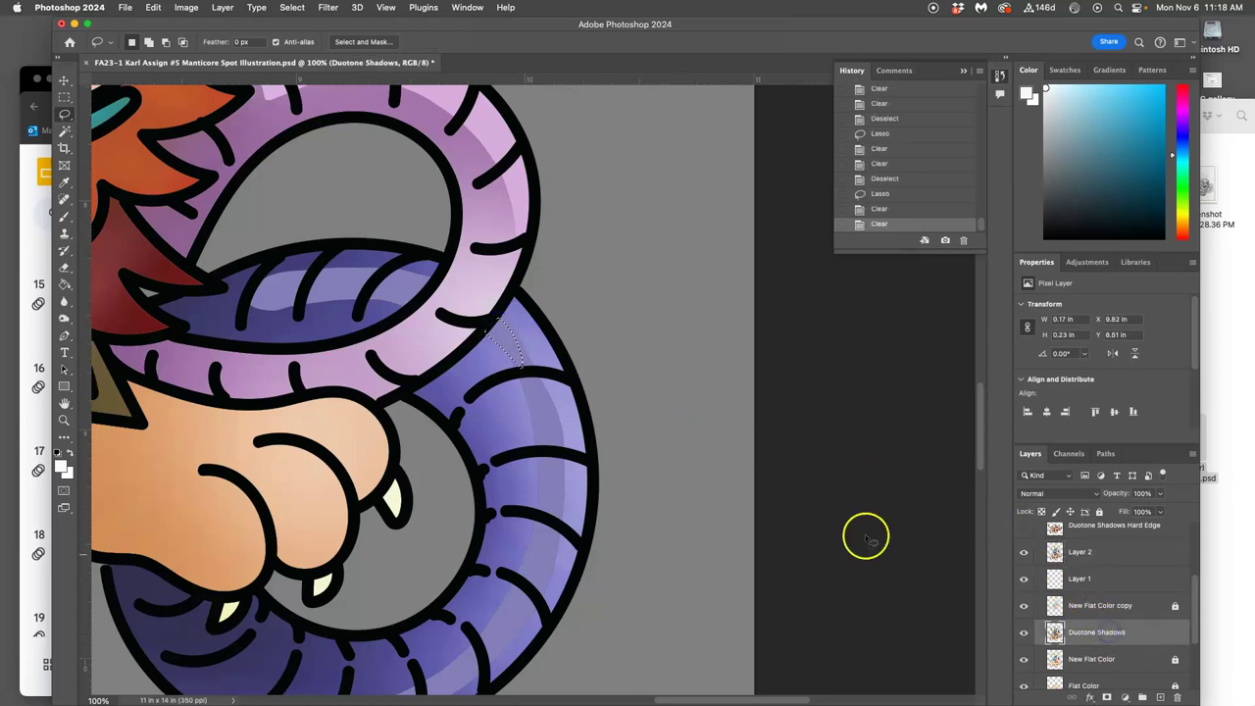
pyautogui.press('Delete')
pyautogui.click(640, 356)
# Try clearing a lassoed area about 1.14 × 0.71 in over the paw beside the tentacles on Duotone Shadows and Layer 2, then deselect
pyautogui.moveTo(499, 401); pyautogui.dragTo(601, 368)
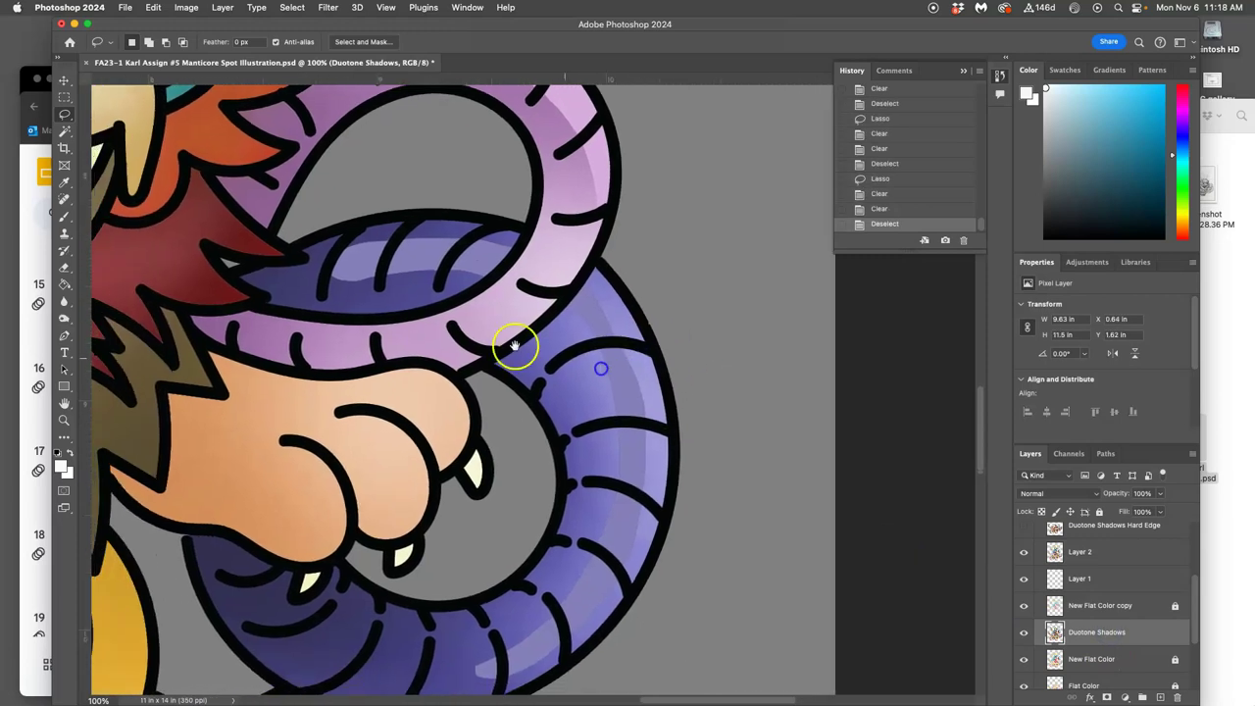
pyautogui.press('super+minus')
pyautogui.press('super+minus')
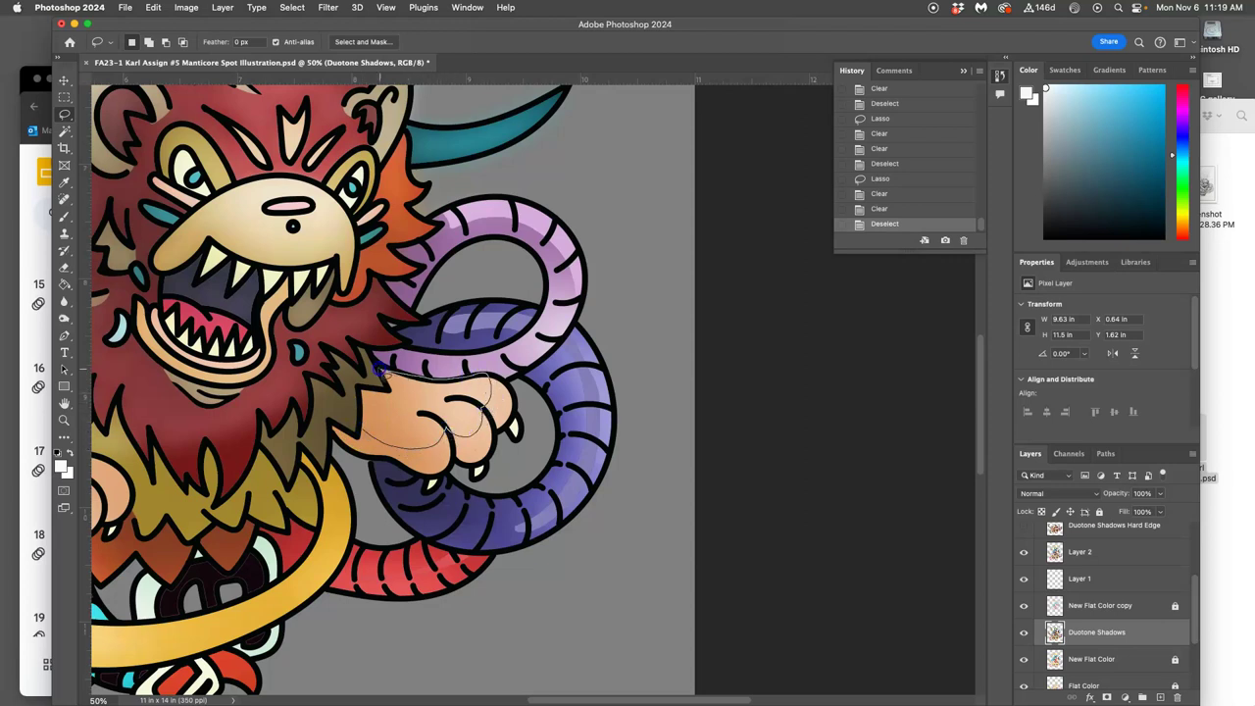
pyautogui.moveTo(362, 415); pyautogui.dragTo(363, 429)
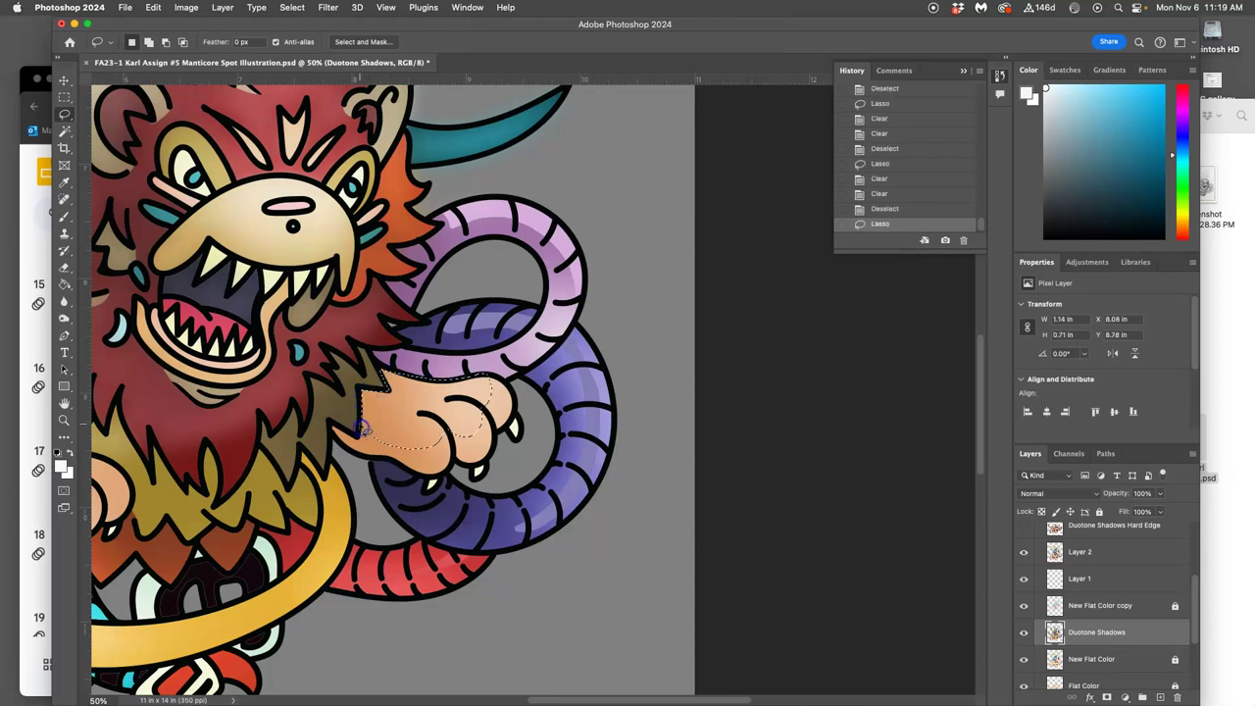
pyautogui.press('Delete')
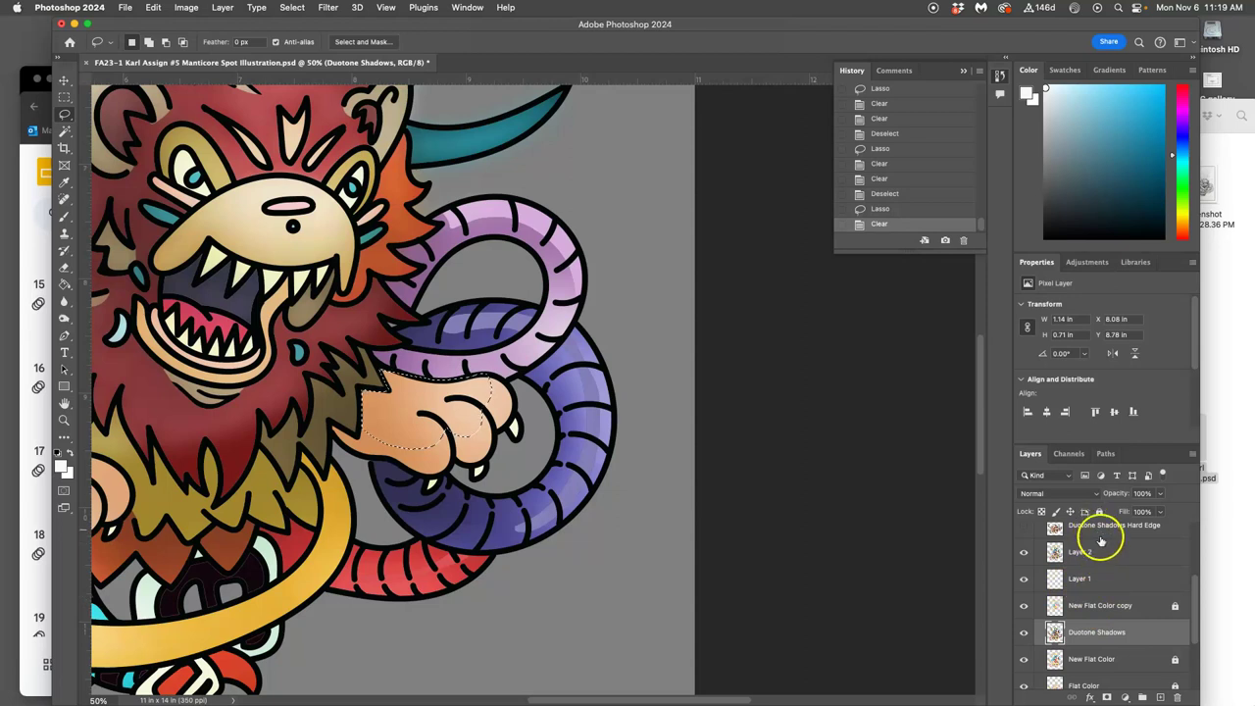
pyautogui.moveTo(1195, 589)
pyautogui.mouseDown()
pyautogui.moveTo(1191, 561)
pyautogui.moveTo(1191, 577)
pyautogui.mouseUp()
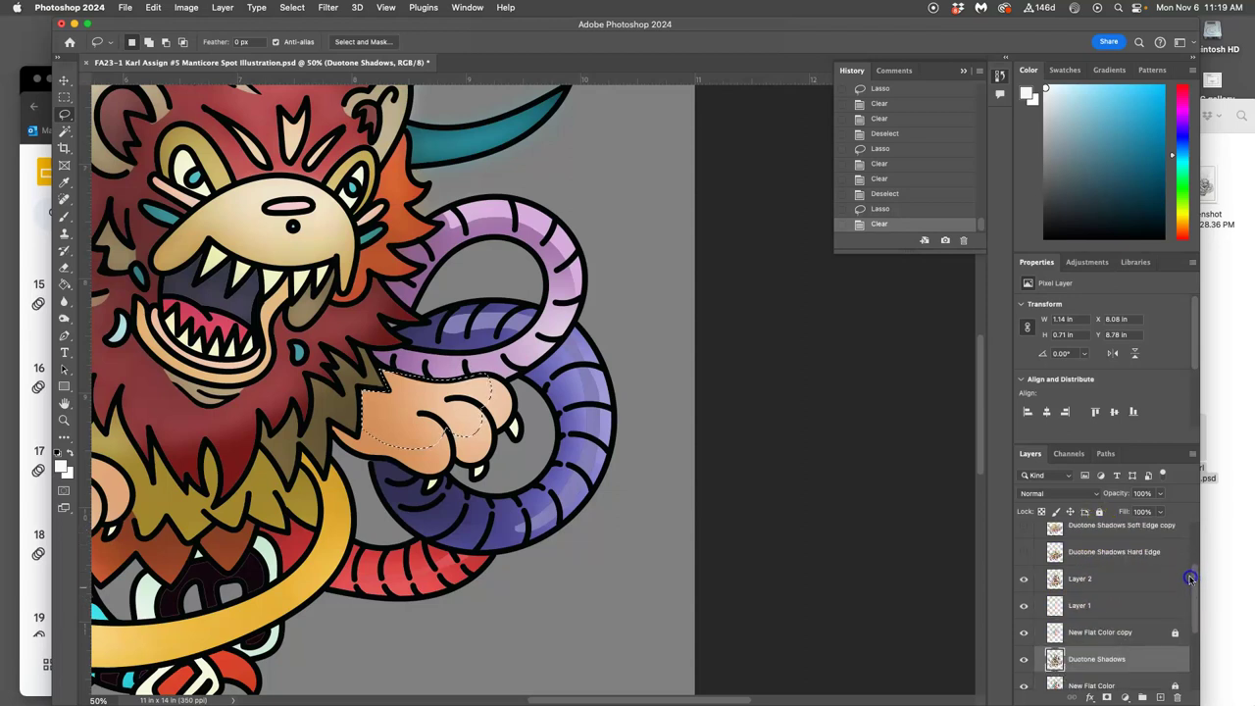
pyautogui.click(1125, 587)
pyautogui.hotkey('ctrl', 'd')
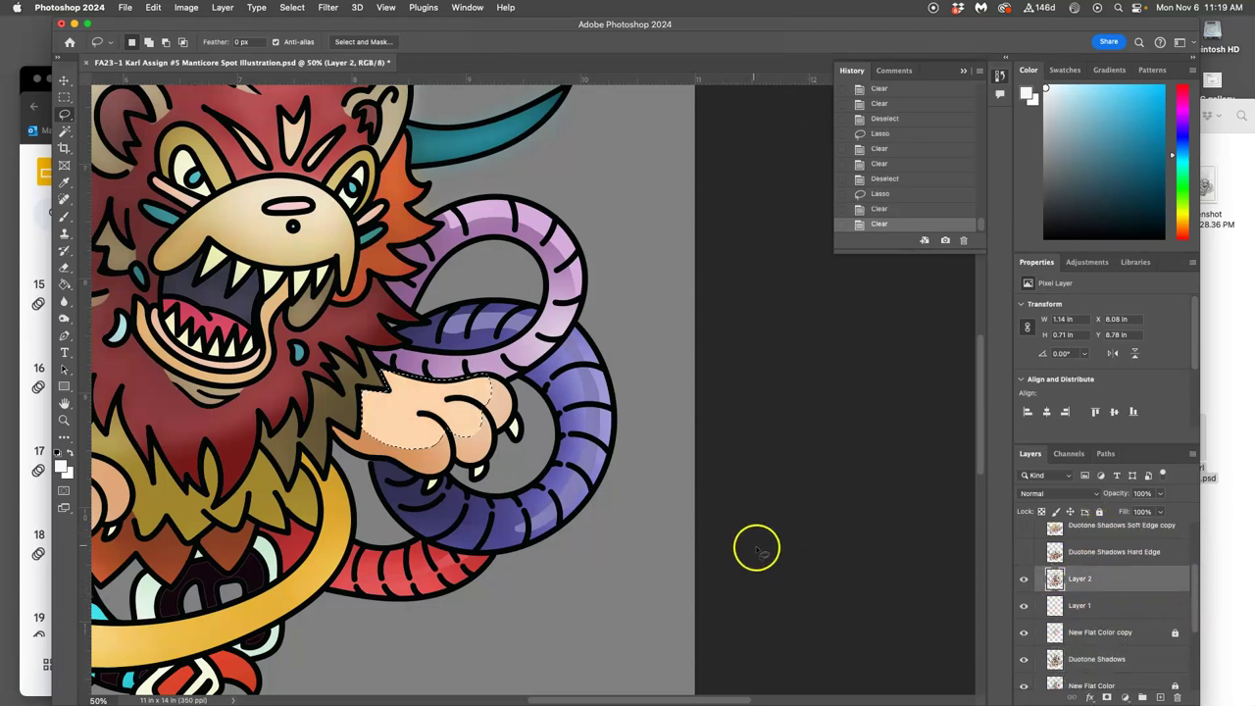
# Try clearing a lassoed area about 1.2 × 1.3 in on the larger front paw on Layer 2 and Duotone Shadows, then deselect
pyautogui.scroll(-5, 630, 527)
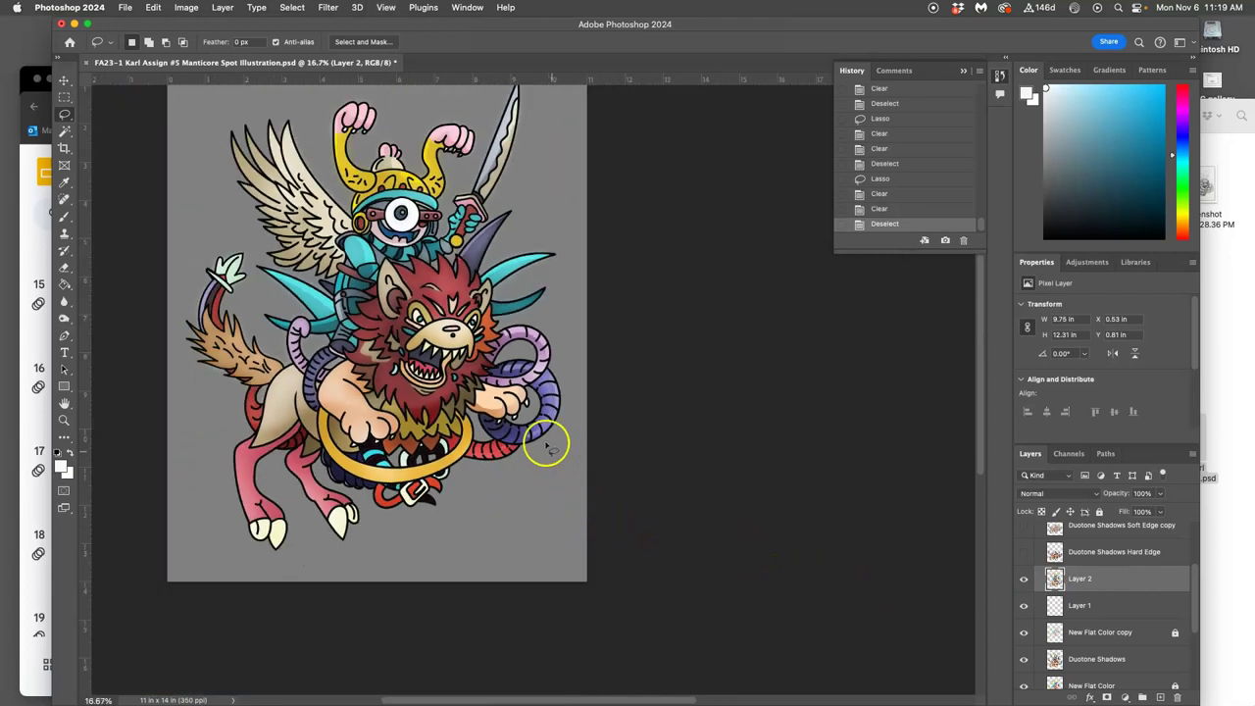
pyautogui.moveTo(501, 483); pyautogui.dragTo(563, 474)
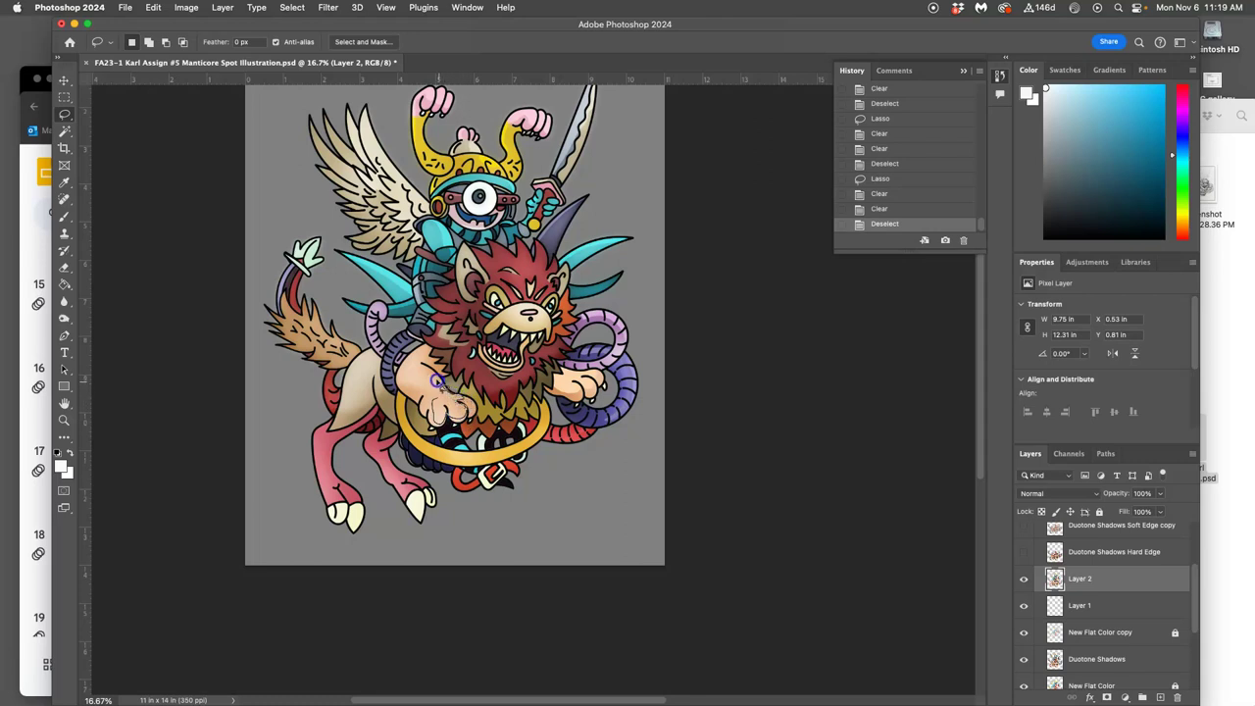
pyautogui.moveTo(435, 395); pyautogui.dragTo(424, 381)
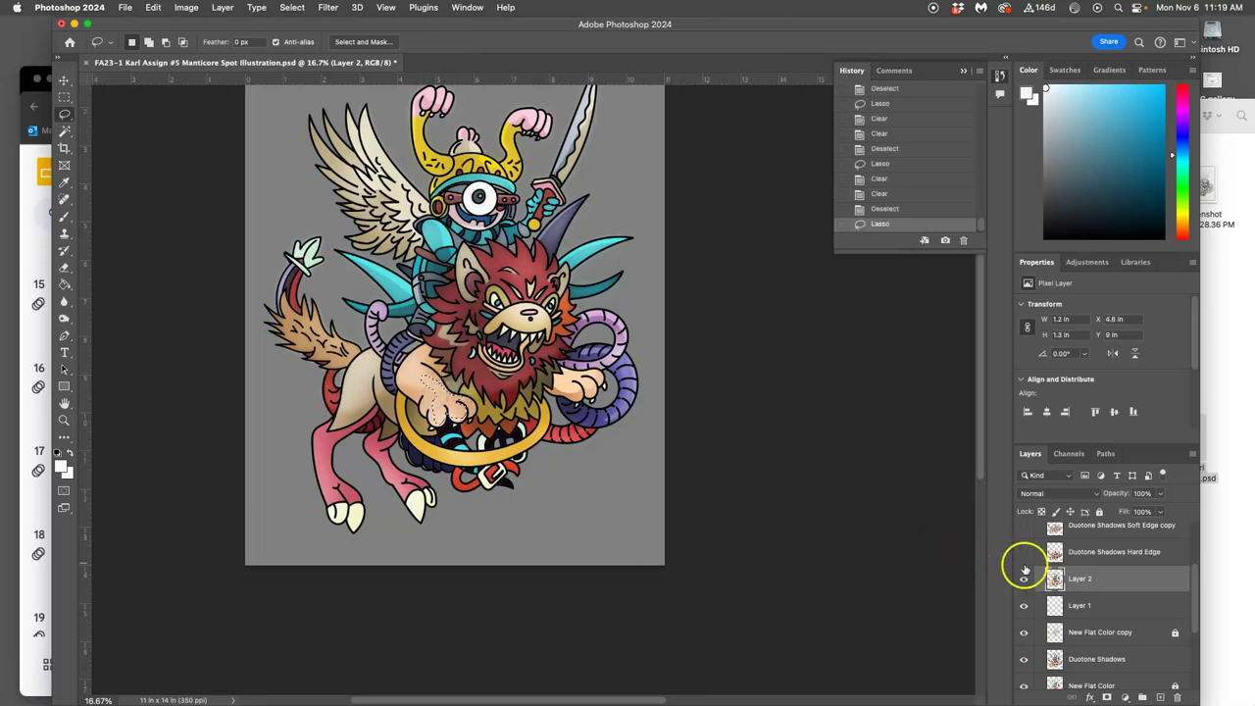
pyautogui.press('BackSpace')
pyautogui.click(1118, 660)
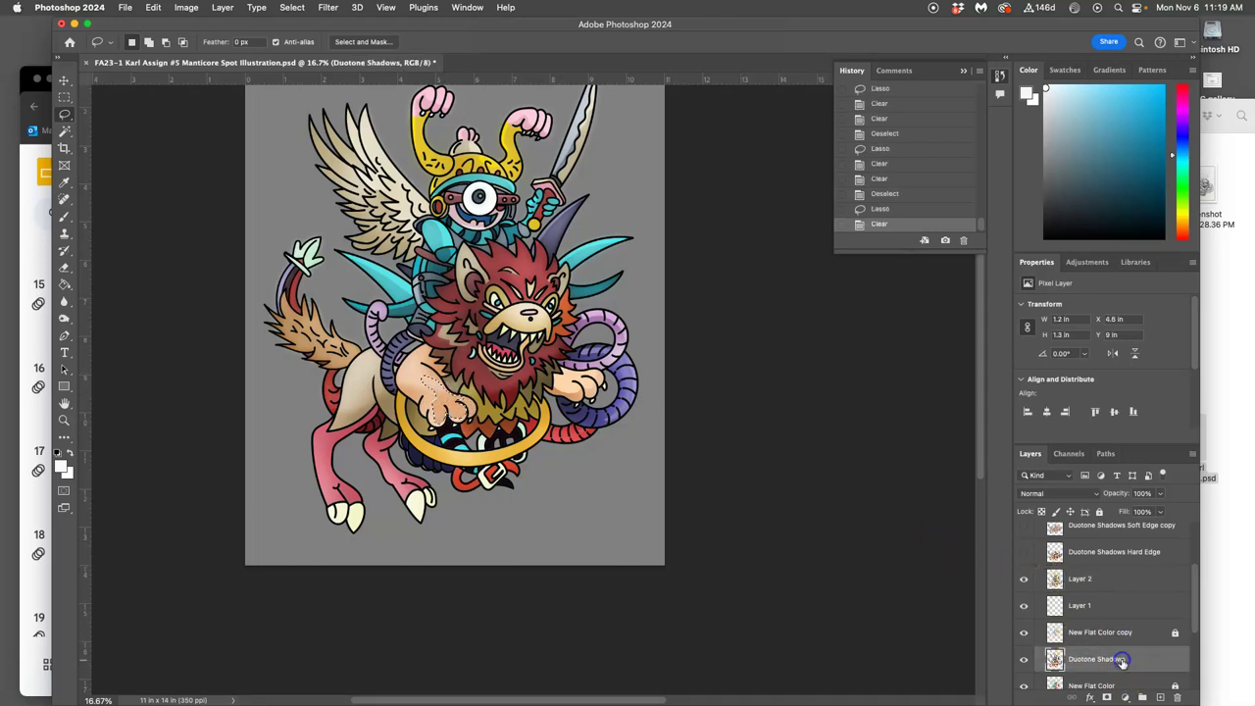
pyautogui.click(621, 522)
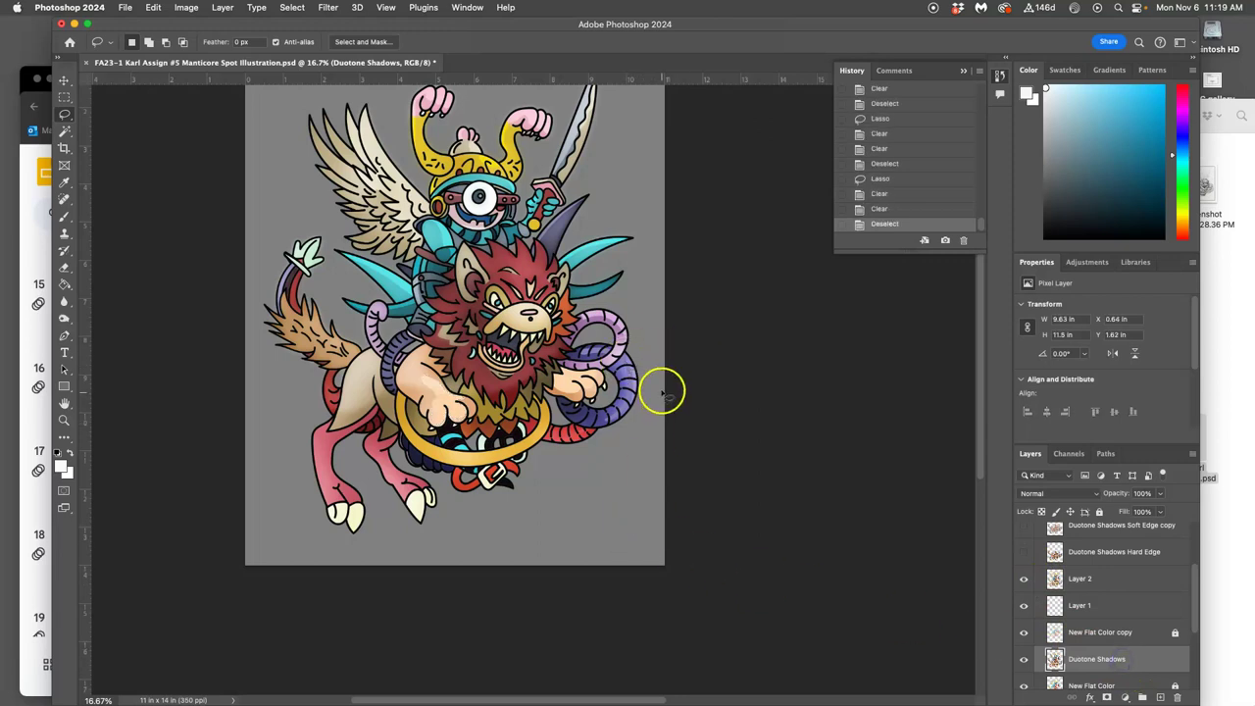
# Step back through the history to undo the hard-edged highlight clears on the two front paws
pyautogui.press('super+z')
pyautogui.press('super+z')
pyautogui.press('super+z')
pyautogui.press('super+z')
pyautogui.press('super+z')
pyautogui.press('super+z')
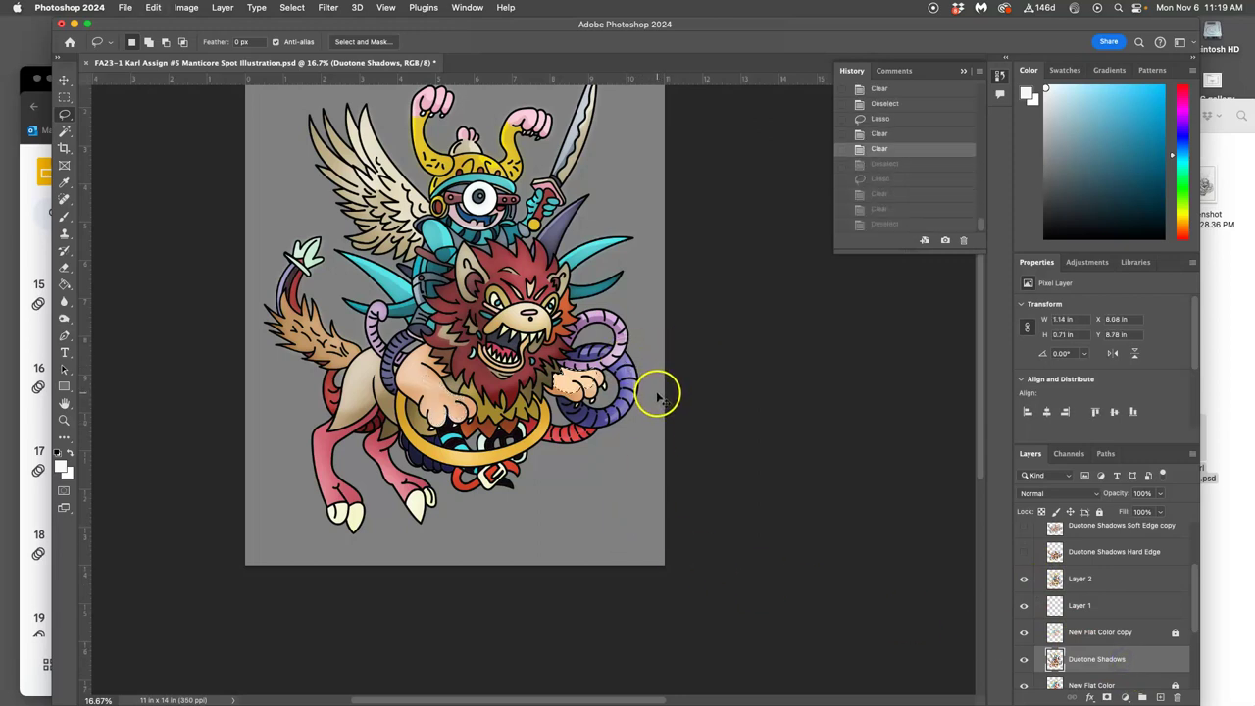
pyautogui.press('super+shift+z')
pyautogui.press('super+shift+z')
pyautogui.press('super+shift+z')
pyautogui.press('super+shift+z')
pyautogui.press('super+shift+z')
pyautogui.press('super+shift+z')
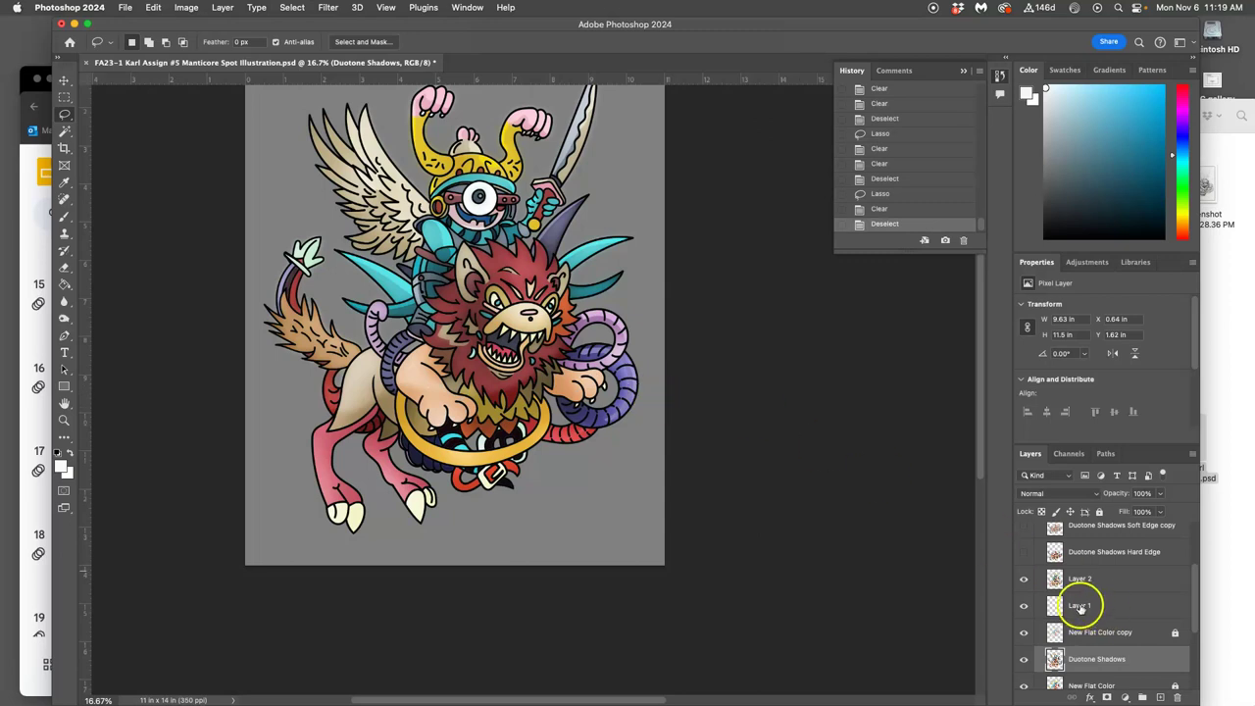
# Lighten the front paws on Layer 2 with the Dodge tool, using midtones at 16% exposure
pyautogui.click(1098, 581)
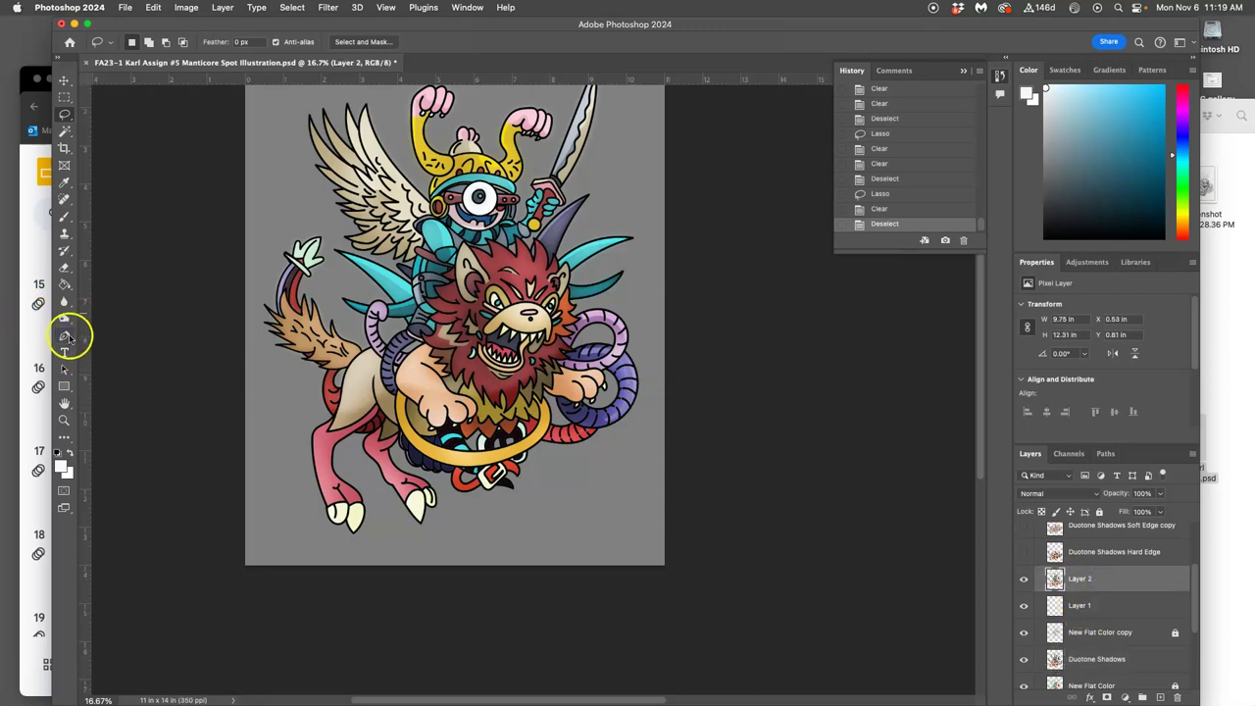
pyautogui.click(66, 320)
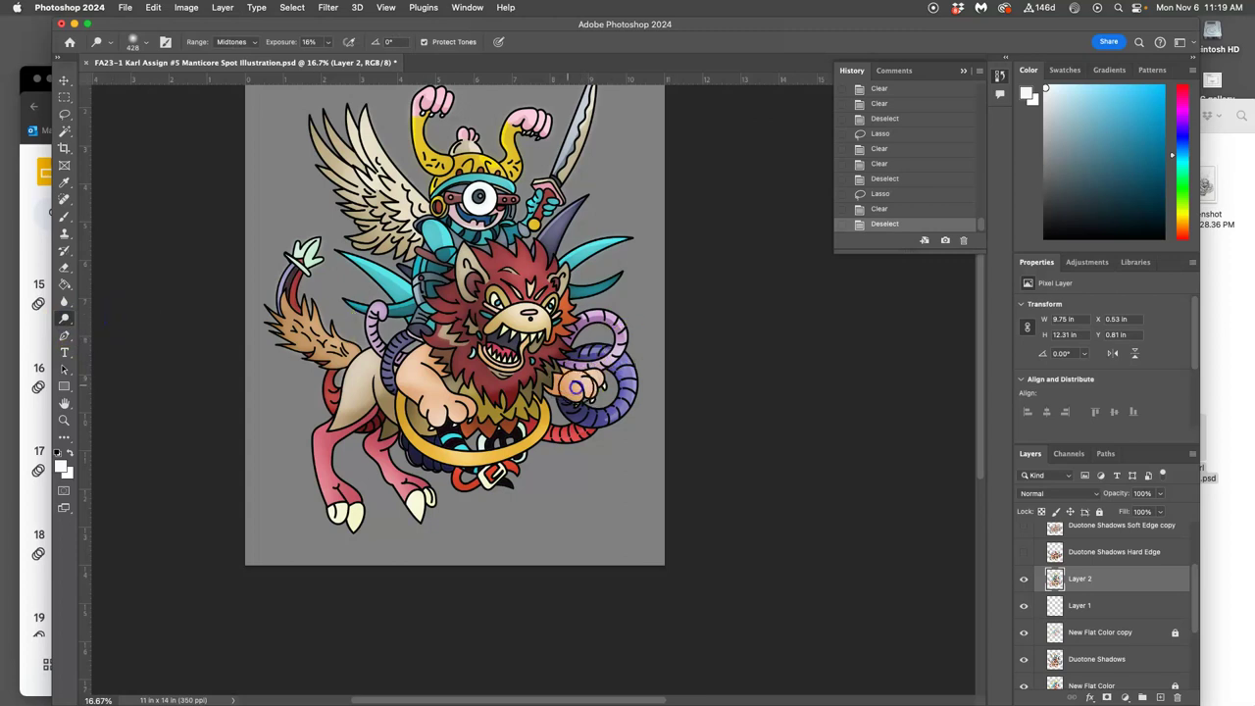
pyautogui.click(570, 384)
pyautogui.click(587, 384)
pyautogui.moveTo(586, 385)
pyautogui.mouseDown()
pyautogui.moveTo(543, 383)
pyautogui.moveTo(534, 365)
pyautogui.moveTo(538, 383)
pyautogui.moveTo(486, 370)
pyautogui.mouseUp()
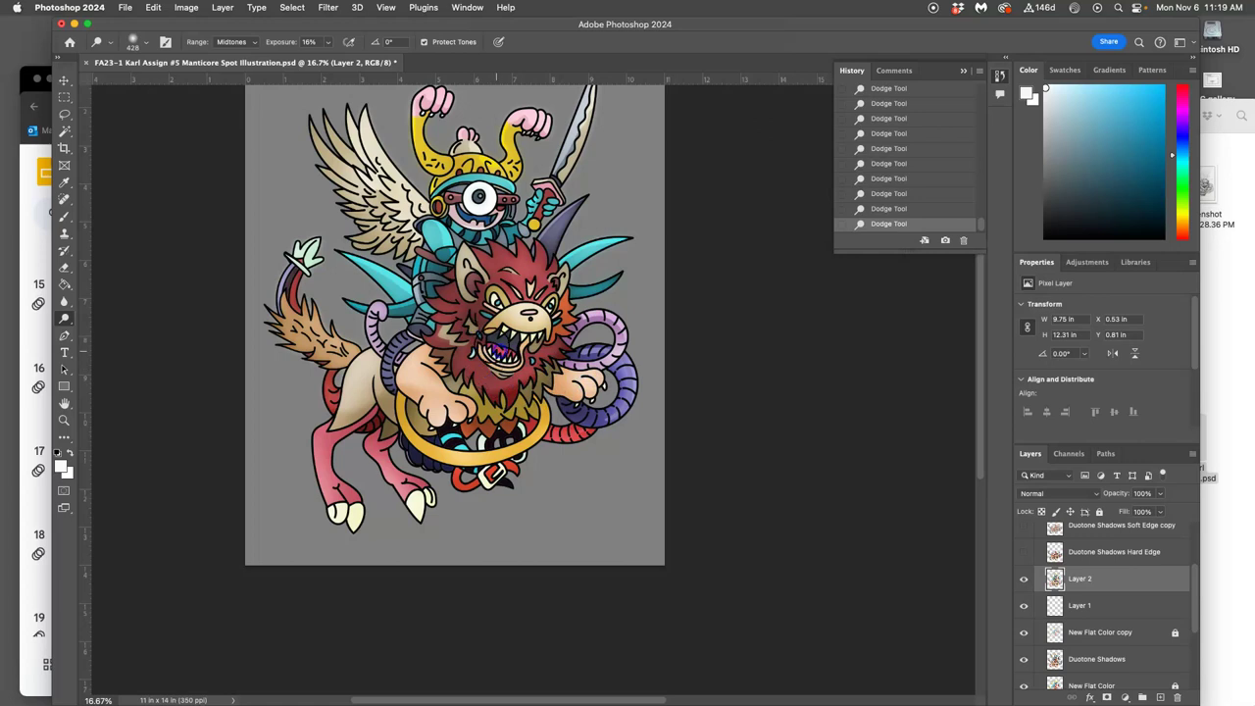
# Dodge the mane tufts beside the rider's leg and the upper part of the large foreleg on Layer 2
pyautogui.press('super+plus')
pyautogui.press('super+plus')
pyautogui.press('super+plus')
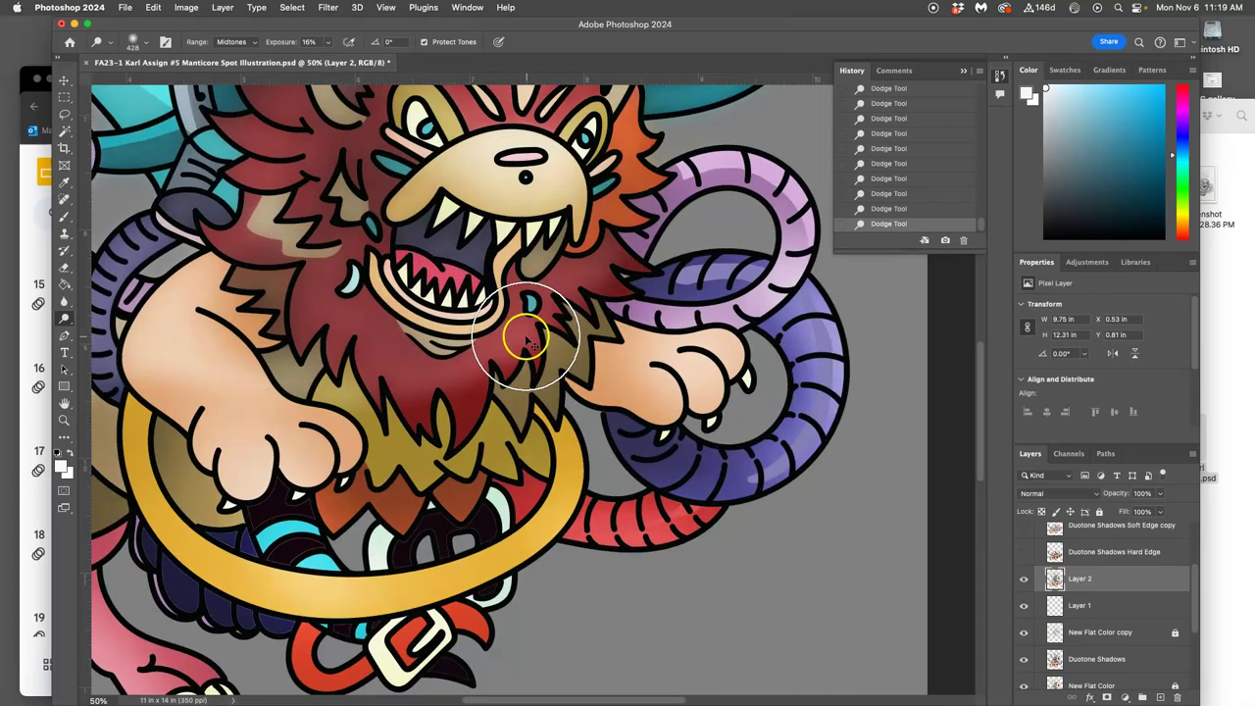
pyautogui.moveTo(517, 311); pyautogui.dragTo(681, 535)
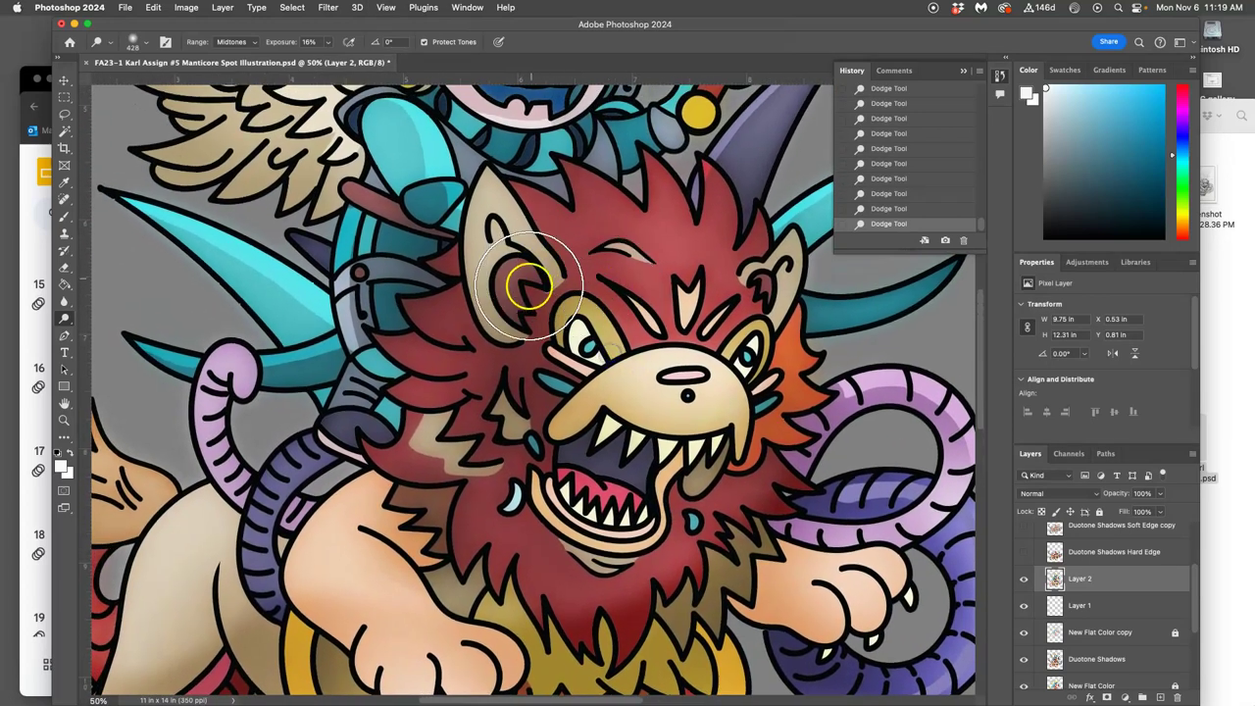
pyautogui.moveTo(384, 346); pyautogui.dragTo(416, 390)
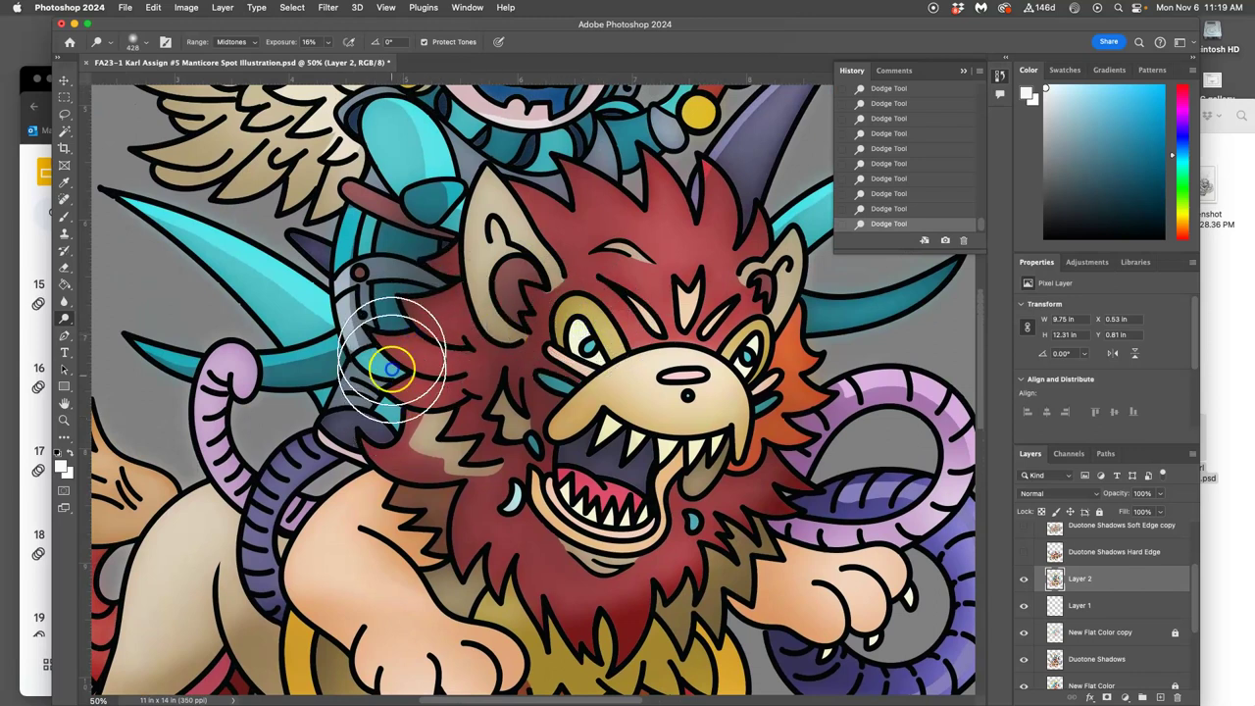
pyautogui.moveTo(422, 321)
pyautogui.mouseDown()
pyautogui.moveTo(452, 330)
pyautogui.moveTo(476, 296)
pyautogui.moveTo(485, 241)
pyautogui.mouseUp()
pyautogui.moveTo(448, 382); pyautogui.dragTo(421, 469)
pyautogui.moveTo(339, 538)
pyautogui.mouseDown()
pyautogui.moveTo(266, 513)
pyautogui.moveTo(362, 574)
pyautogui.mouseUp()
pyautogui.moveTo(387, 503); pyautogui.dragTo(320, 419)
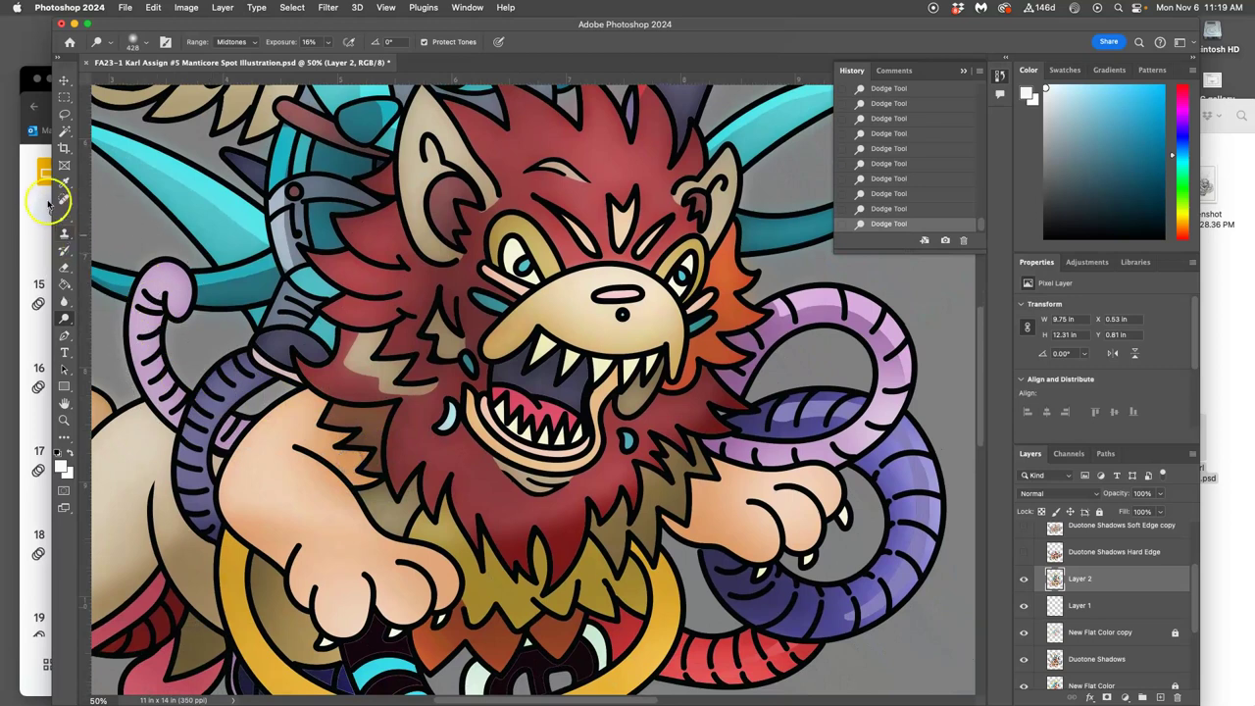
# Lasso an area about 0.39 × 0.19 in along the tongue's upper edge, try clearing it on Layer 2, and undo the clear
pyautogui.click(64, 113)
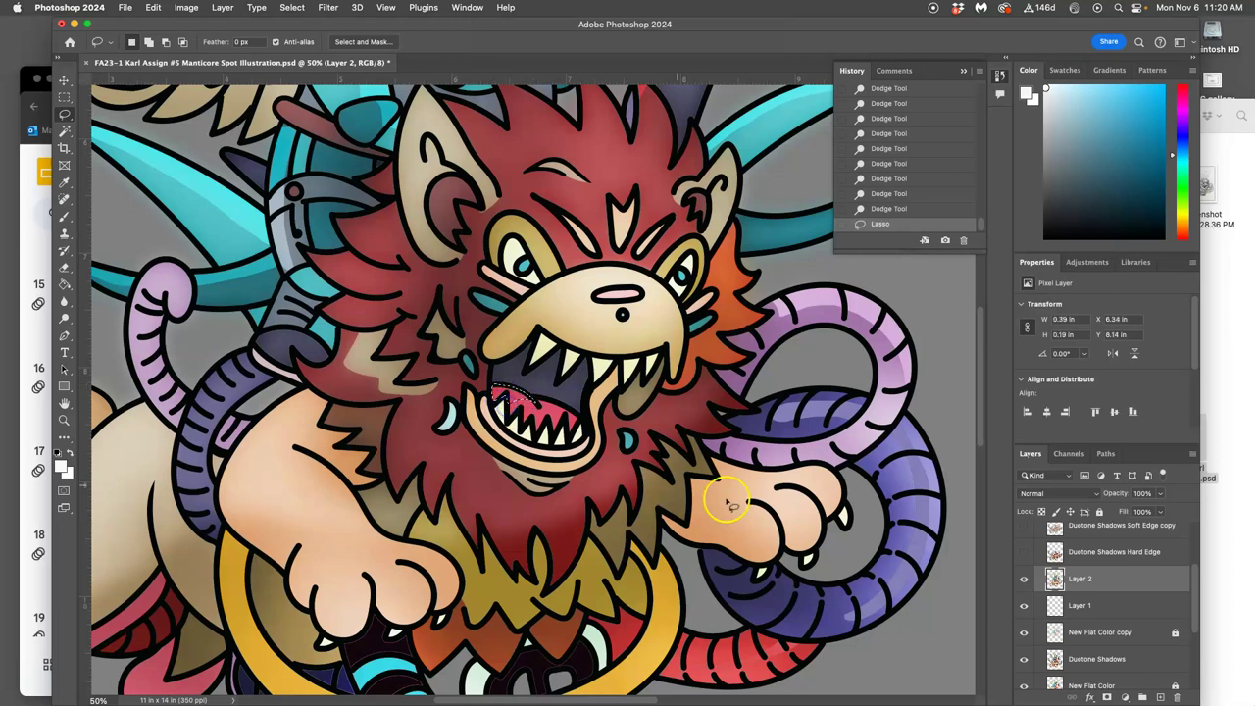
pyautogui.press('Delete')
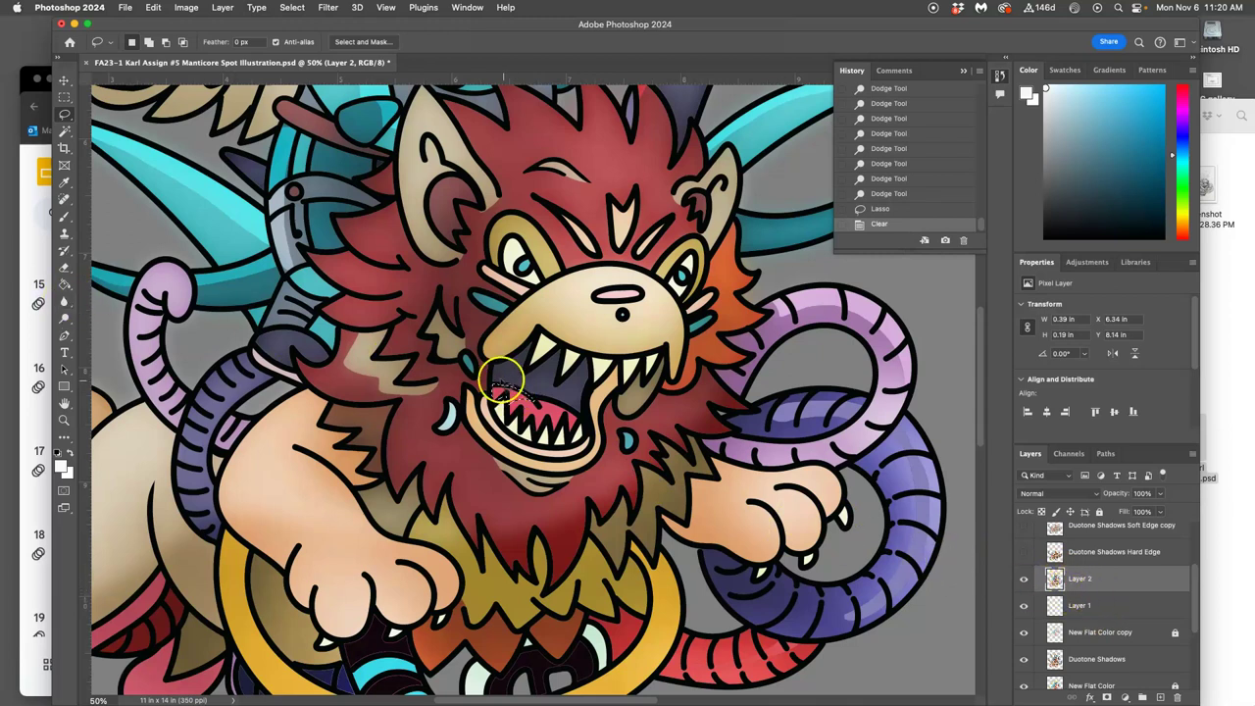
pyautogui.press('super+z')
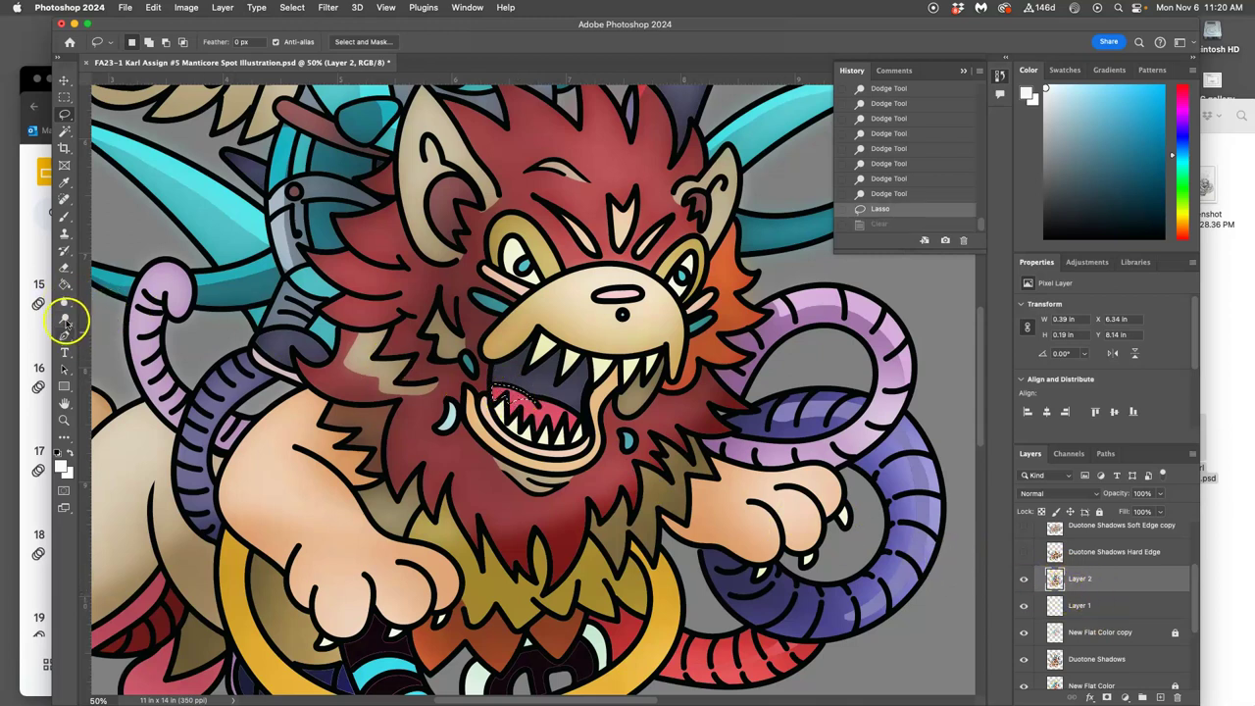
# Dodge the selected upper edge of the tongue on Layer 2 with midtones at 16% exposure
pyautogui.click(65, 320)
pyautogui.moveTo(477, 359)
pyautogui.mouseDown()
pyautogui.moveTo(468, 386)
pyautogui.moveTo(487, 377)
pyautogui.mouseUp()
pyautogui.click(487, 379)
pyautogui.click(488, 385)
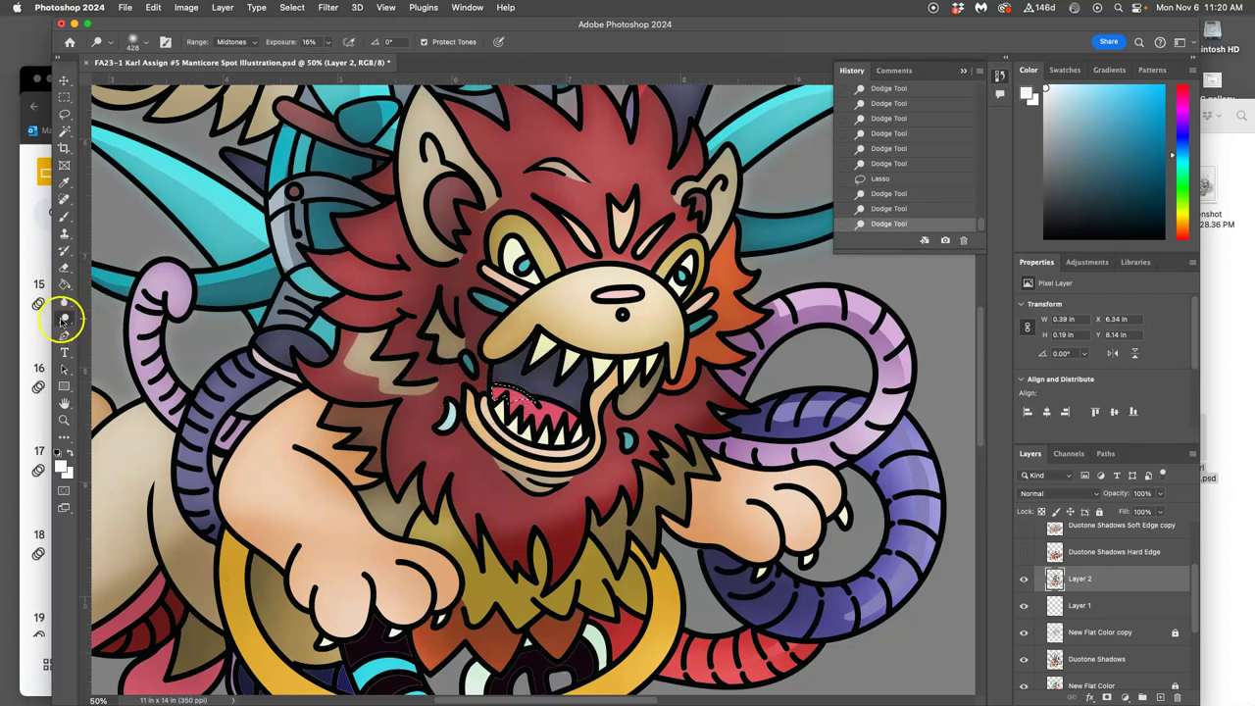
# Burn the selected tongue edge on Layer 2 with midtones at 18% exposure, and deselect
pyautogui.click(62, 320)
pyautogui.click(116, 330)
pyautogui.moveTo(518, 364)
pyautogui.mouseDown()
pyautogui.moveTo(488, 385)
pyautogui.moveTo(549, 412)
pyautogui.moveTo(510, 373)
pyautogui.moveTo(528, 390)
pyautogui.mouseUp()
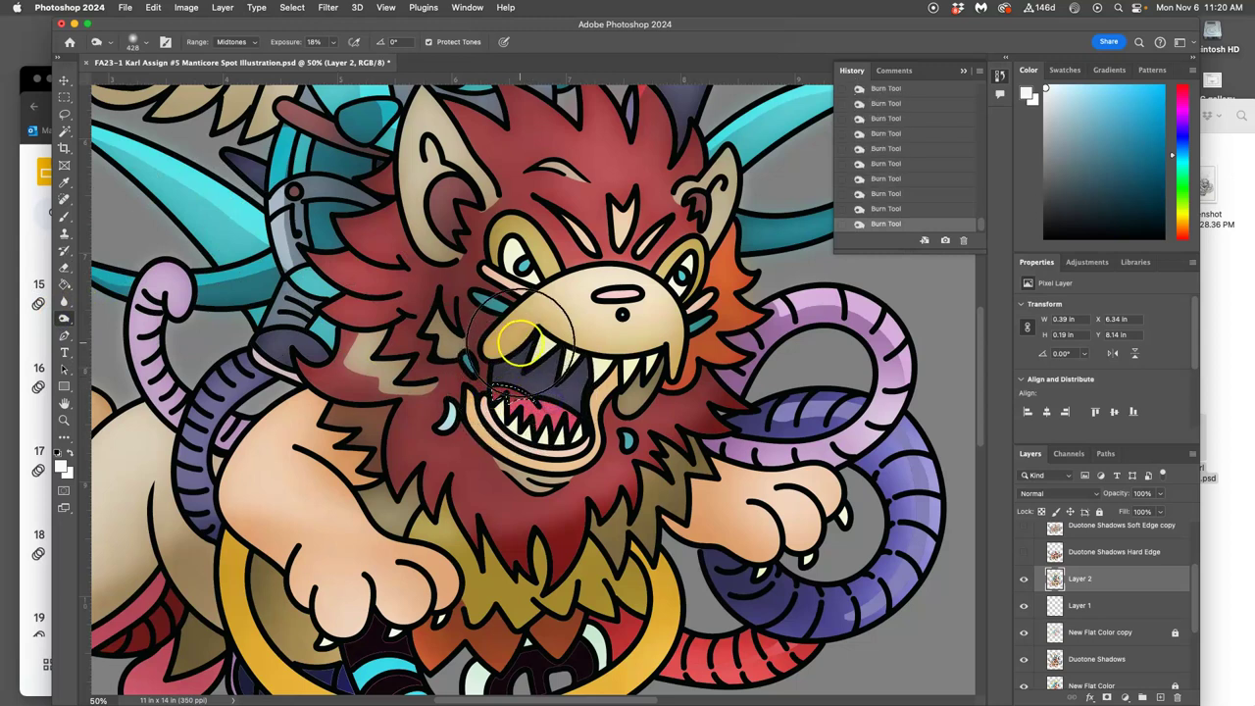
pyautogui.press('super+d')
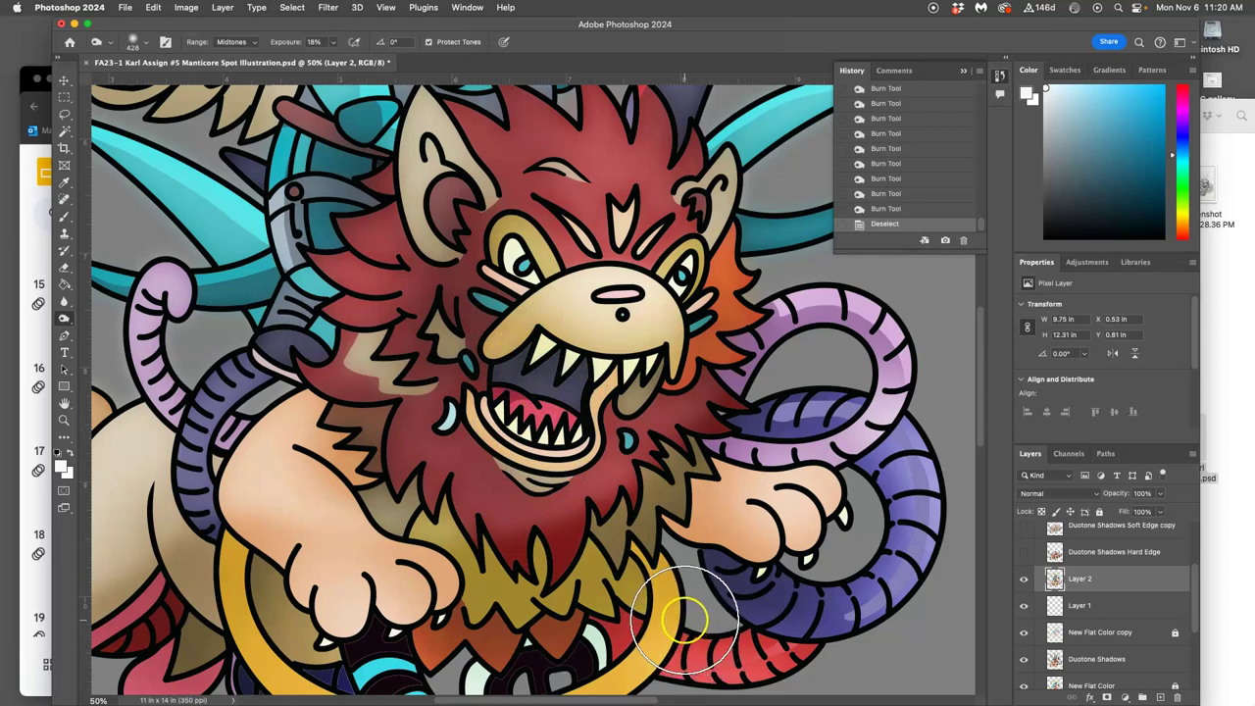
pyautogui.press('super+minus')
pyautogui.press('super+minus')
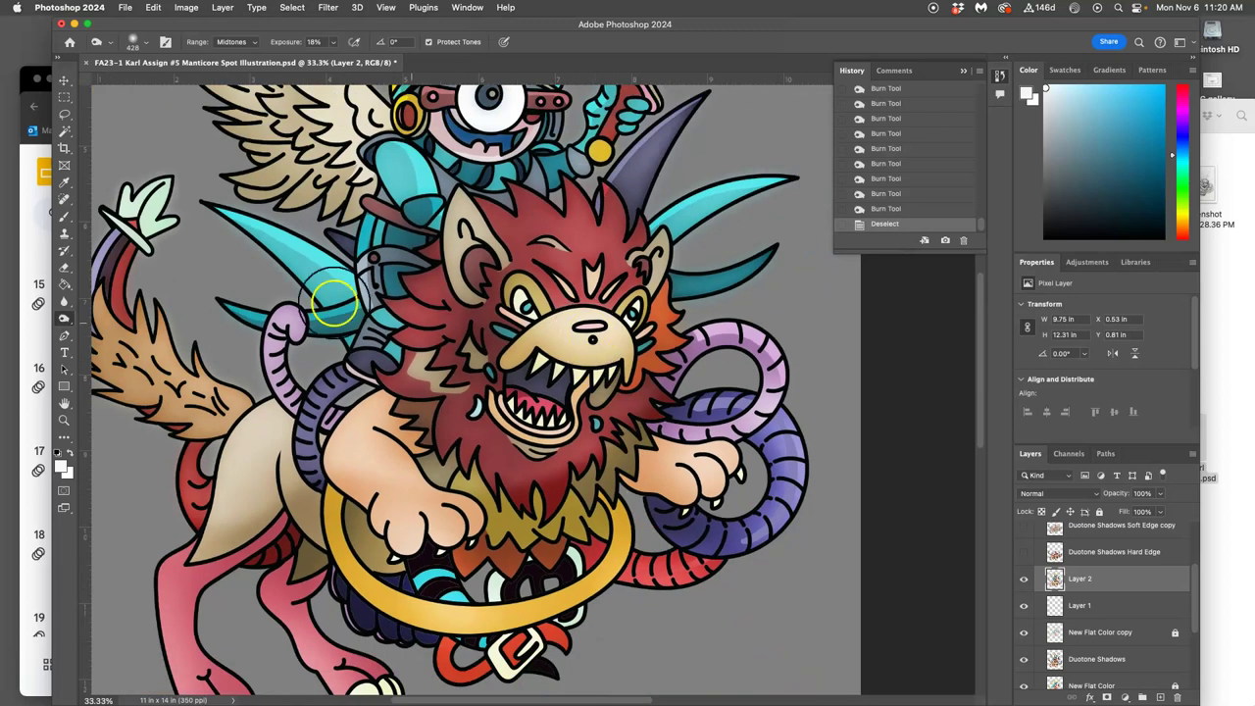
# Lasso the area just beneath the manticore's nose marking, burn it on Layer 2 with midtones at 18% exposure, and deselect
pyautogui.click(64, 113)
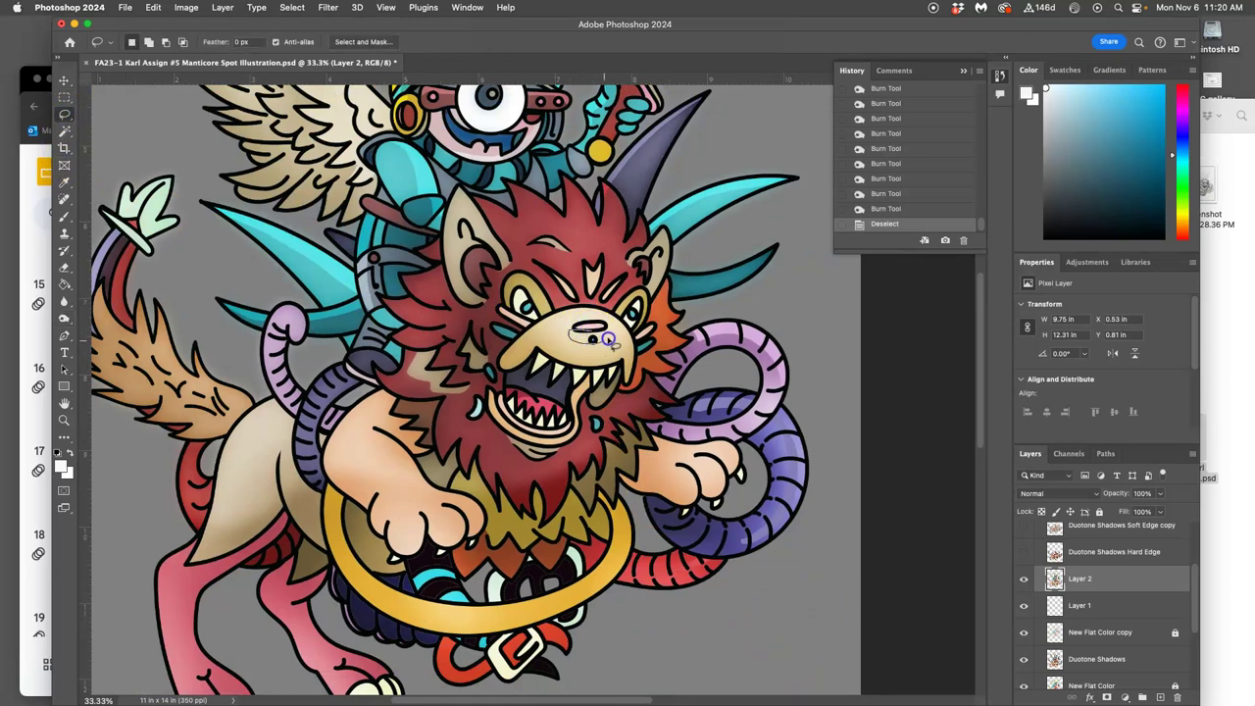
pyautogui.moveTo(593, 334)
pyautogui.mouseDown()
pyautogui.moveTo(610, 333)
pyautogui.moveTo(589, 355)
pyautogui.mouseUp()
pyautogui.click(64, 320)
pyautogui.moveTo(589, 355)
pyautogui.mouseDown()
pyautogui.moveTo(619, 329)
pyautogui.moveTo(579, 343)
pyautogui.mouseUp()
pyautogui.moveTo(595, 332)
pyautogui.mouseDown()
pyautogui.moveTo(567, 343)
pyautogui.moveTo(608, 334)
pyautogui.mouseUp()
pyautogui.moveTo(608, 334); pyautogui.dragTo(597, 339)
pyautogui.press('super+d')
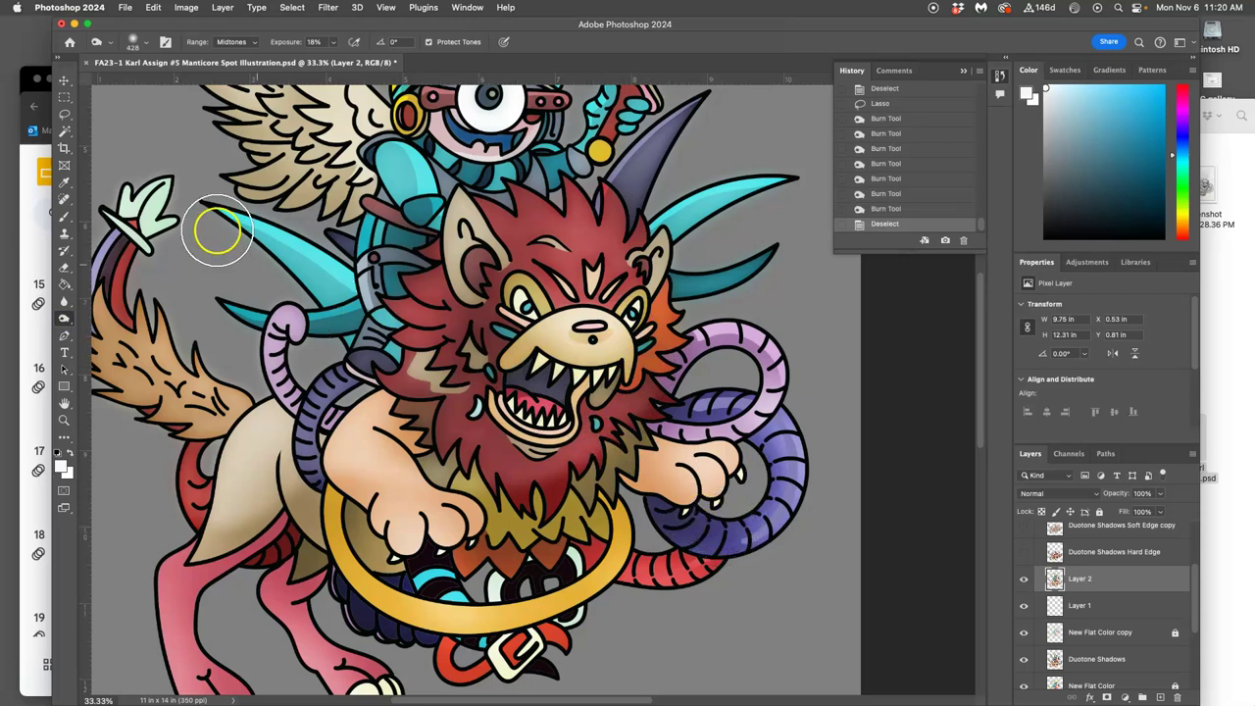
# Lasso a jagged area about 1.03 × 0.91 in on the forehead between the brows, burn it on Layer 2, and deselect
pyautogui.click(65, 116)
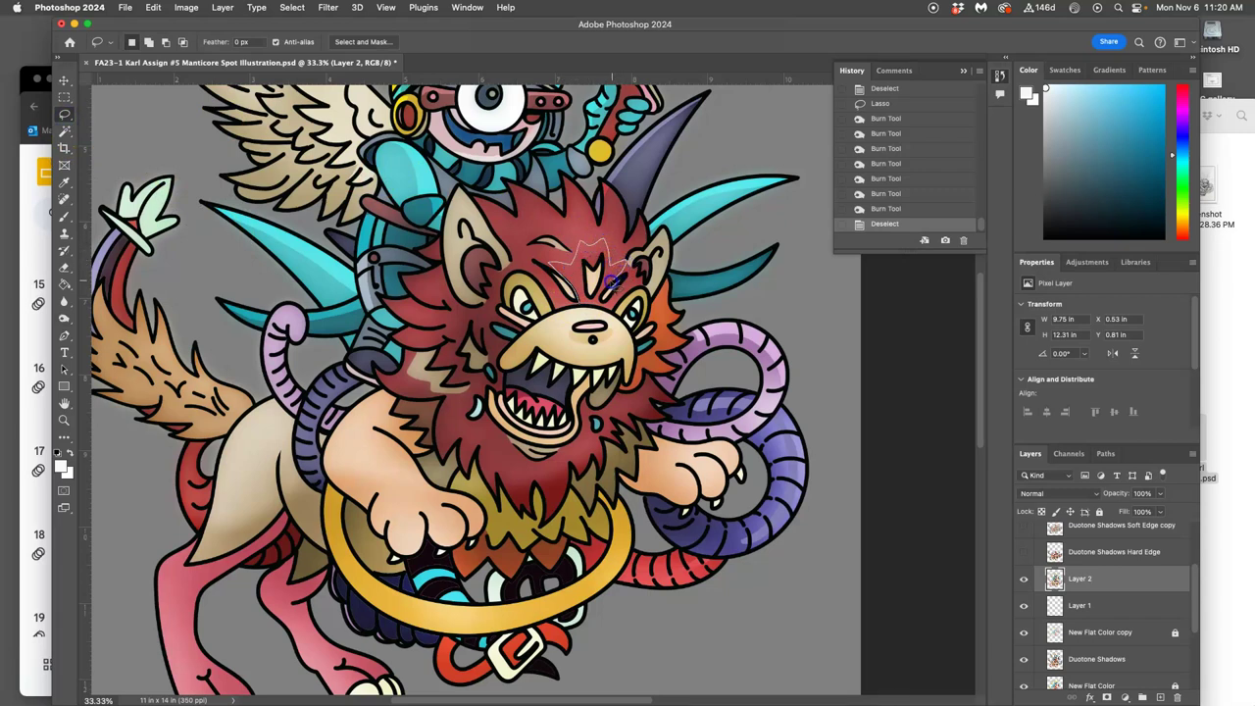
pyautogui.moveTo(584, 309); pyautogui.dragTo(586, 312)
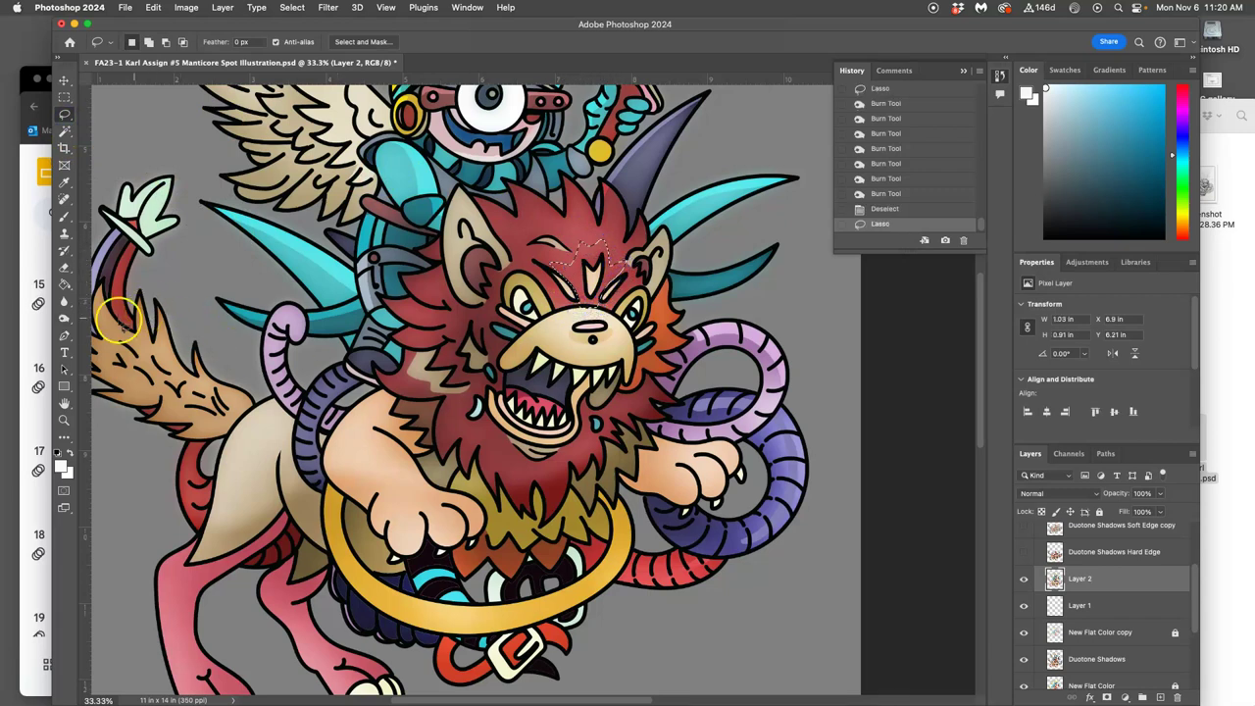
pyautogui.click(64, 318)
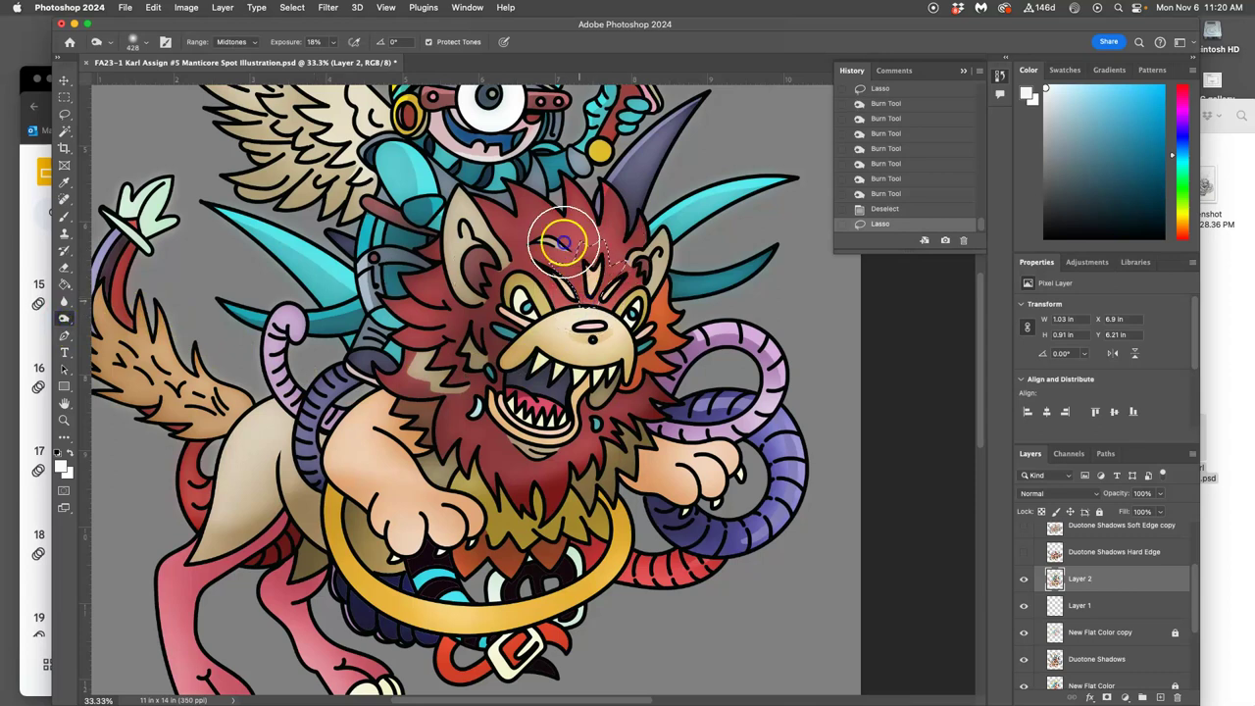
pyautogui.moveTo(556, 219)
pyautogui.mouseDown()
pyautogui.moveTo(598, 236)
pyautogui.moveTo(576, 218)
pyautogui.mouseUp()
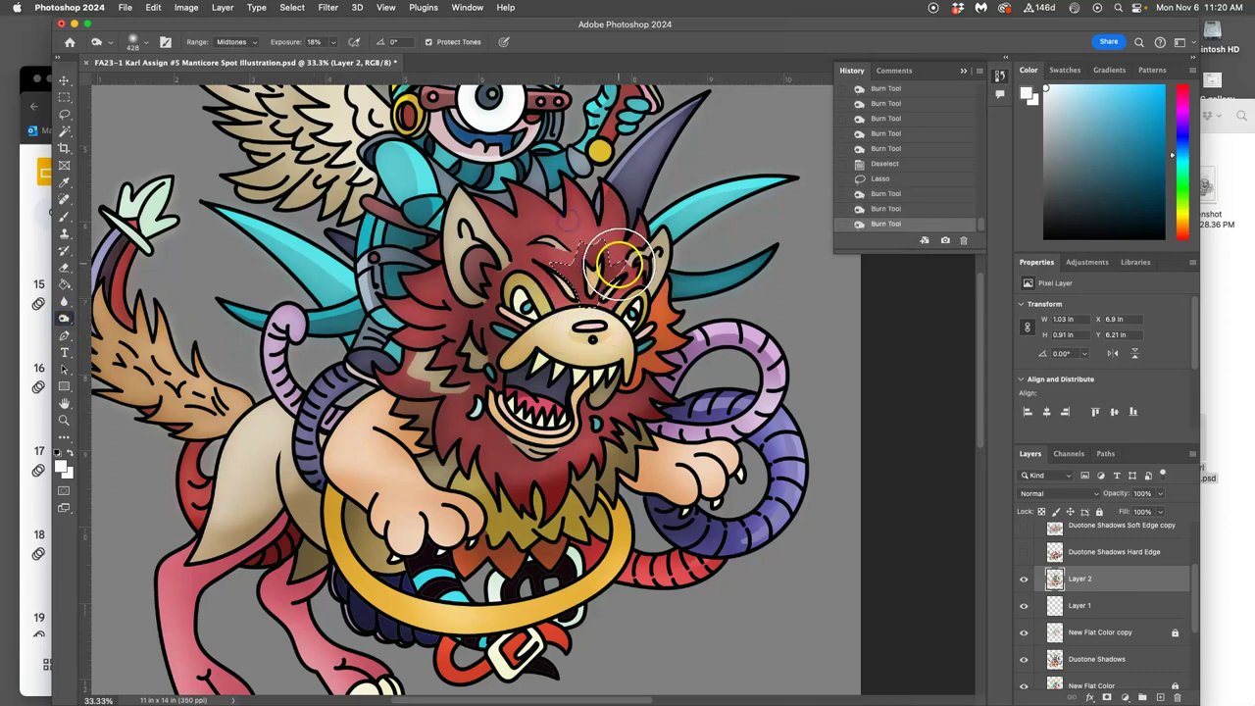
pyautogui.press('super+d')
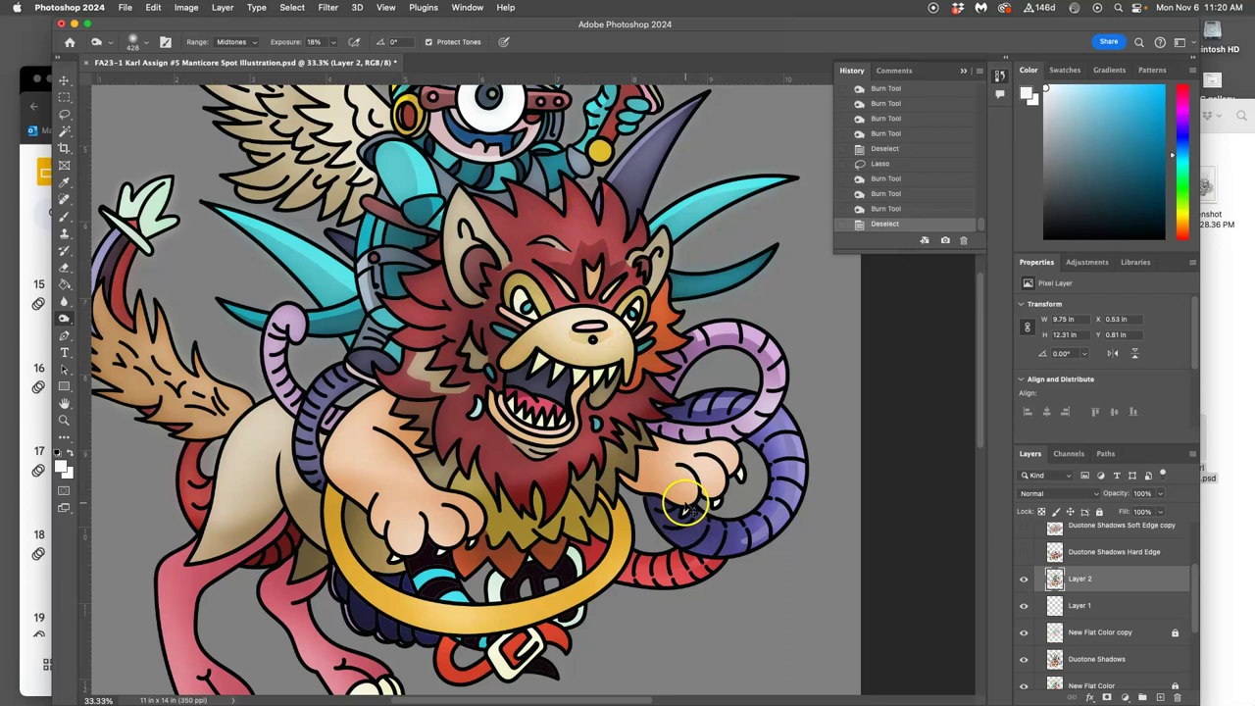
# Lasso a crescent about 0.6 × 0.56 in beneath the larger ear, burn it on Layer 2 at 18% exposure, and deselect
pyautogui.press('super+minus')
pyautogui.press('super+minus')
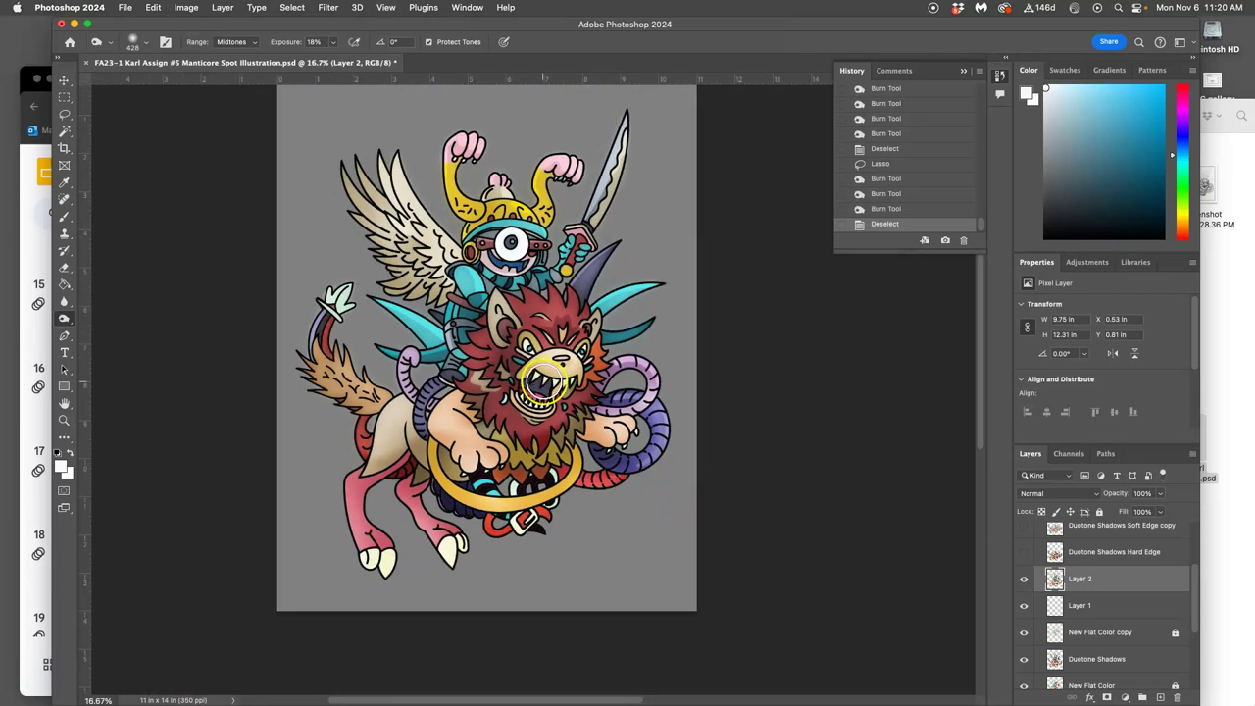
pyautogui.press('super+plus')
pyautogui.press('super+plus')
pyautogui.press('super+plus')
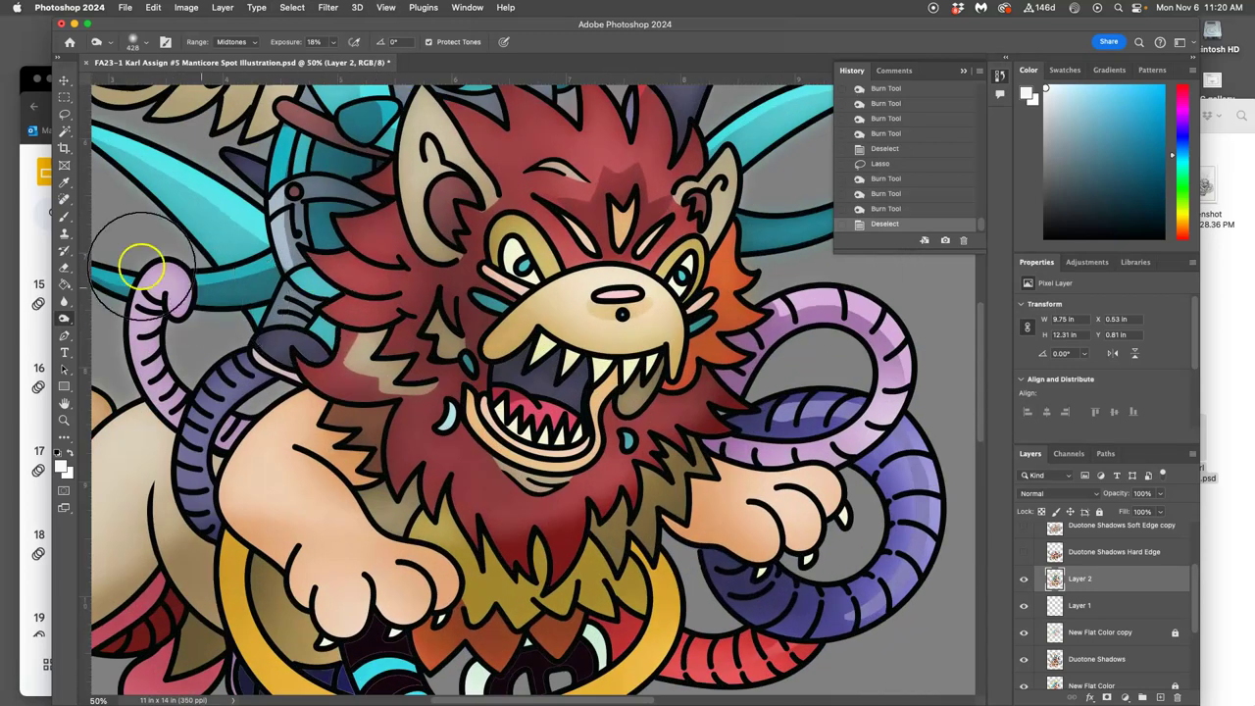
pyautogui.click(64, 113)
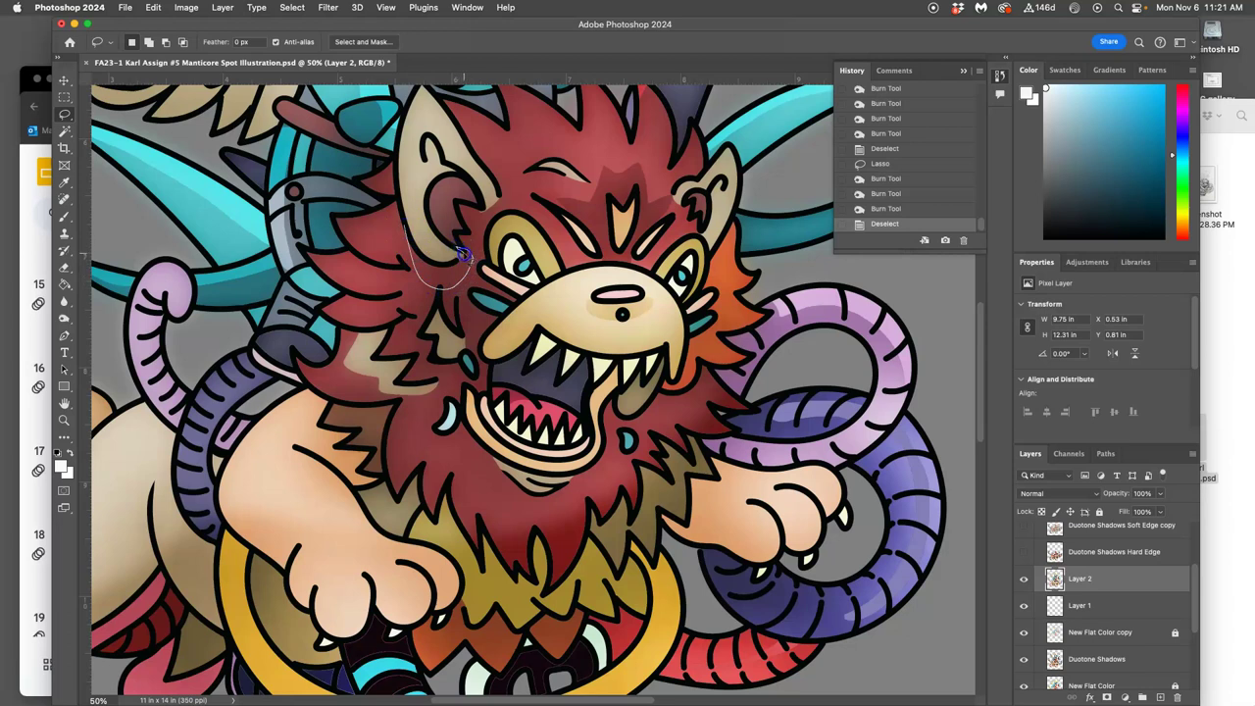
pyautogui.moveTo(420, 257); pyautogui.dragTo(422, 258)
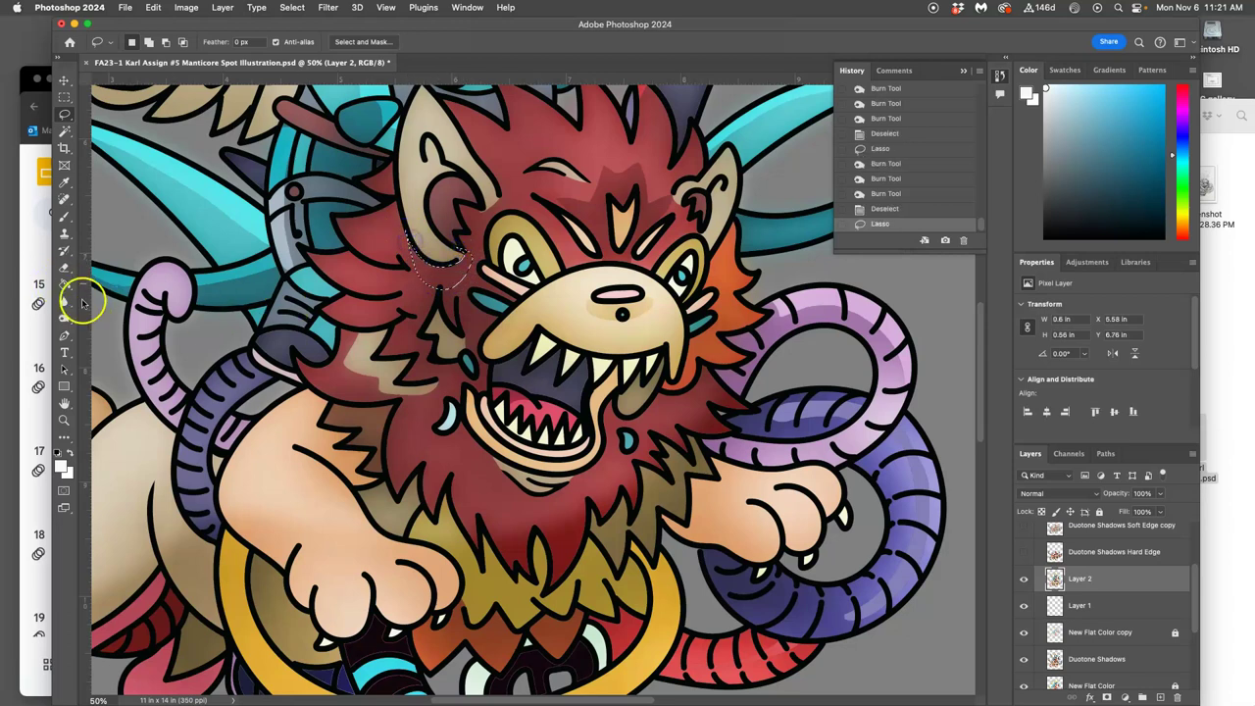
pyautogui.click(65, 317)
pyautogui.moveTo(451, 300)
pyautogui.mouseDown()
pyautogui.moveTo(416, 268)
pyautogui.moveTo(456, 260)
pyautogui.moveTo(413, 278)
pyautogui.moveTo(473, 213)
pyautogui.moveTo(446, 243)
pyautogui.moveTo(392, 258)
pyautogui.moveTo(442, 247)
pyautogui.mouseUp()
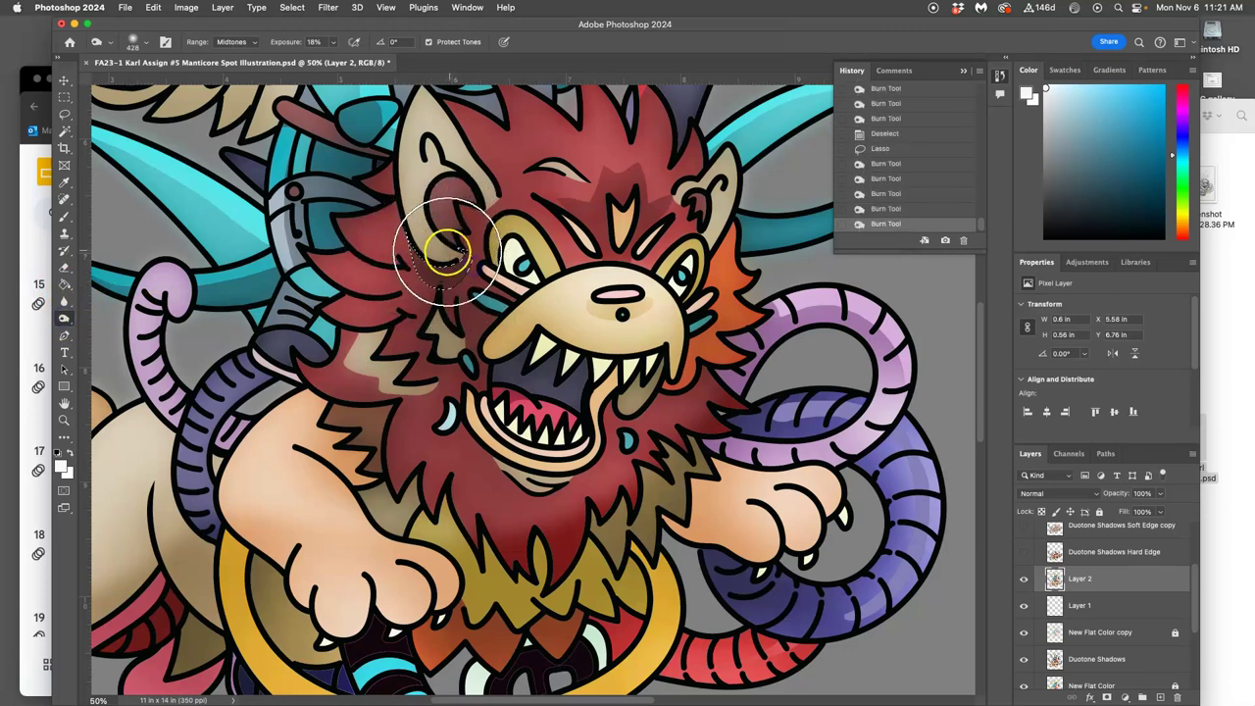
pyautogui.press('cmd+d')
# Lasso a pointed shadow area about 0.9 in tall in the mane under the jaw, burn it on Layer 2, and deselect
pyautogui.moveTo(653, 340)
pyautogui.mouseDown()
pyautogui.moveTo(592, 420)
pyautogui.moveTo(645, 366)
pyautogui.mouseUp()
pyautogui.scroll(-5, 549, 412)
pyautogui.hscroll(-2, 549, 412)
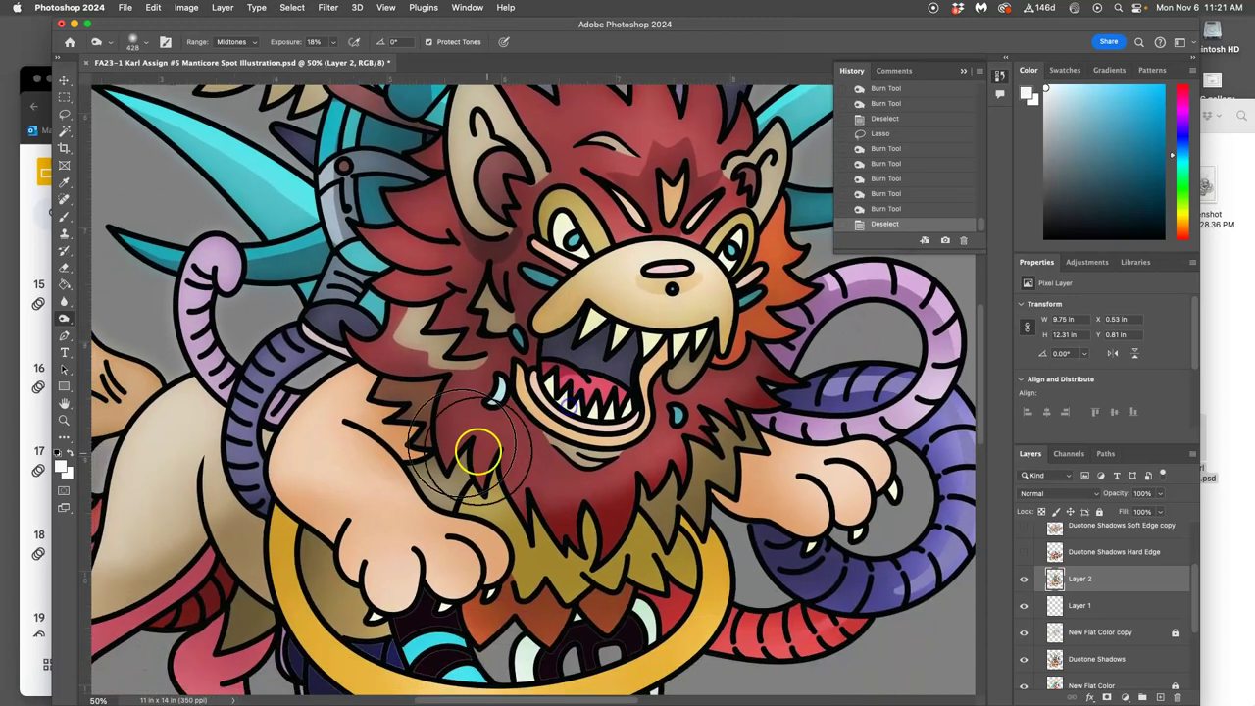
pyautogui.click(65, 115)
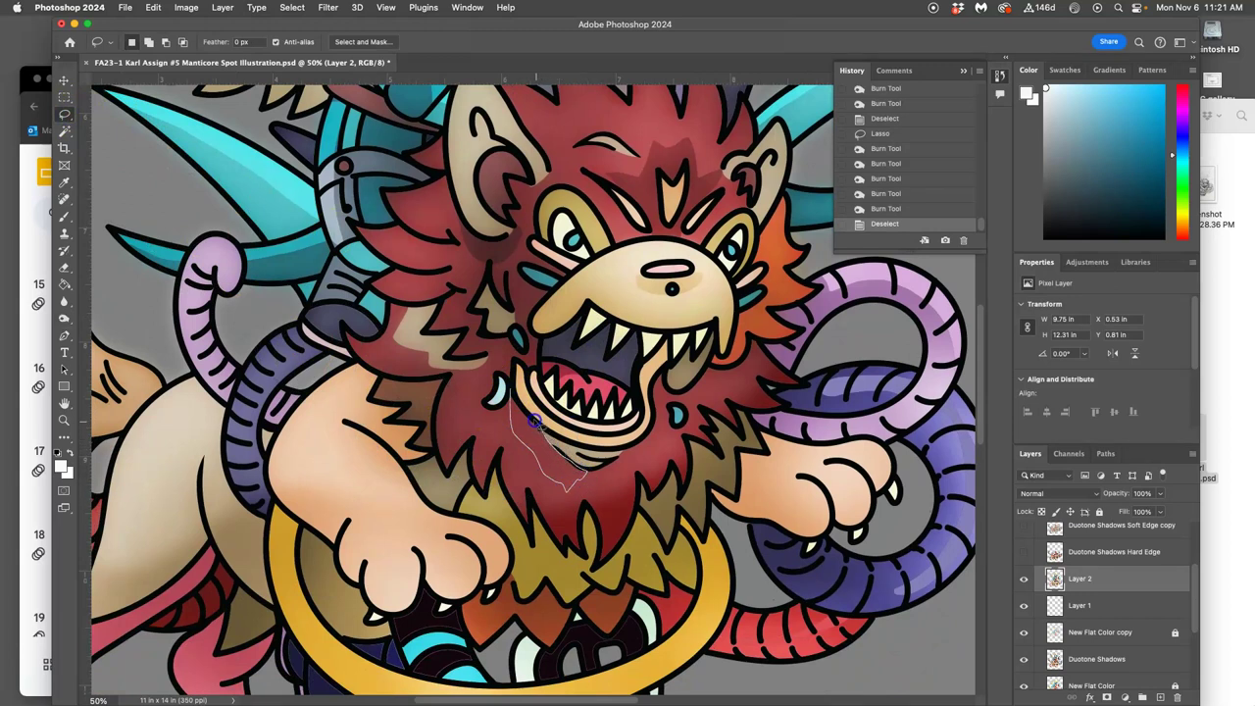
pyautogui.moveTo(512, 399); pyautogui.dragTo(538, 428)
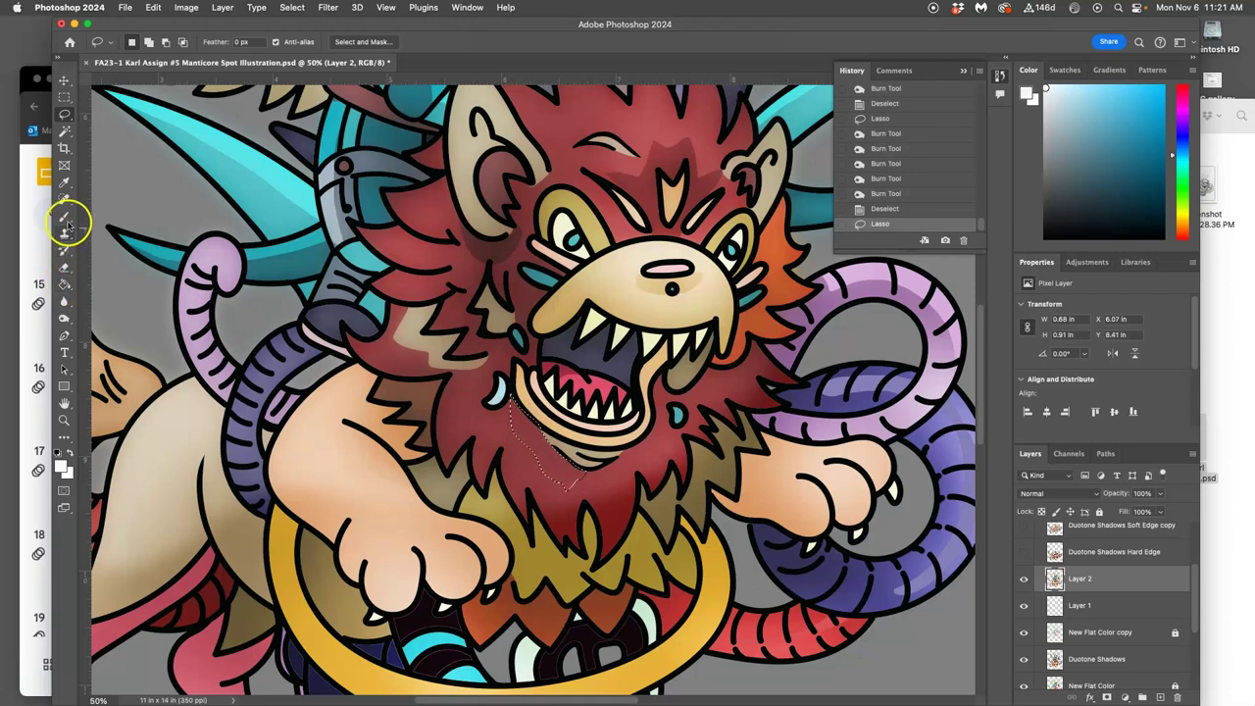
pyautogui.click(63, 318)
pyautogui.moveTo(532, 431)
pyautogui.mouseDown()
pyautogui.moveTo(583, 482)
pyautogui.moveTo(646, 434)
pyautogui.mouseUp()
pyautogui.moveTo(520, 431)
pyautogui.mouseDown()
pyautogui.moveTo(535, 444)
pyautogui.moveTo(594, 416)
pyautogui.mouseUp()
pyautogui.press('super+d')
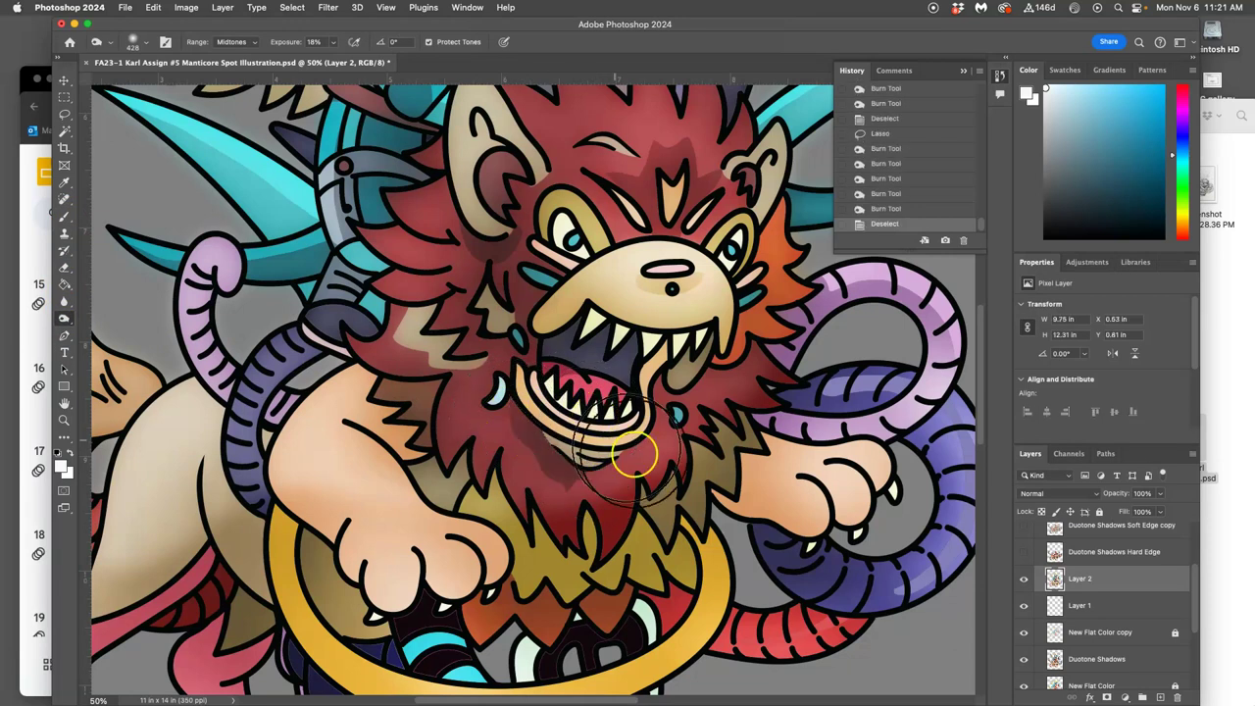
# Lasso an area about 0.48 × 1.23 in along the outer edge of the red tail beneath the orange fur
pyautogui.press('super+minus')
pyautogui.press('super+minus')
pyautogui.press('super+minus')
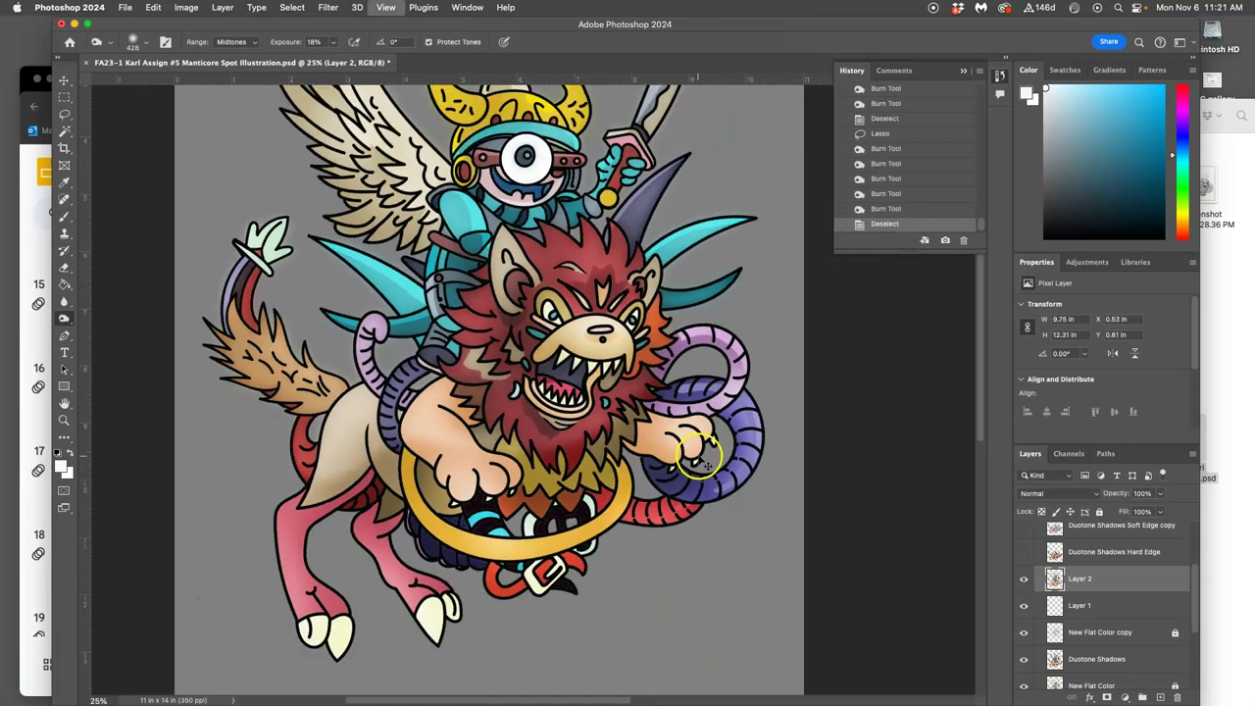
pyautogui.hscroll(-5, 643, 423)
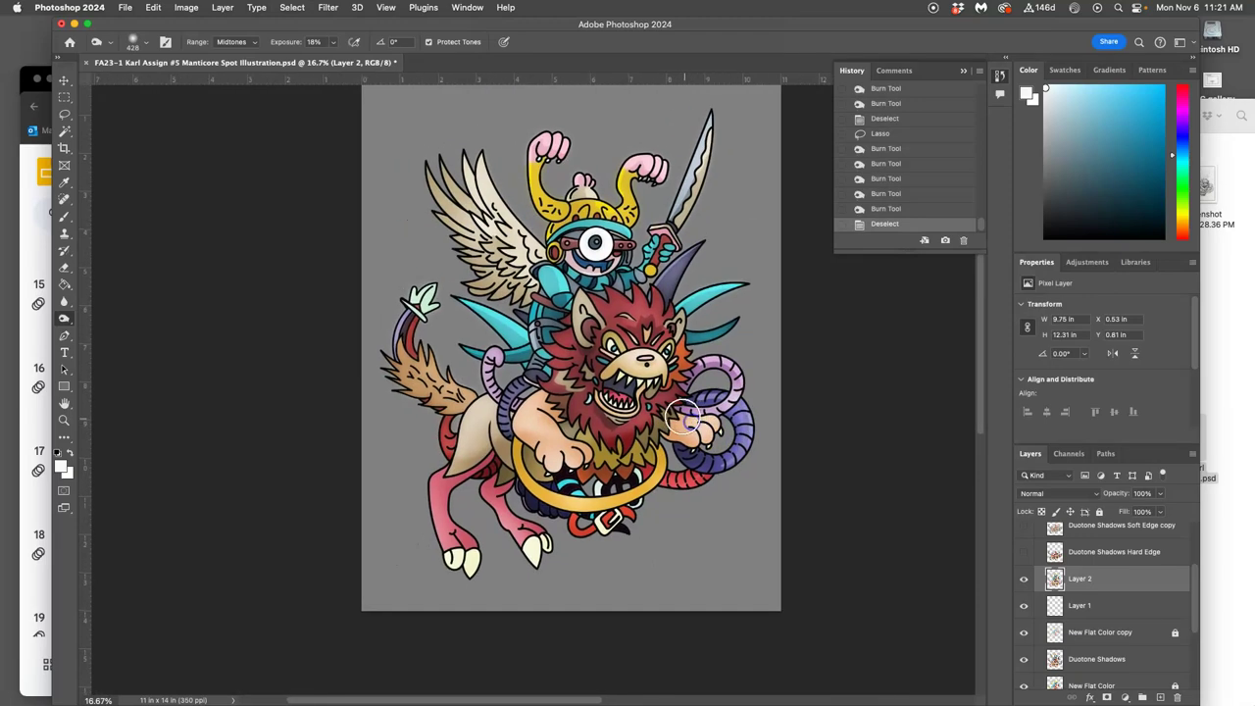
pyautogui.press('super+plus')
pyautogui.press('super+plus')
pyautogui.press('super+plus')
pyautogui.moveTo(710, 389); pyautogui.dragTo(580, 362)
pyautogui.scroll(-3, 581, 363)
pyautogui.hscroll(-10, 580, 363)
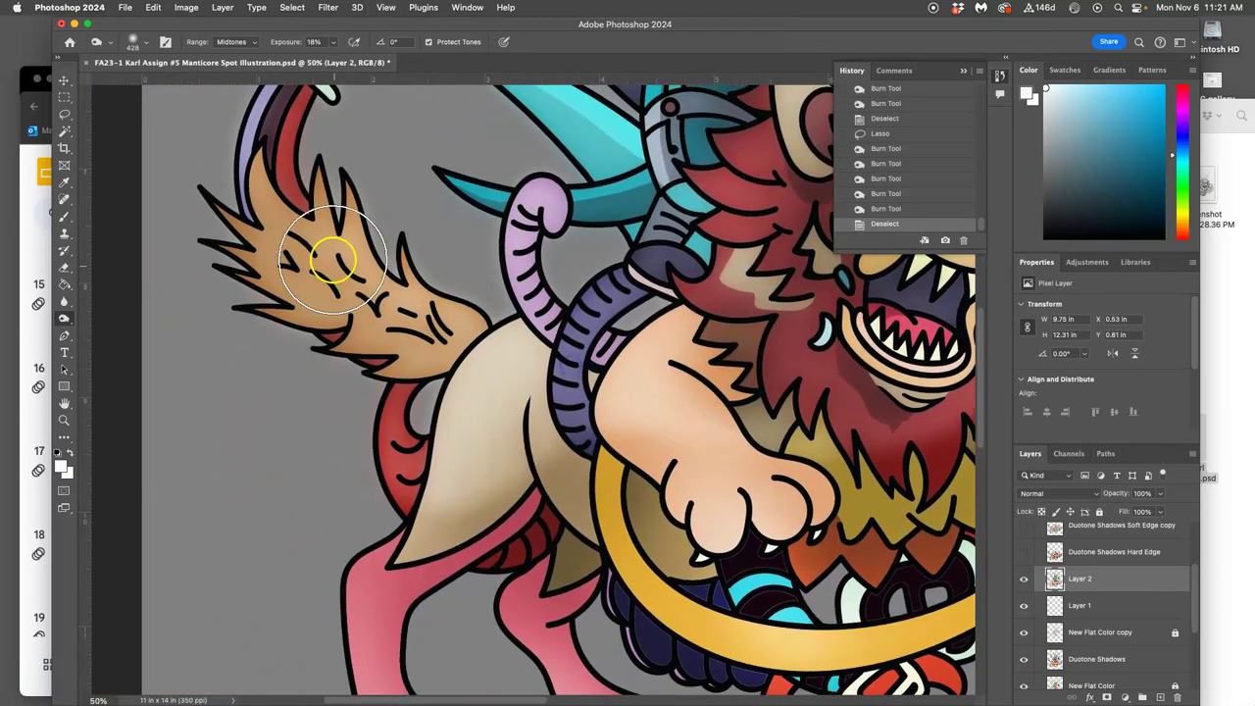
pyautogui.click(63, 114)
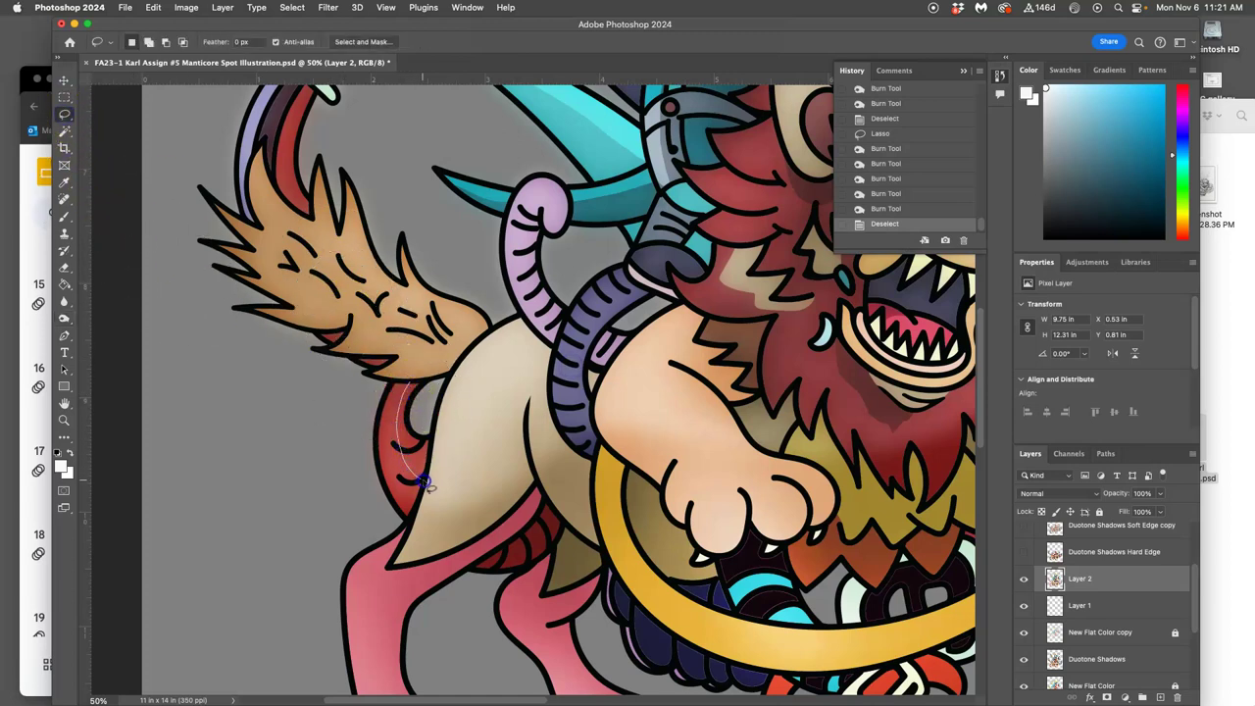
pyautogui.scroll(-2, 378, 431)
pyautogui.moveTo(377, 472)
pyautogui.mouseDown()
pyautogui.moveTo(375, 369)
pyautogui.moveTo(419, 337)
pyautogui.mouseUp()
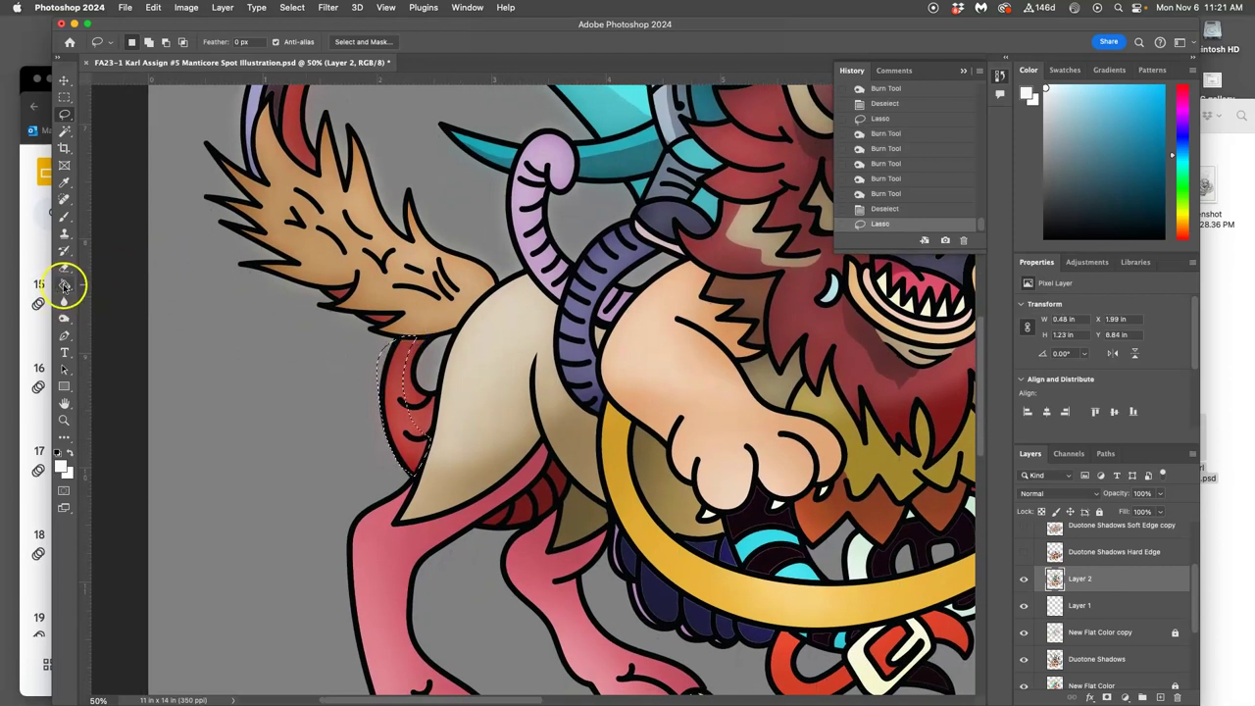
# Burn the selected outer edge of the red tail on Layer 2 with midtones at 18% exposure, and deselect
pyautogui.click(64, 319)
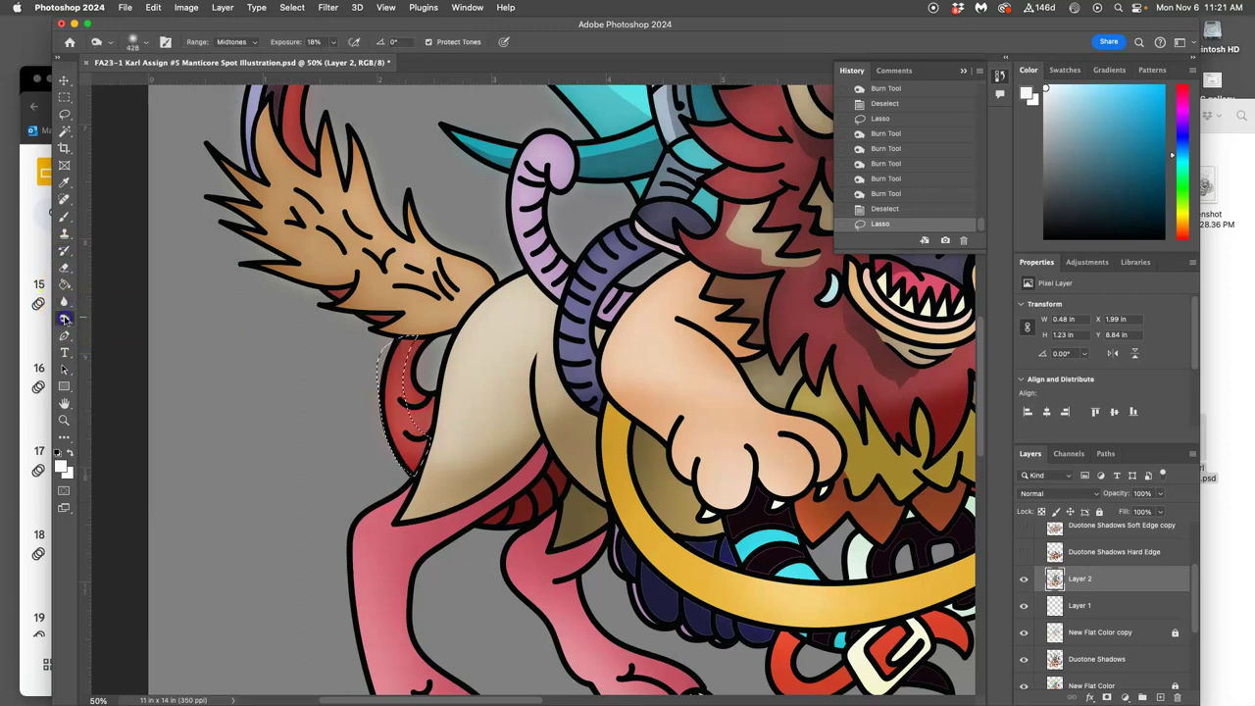
pyautogui.moveTo(426, 375)
pyautogui.mouseDown()
pyautogui.moveTo(397, 428)
pyautogui.moveTo(392, 391)
pyautogui.moveTo(390, 426)
pyautogui.mouseUp()
pyautogui.moveTo(390, 425)
pyautogui.mouseDown()
pyautogui.moveTo(380, 351)
pyautogui.moveTo(424, 440)
pyautogui.moveTo(420, 406)
pyautogui.mouseUp()
pyautogui.press('super+d')
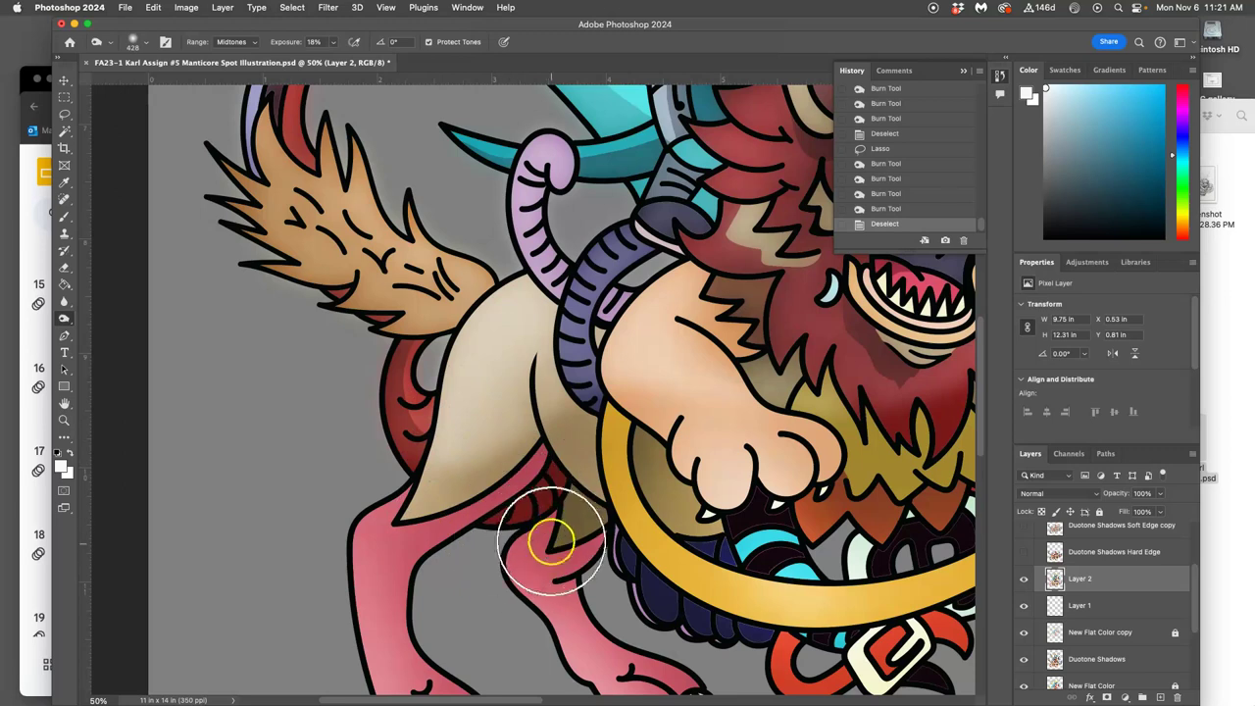
# Lasso an area about 0.92 × 0.8 in along the outer curve of the red strap below the gold ring
pyautogui.press('super+minus')
pyautogui.press('super+minus')
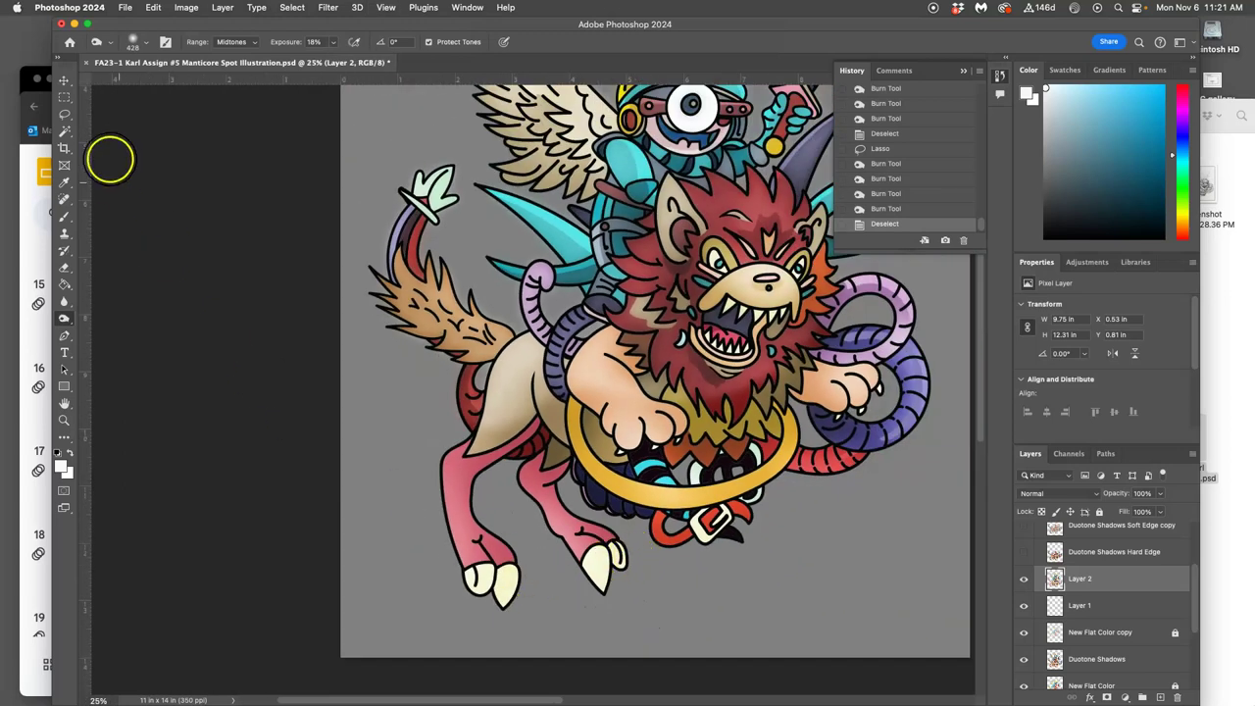
pyautogui.click(64, 114)
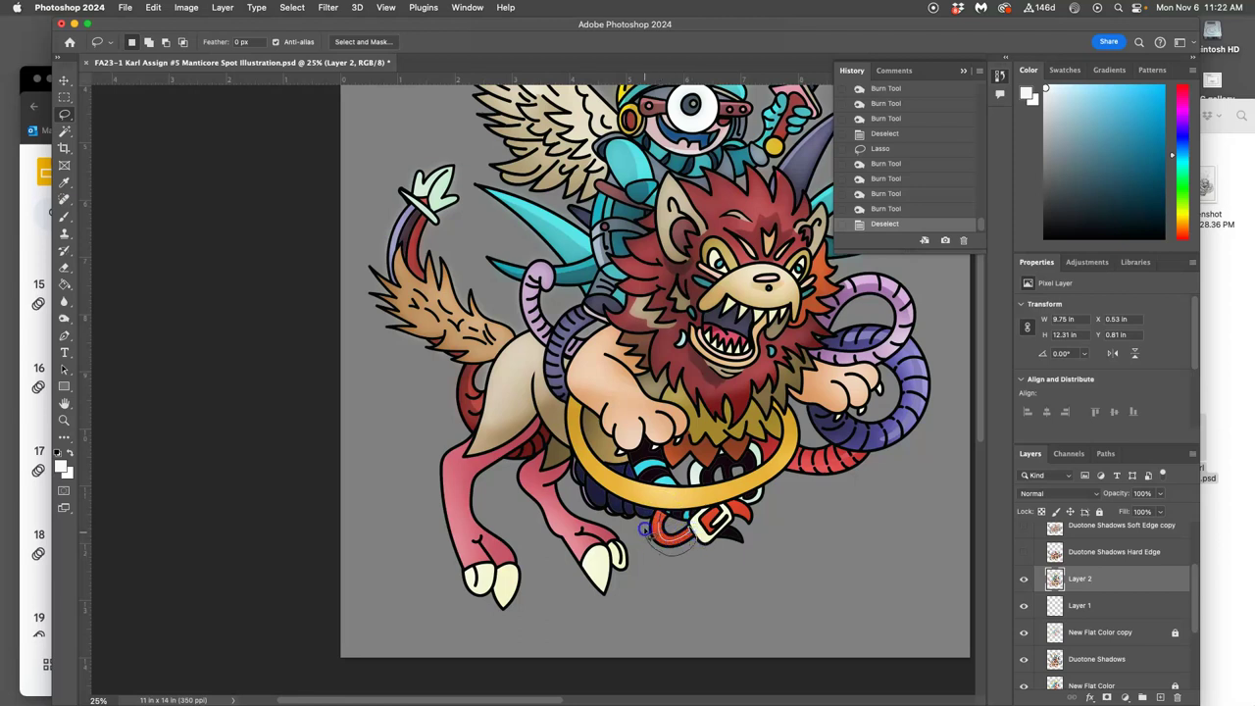
pyautogui.moveTo(663, 512); pyautogui.dragTo(665, 510)
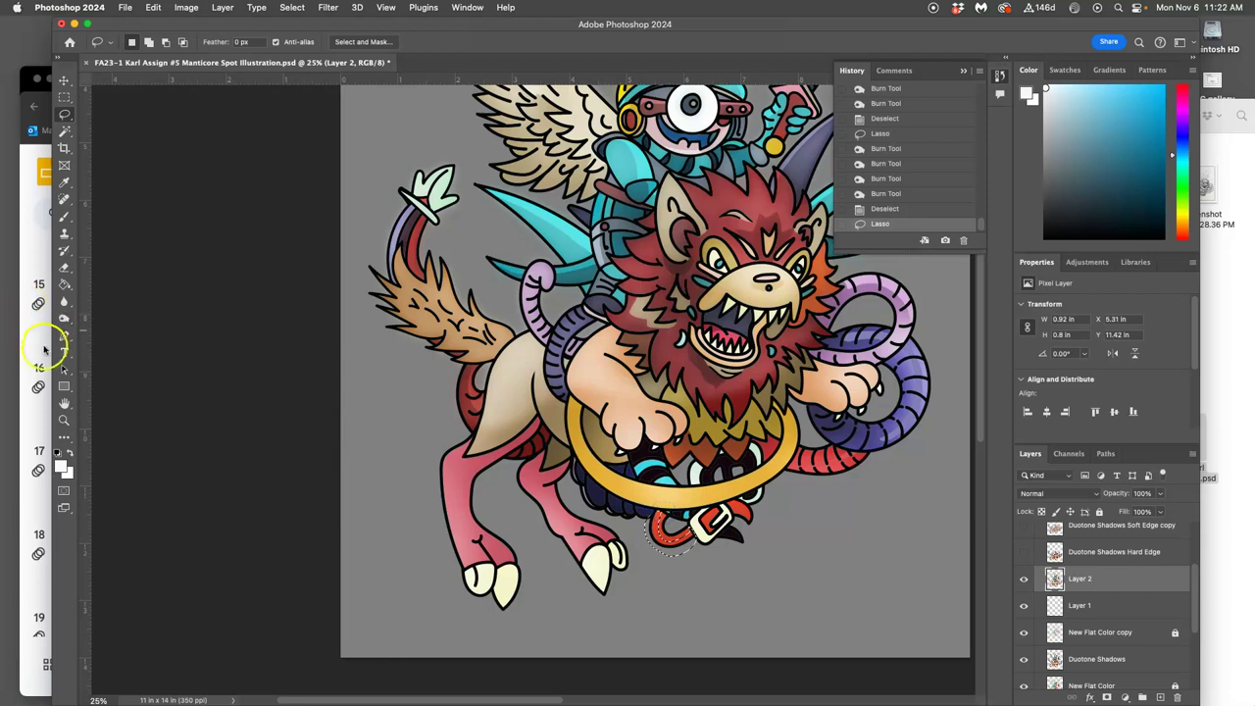
# Burn the selected outer curve of the red strap on Layer 2 with midtones at 18% exposure
pyautogui.click(65, 320)
pyautogui.click(661, 512)
pyautogui.click(670, 546)
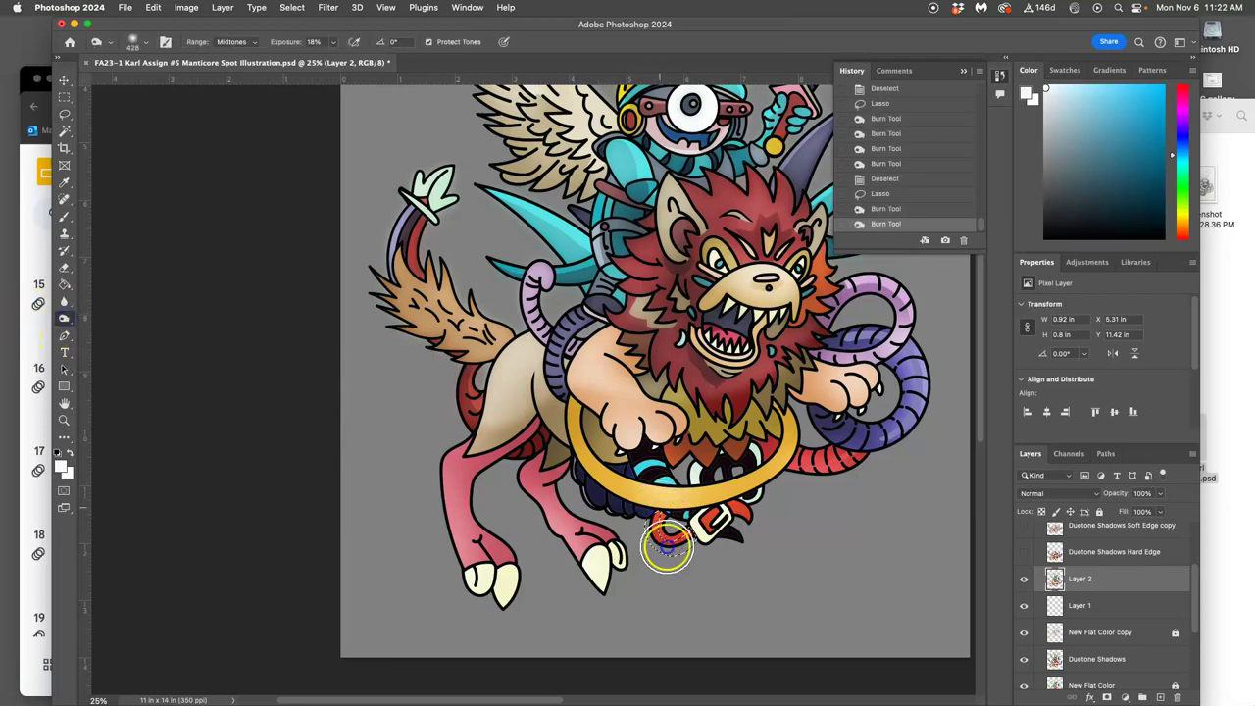
pyautogui.click(672, 549)
pyautogui.click(685, 552)
pyautogui.click(684, 552)
pyautogui.click(691, 546)
pyautogui.click(694, 543)
pyautogui.click(699, 532)
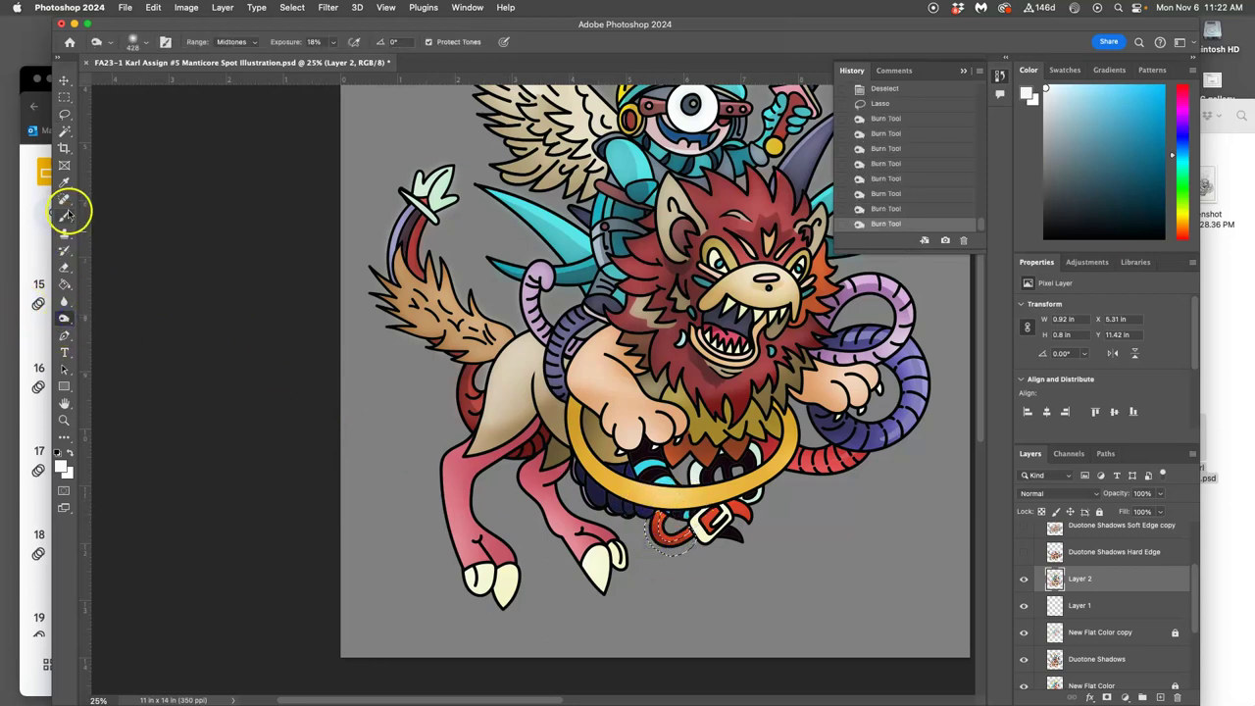
# Lasso about 0.27 × 0.33 in of the red strap end beside the buckle, burn it on Layer 2, and deselect
pyautogui.click(64, 115)
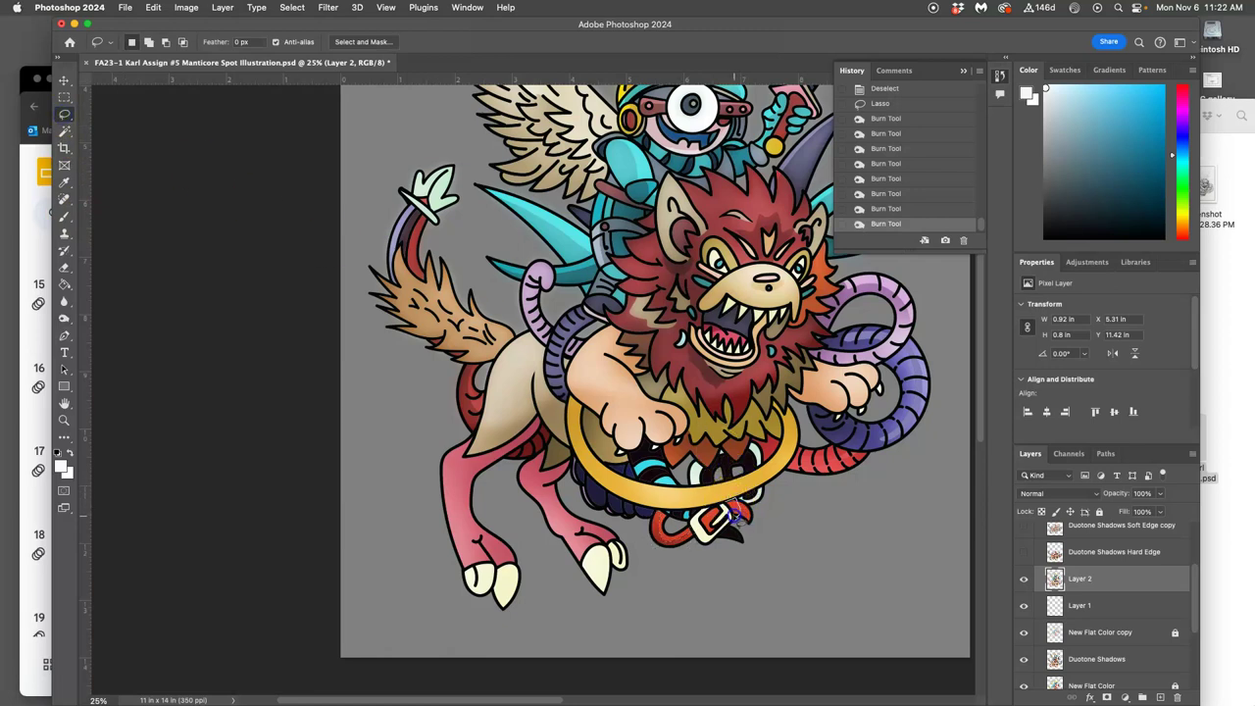
pyautogui.moveTo(726, 506); pyautogui.dragTo(722, 500)
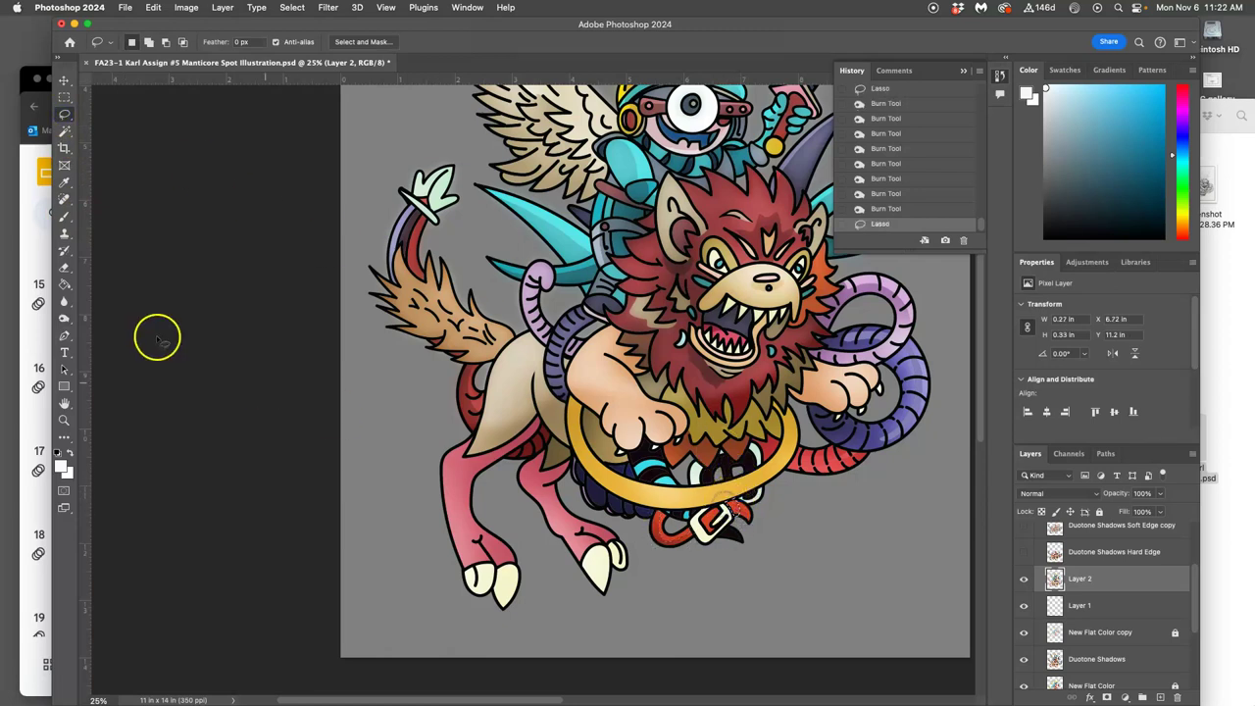
pyautogui.click(64, 315)
pyautogui.click(728, 510)
pyautogui.click(736, 517)
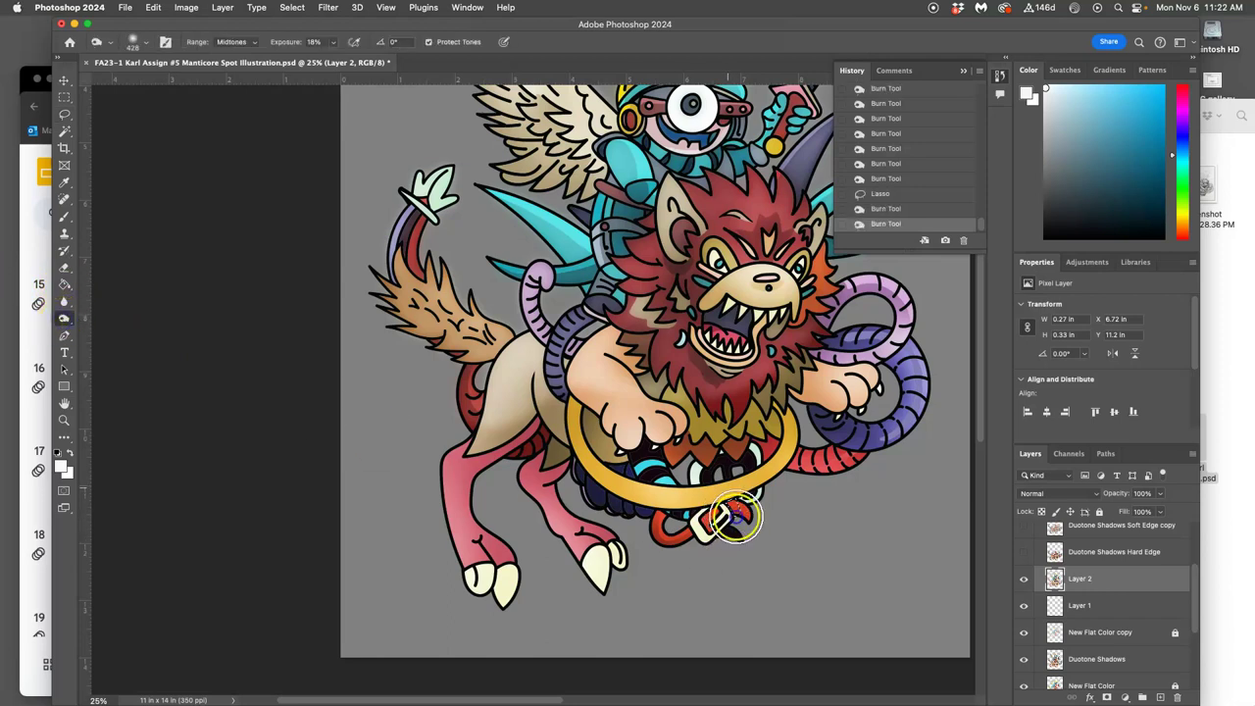
pyautogui.click(737, 526)
pyautogui.click(739, 538)
pyautogui.click(739, 536)
pyautogui.click(736, 530)
pyautogui.click(733, 533)
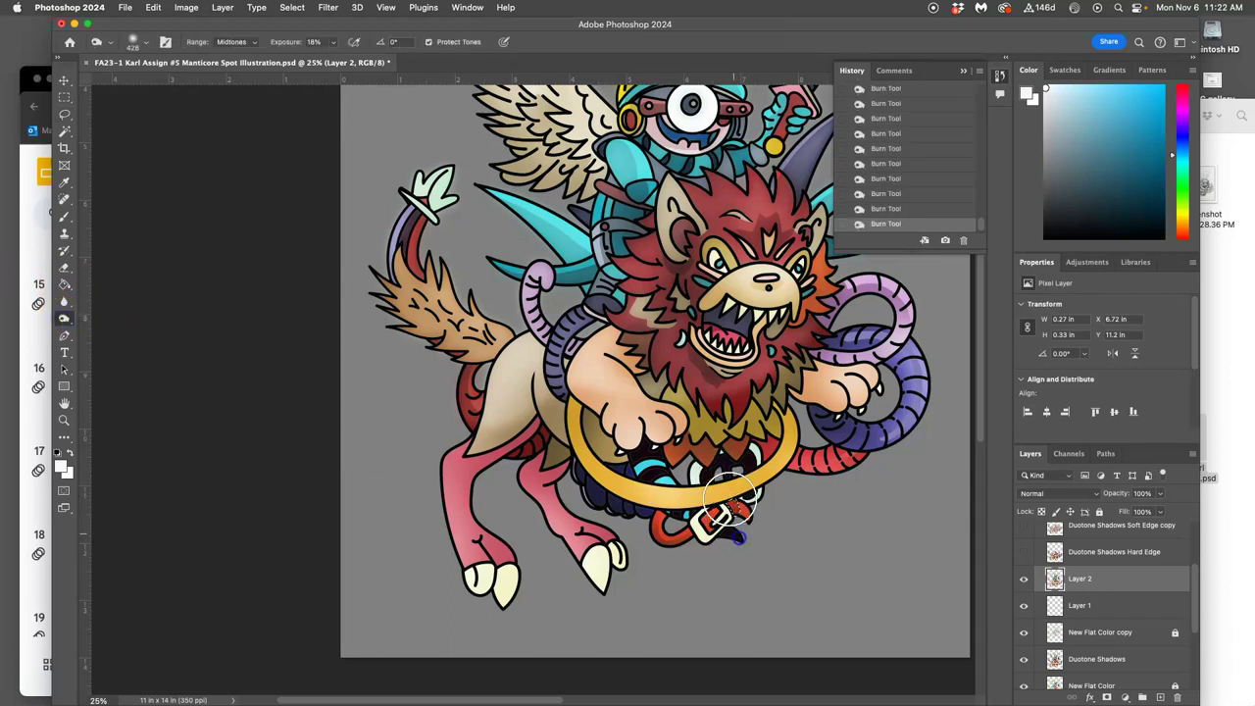
pyautogui.press('super+d')
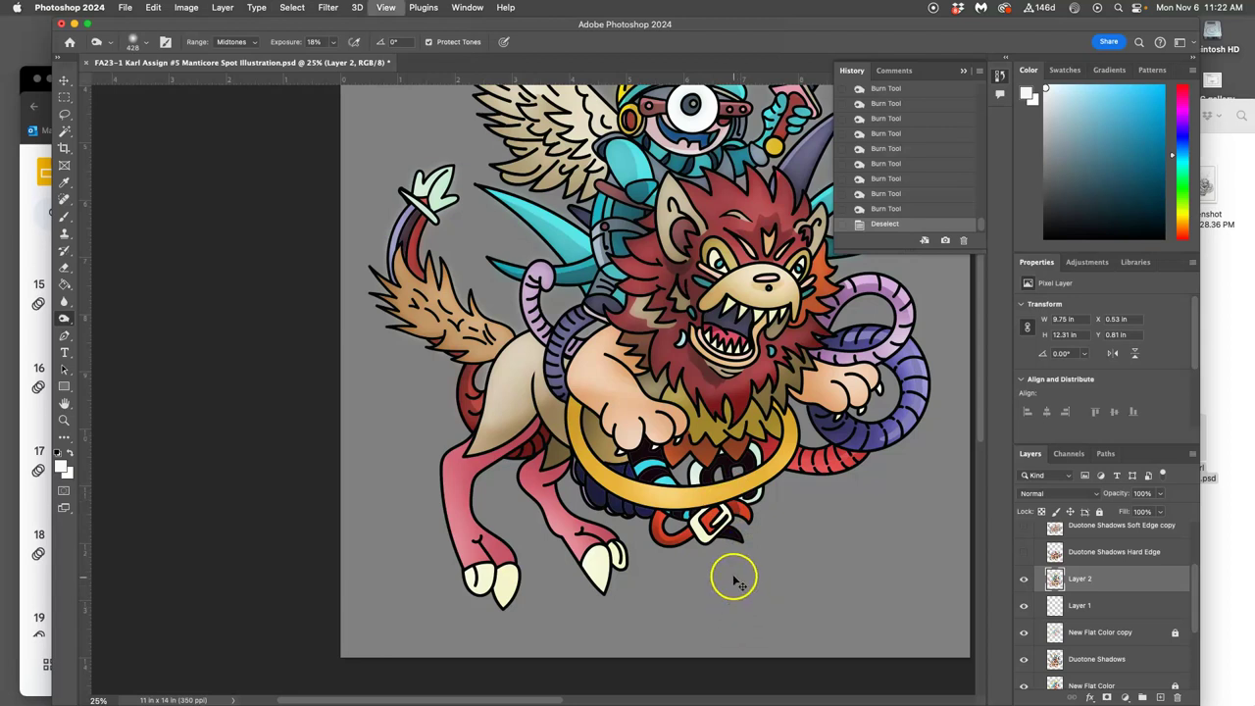
pyautogui.press('super+plus')
pyautogui.press('super+plus')
pyautogui.press('super+plus')
pyautogui.moveTo(754, 565); pyautogui.dragTo(419, 168)
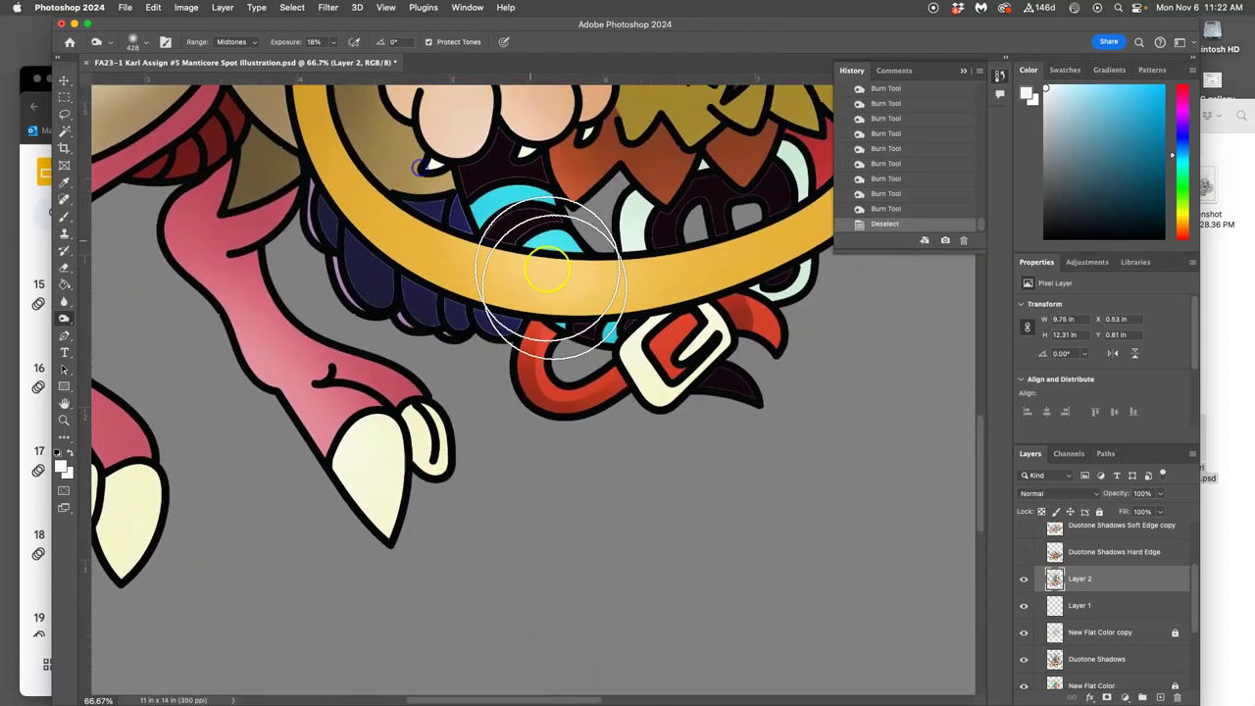